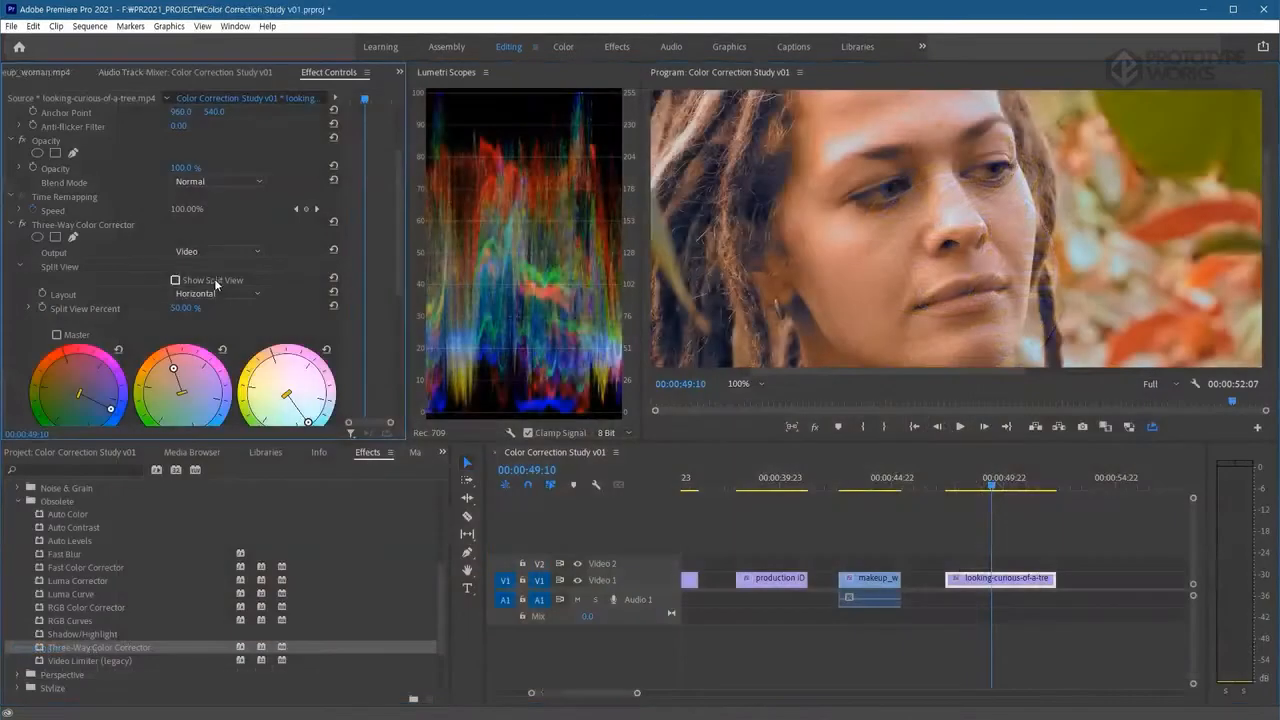
Fit the program view, turn on the Three-Way Color Corrector split view, pick its layout and lower the split view percent.
click(738, 384)
click(736, 400)
click(217, 293)
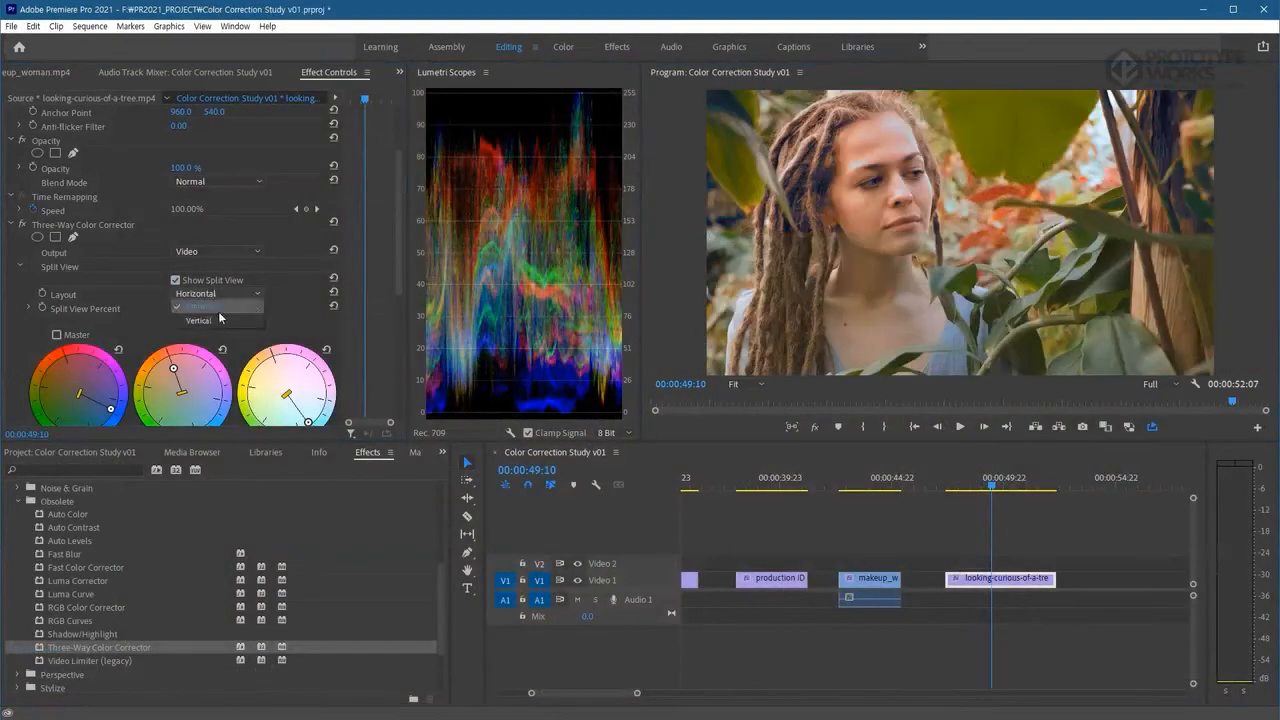
click(210, 310)
drag(185, 308, 156, 308)
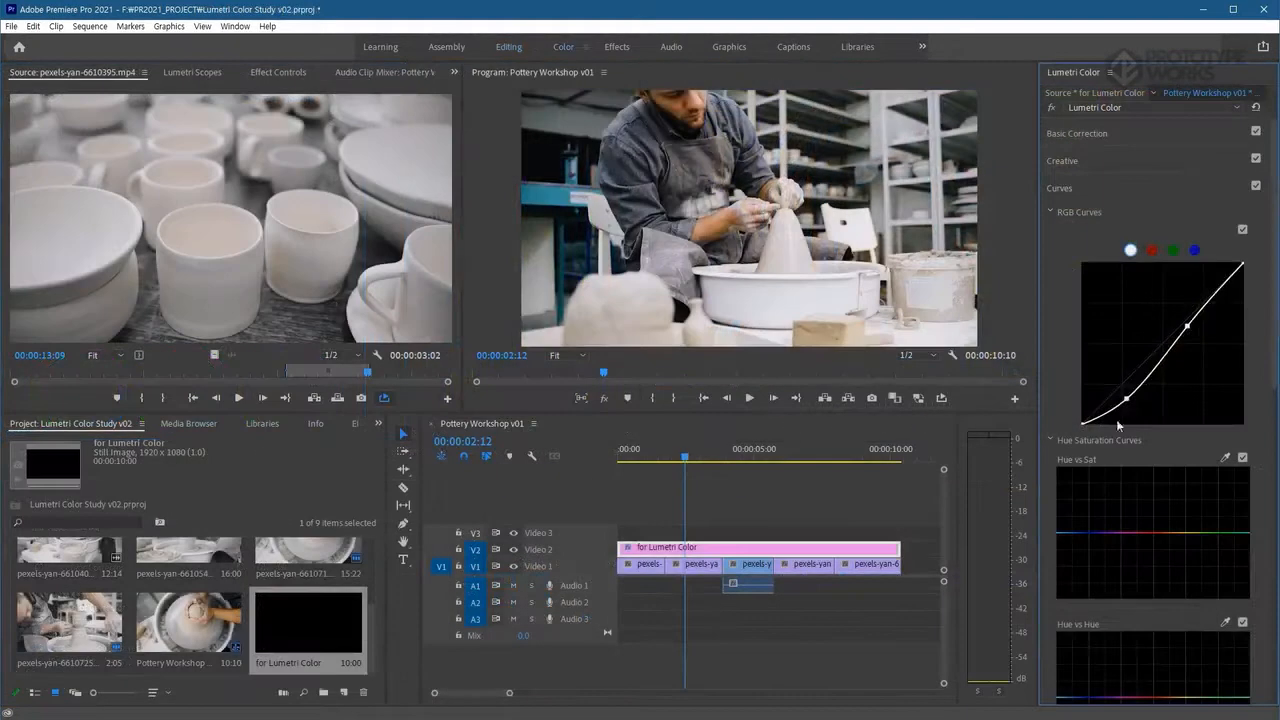
Shape the red, green and blue RGB curves by nudging the two control points on each channel.
click(1152, 250)
drag(1120, 392, 1122, 395)
drag(1181, 333, 1178, 329)
click(1172, 251)
drag(1114, 388, 1117, 391)
drag(1181, 328, 1183, 322)
click(1194, 250)
drag(1116, 390, 1118, 393)
drag(1183, 330, 1184, 326)
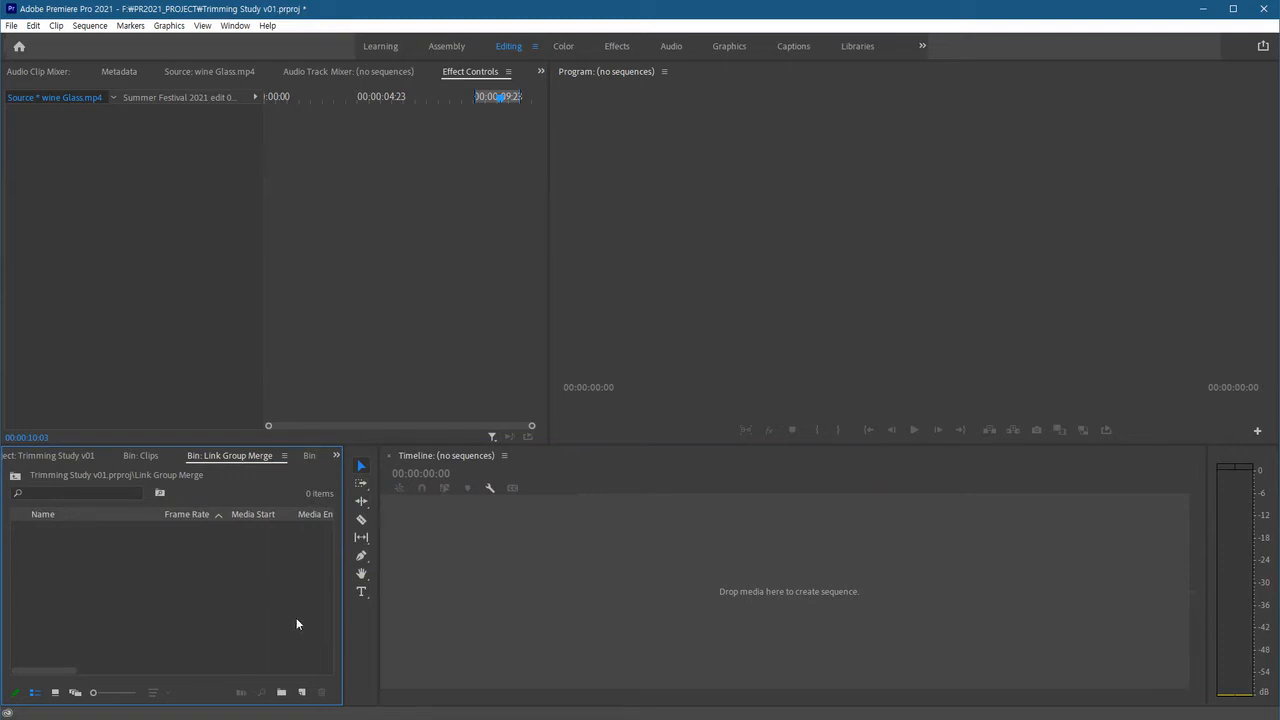
Switch to the 002_Clips folder in File Explorer and import its video and audio files into the Link Group Merge bin.
mouse_move(277, 716)
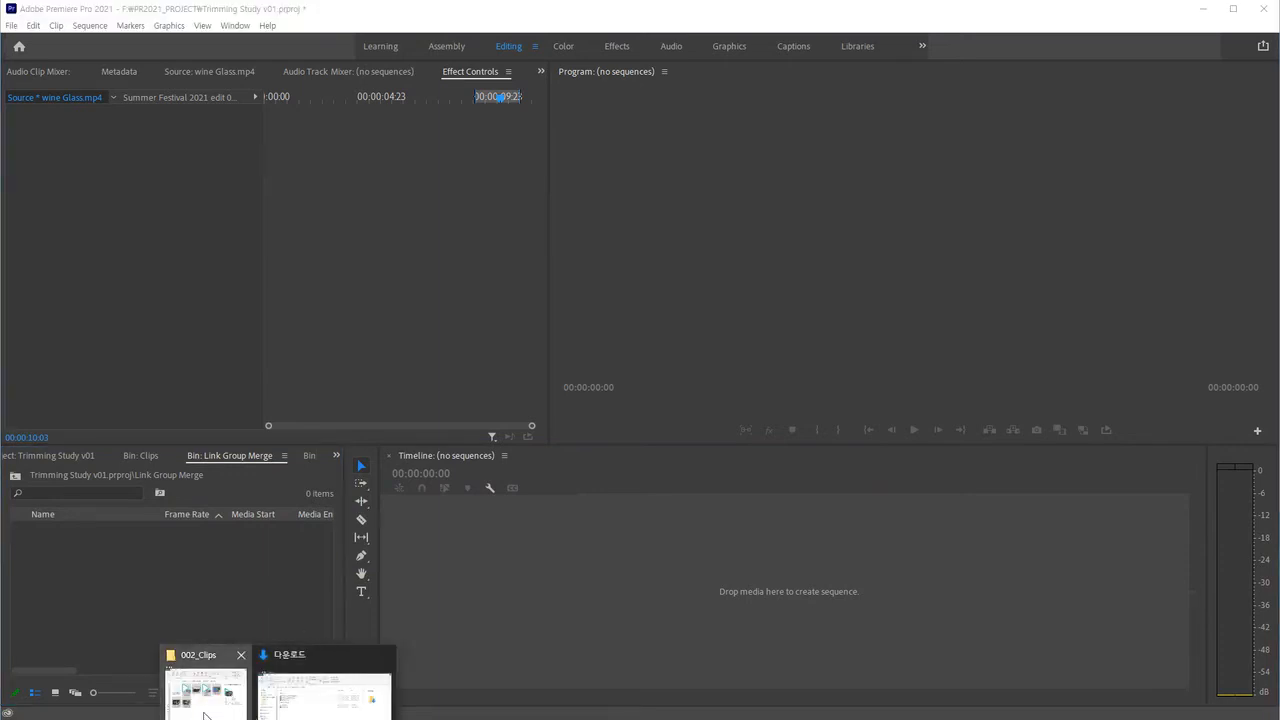
click(209, 714)
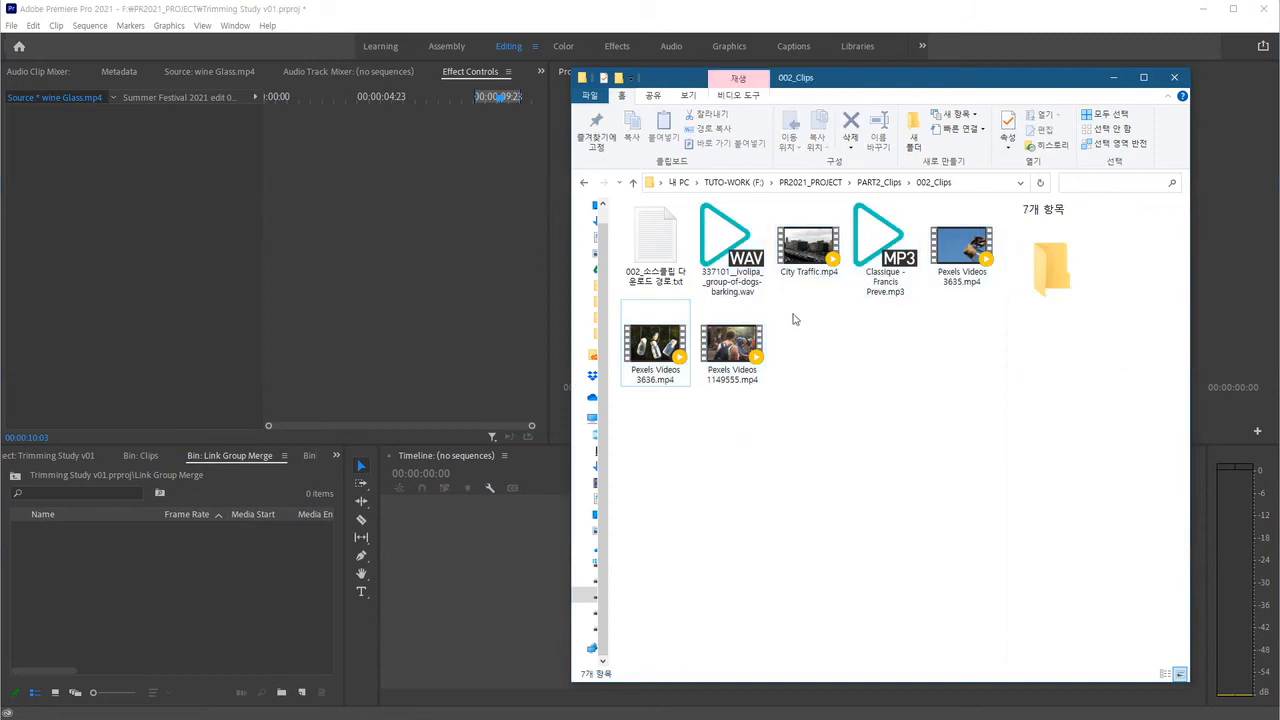
click(732, 245)
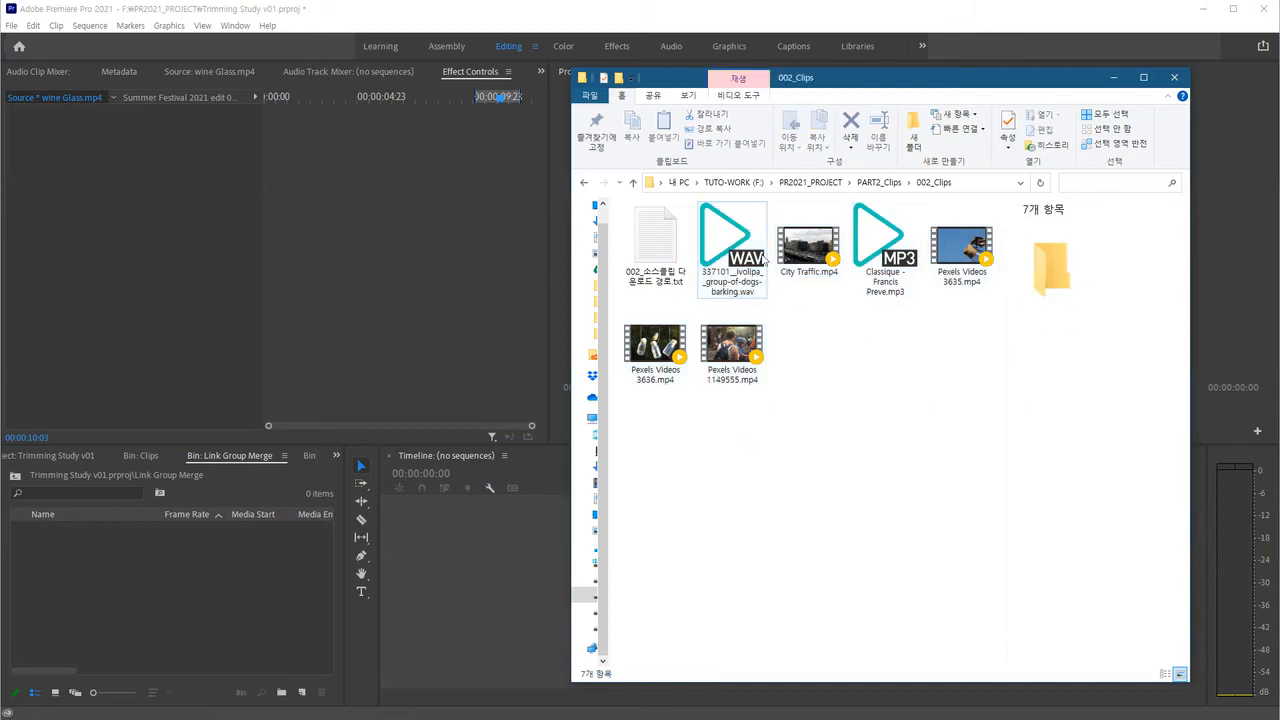
shift+click(740, 345)
drag(662, 346, 174, 621)
click(130, 641)
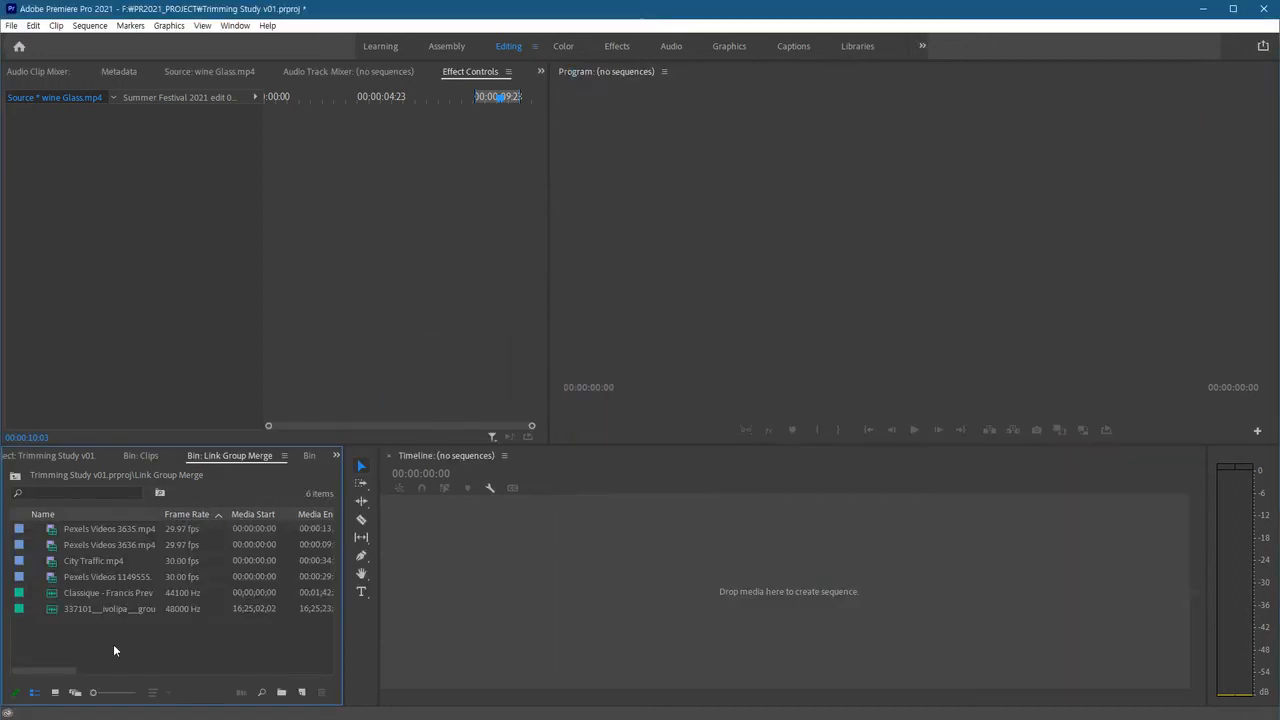
Open Pexels Videos 1149555.mp4 in the Source Monitor and play through it.
double_click(54, 577)
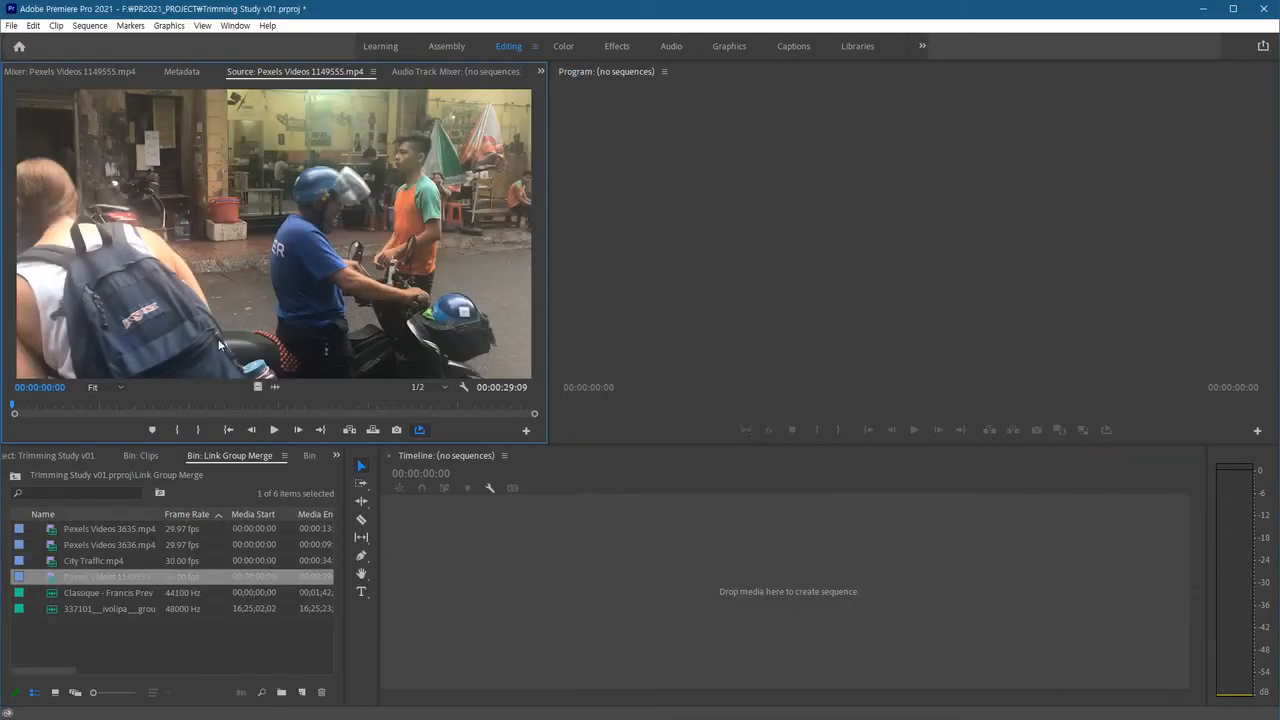
key(space)
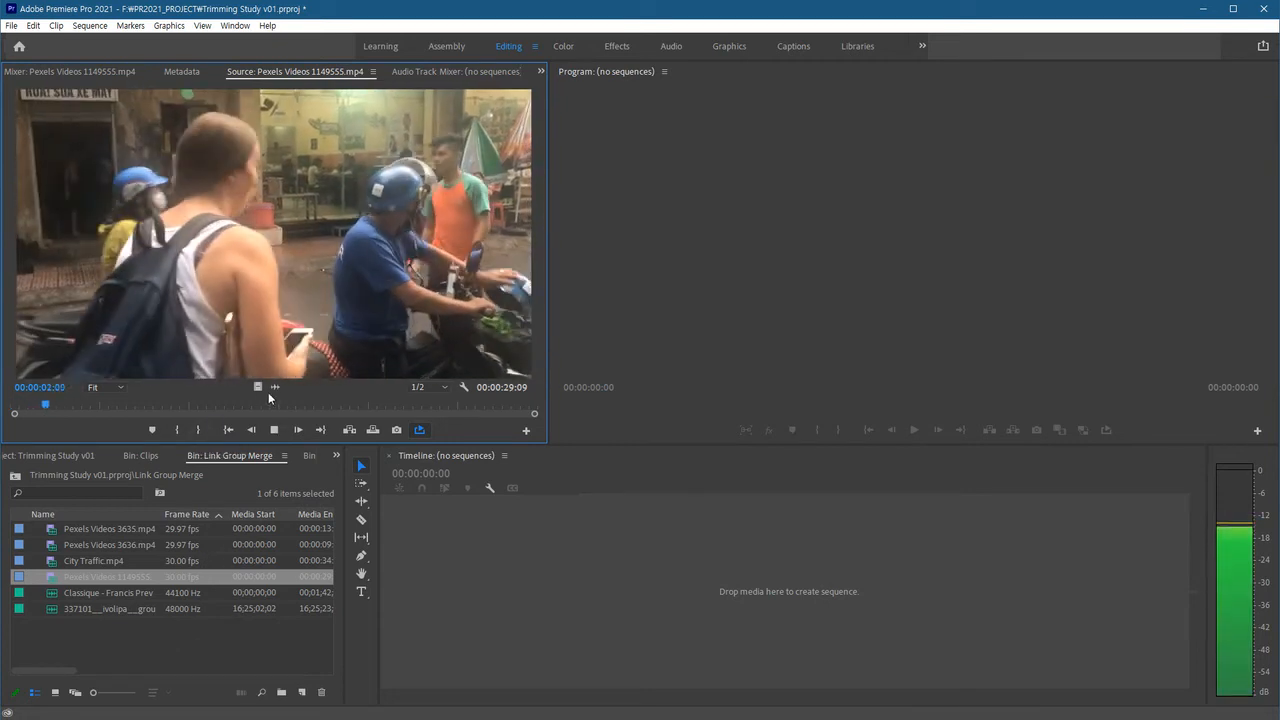
drag(300, 406, 289, 405)
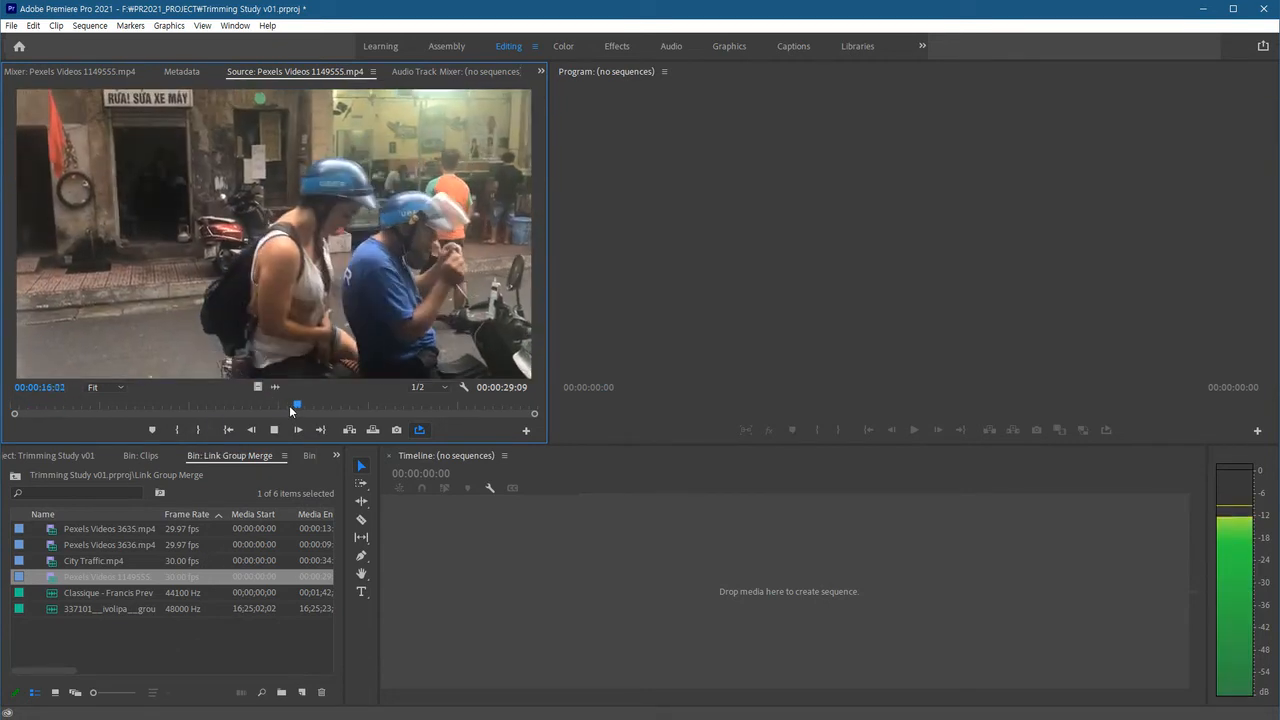
key(space)
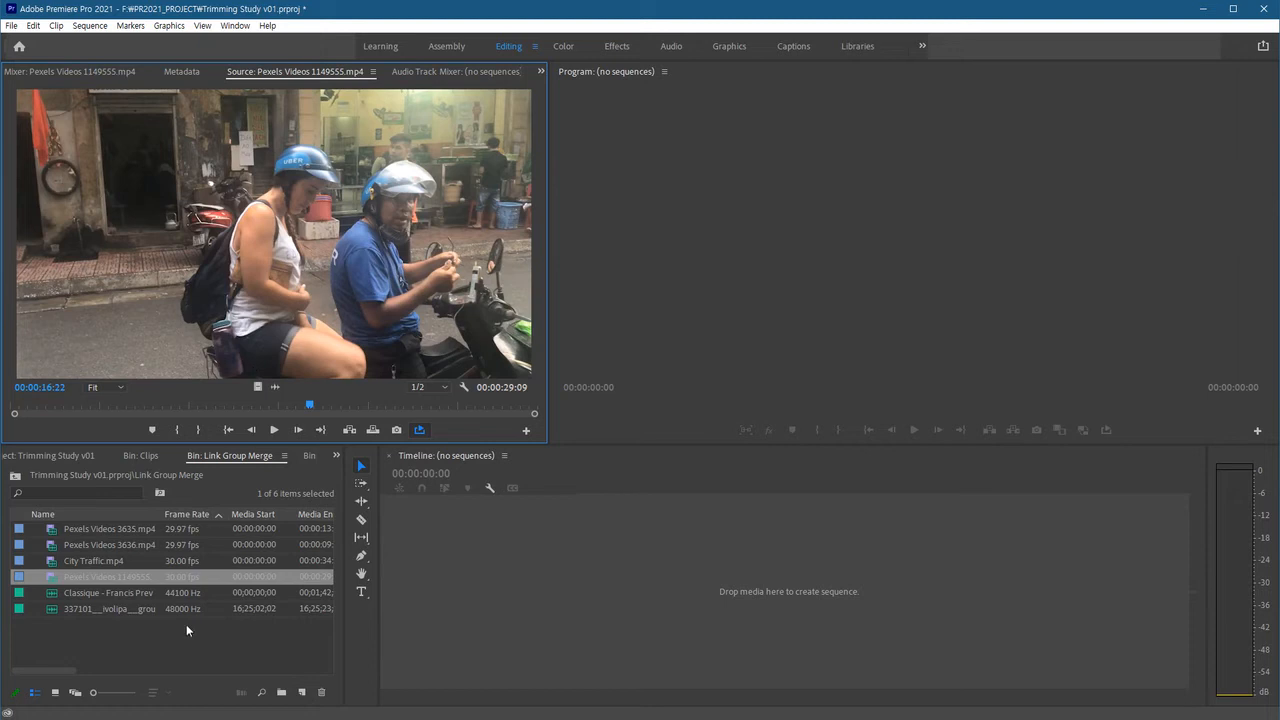
click(142, 649)
click(105, 577)
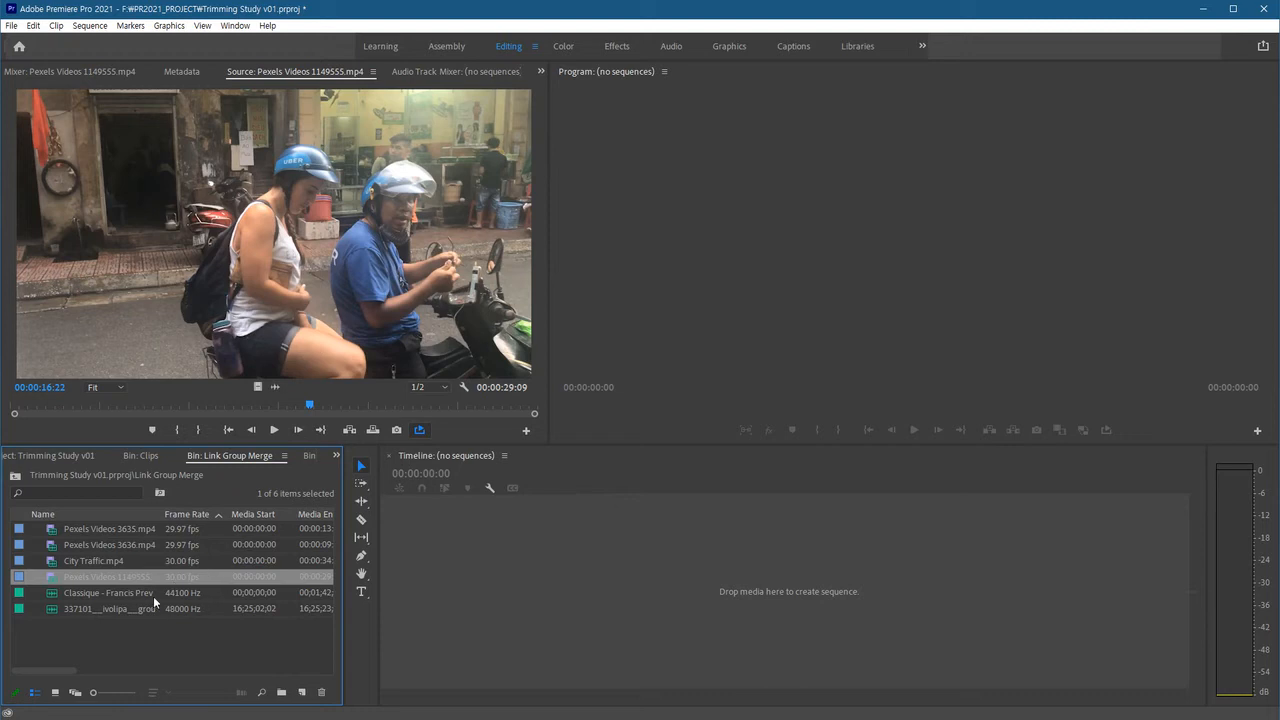
click(301, 692)
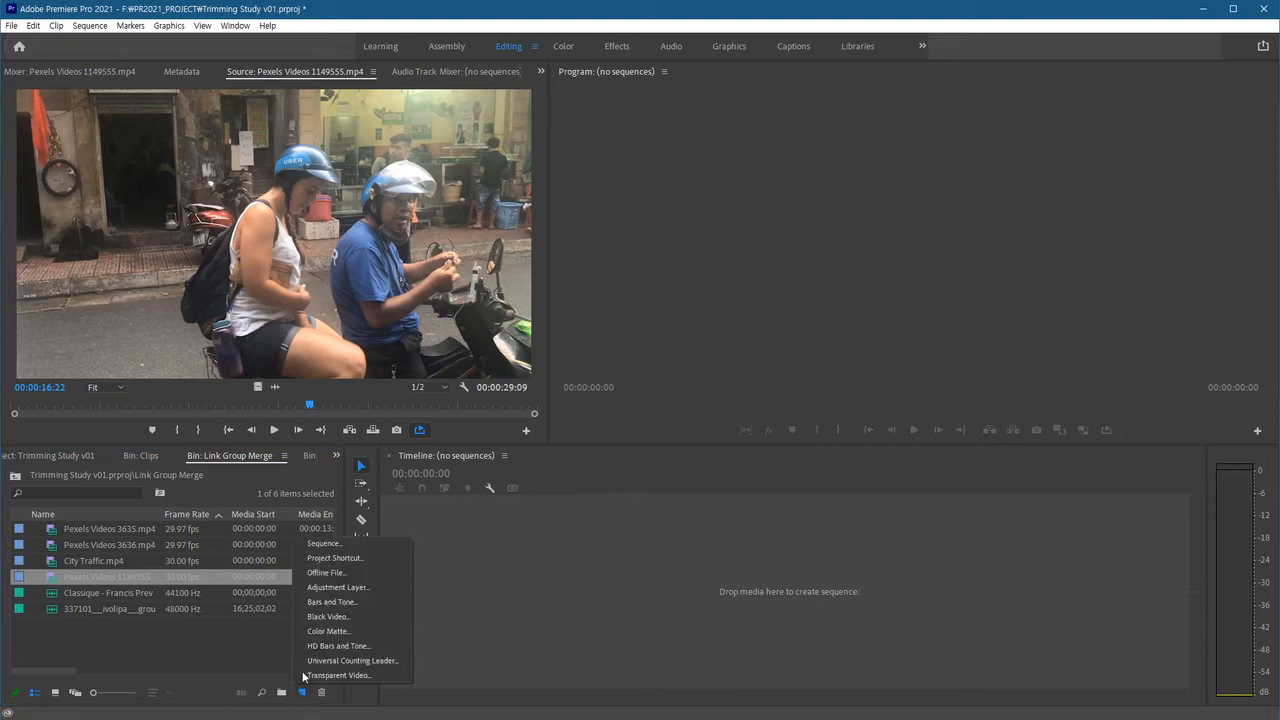
click(335, 557)
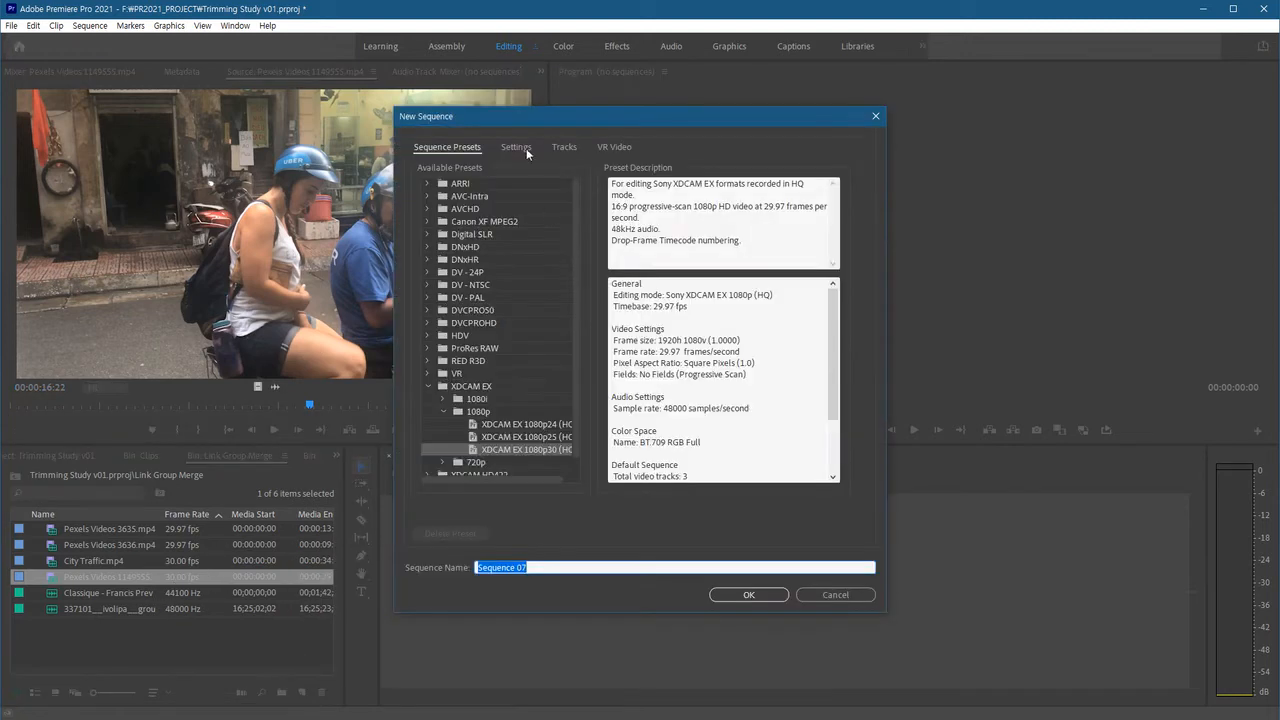
click(516, 147)
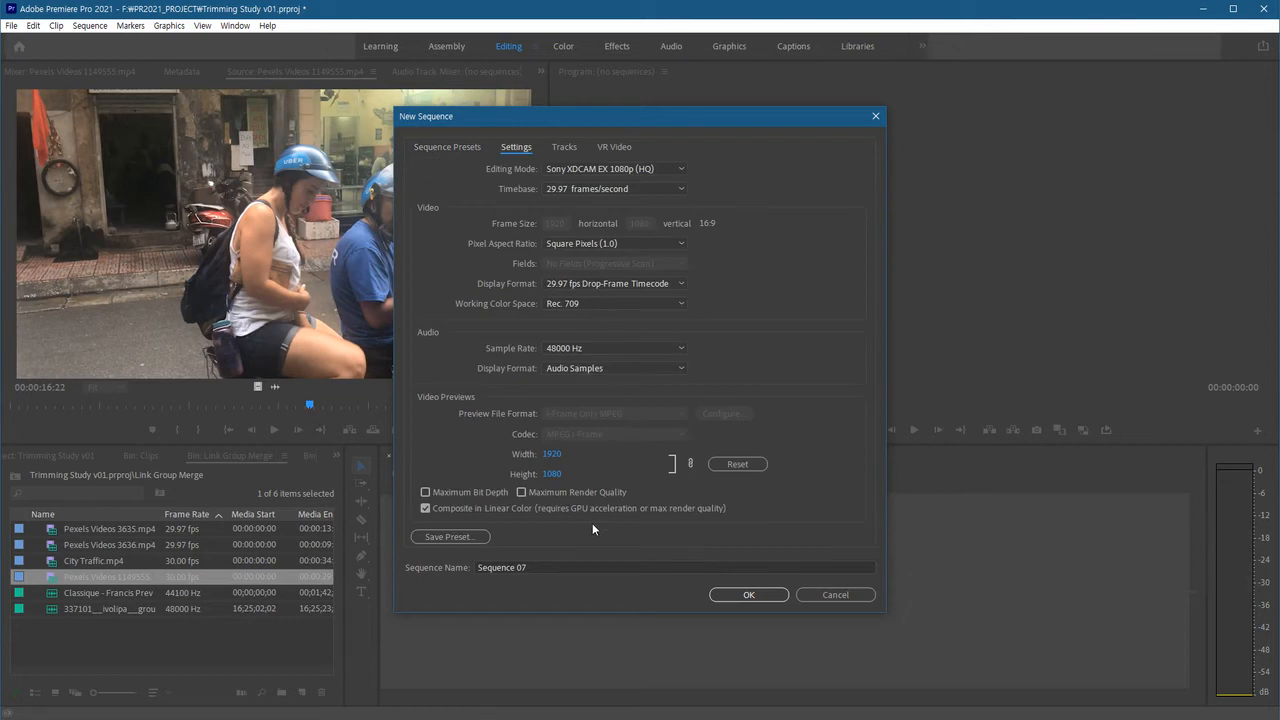
click(833, 595)
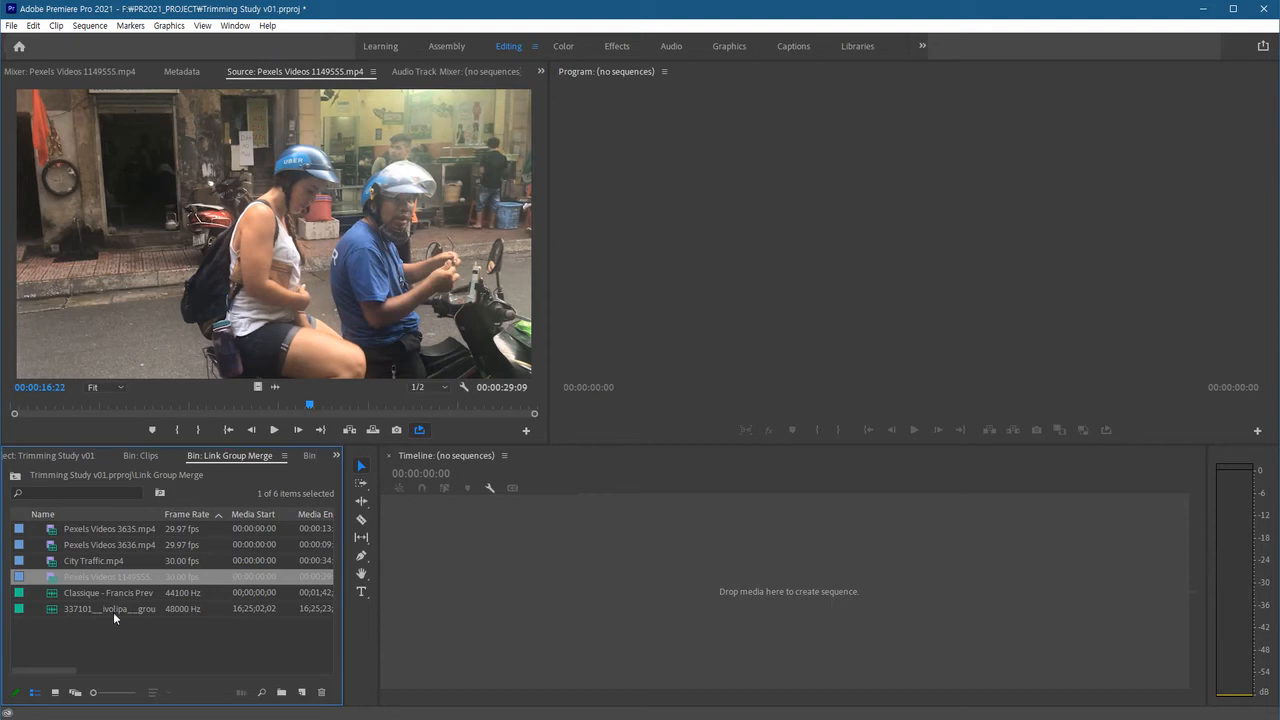
Create a new sequence from Pexels Videos 1149555.mp4 and fit it in the timeline.
click(95, 638)
drag(51, 576, 302, 694)
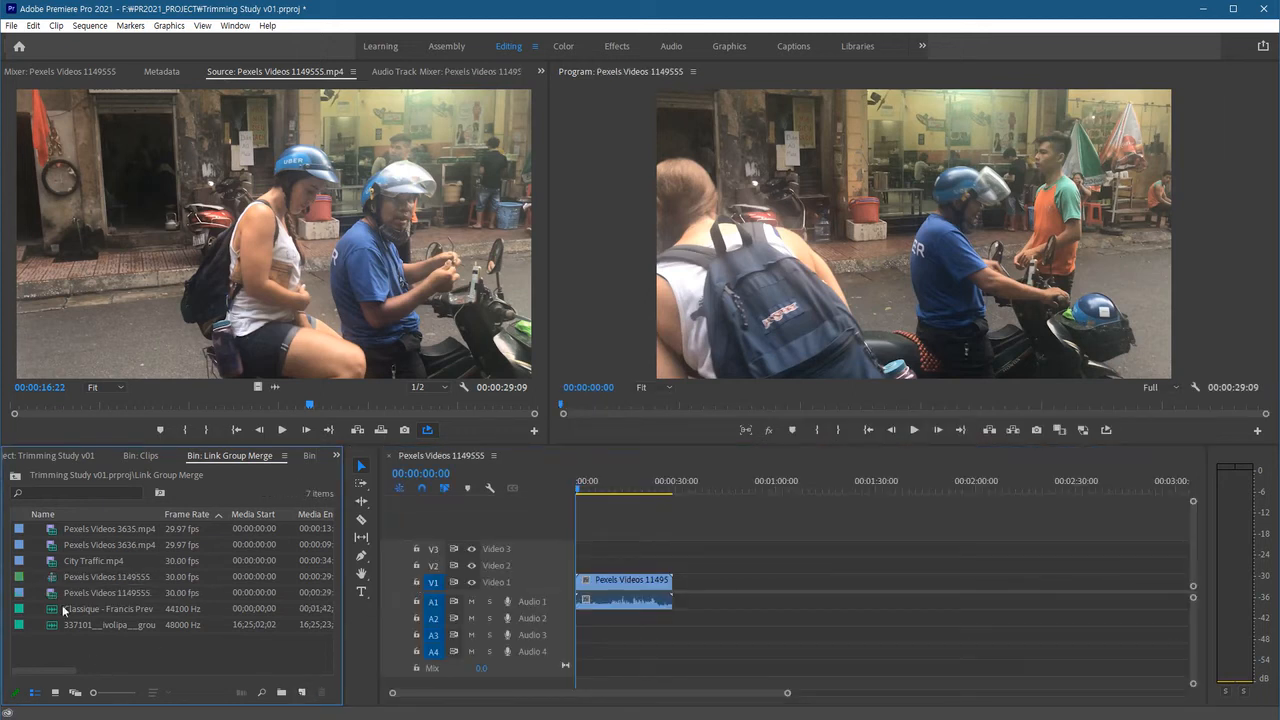
key(backslash)
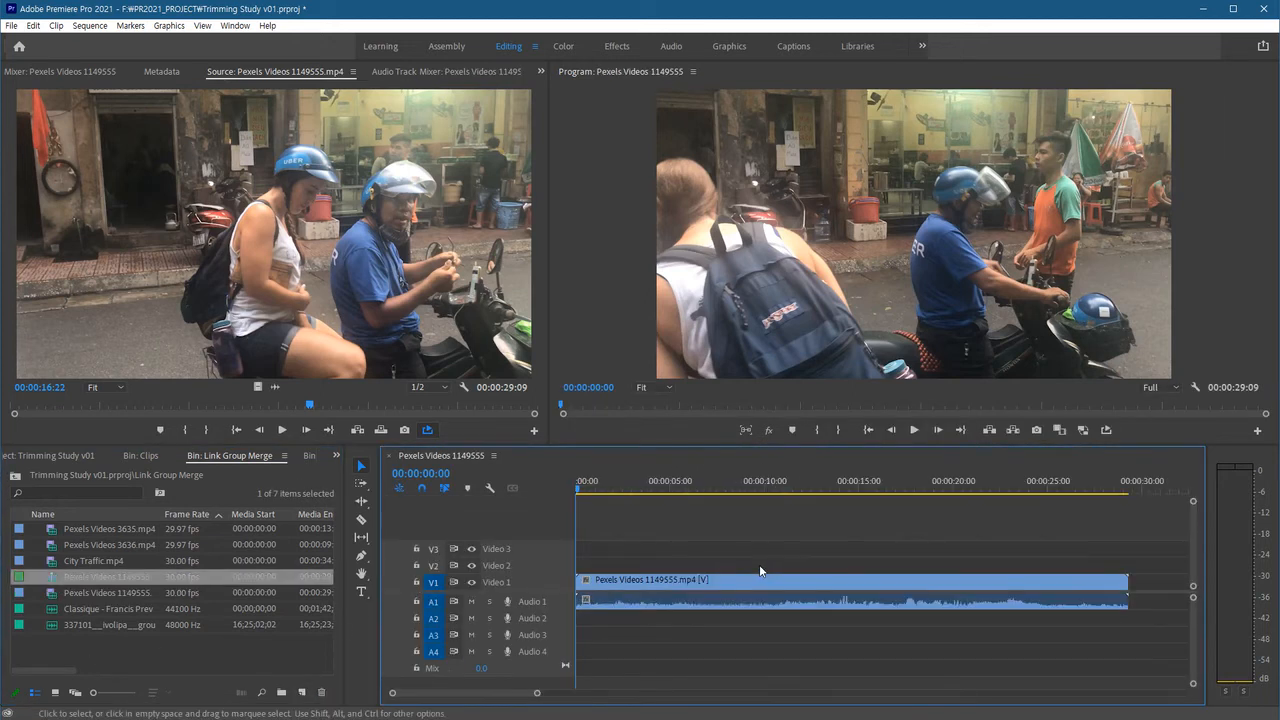
Rename the new sequence as Daily Trip v01.
click(132, 577)
text(Daily)
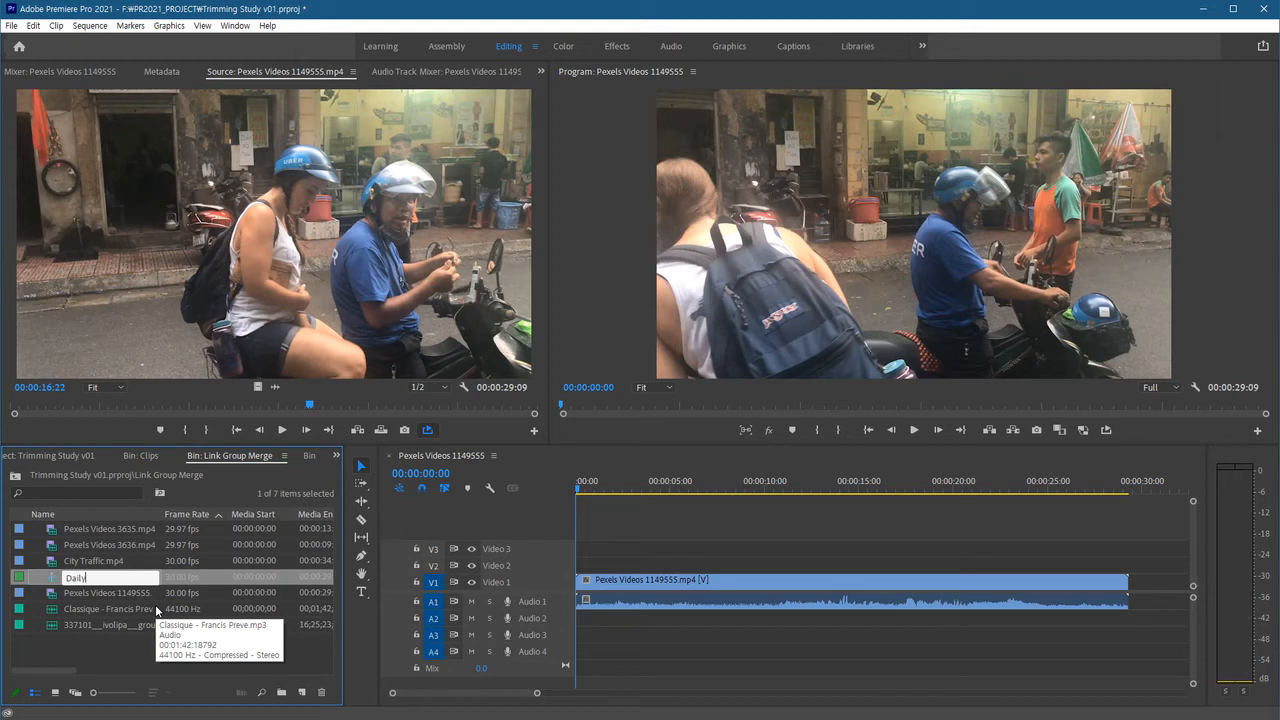
text( Trip v01)
key(Tab)
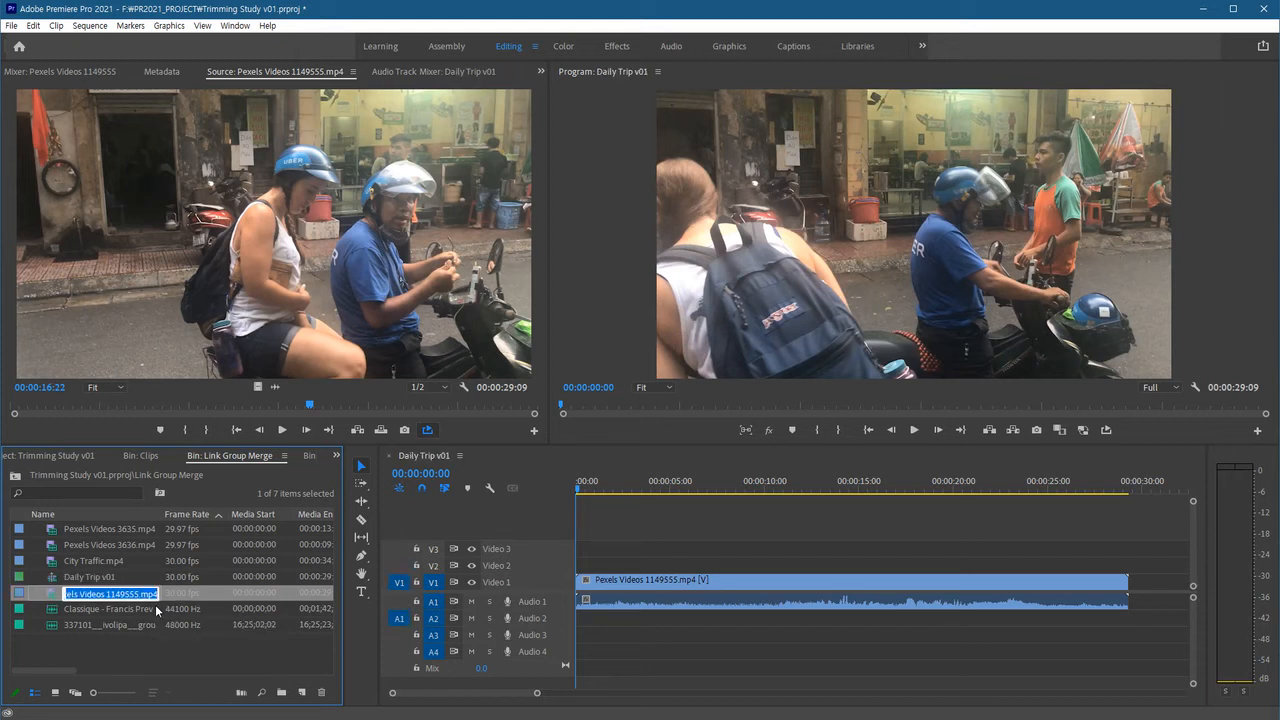
click(167, 632)
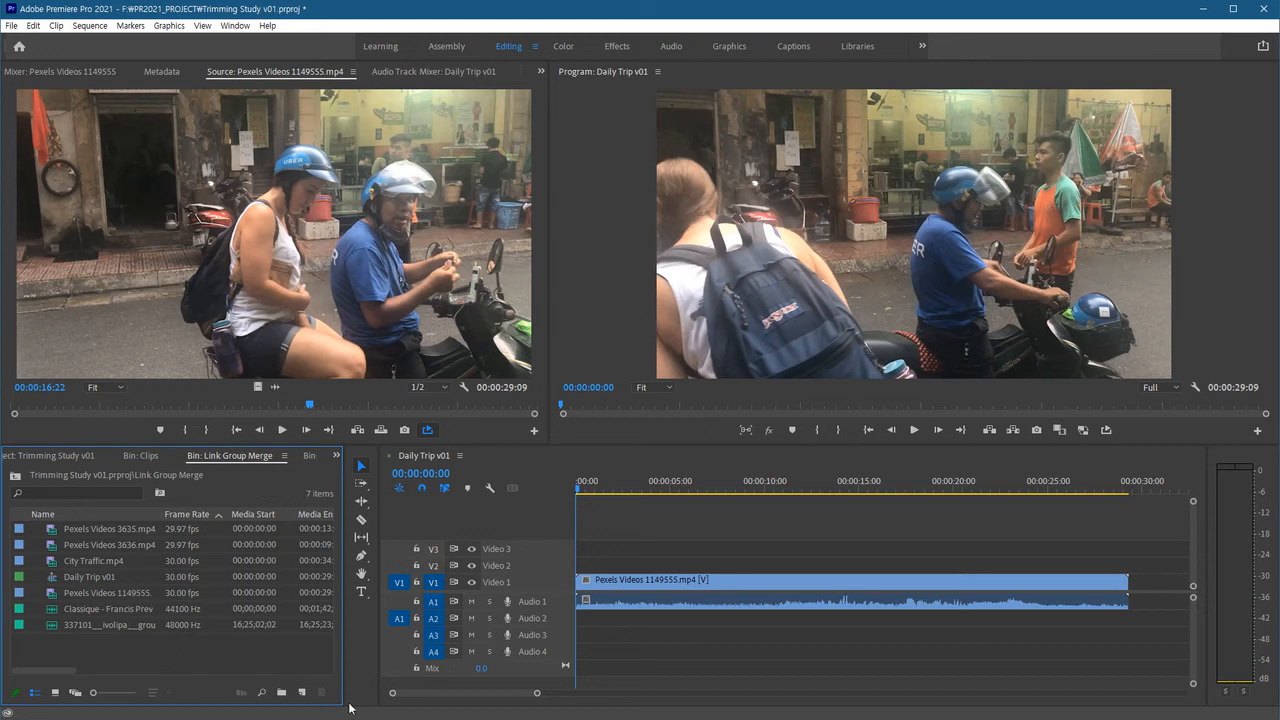
Play the start of the Daily Trip v01 sequence.
click(659, 636)
key(space)
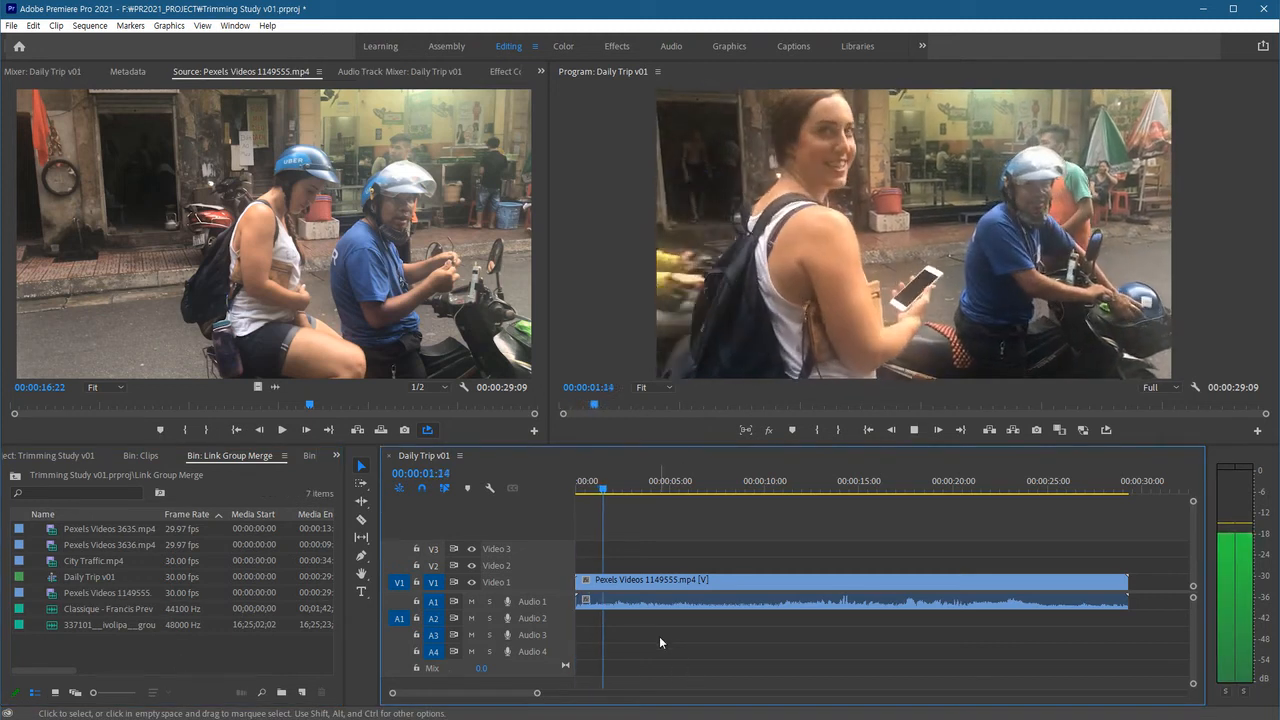
key(space)
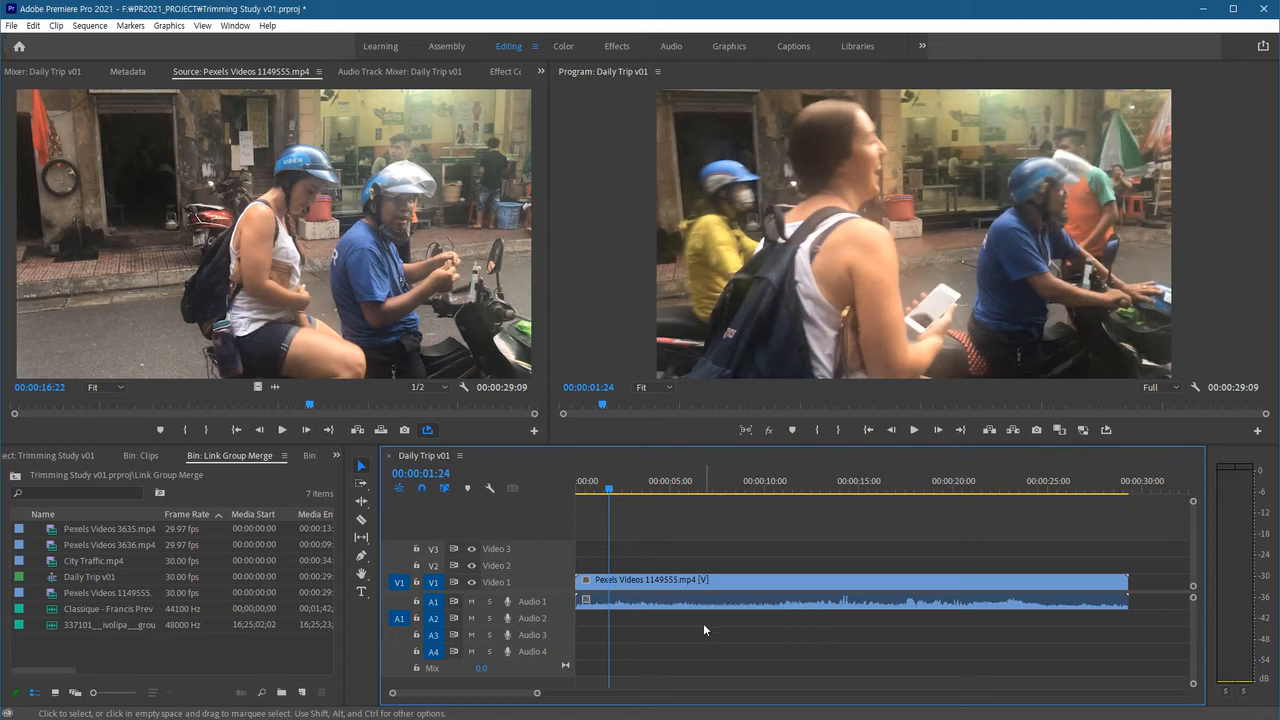
Enlarge the track heights and select the clip's video and audio parts in turn to examine how they are linked.
key(shift+equal)
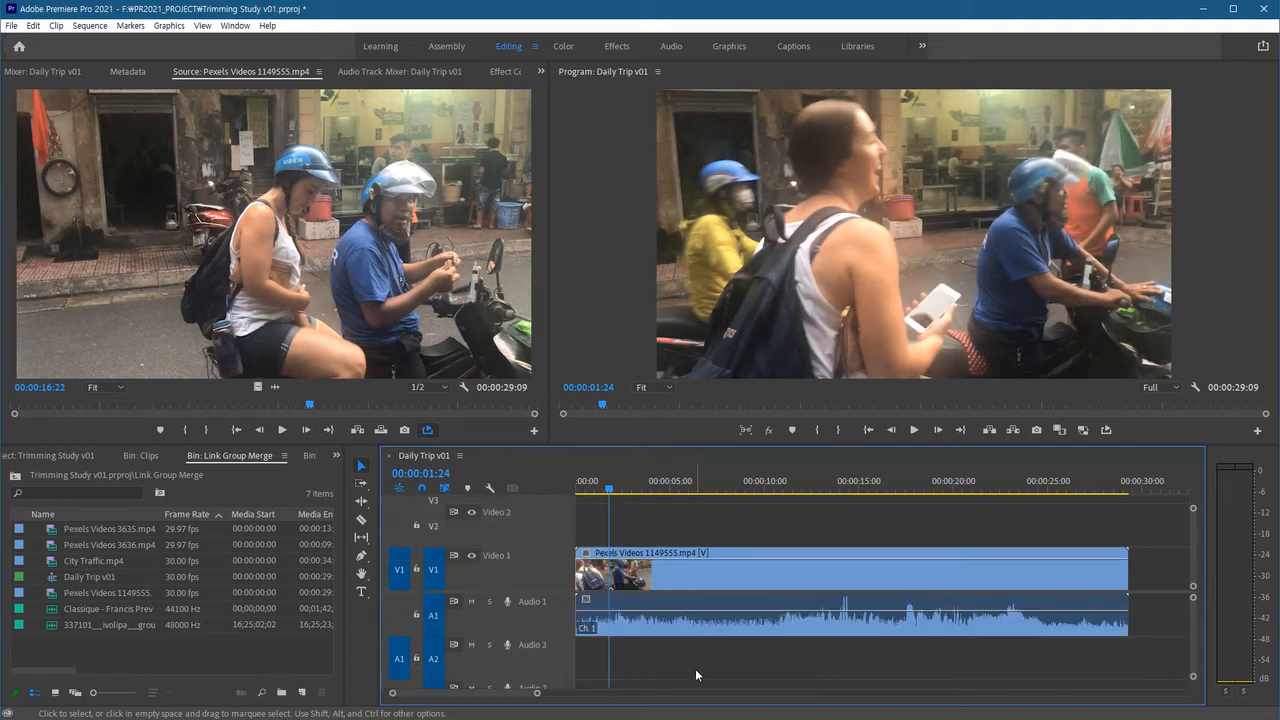
click(719, 565)
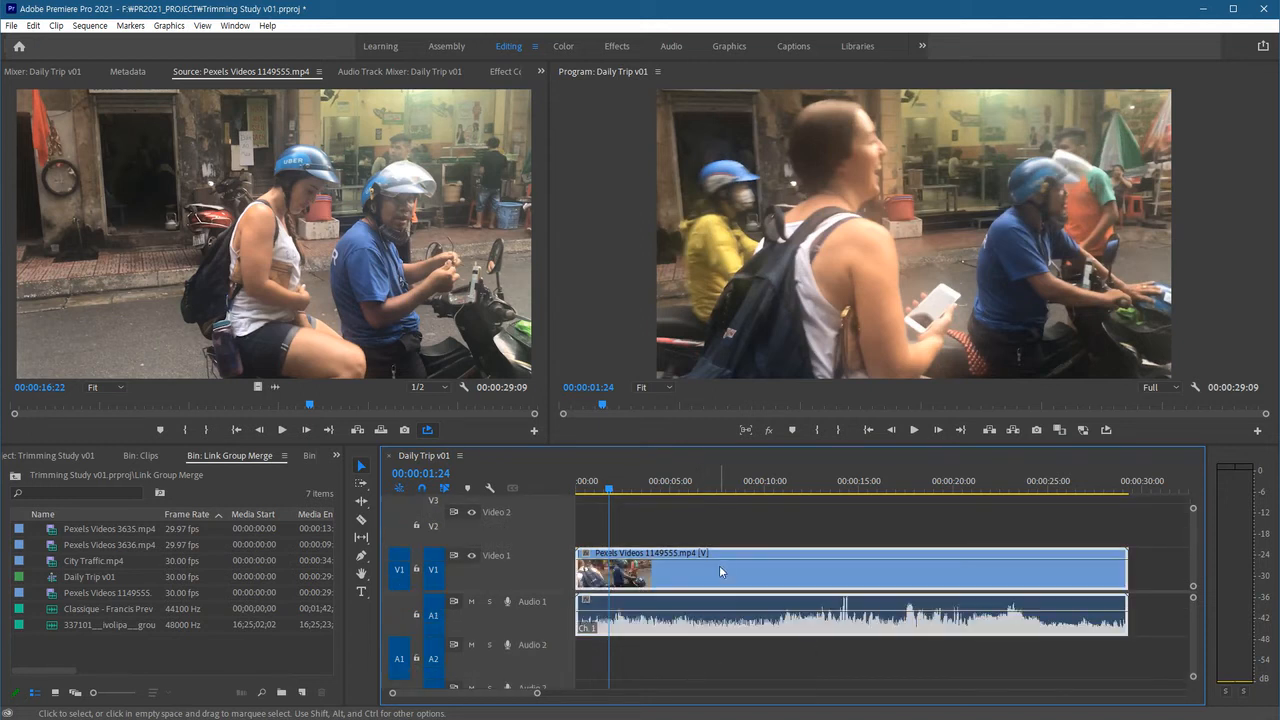
click(723, 653)
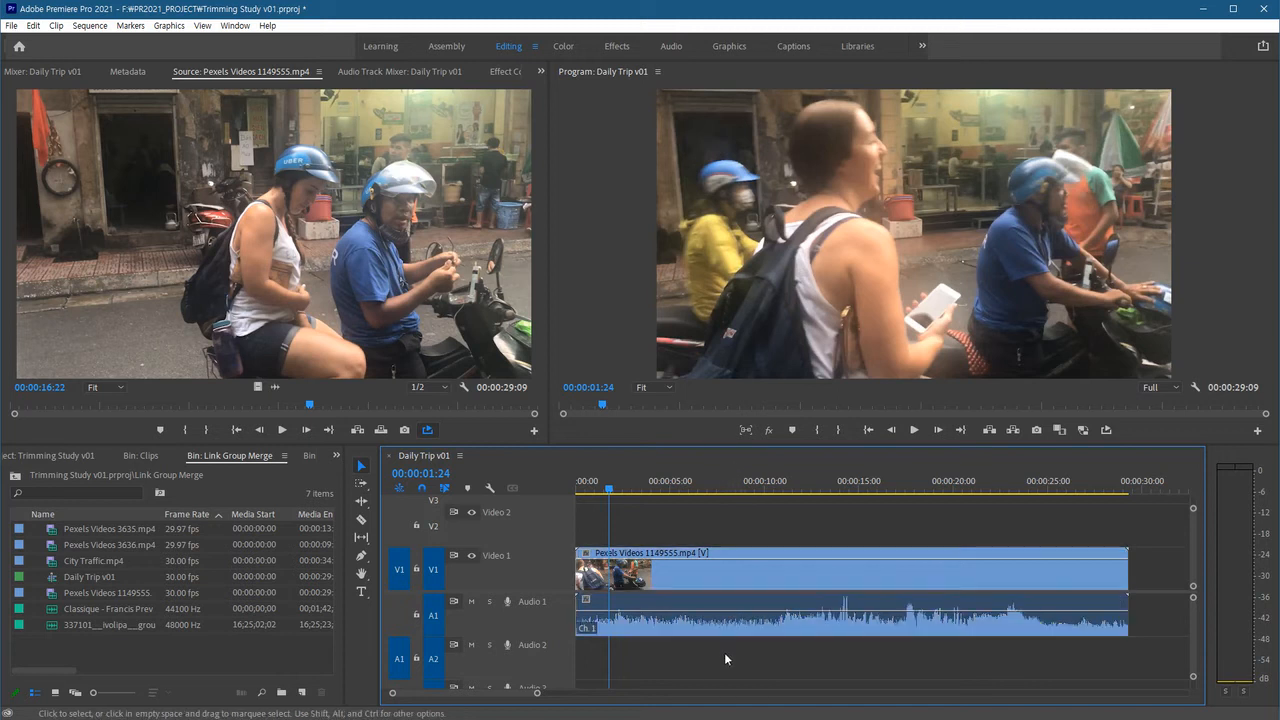
click(731, 617)
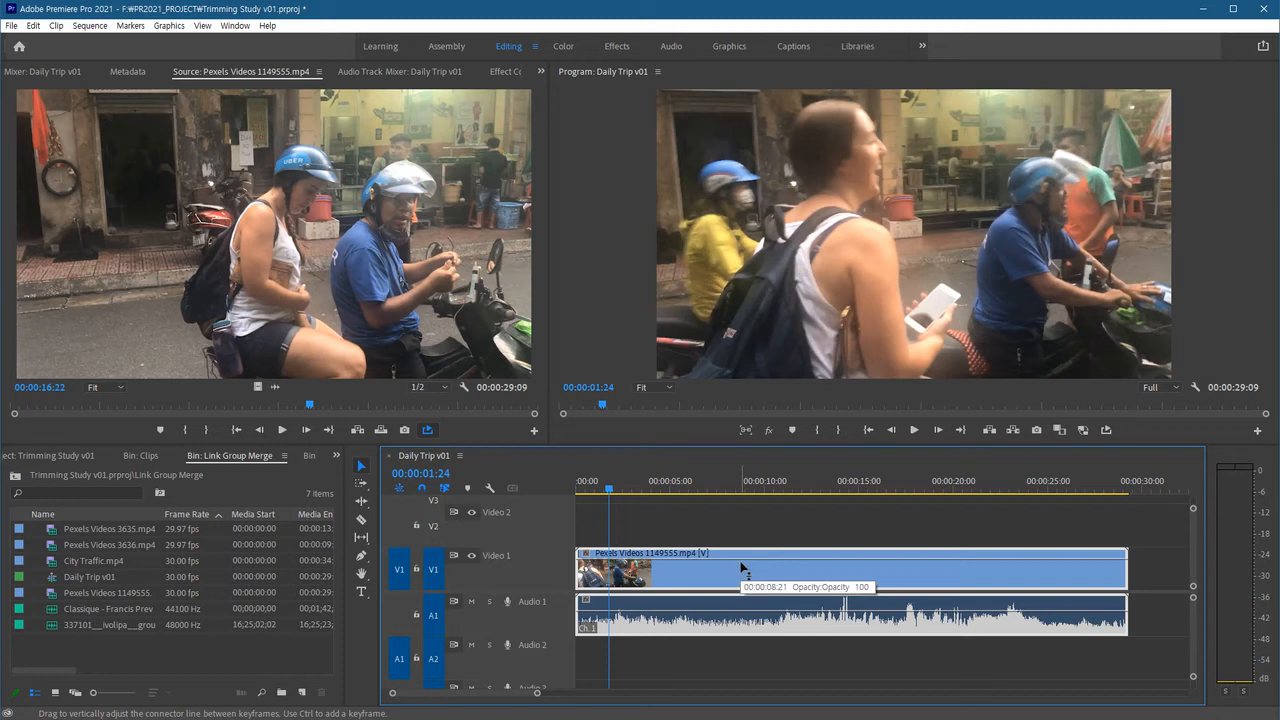
click(754, 648)
click(757, 575)
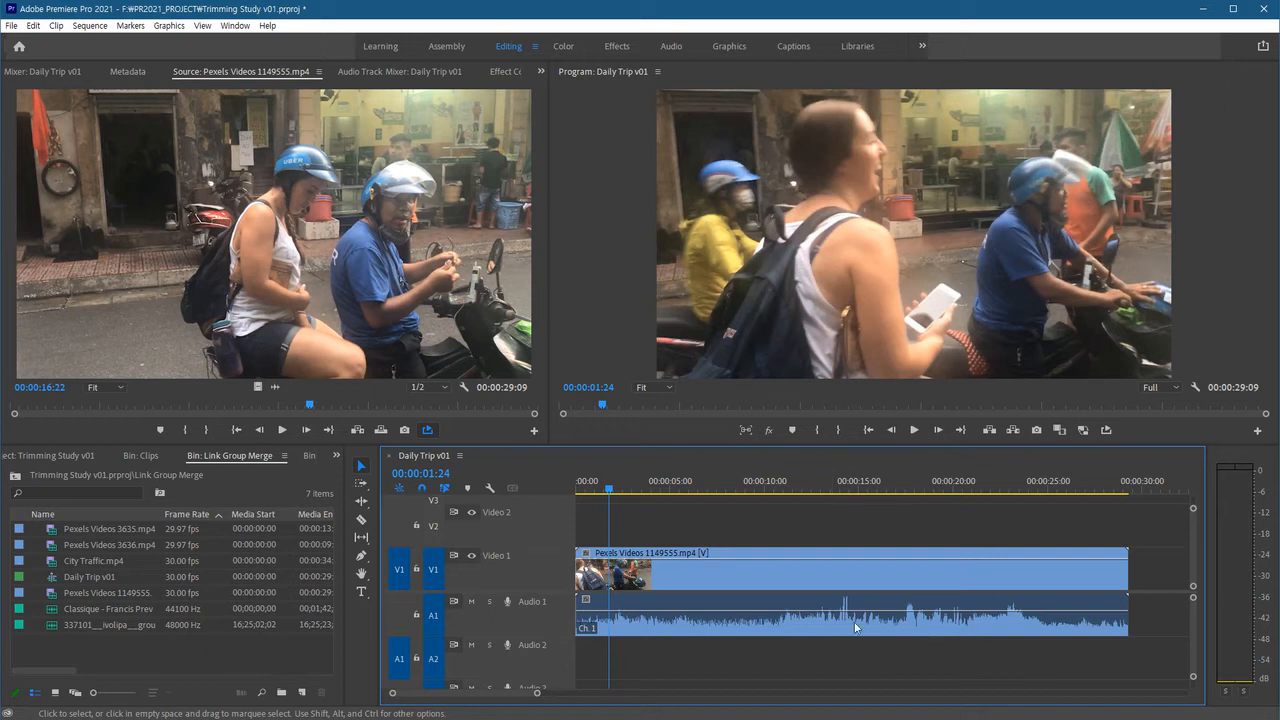
click(758, 569)
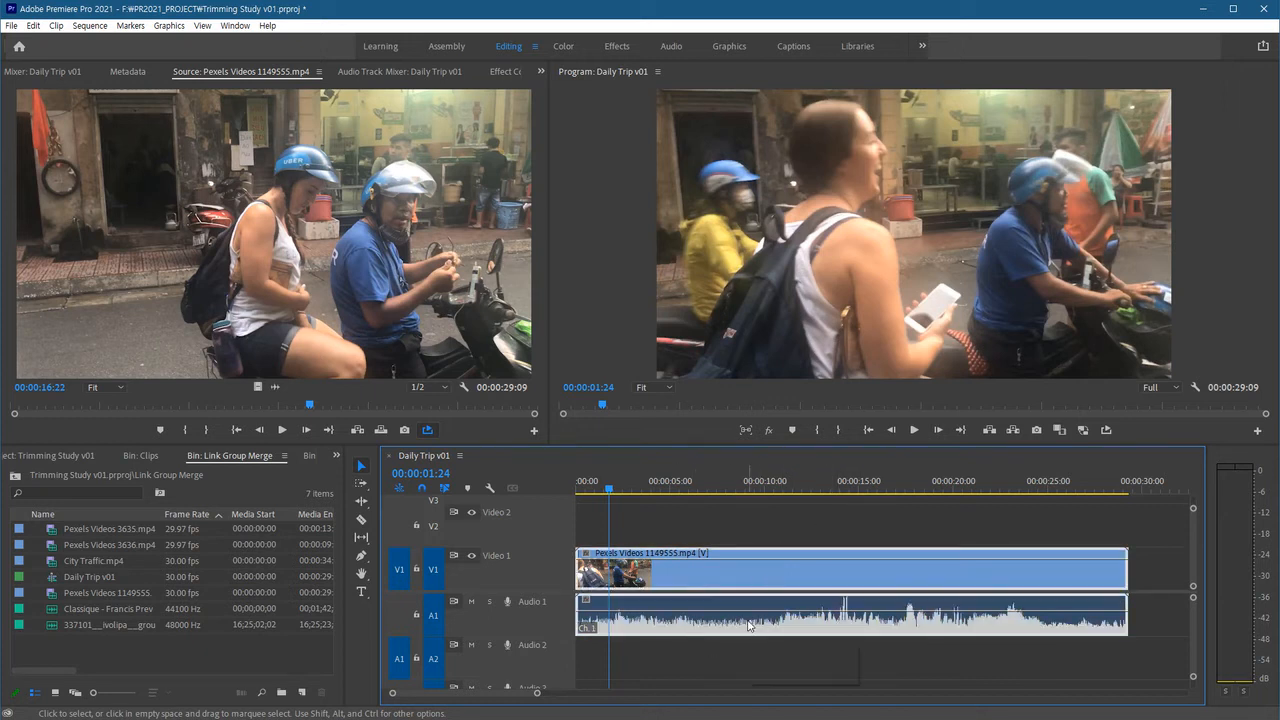
click(722, 666)
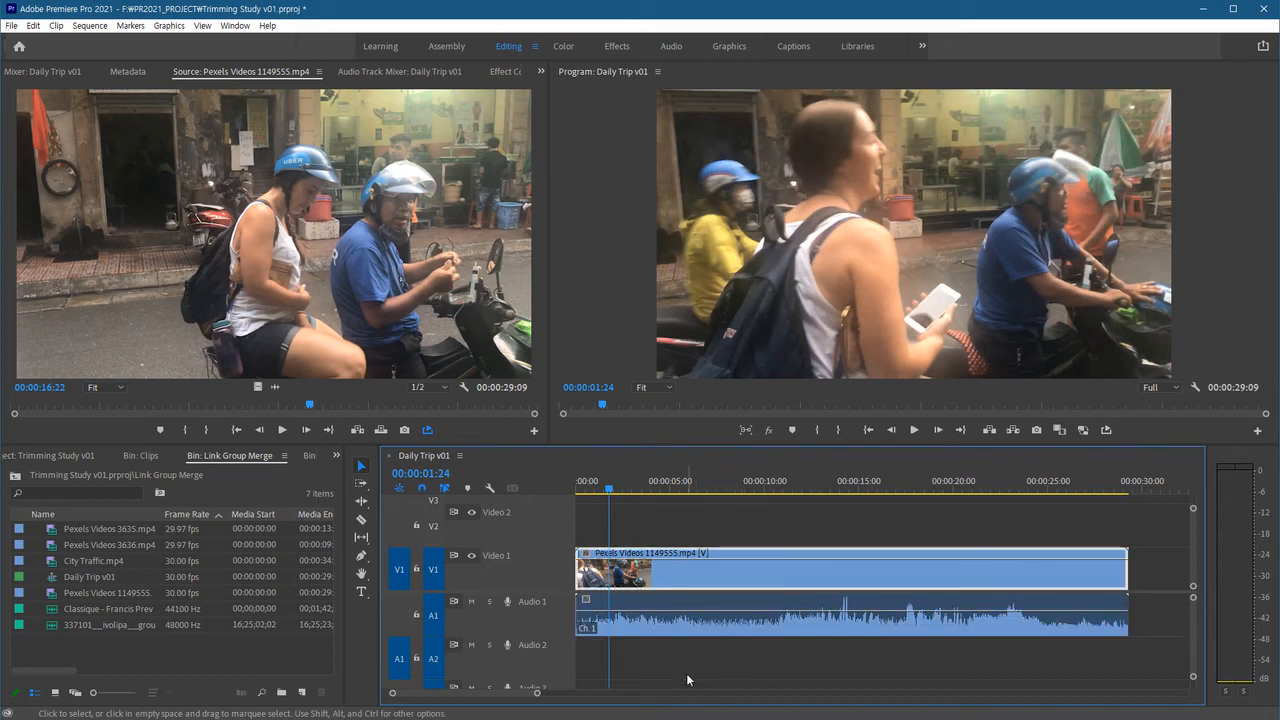
Shift the audio clip about 3.5 seconds later than its video.
click(673, 620)
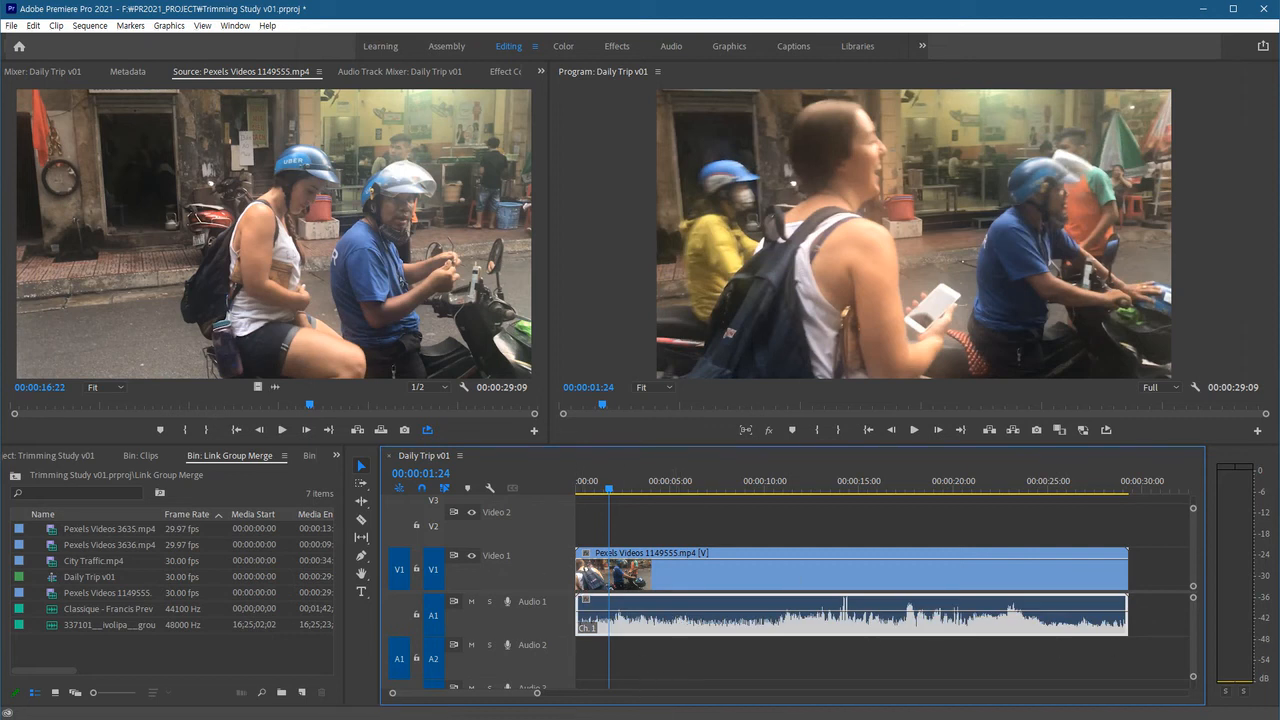
drag(703, 631, 768, 631)
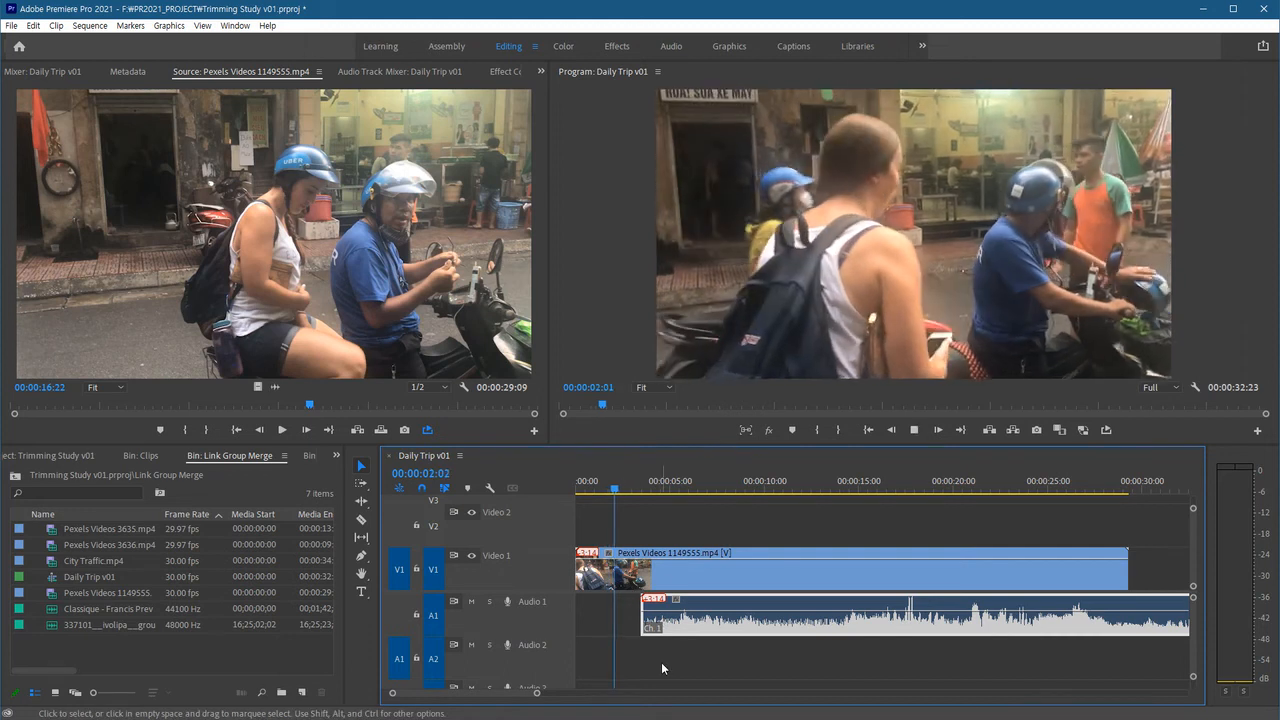
Play back the out-of-sync sequence and undo the audio shift.
key(space)
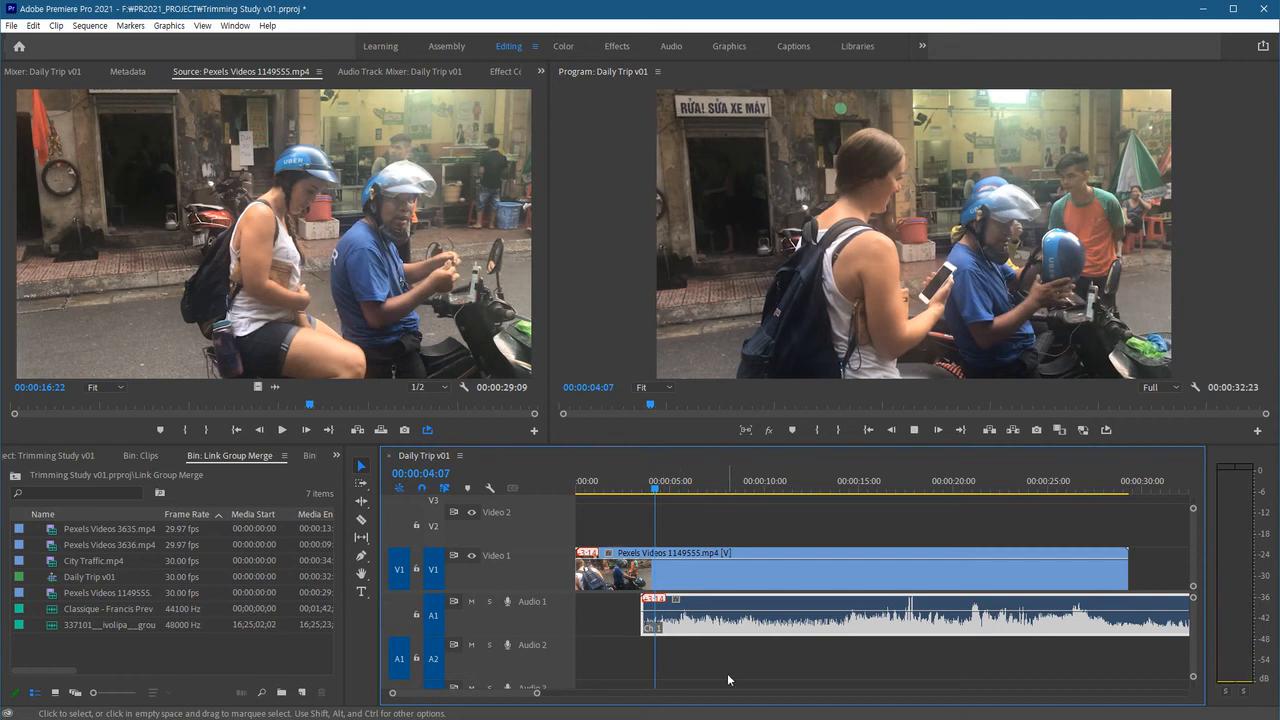
key(space)
key(space)
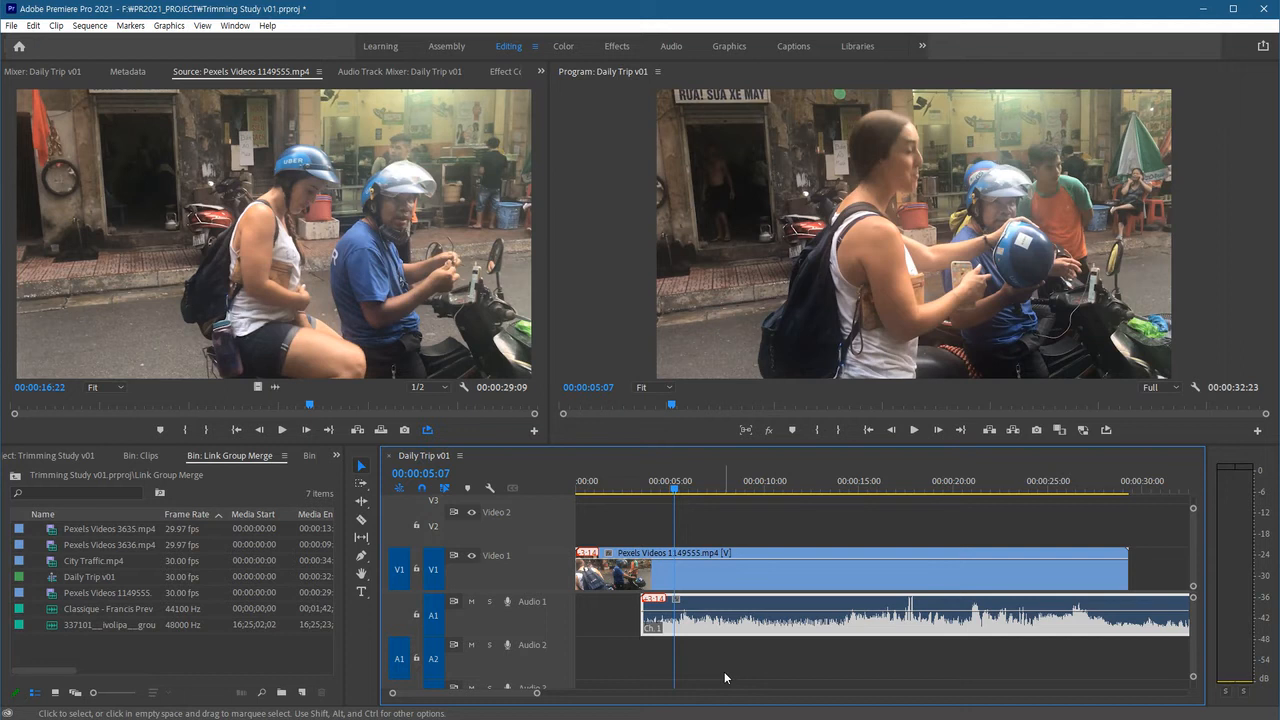
key(ctrl+z)
key(ctrl+z)
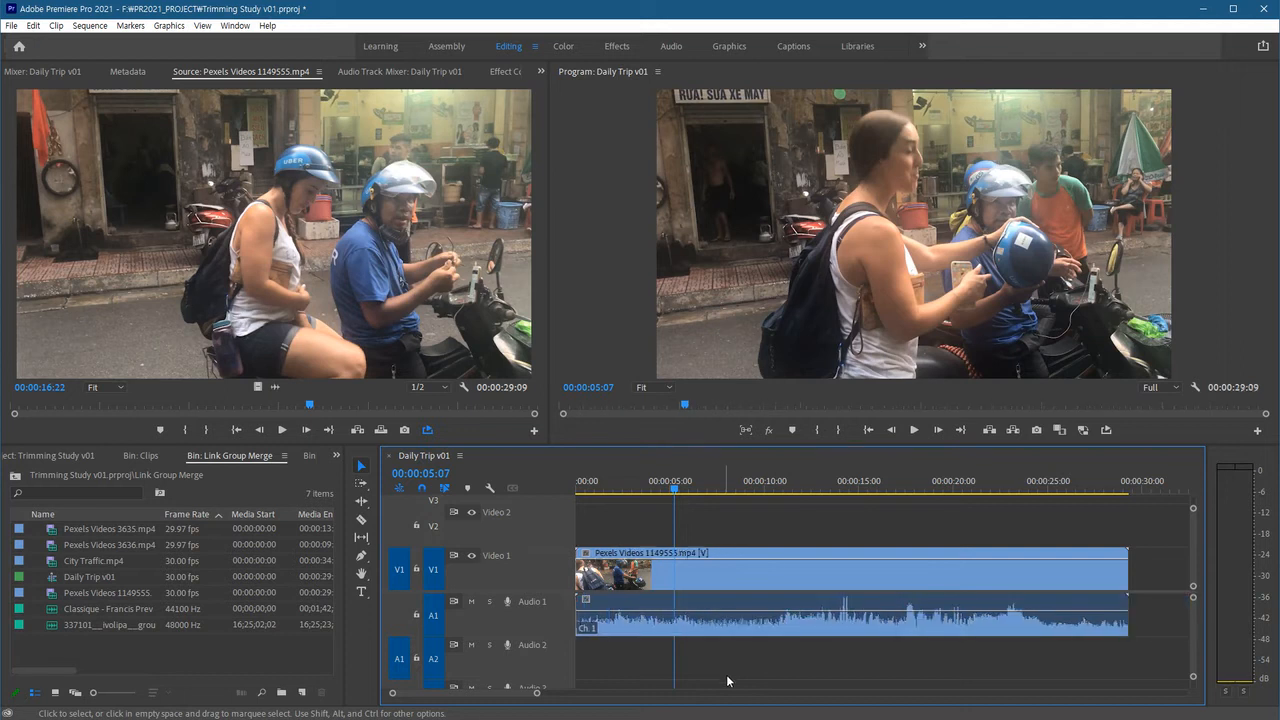
Shift the video clip about 5 seconds later than its audio, play the result, and undo the shift.
click(714, 576)
drag(734, 568, 832, 577)
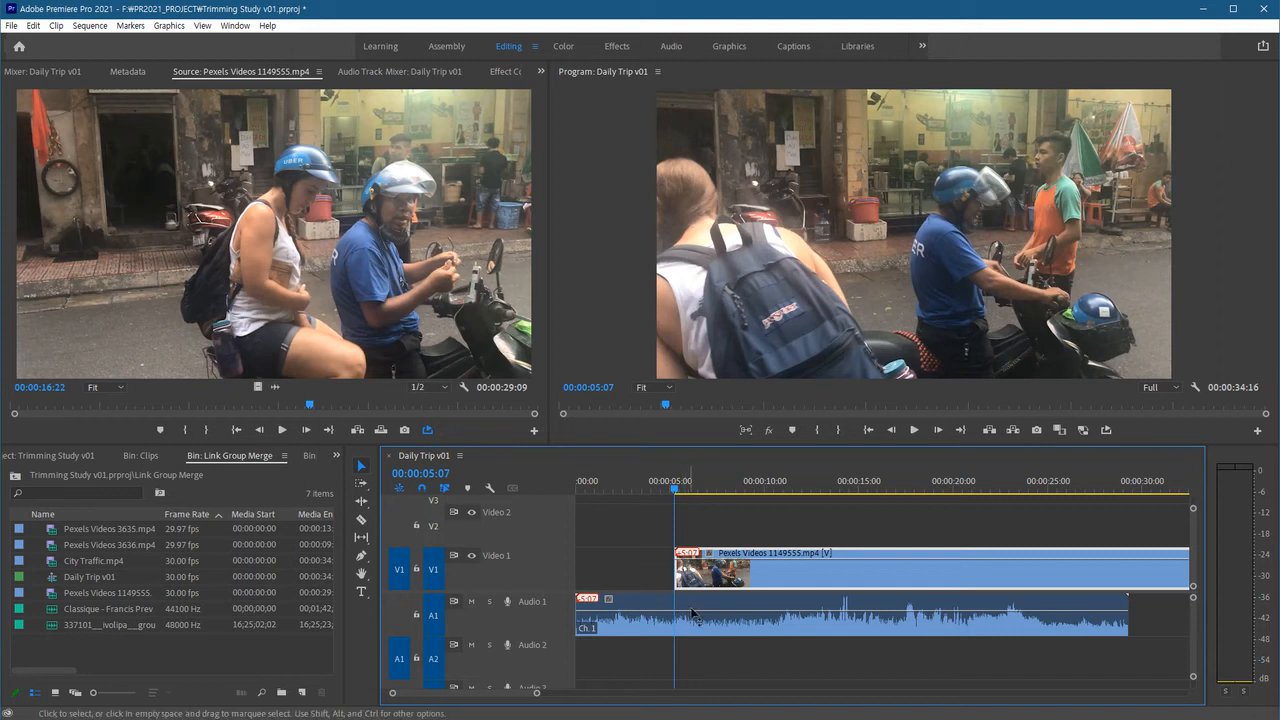
key(space)
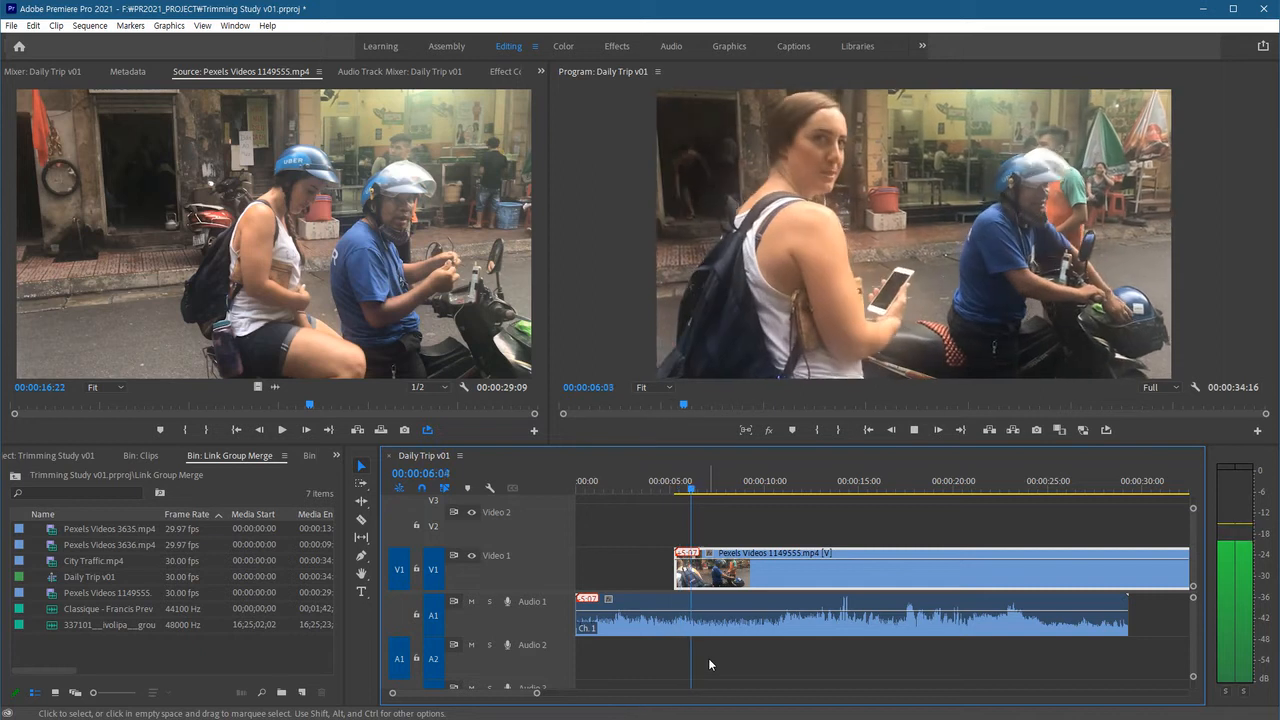
key(space)
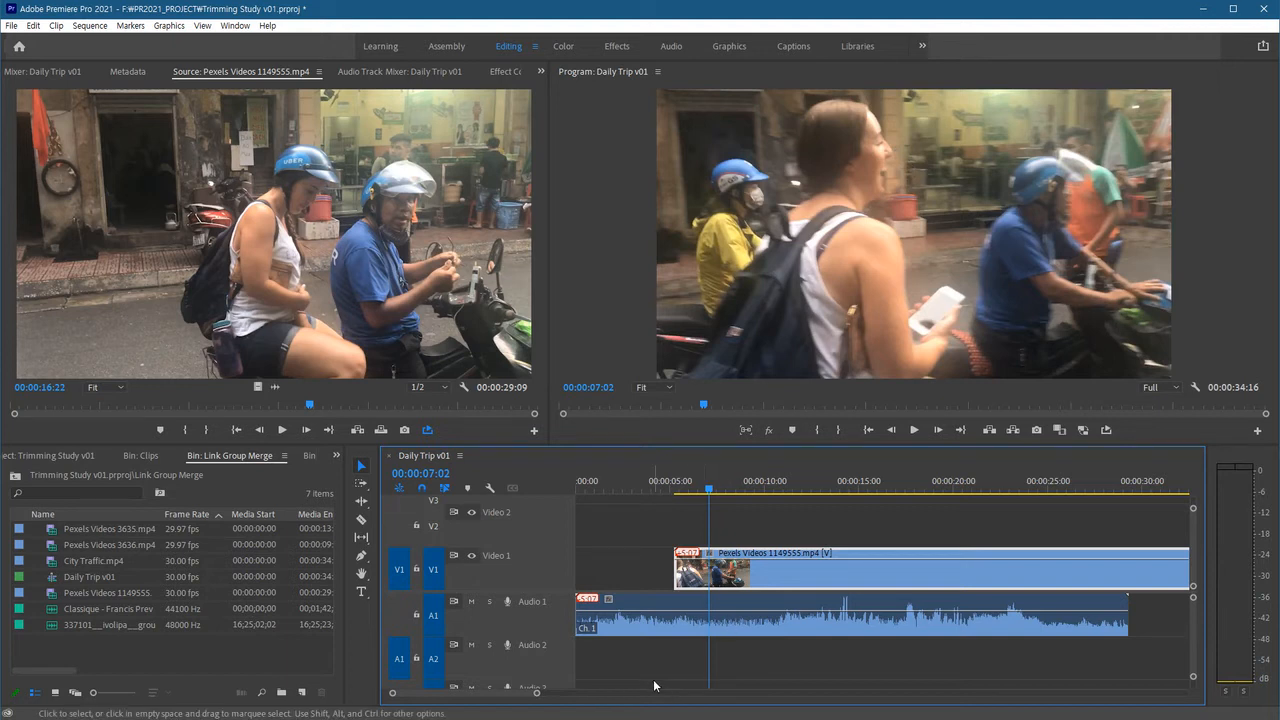
key(ctrl+z)
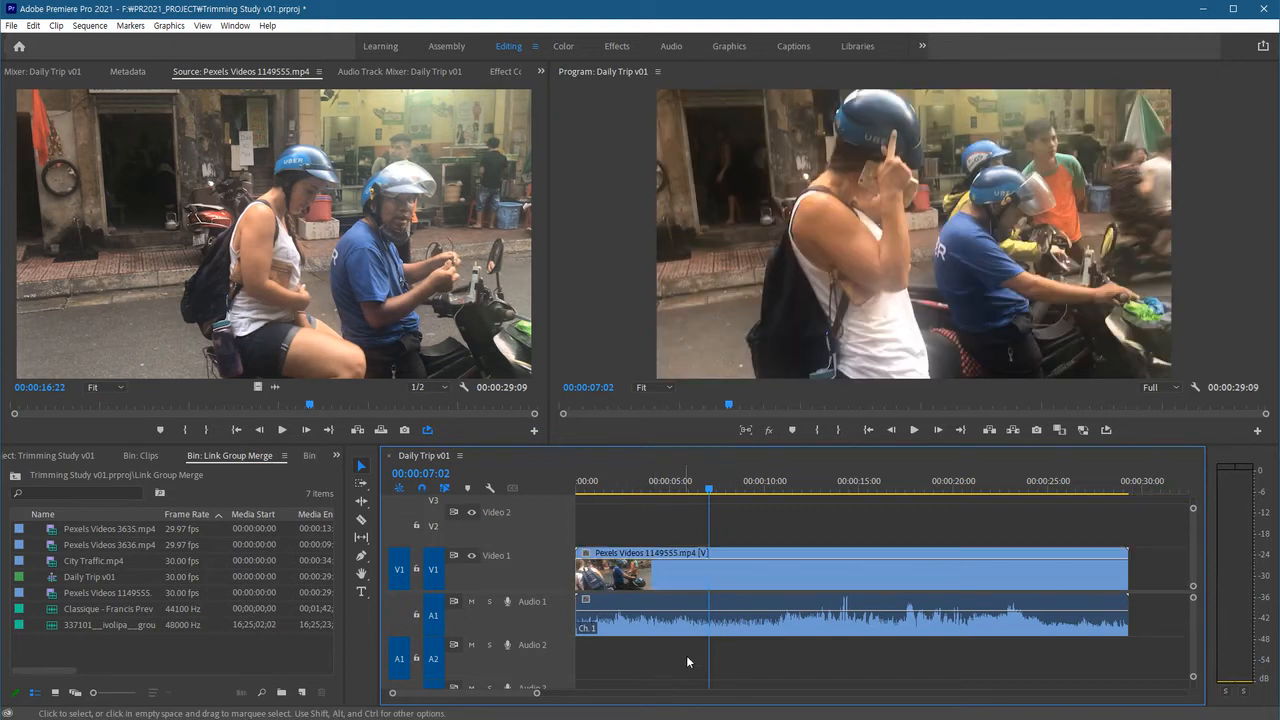
Turn off Linked Selection and select the clip's video and audio parts separately.
click(691, 614)
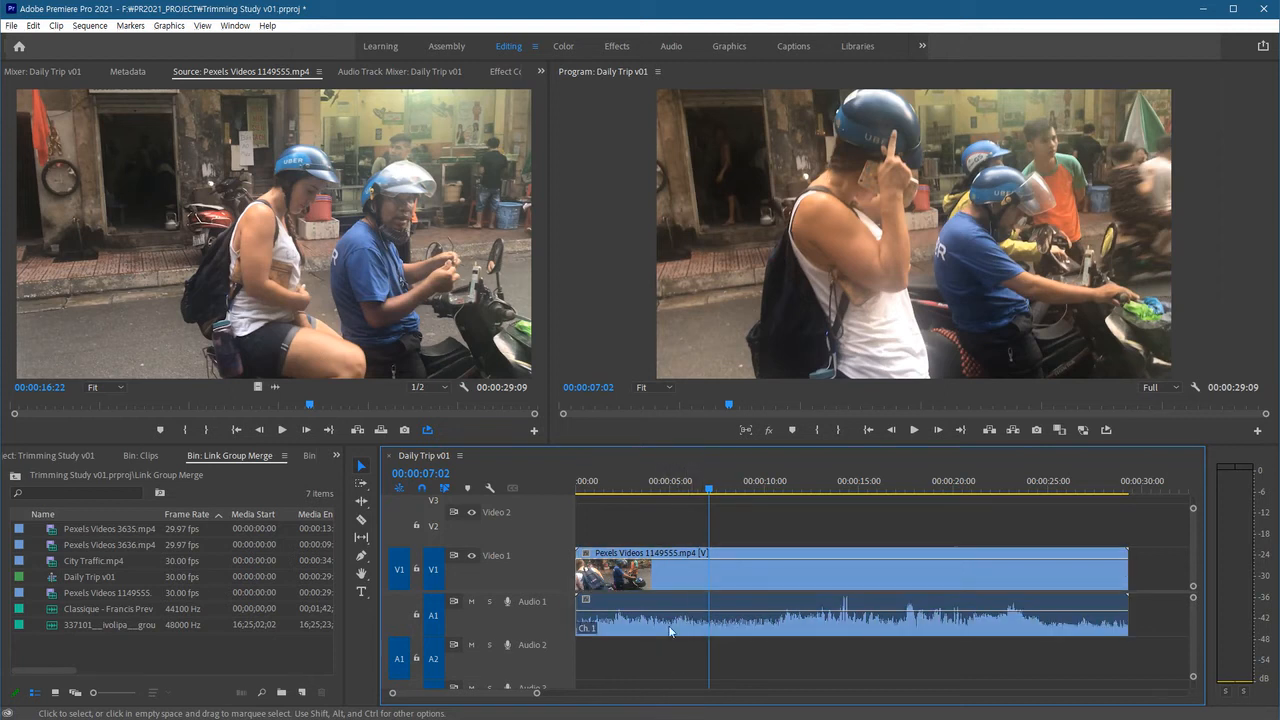
click(445, 489)
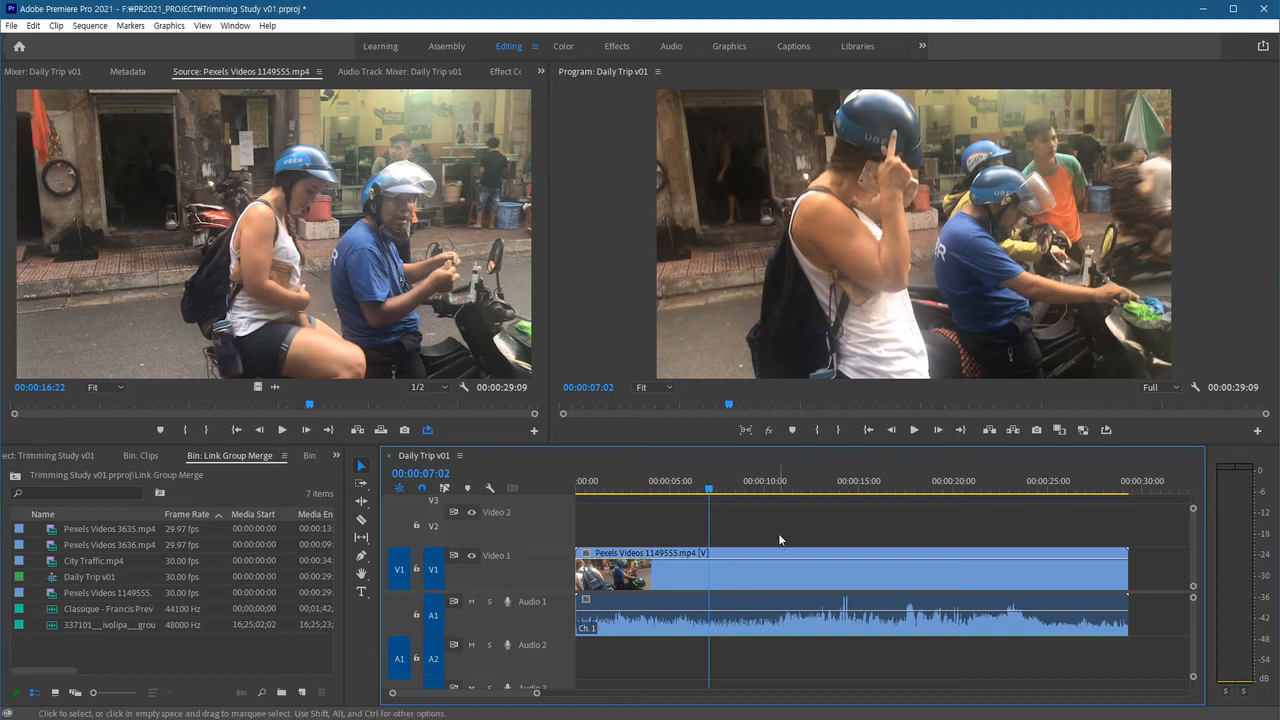
click(746, 581)
click(749, 616)
click(747, 579)
click(752, 605)
click(752, 586)
click(752, 606)
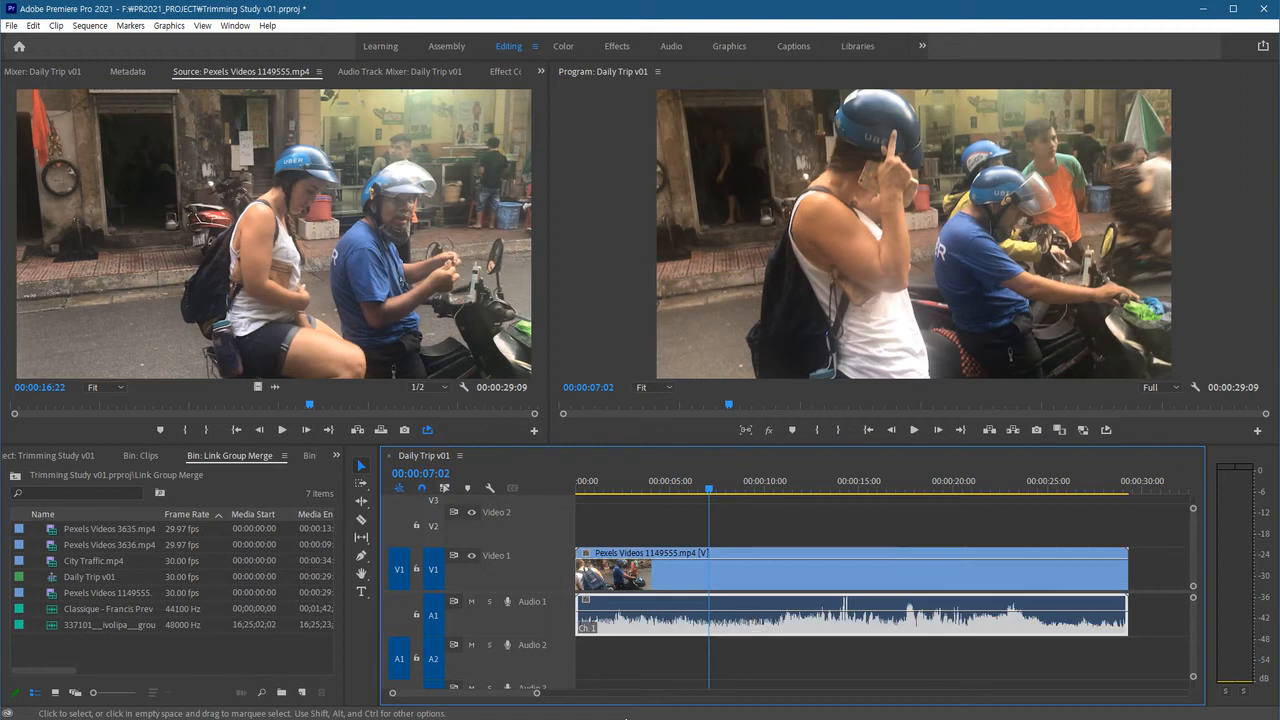
Move the audio clip alone and then the video clip alone later in the timeline, undoing each move.
drag(751, 632, 851, 630)
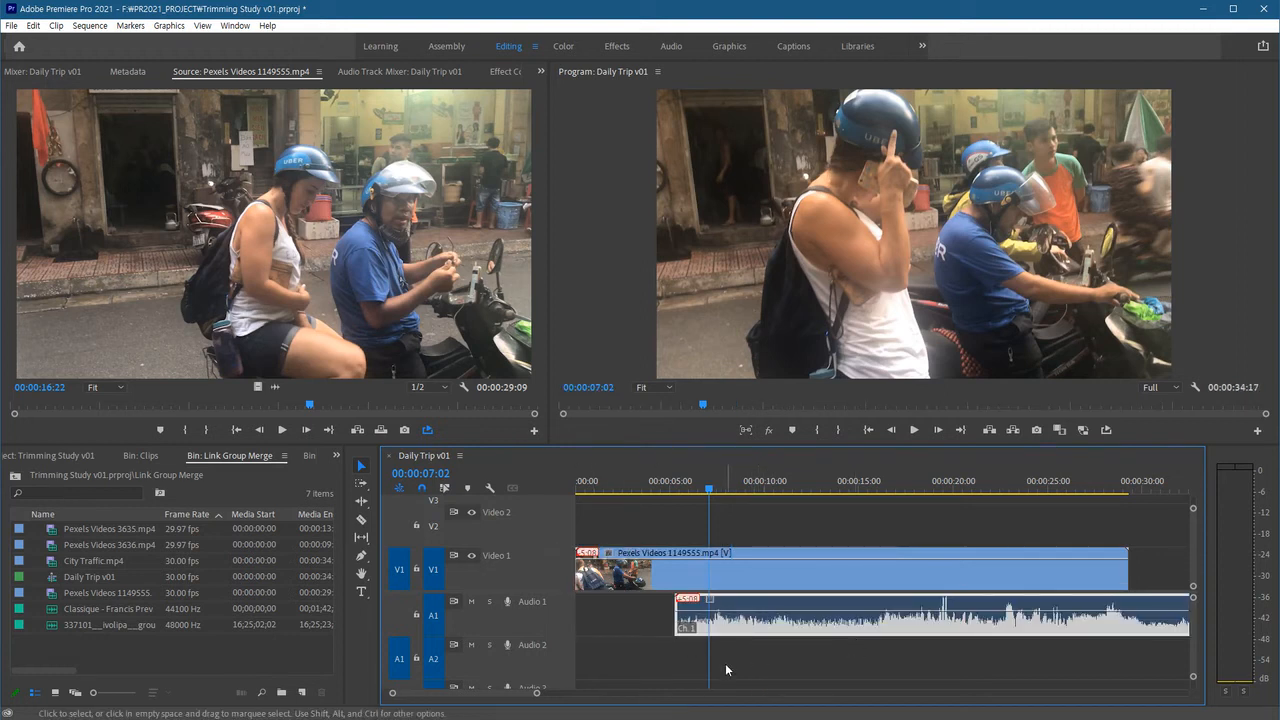
key(ctrl+z)
click(757, 590)
drag(757, 590, 872, 590)
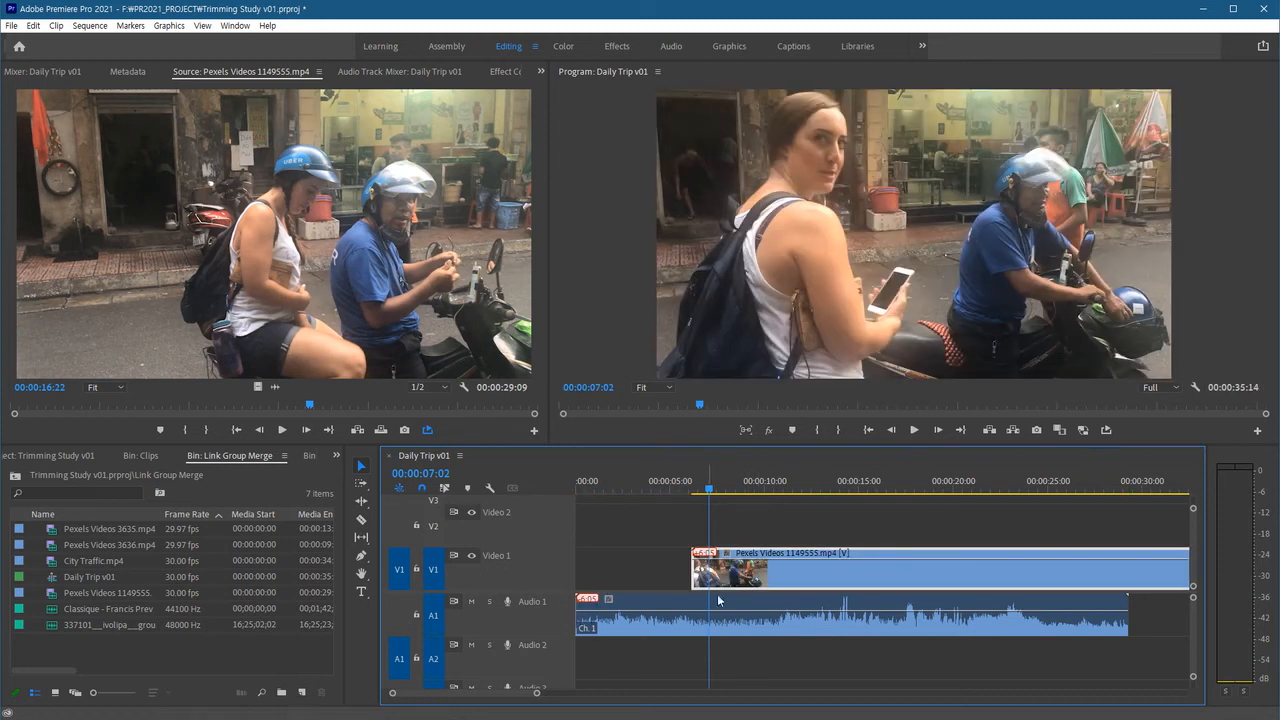
key(ctrl+z)
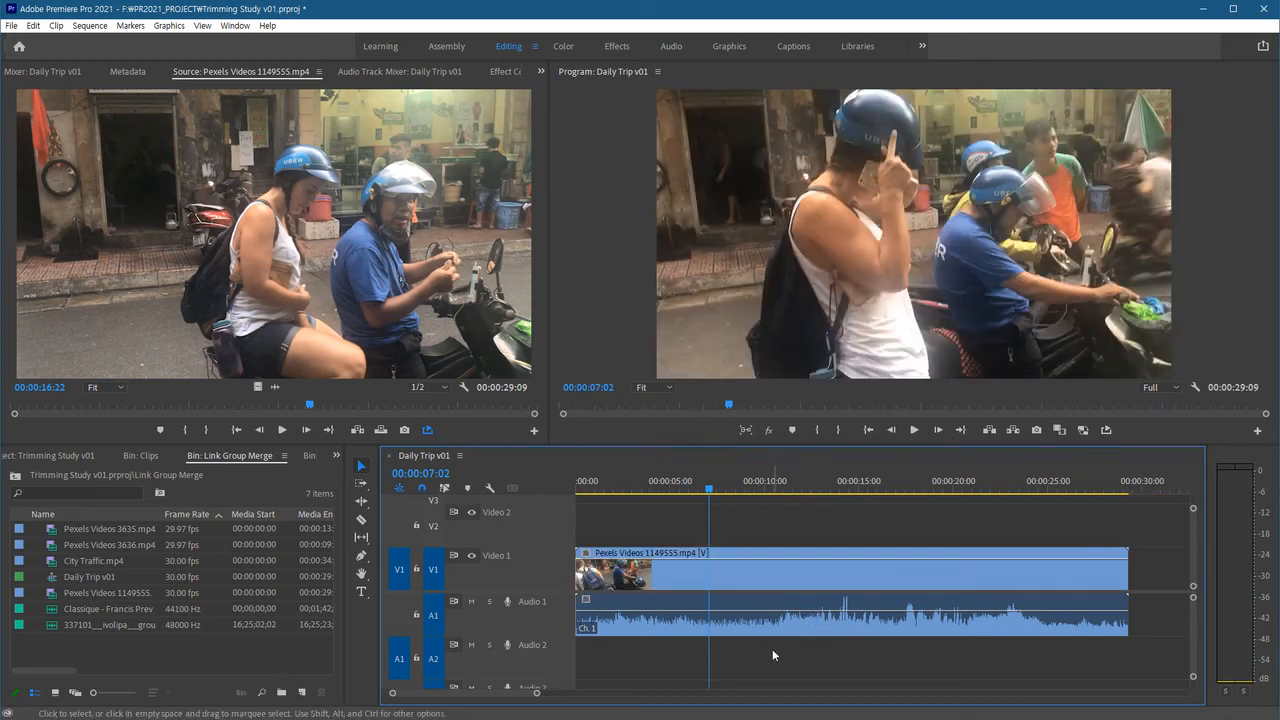
Trim the audio clip and then the video clip independently at both ends, undoing each trim.
click(765, 628)
drag(1127, 615, 943, 615)
drag(578, 615, 722, 615)
key(ctrl+z)
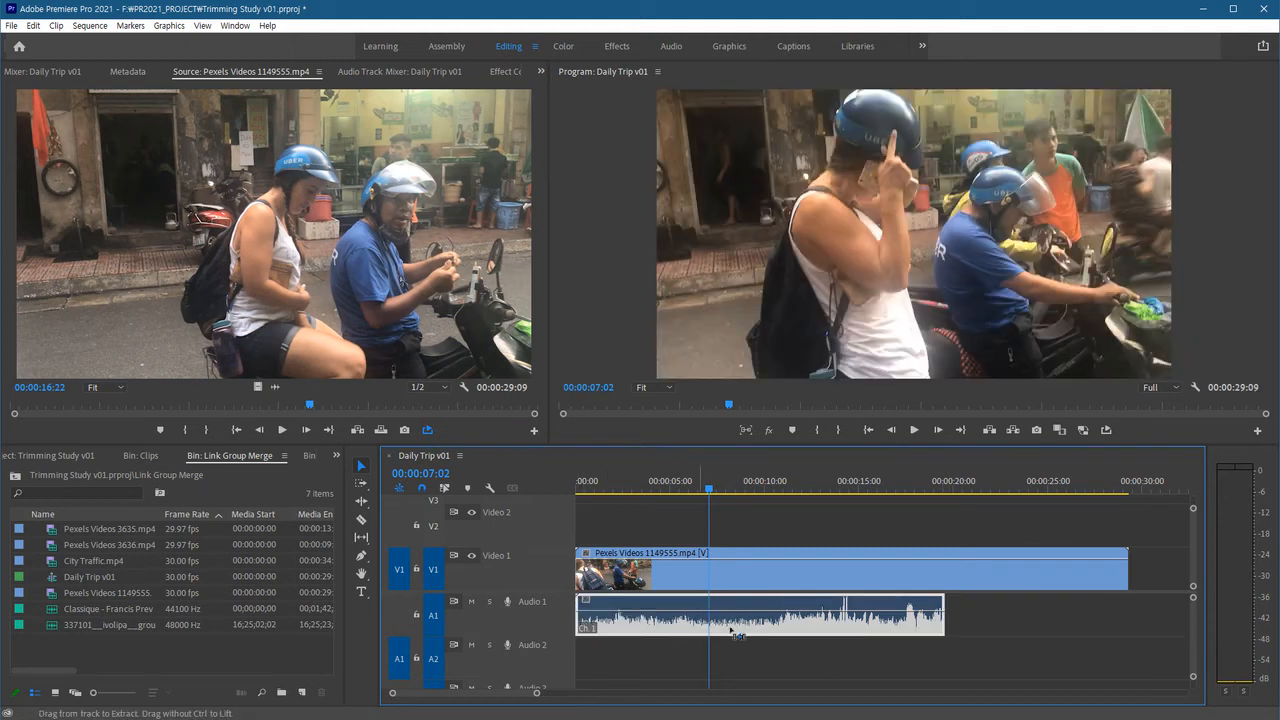
key(ctrl+z)
drag(1126, 570, 900, 570)
drag(606, 580, 768, 578)
key(ctrl+z)
key(ctrl+z)
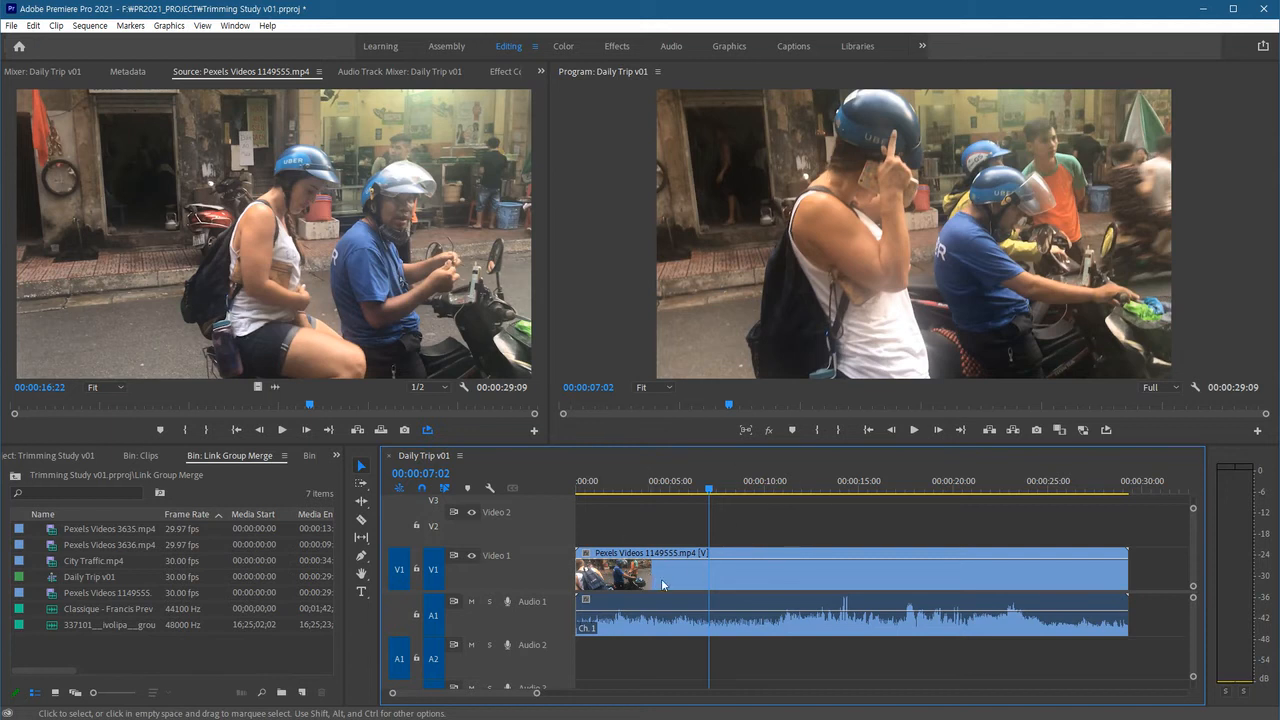
Unlink the video clip from its audio.
click(750, 570)
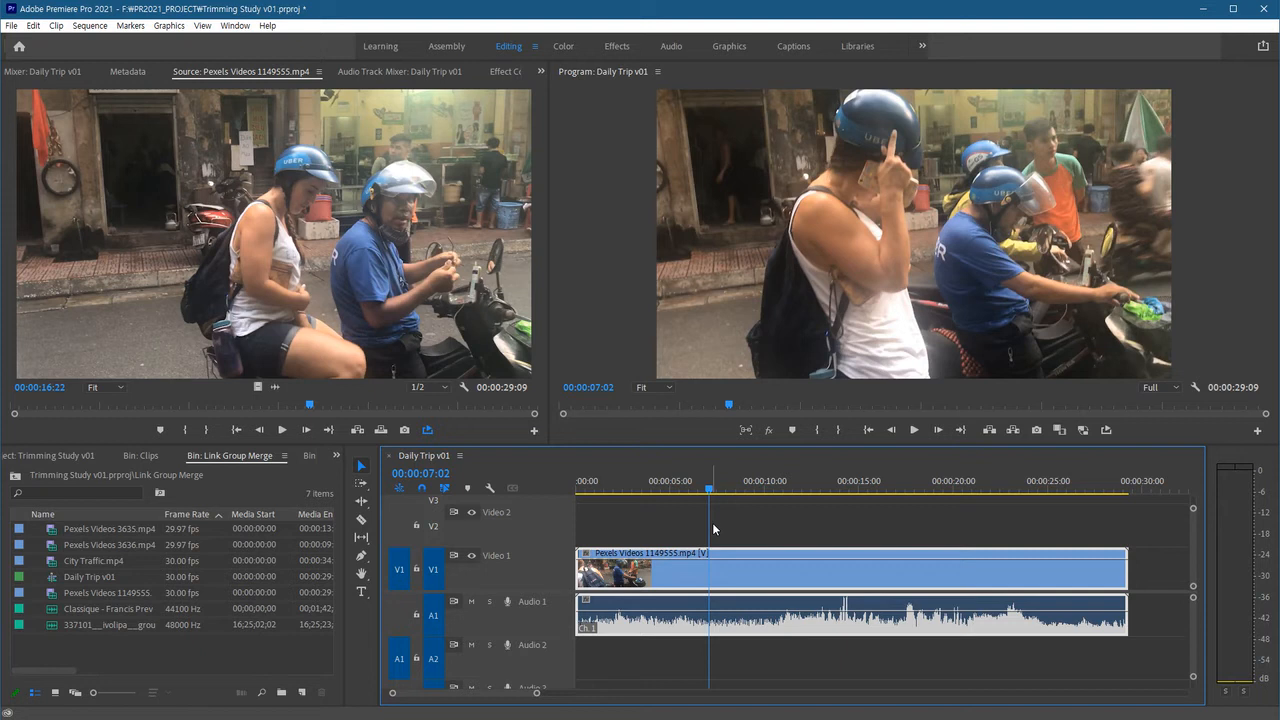
click(741, 532)
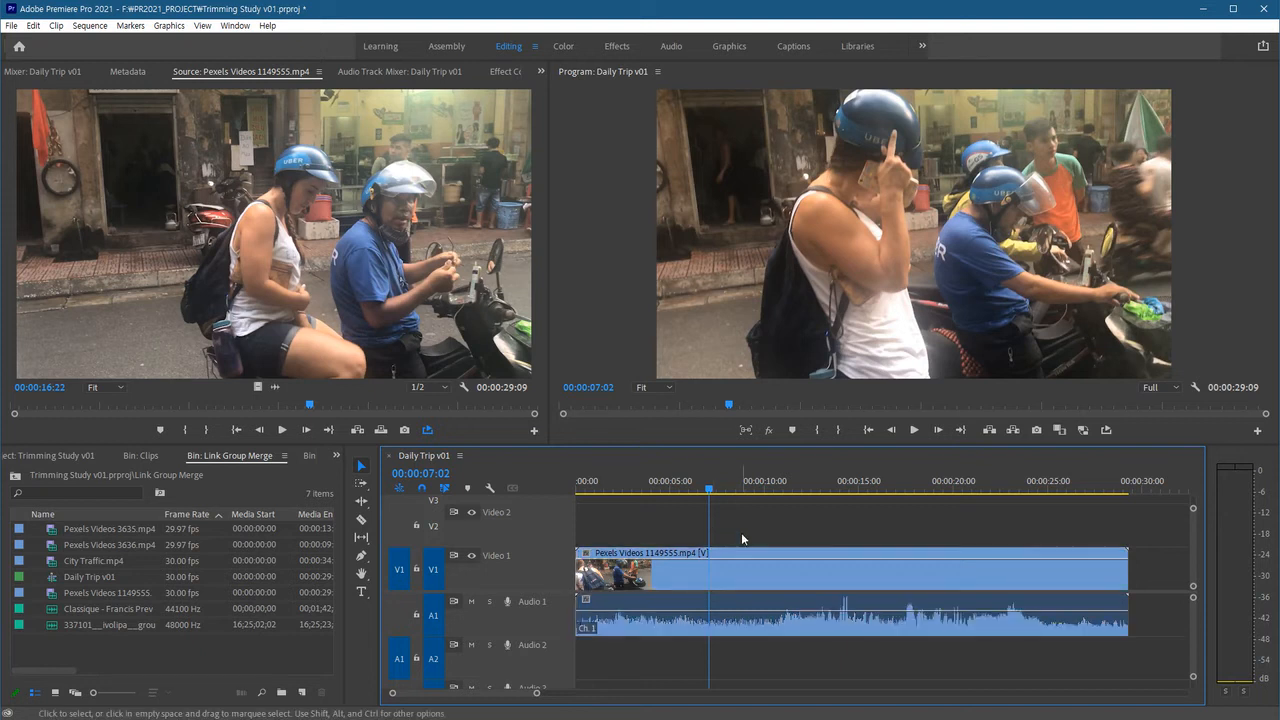
click(786, 569)
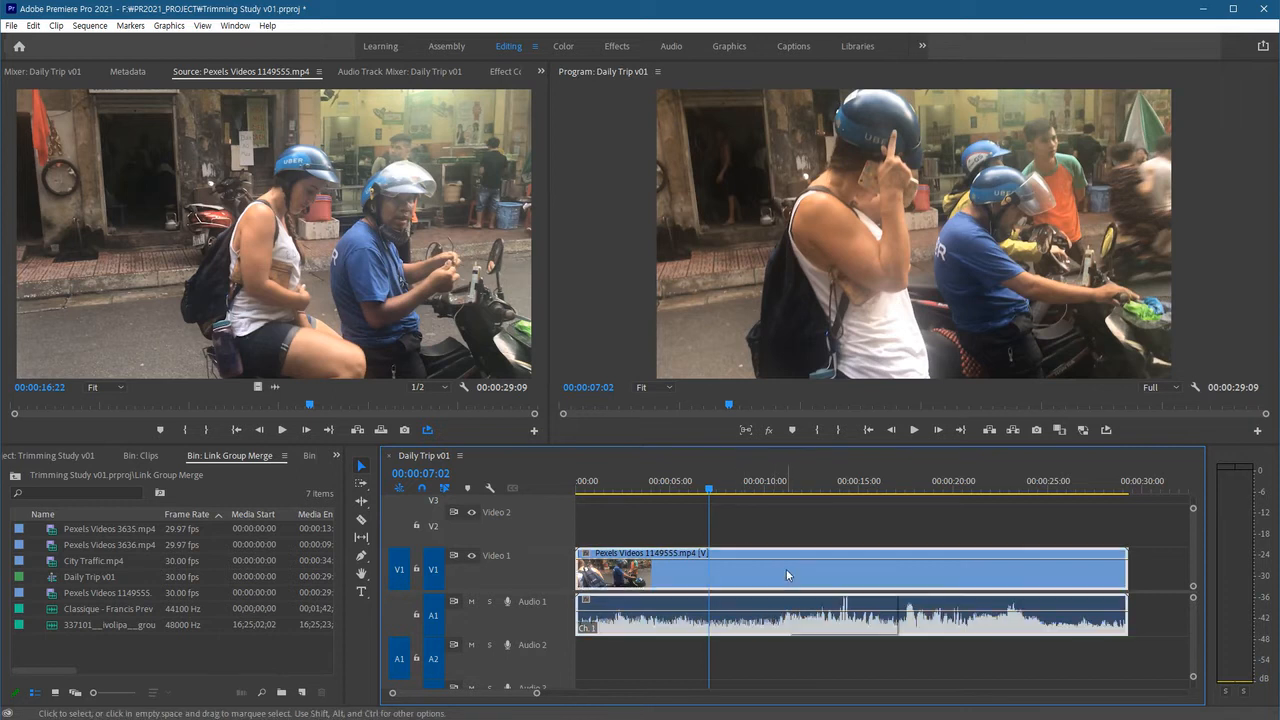
right_click(786, 569)
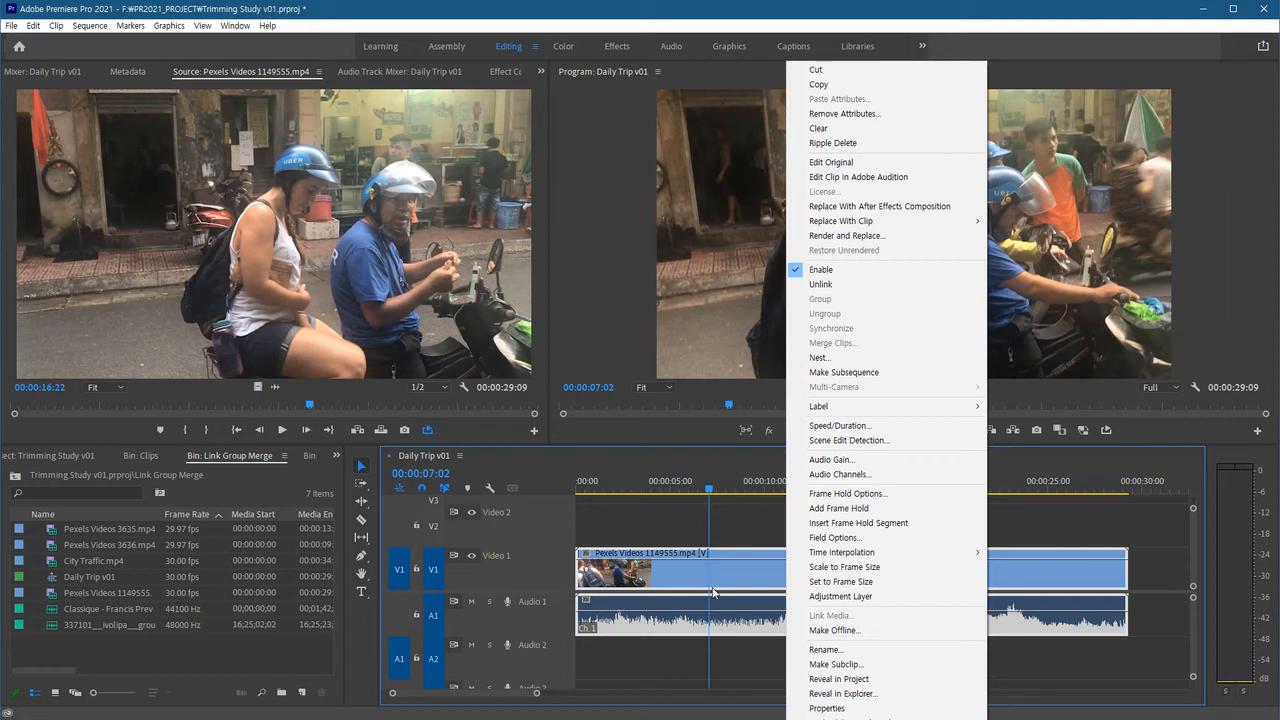
click(838, 285)
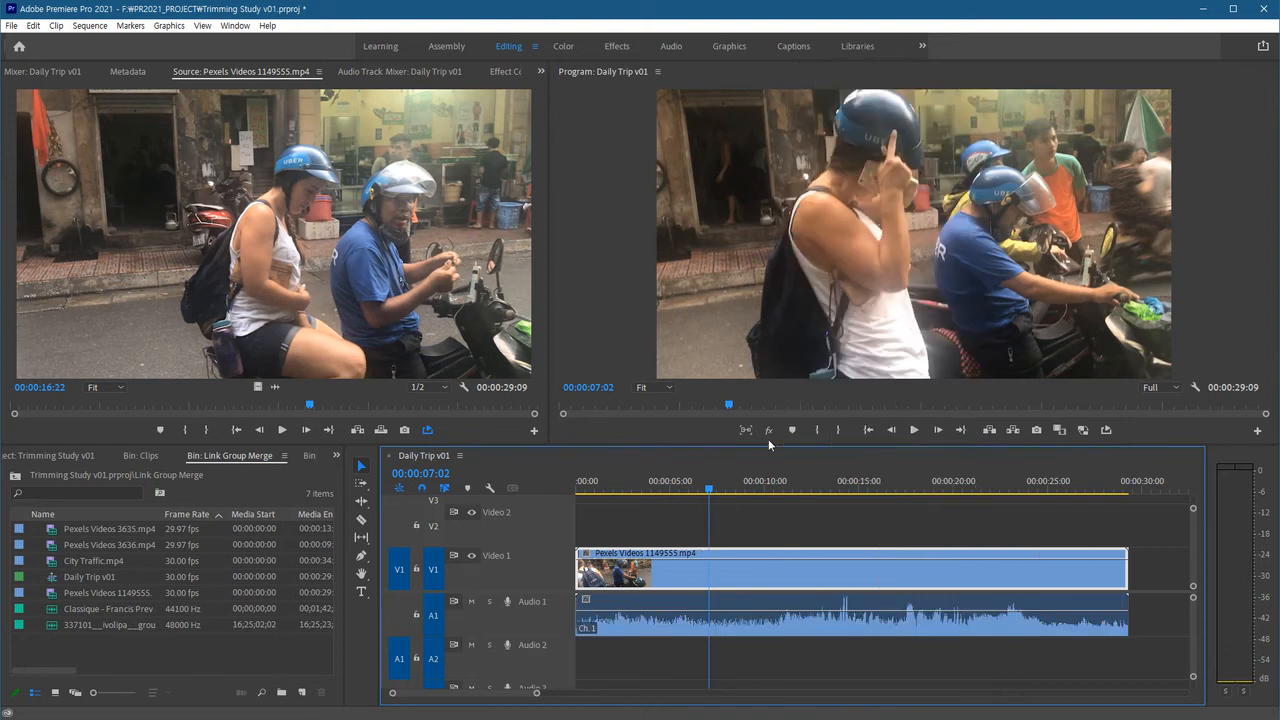
Select the unlinked video and audio clips in turn to check how they select.
drag(753, 661, 763, 589)
click(771, 583)
click(777, 606)
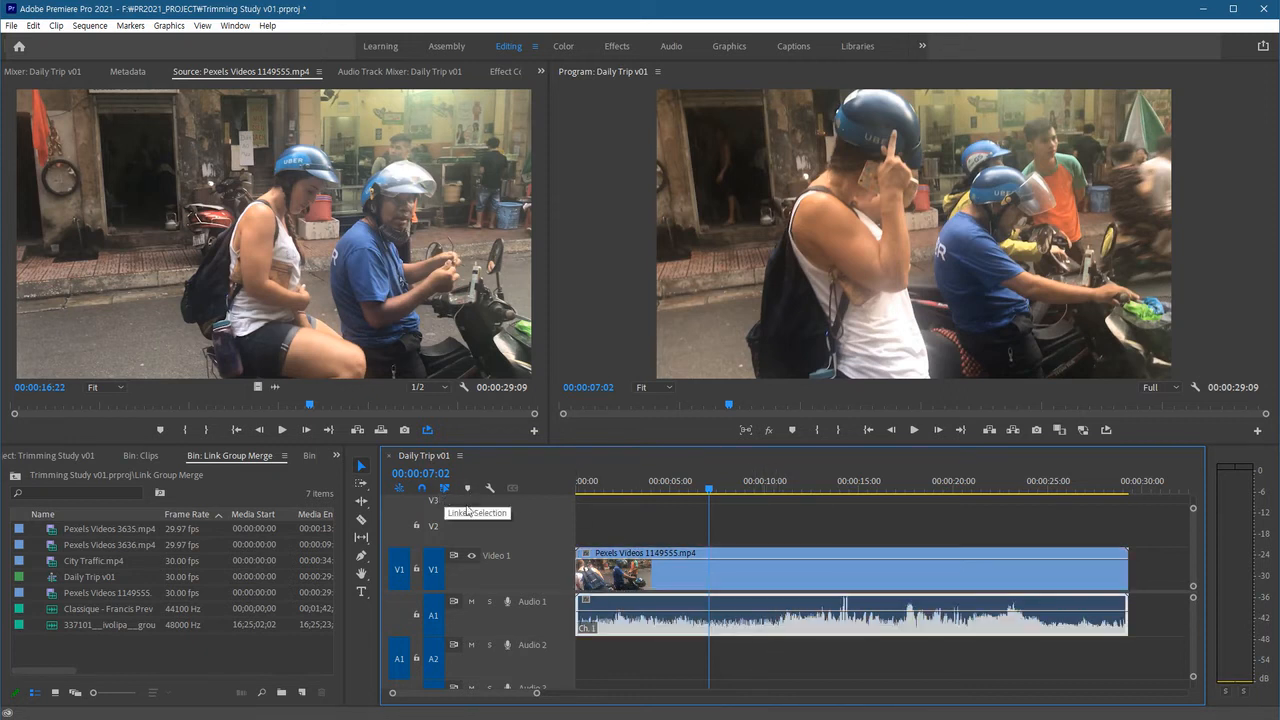
click(799, 526)
click(776, 621)
click(774, 566)
click(788, 618)
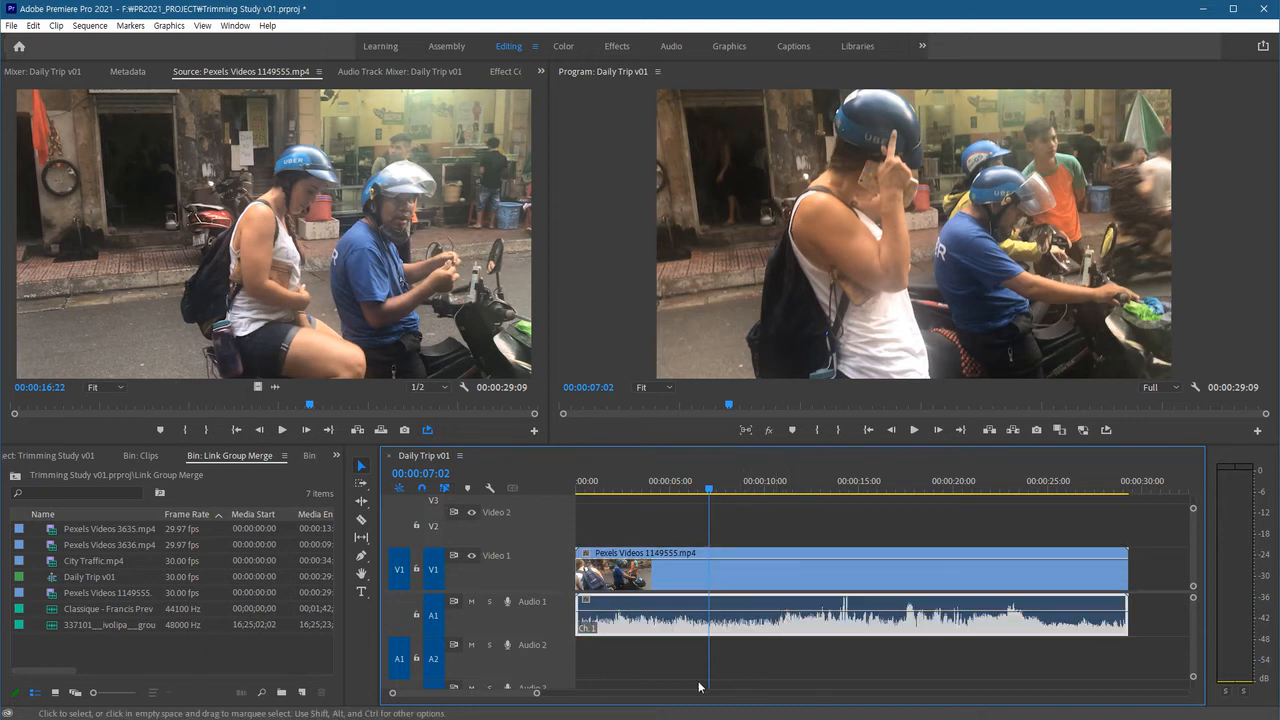
Move the unlinked audio and video clips to different positions, undoing the moves.
drag(677, 628, 811, 628)
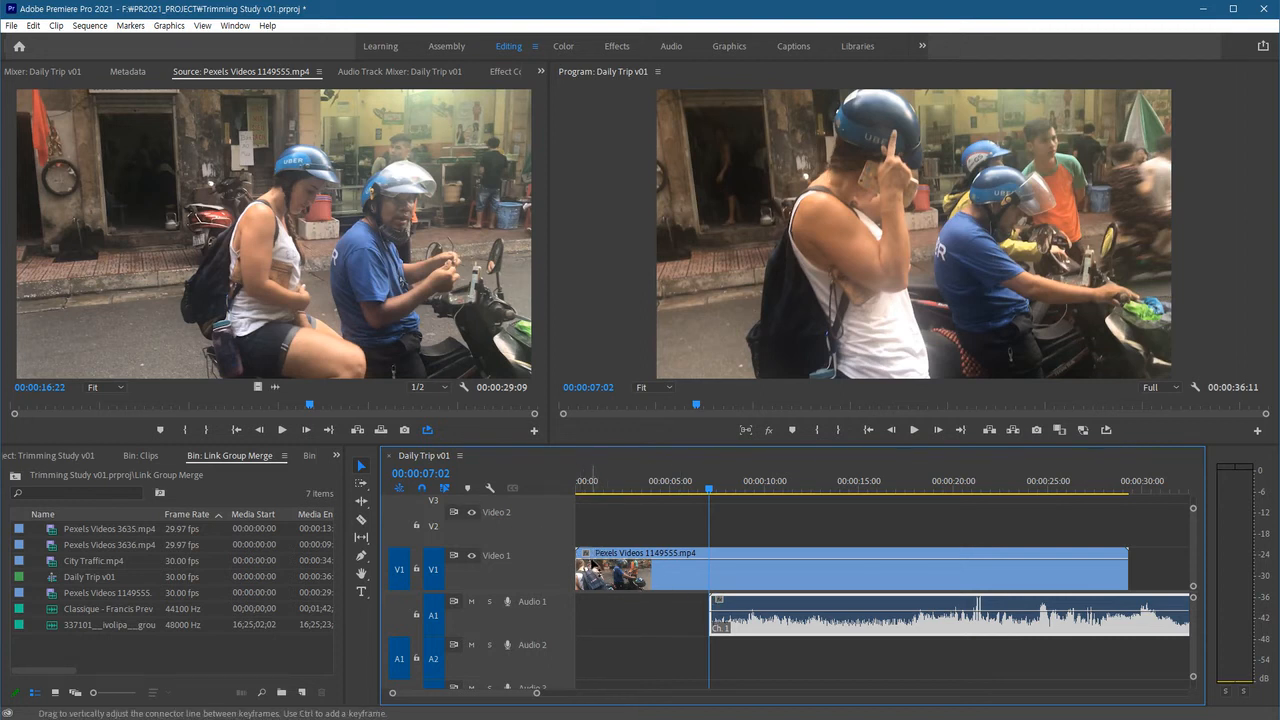
click(821, 592)
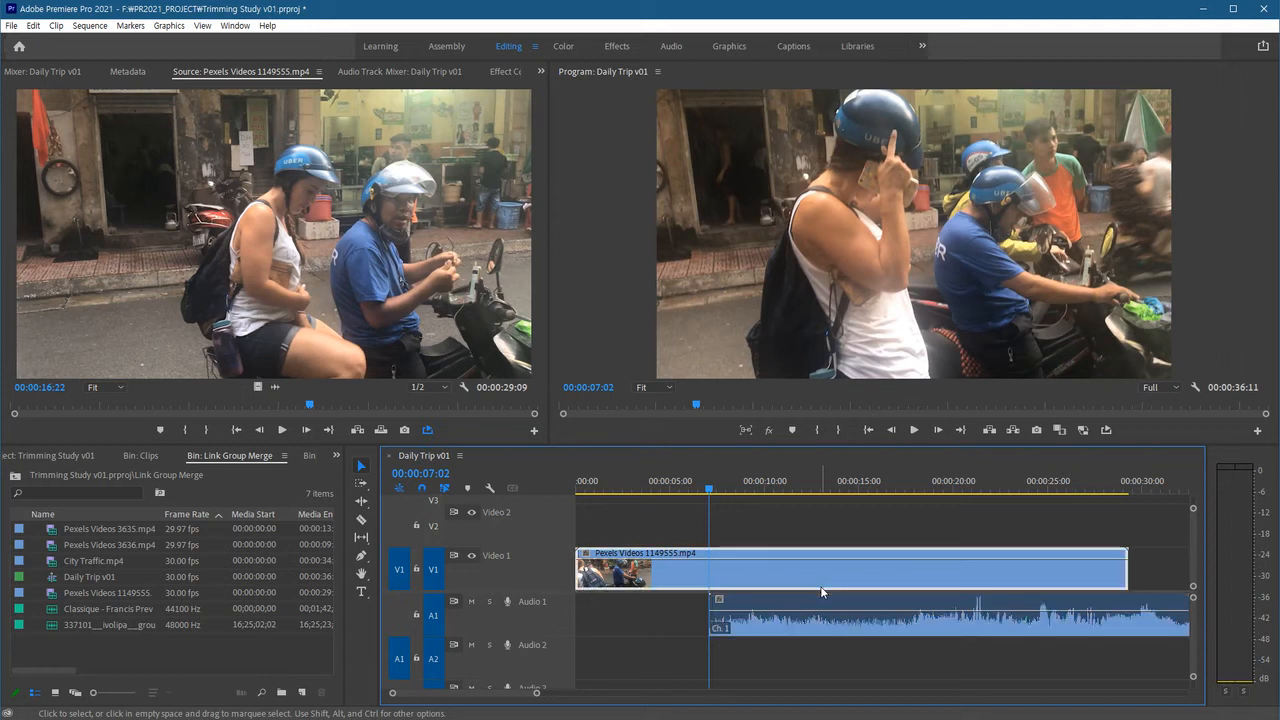
drag(821, 588, 704, 627)
drag(1068, 568, 1002, 570)
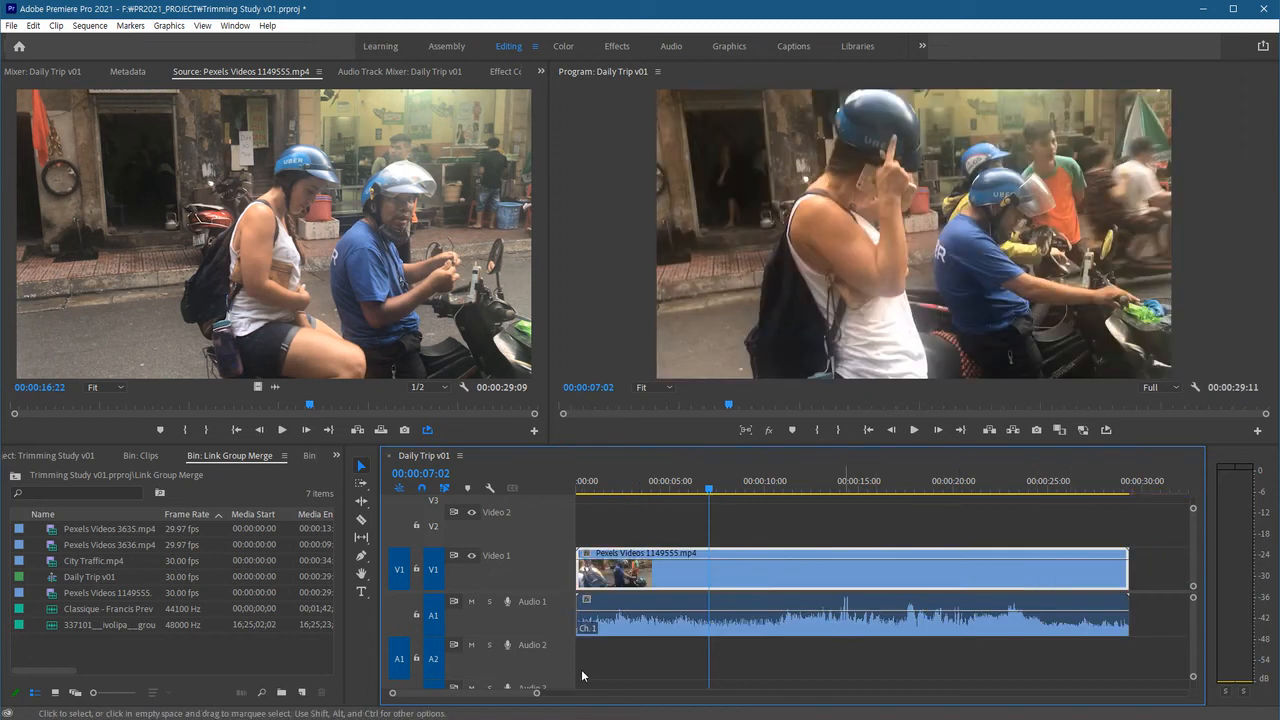
click(866, 622)
drag(803, 622, 886, 624)
drag(878, 581, 975, 580)
key(ctrl+z)
key(ctrl+z)
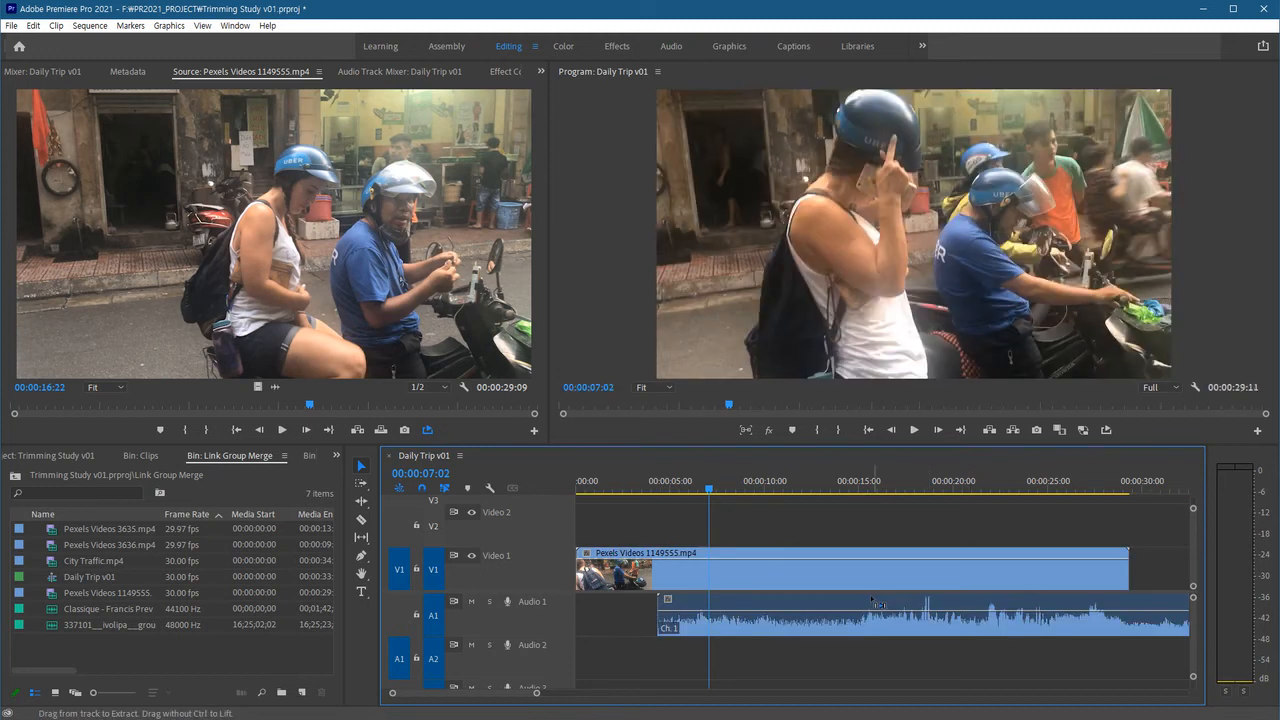
Trim both ends of the unlinked video and audio clips, then undo all four trims.
drag(1120, 583, 909, 580)
drag(580, 575, 698, 572)
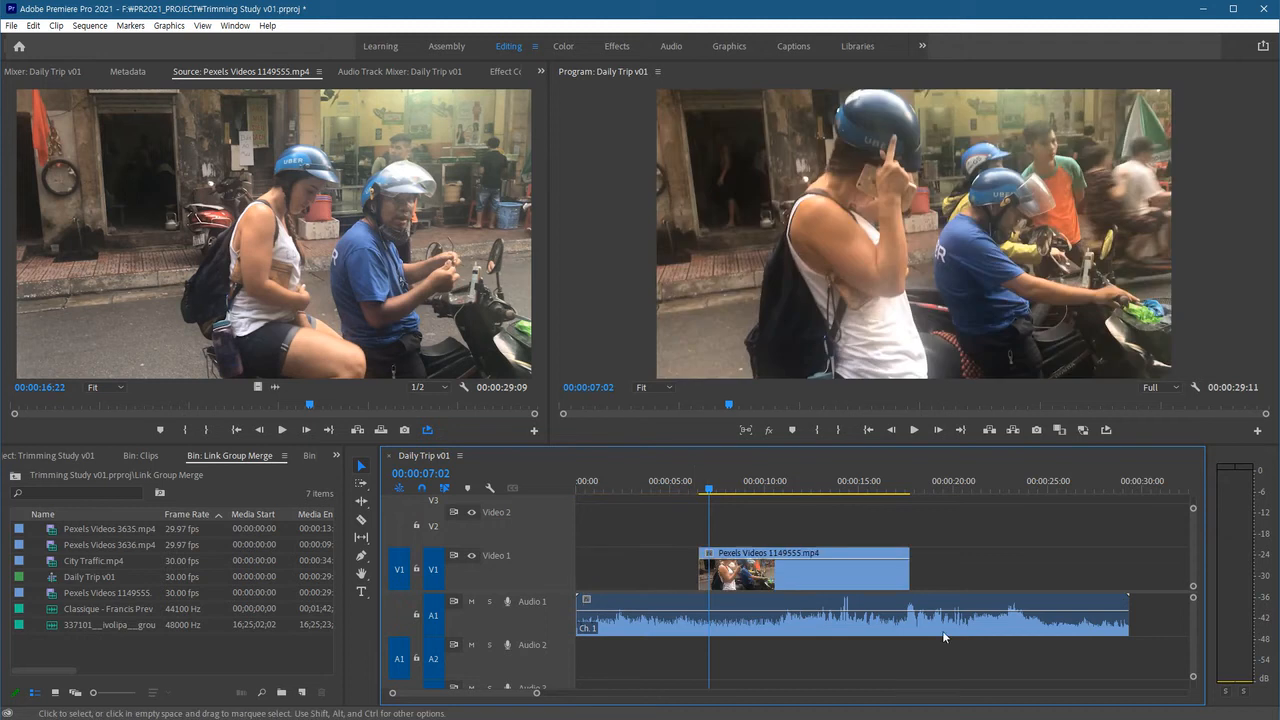
drag(1121, 628, 809, 626)
drag(580, 620, 699, 622)
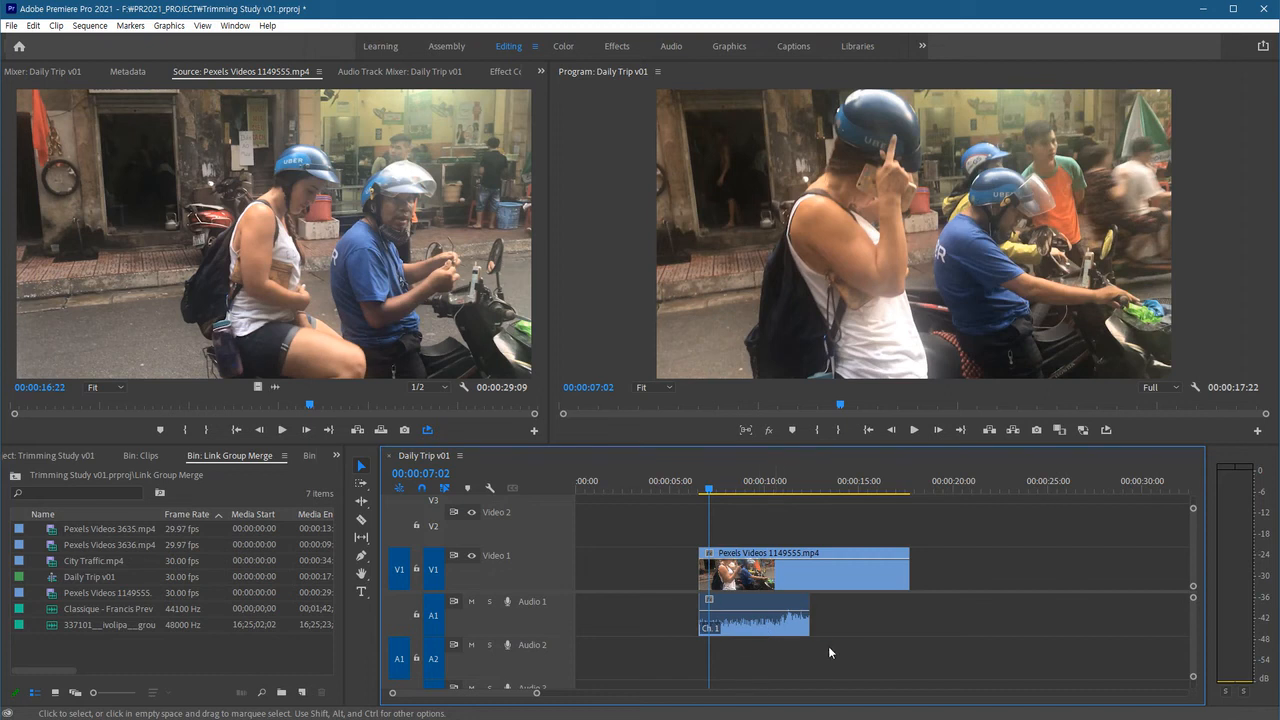
key(ctrl+z)
key(ctrl+z)
key(ctrl+z)
key(ctrl+z)
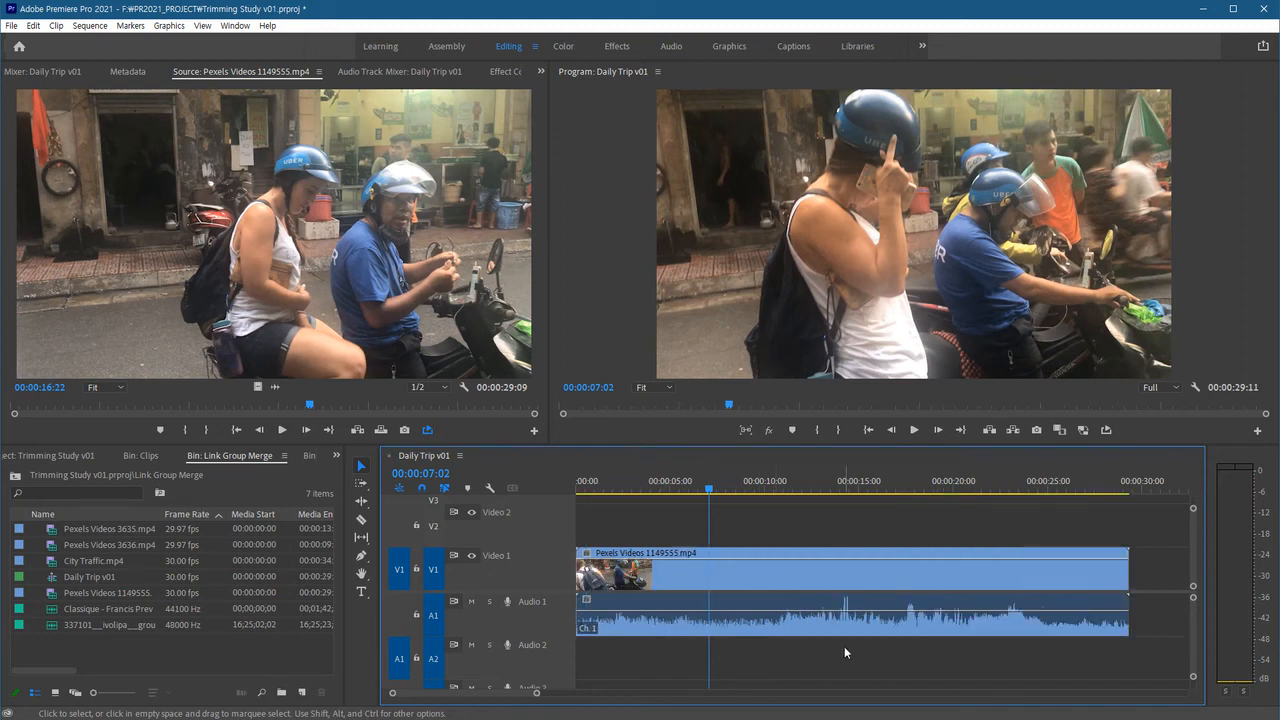
Select both the video and audio clips, link them back together, and select the video to check the link.
click(714, 568)
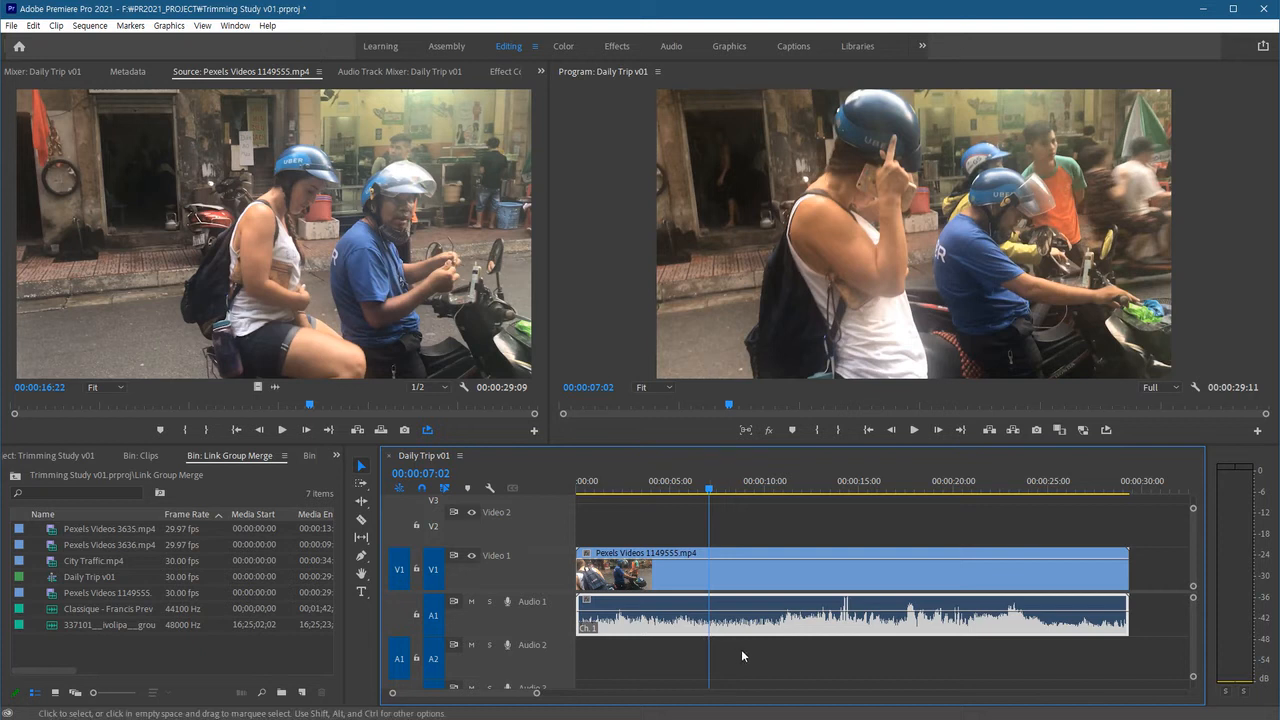
click(736, 653)
click(685, 638)
click(689, 580)
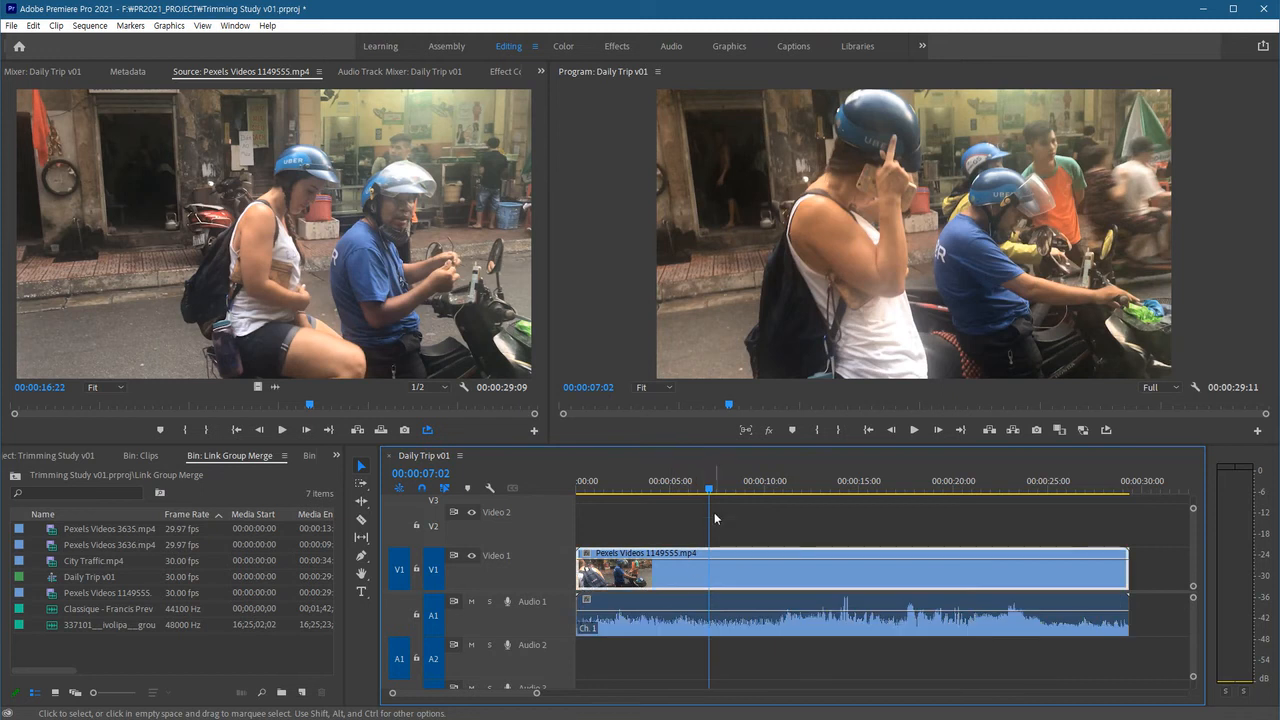
drag(711, 493, 708, 494)
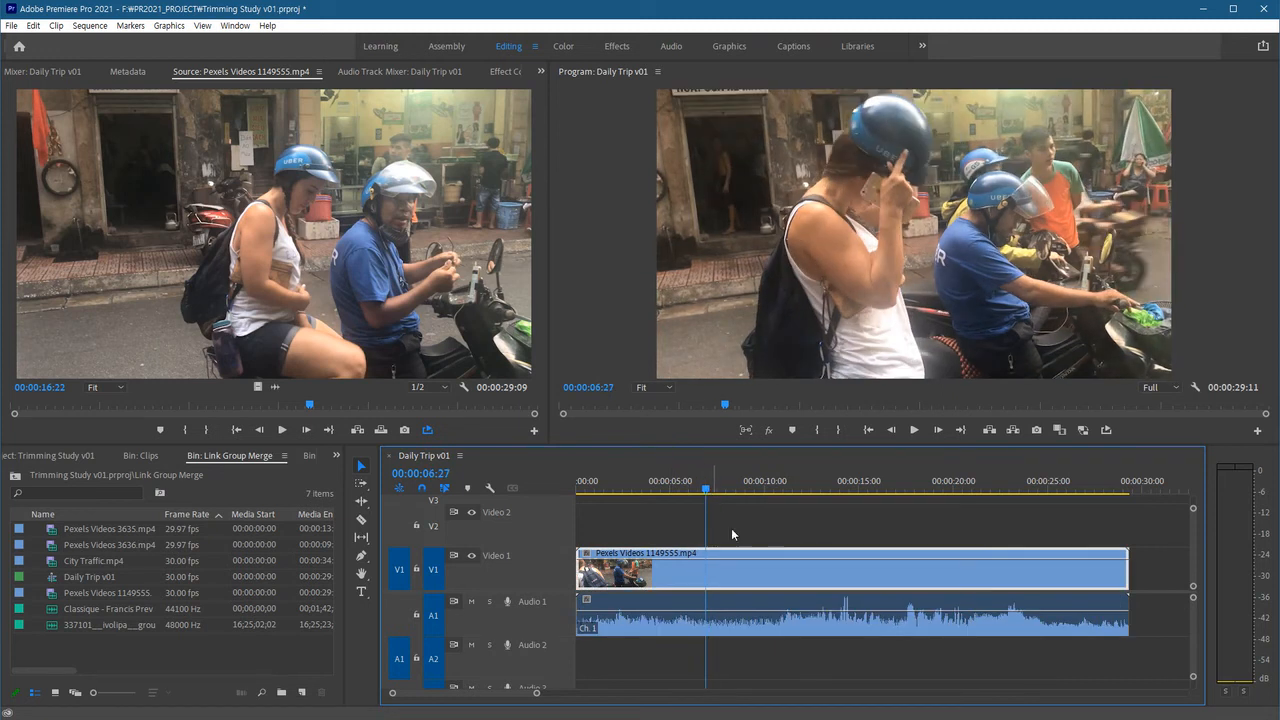
mouse_move(762, 629)
mouse_down()
mouse_move(814, 628)
mouse_move(760, 629)
mouse_up()
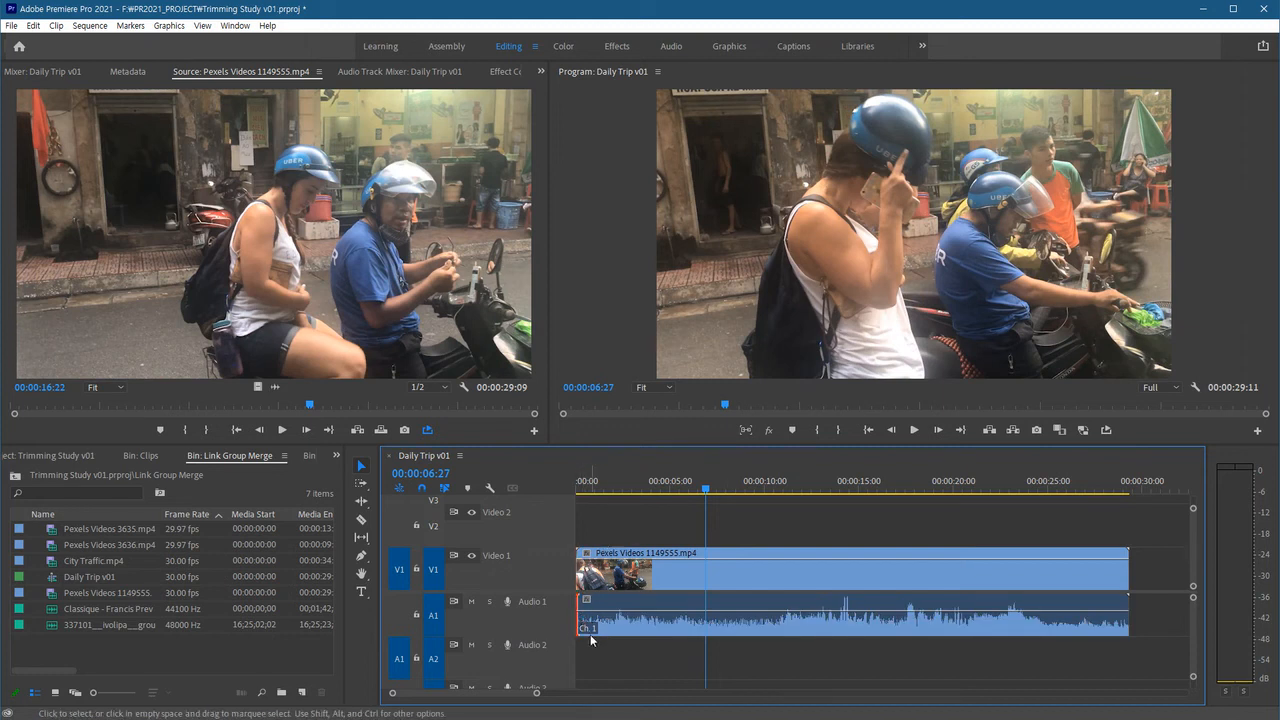
click(736, 569)
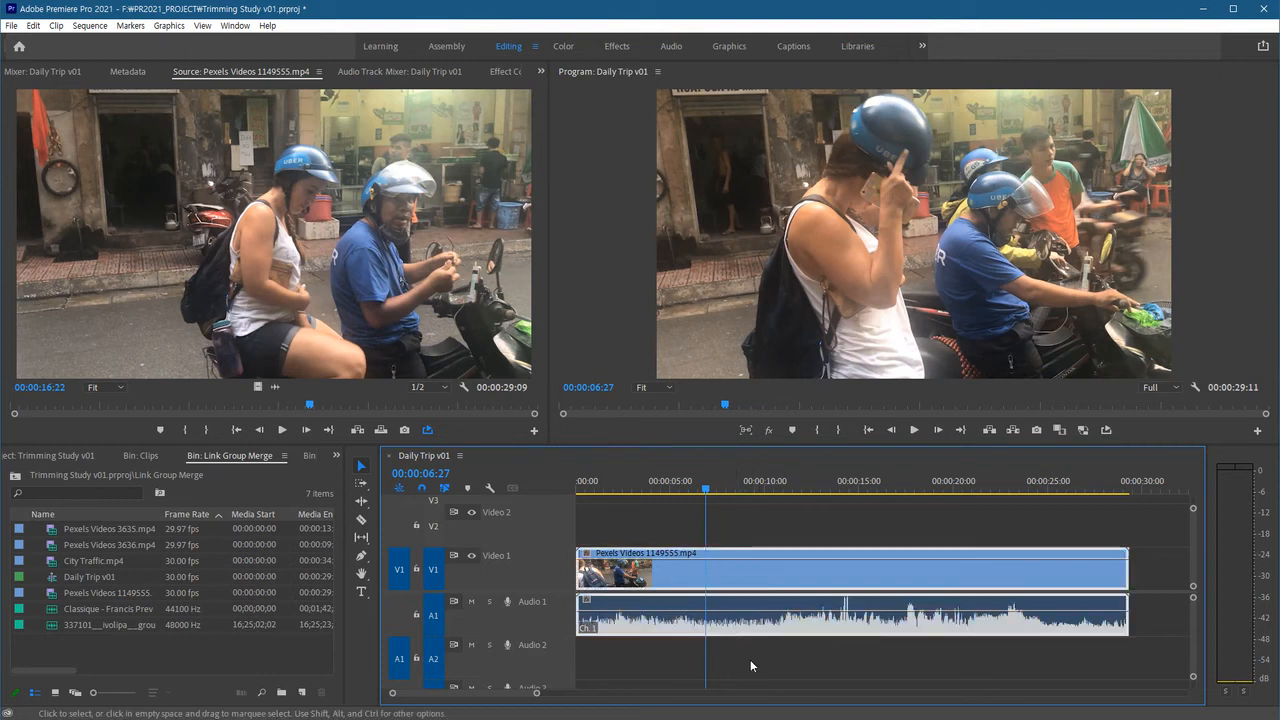
right_click(783, 624)
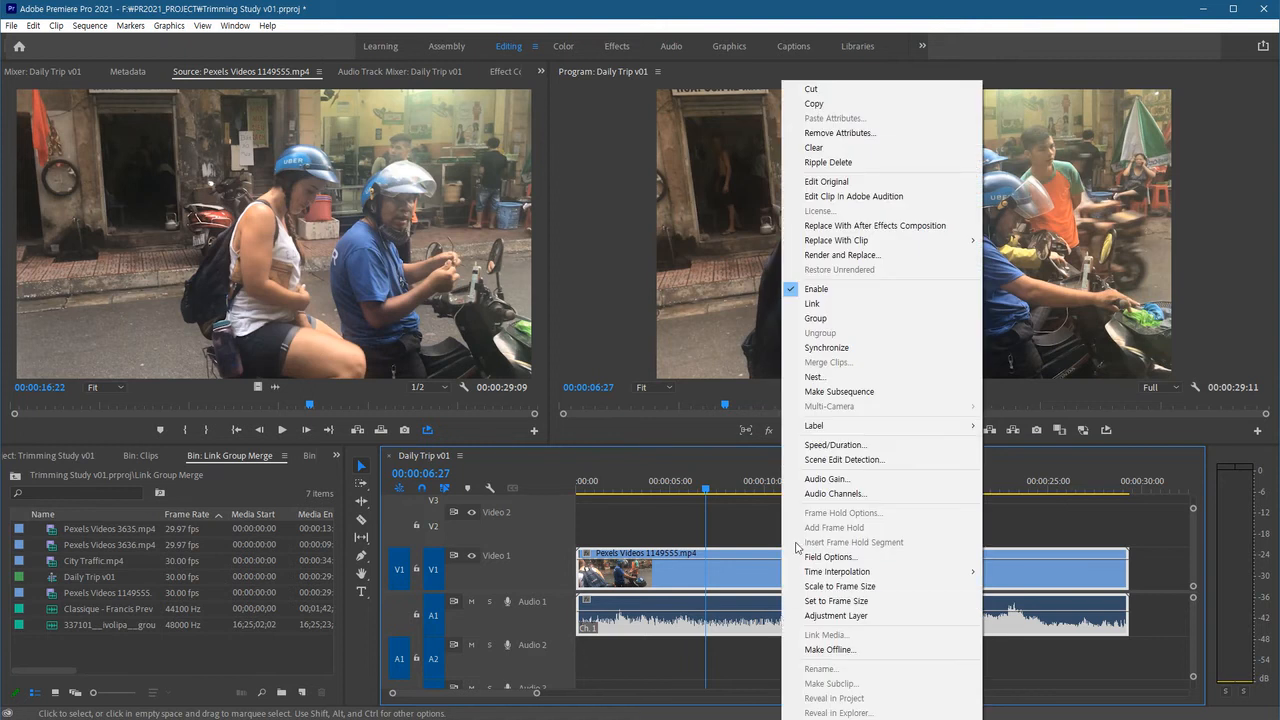
click(833, 304)
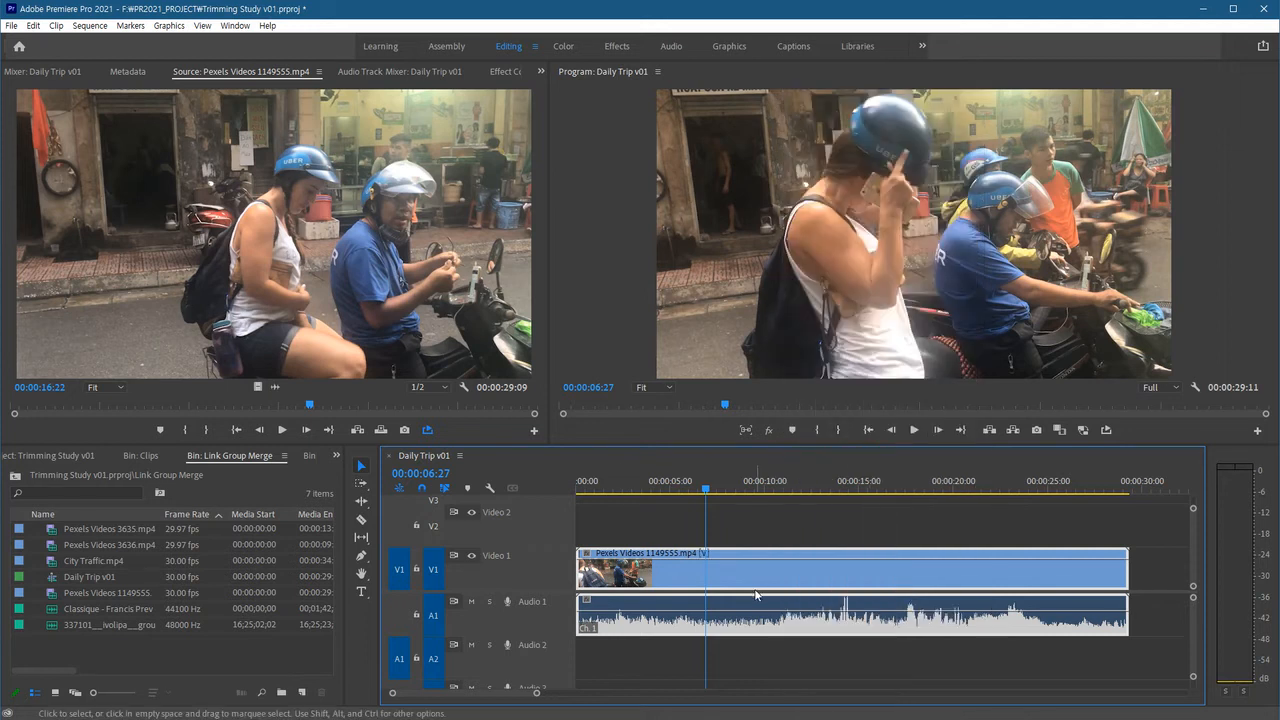
click(740, 541)
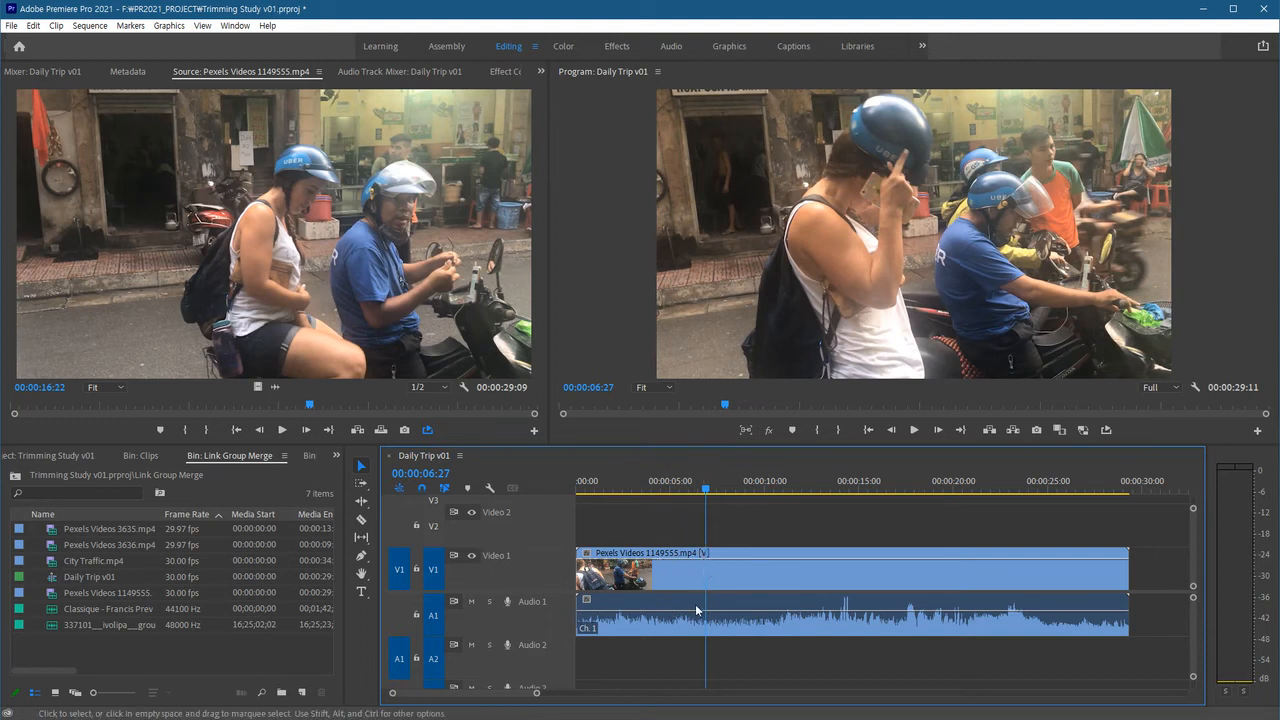
click(726, 577)
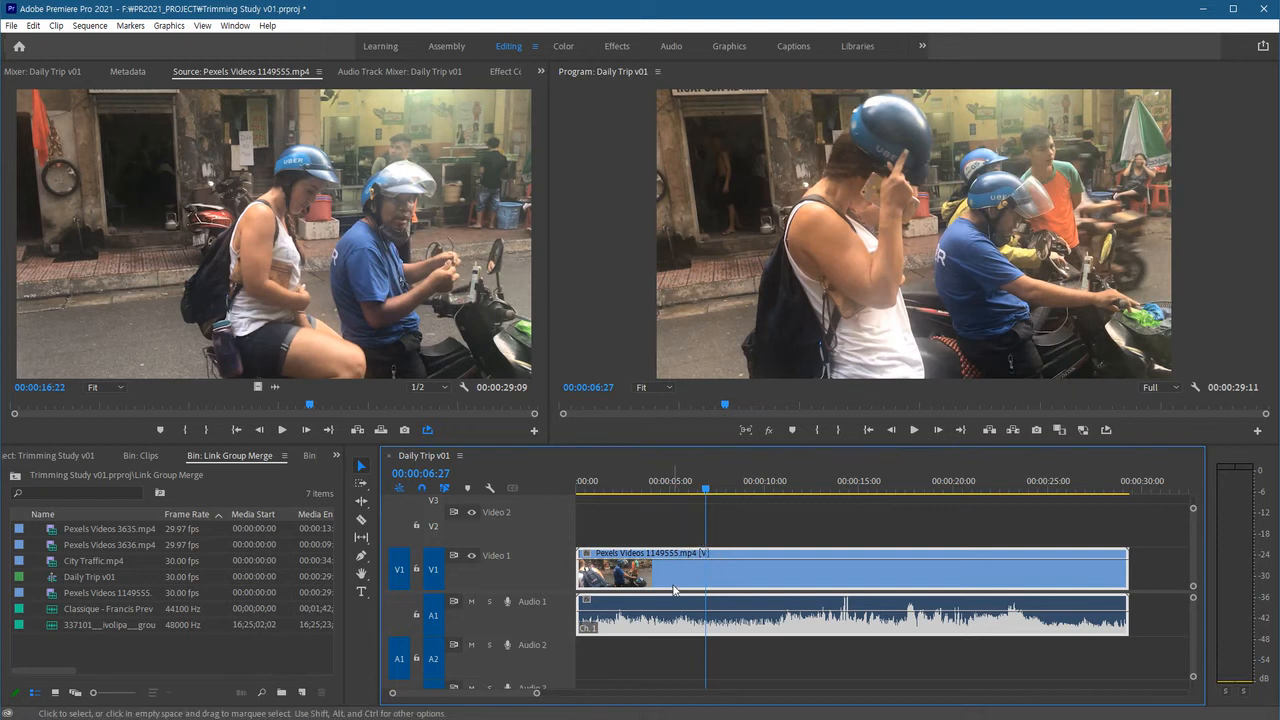
Select the relinked video and audio clips in turn to check they select together.
click(722, 530)
click(722, 579)
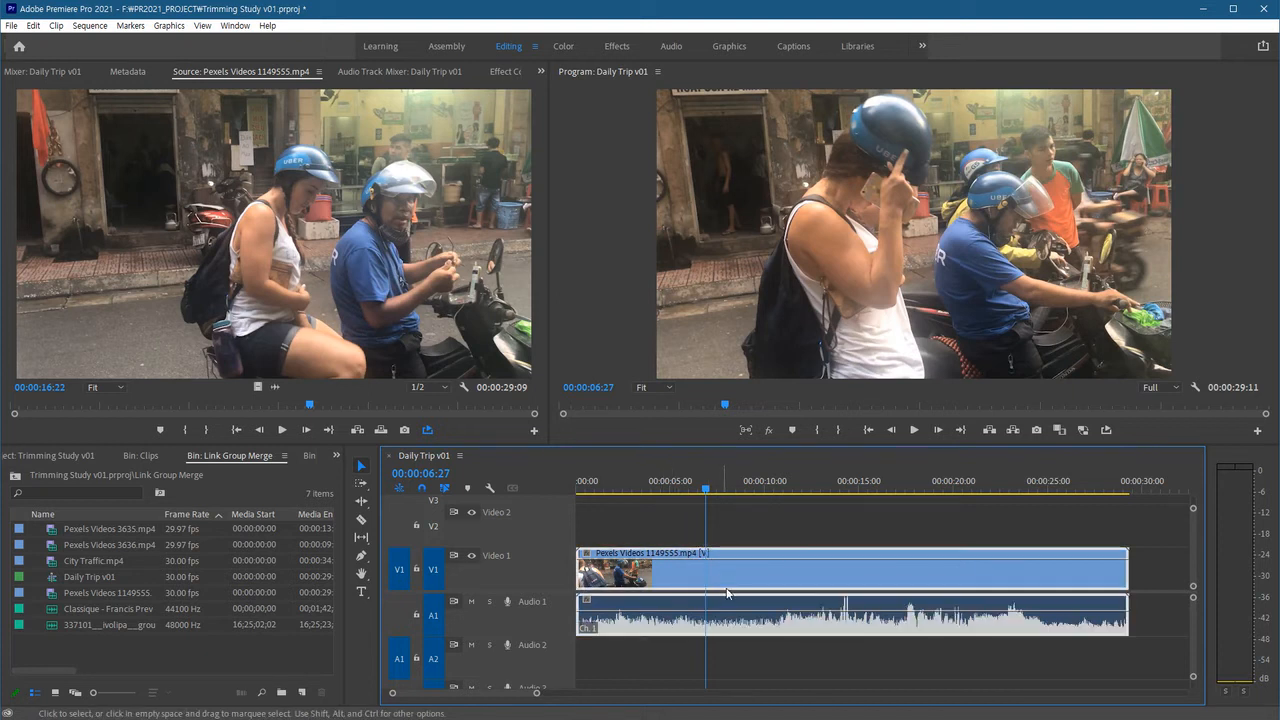
click(656, 523)
click(665, 581)
mouse_move(822, 579)
mouse_down()
mouse_move(910, 583)
mouse_move(815, 584)
mouse_up()
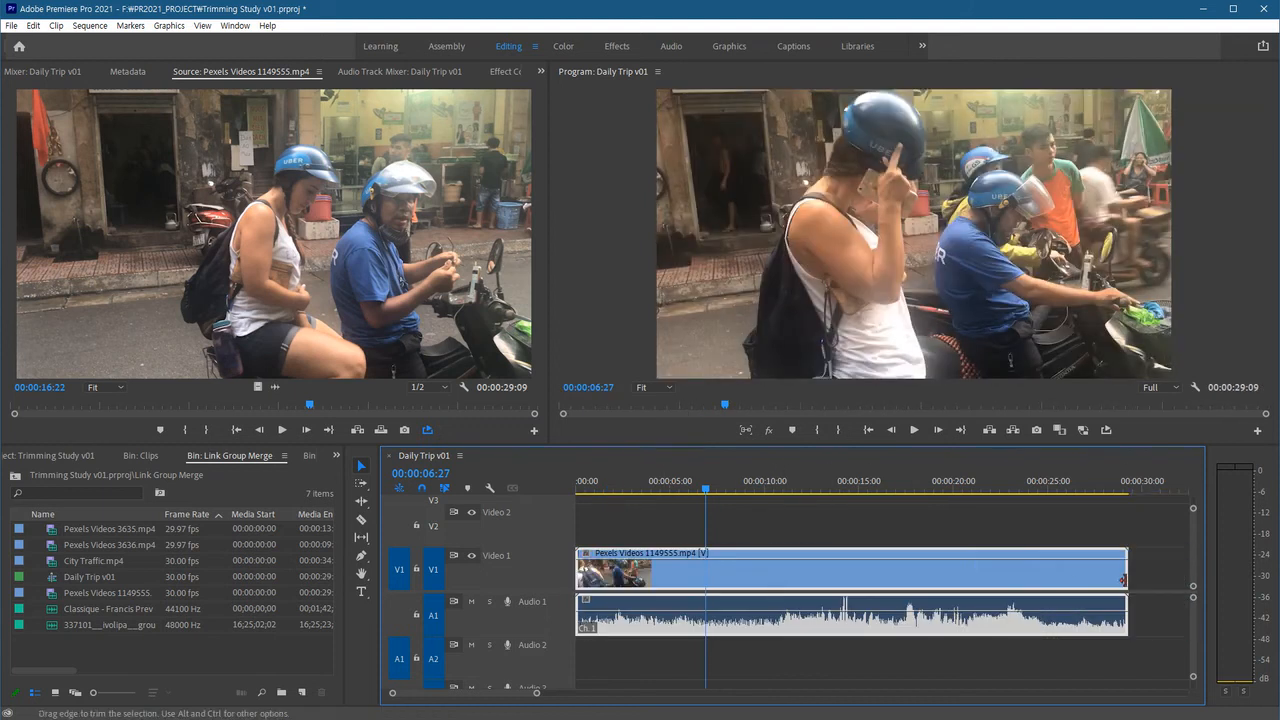
click(959, 660)
click(882, 580)
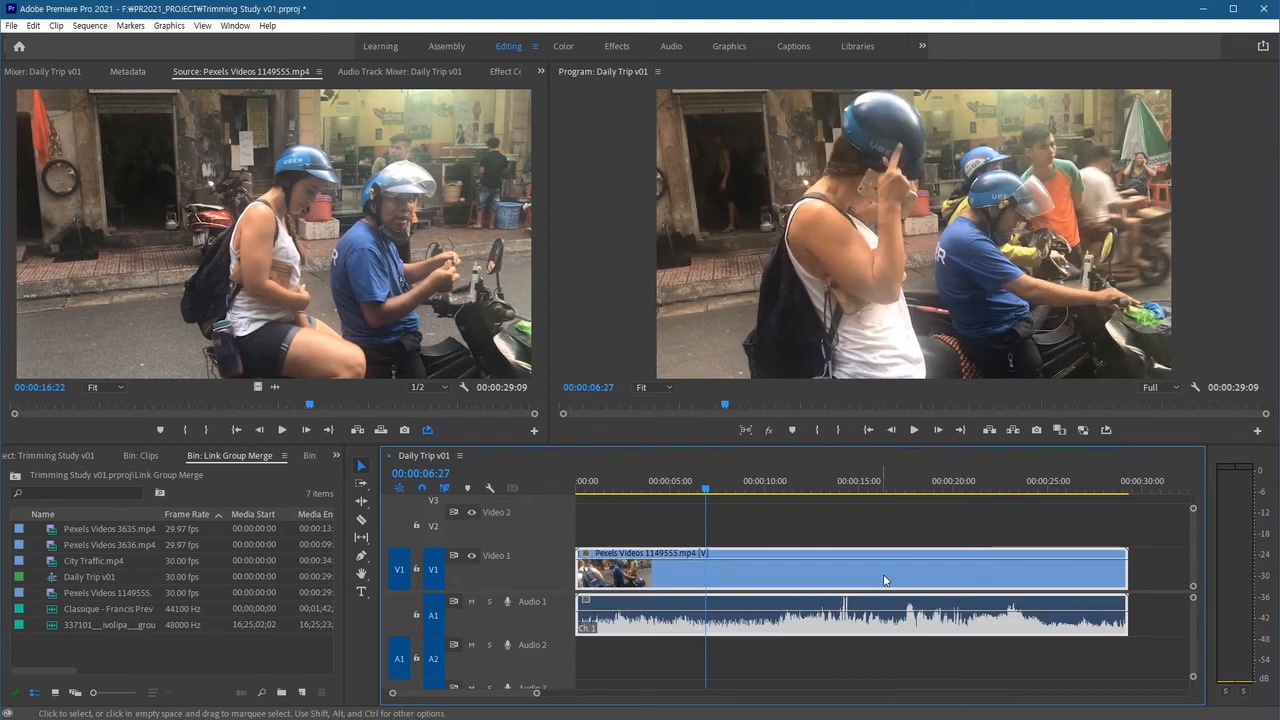
Trim both ends of the linked clip, then undo the three trims.
drag(1126, 584, 878, 584)
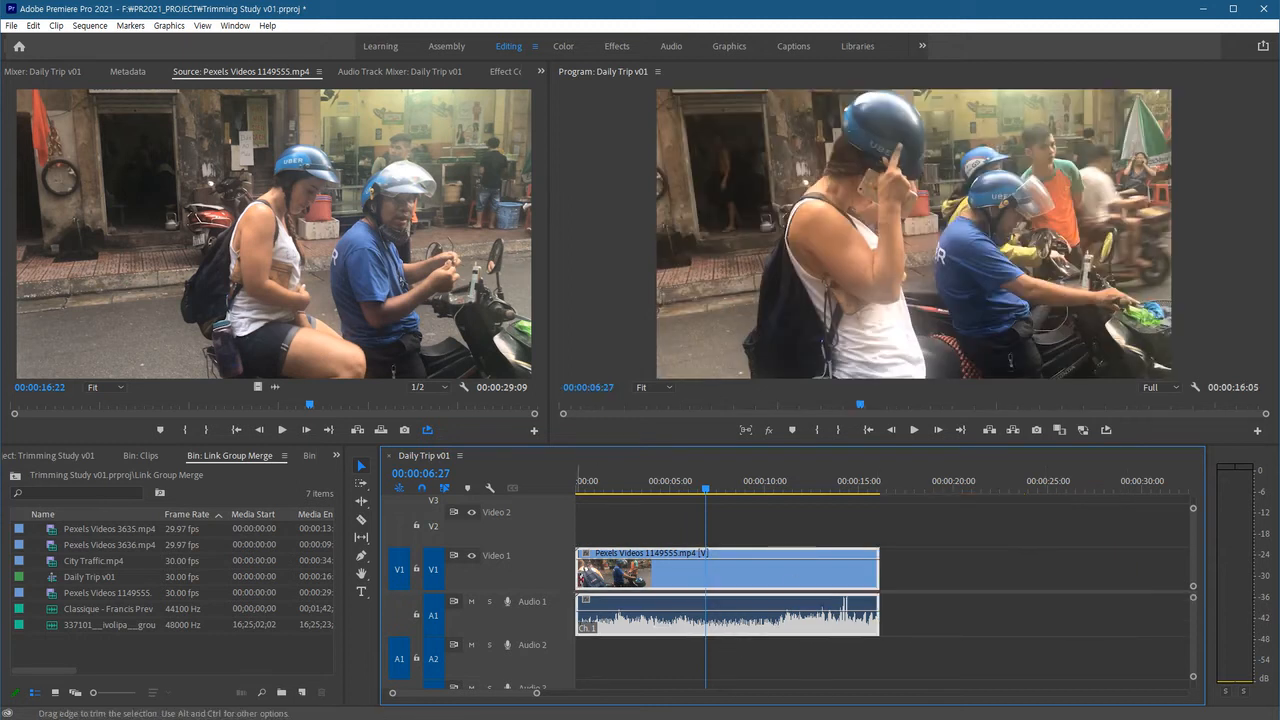
drag(578, 584, 637, 584)
drag(879, 577, 836, 577)
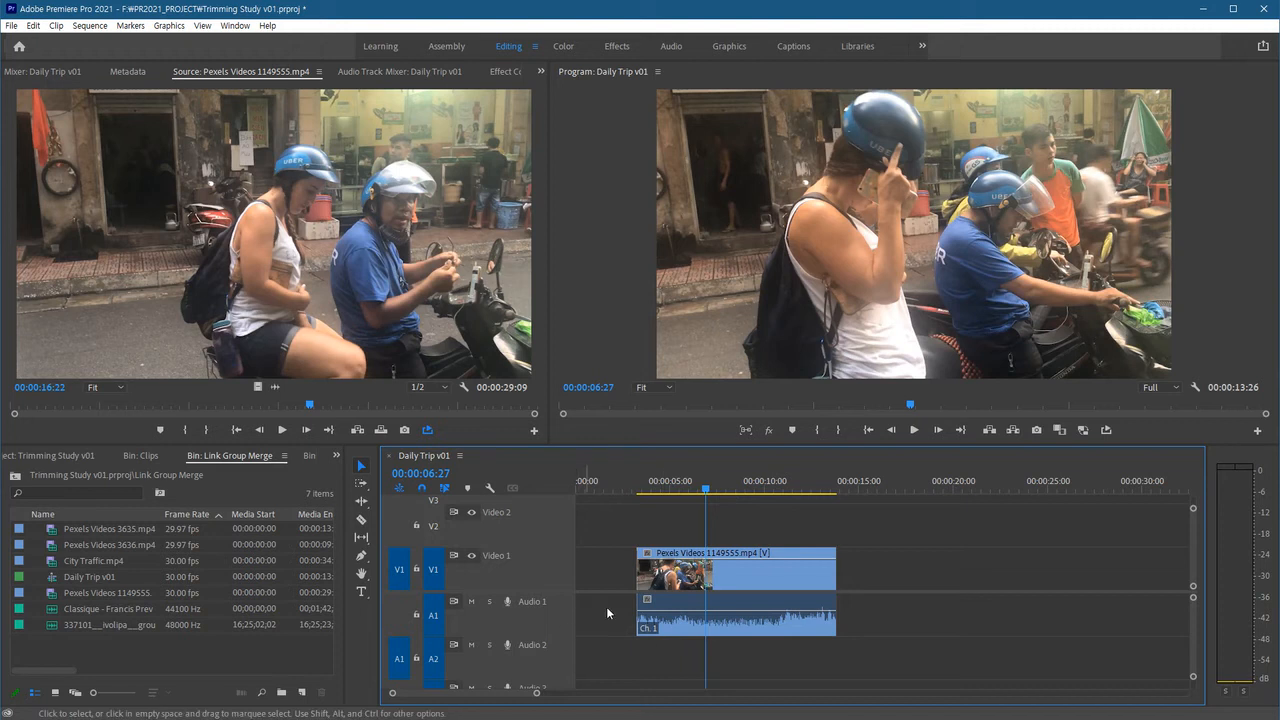
key(ctrl+z)
key(ctrl+z)
key(ctrl+z)
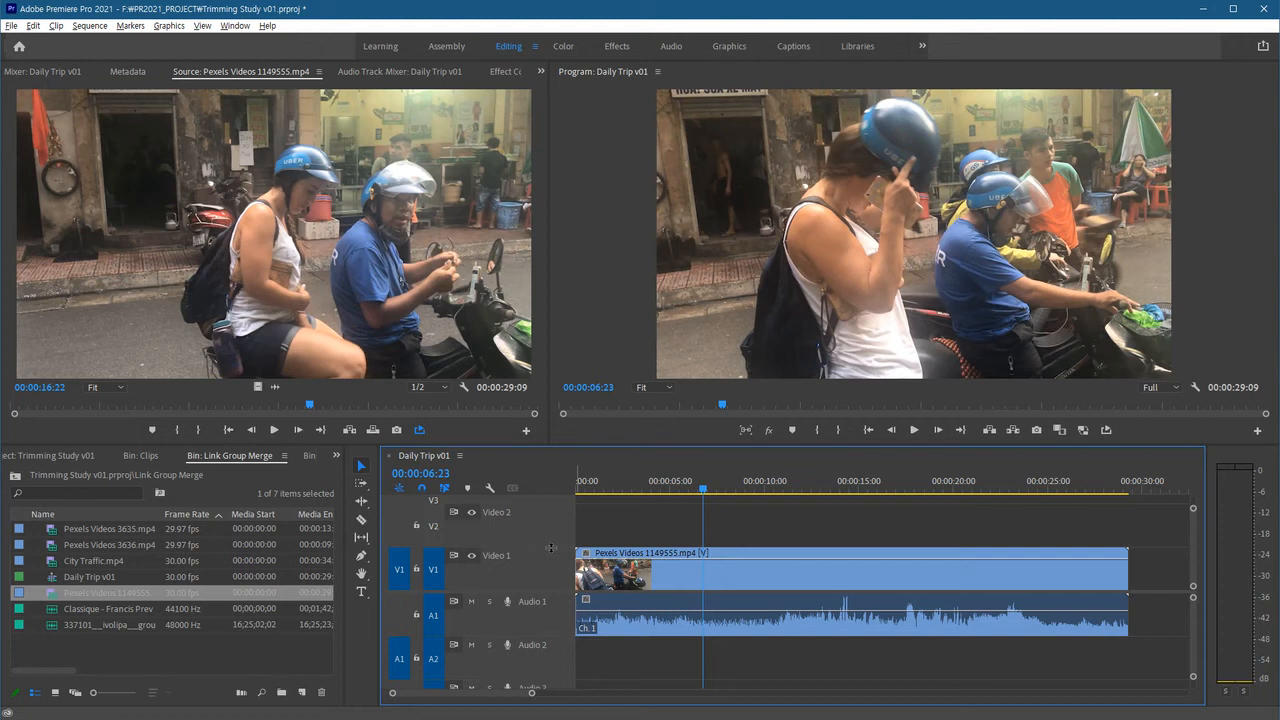
Open the Classique - Francis Preve.mp3 music in the source monitor and overwrite it onto Audio 2 at the sequence start.
click(777, 652)
key(Home)
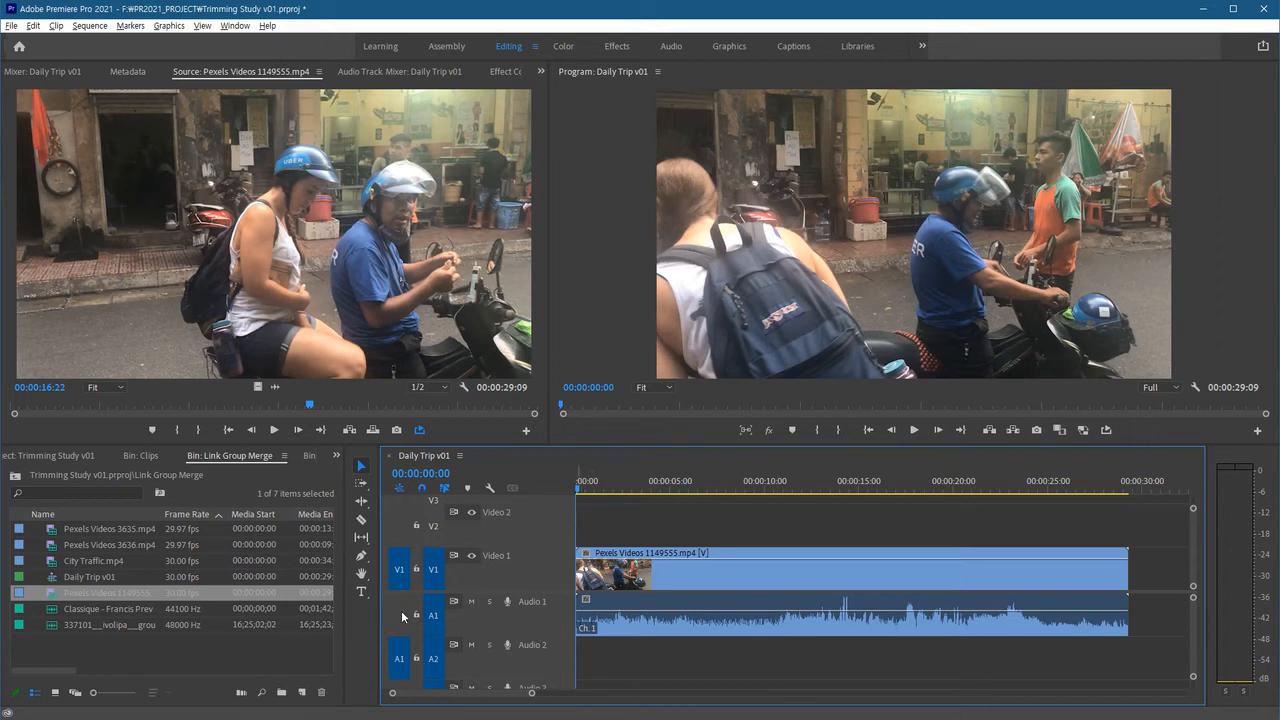
click(402, 660)
click(107, 654)
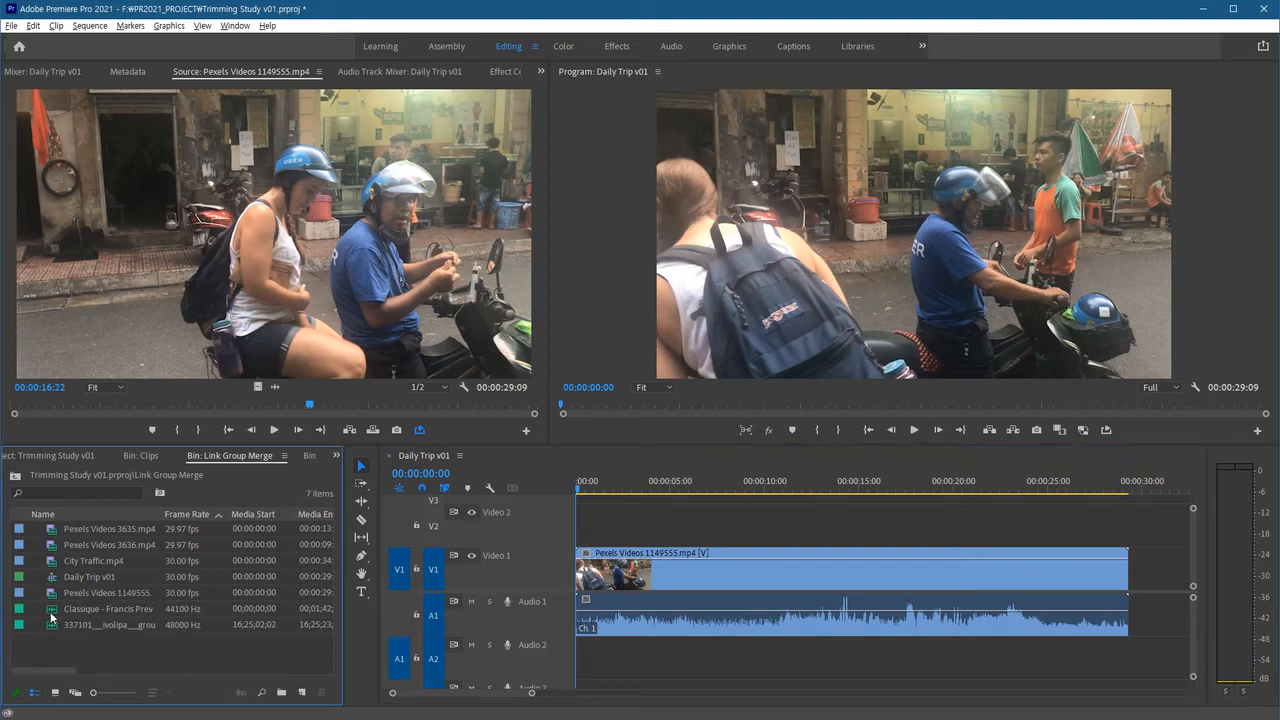
double_click(80, 608)
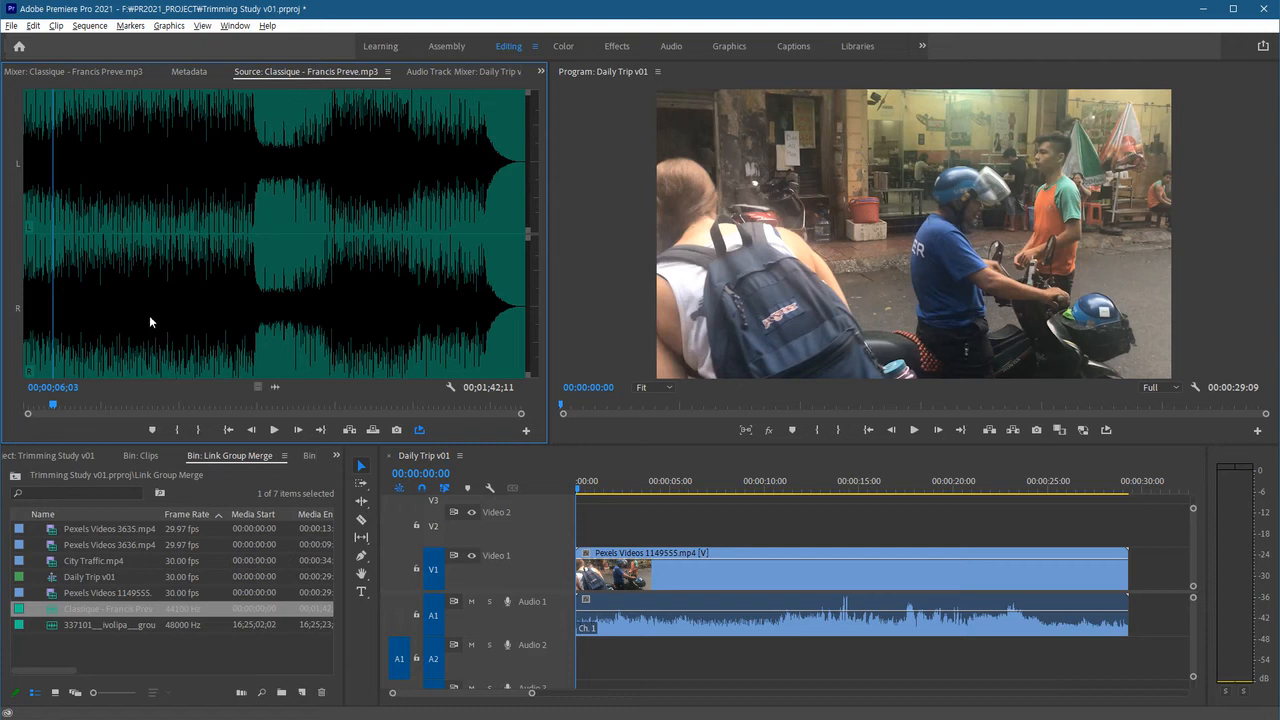
click(35, 257)
click(32, 272)
key(space)
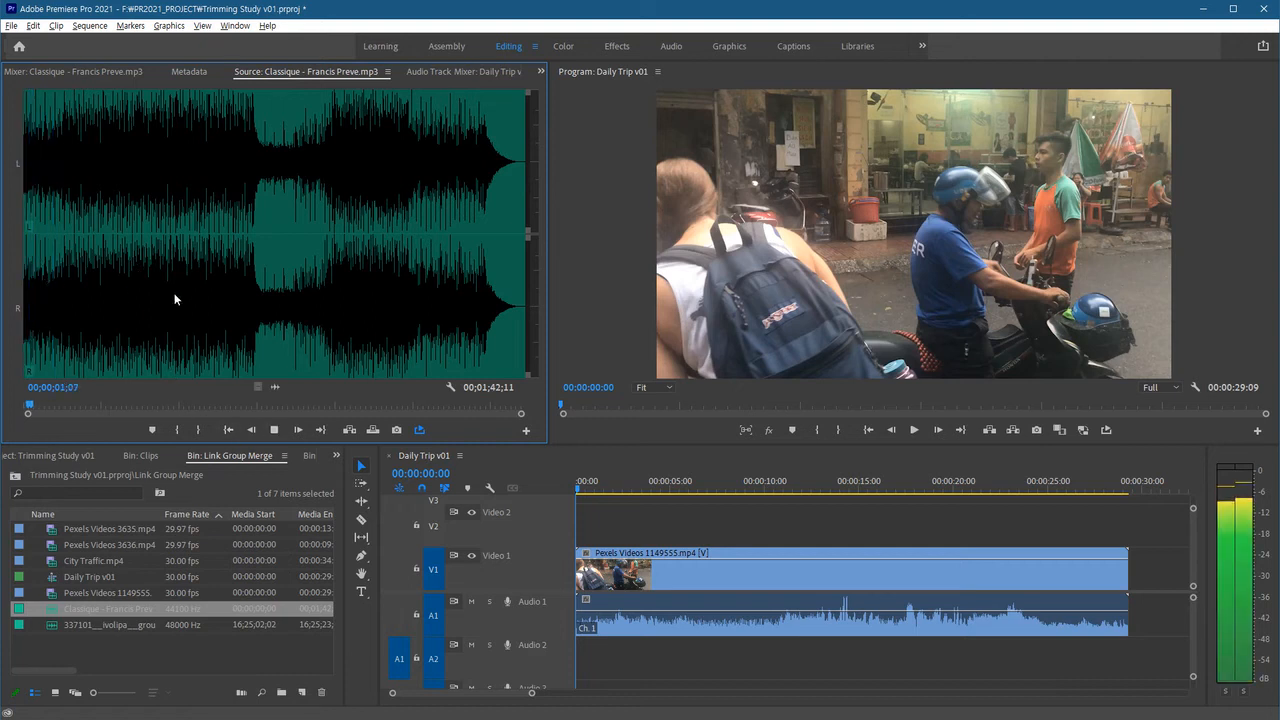
key(.)
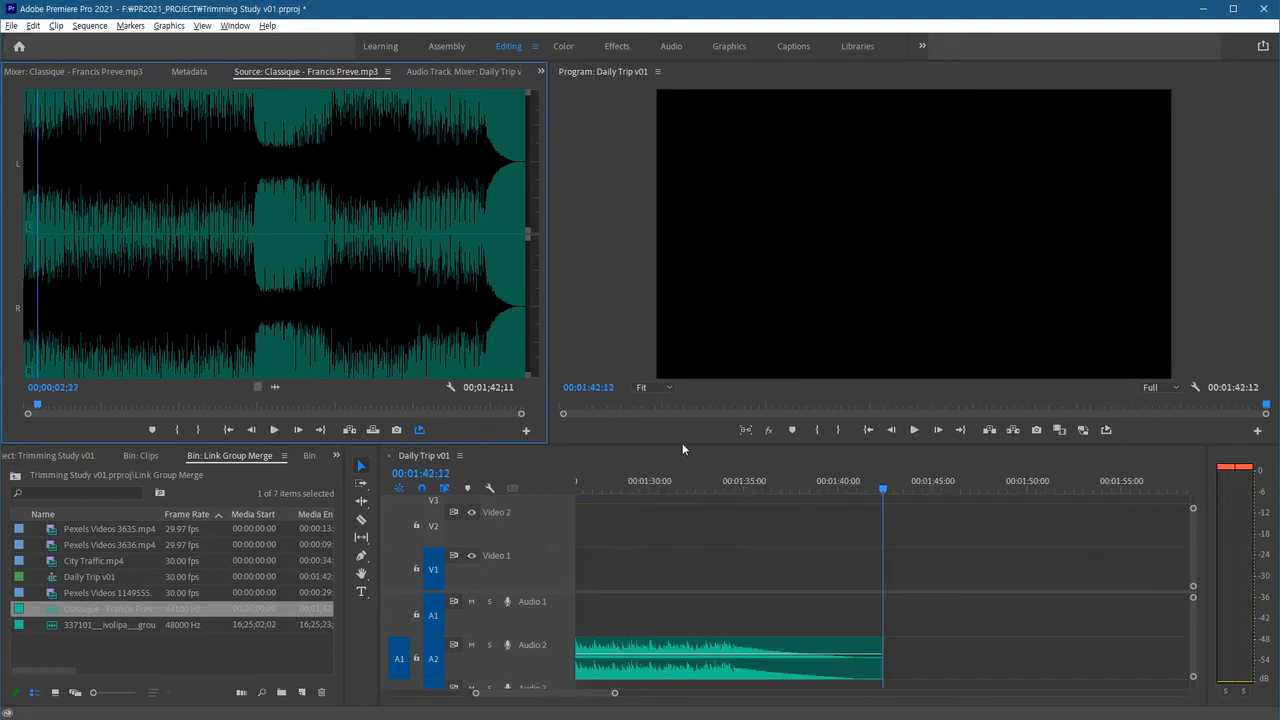
Play back the sequence to hear the music with the clip audio.
click(891, 545)
key(space)
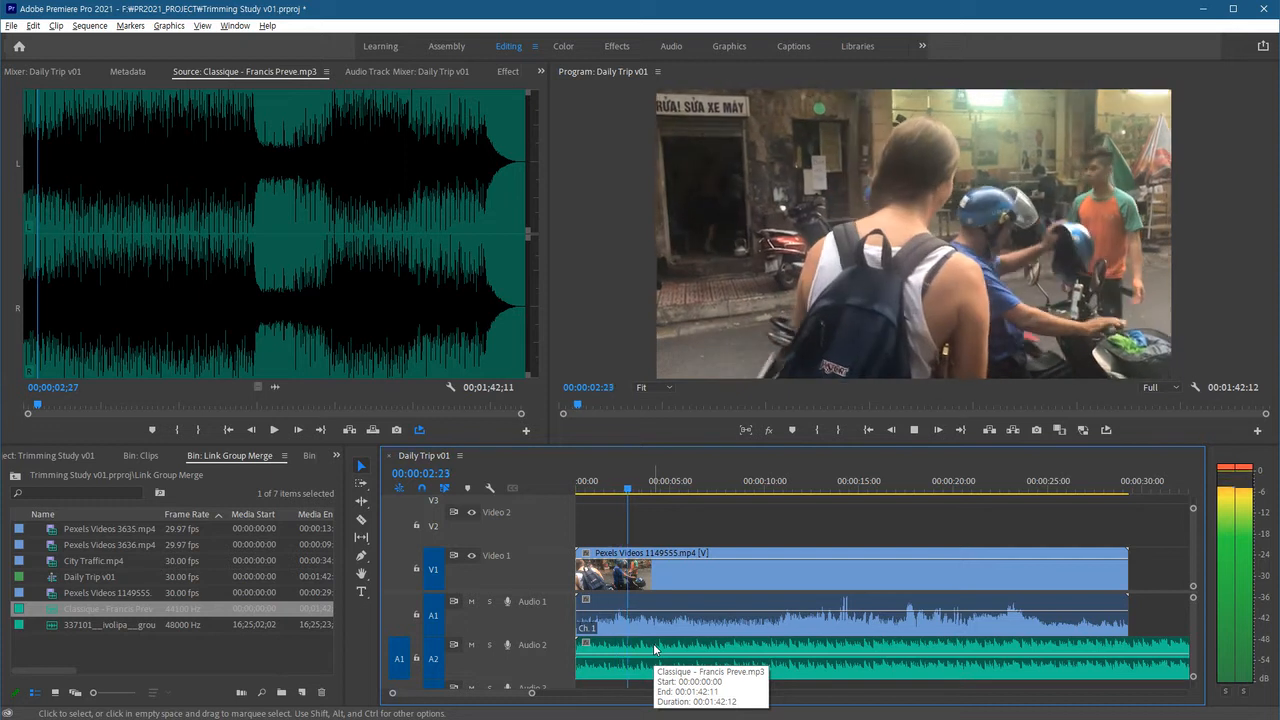
key(space)
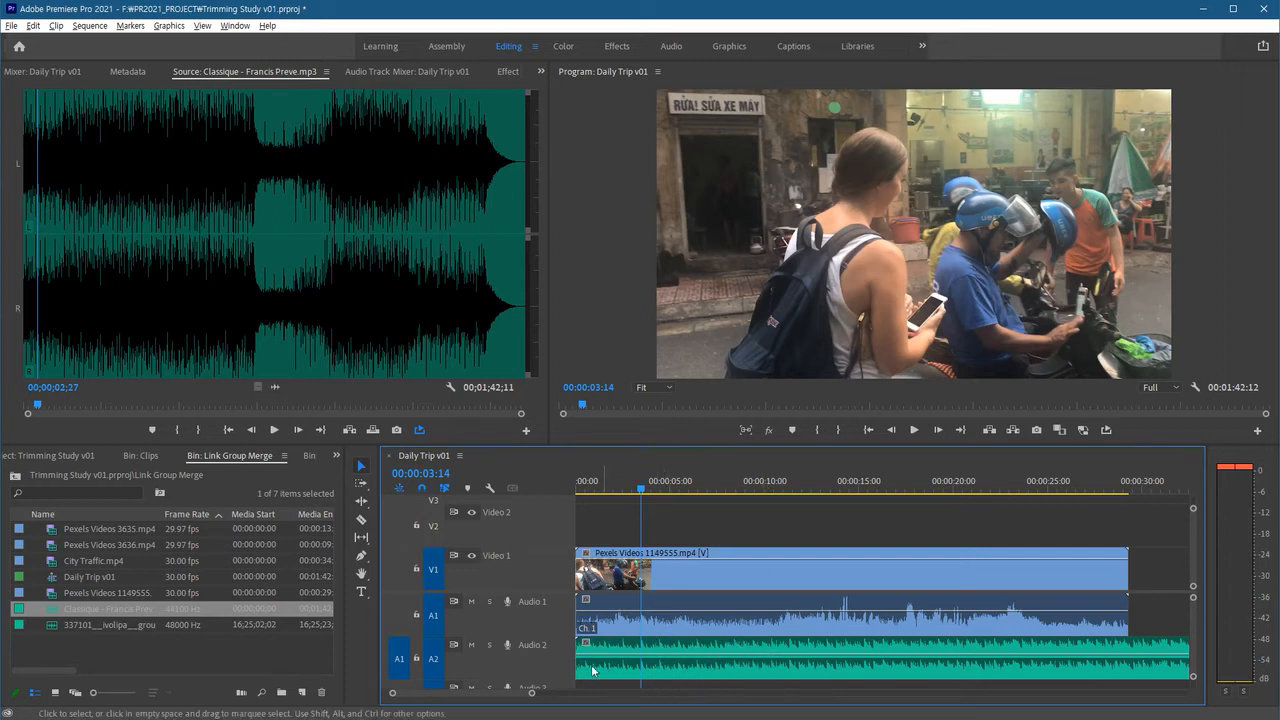
Open Effect Controls for the music clip, raise its Volume Level to about 10.3 dB, and play it back.
click(651, 676)
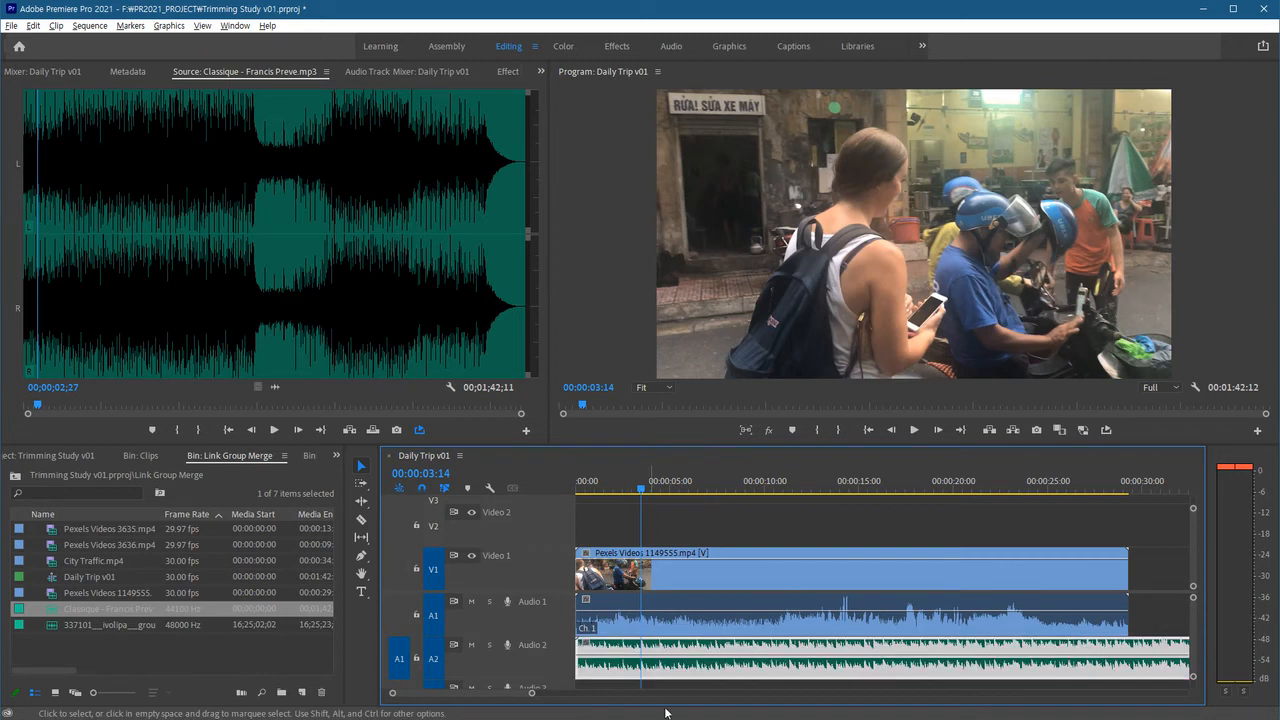
click(541, 72)
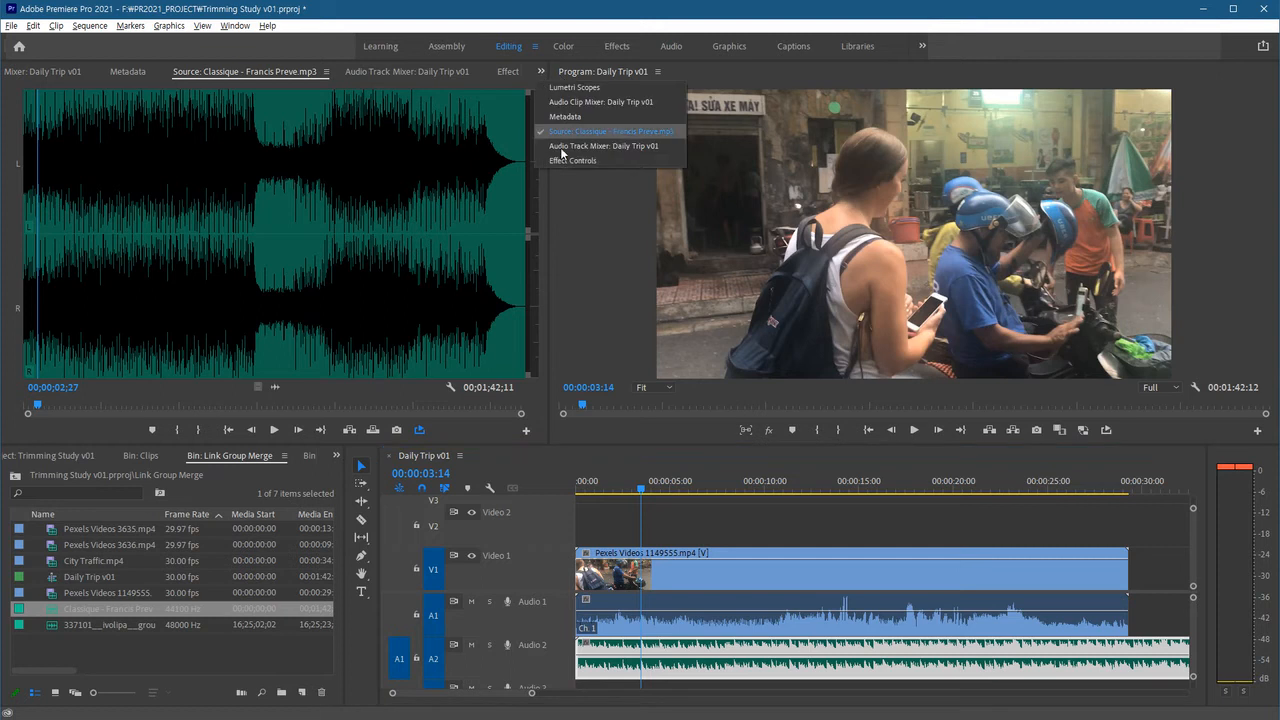
click(564, 165)
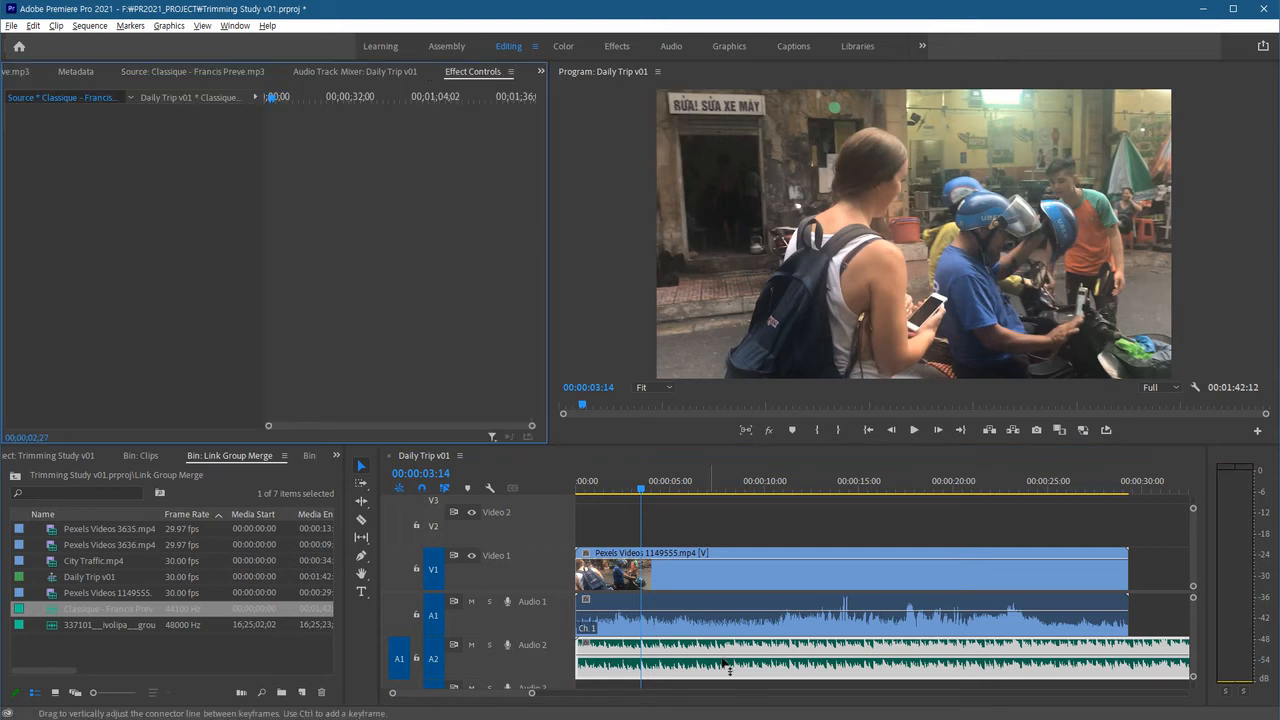
click(681, 525)
click(672, 664)
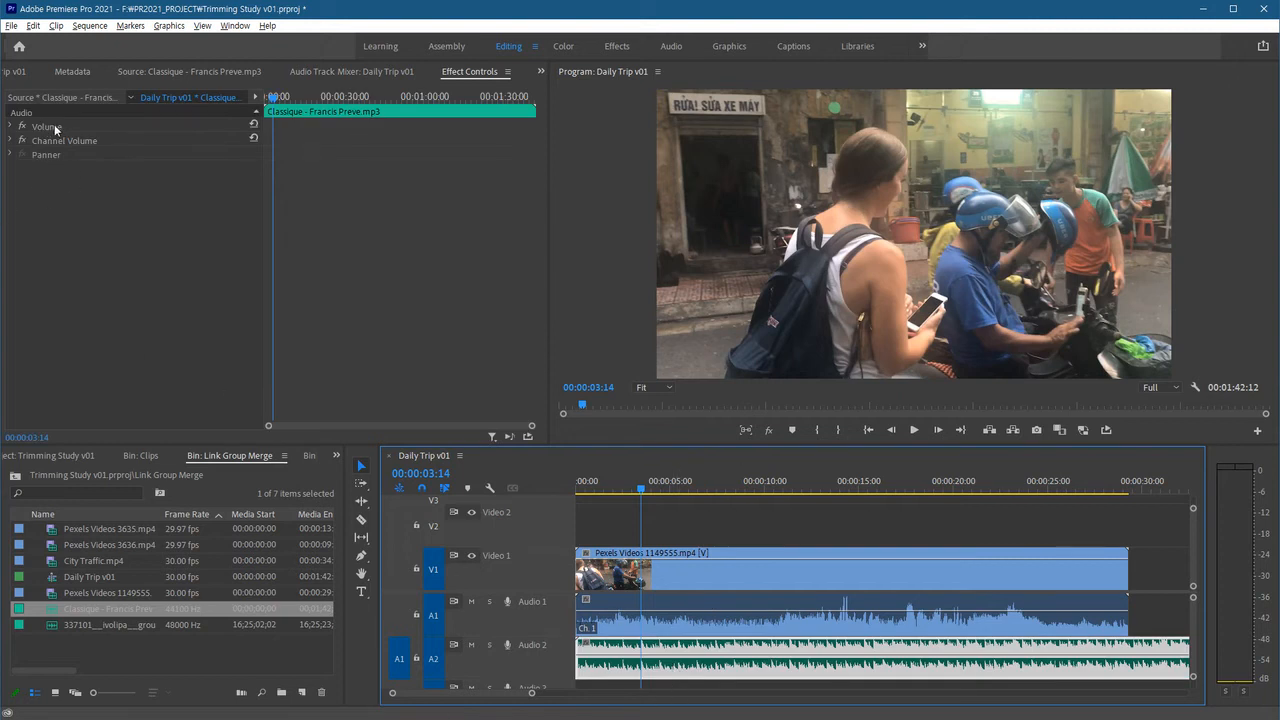
click(10, 128)
click(10, 128)
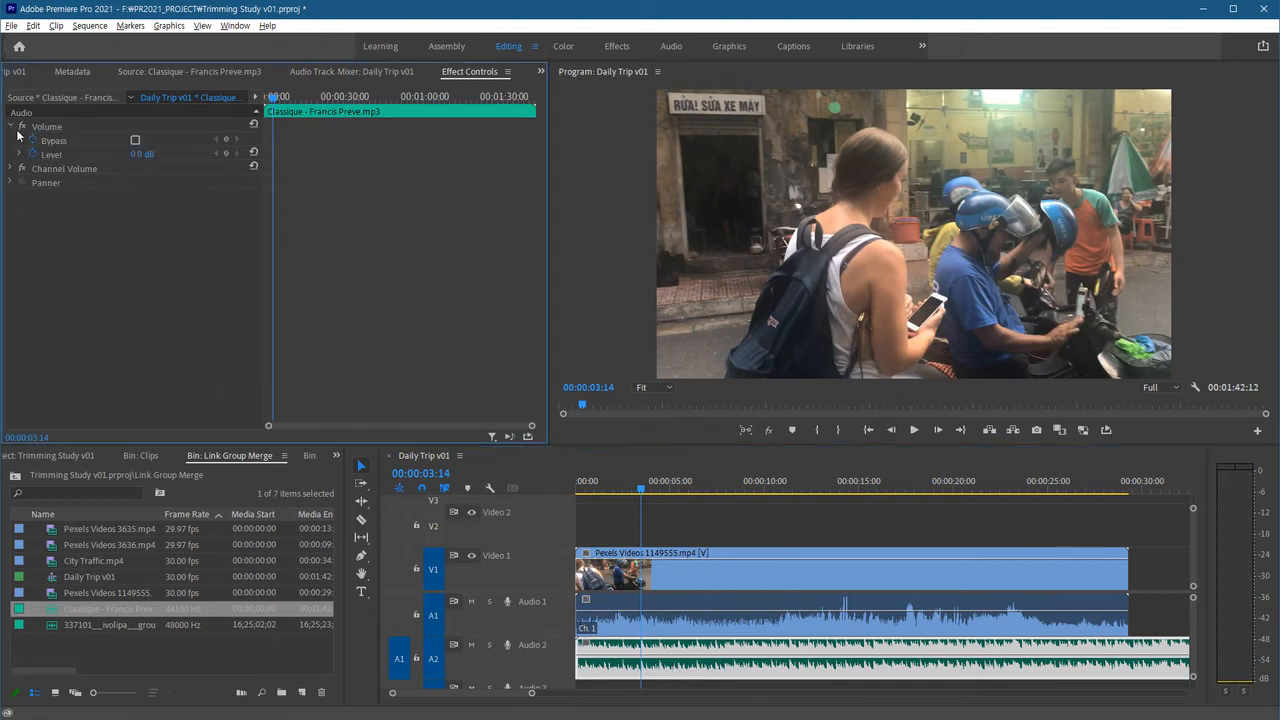
click(60, 156)
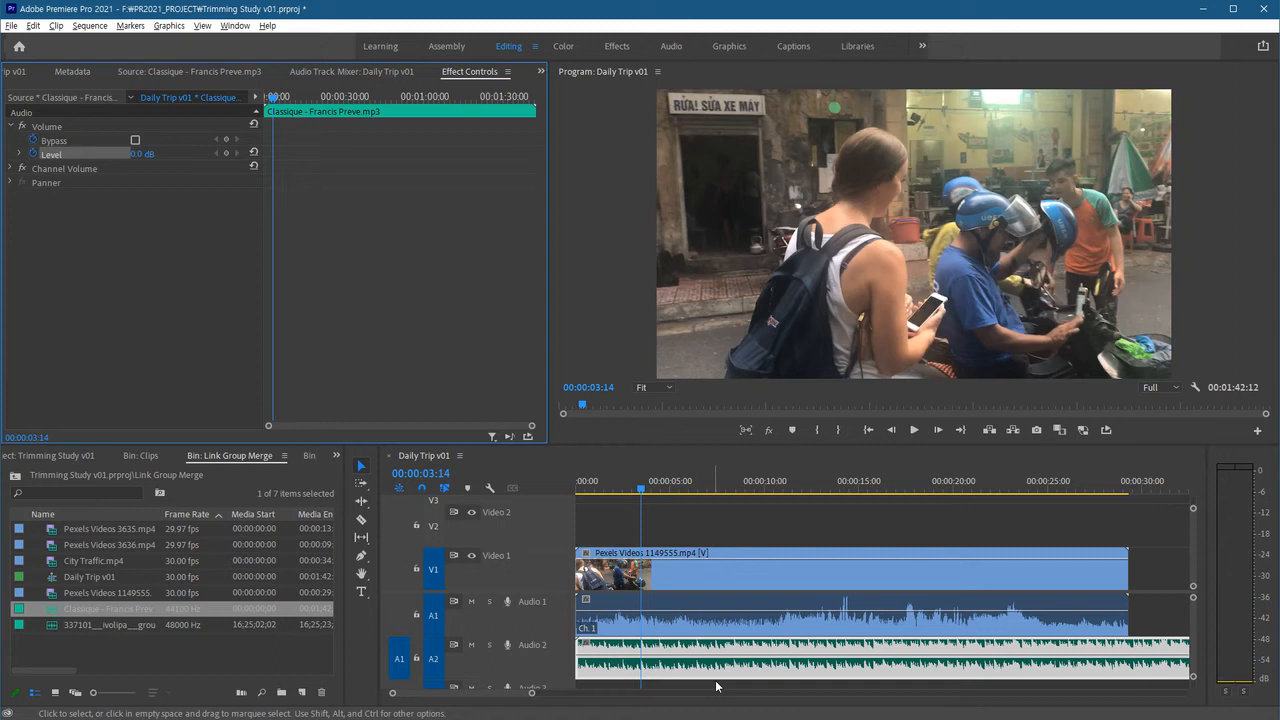
drag(136, 161, 150, 157)
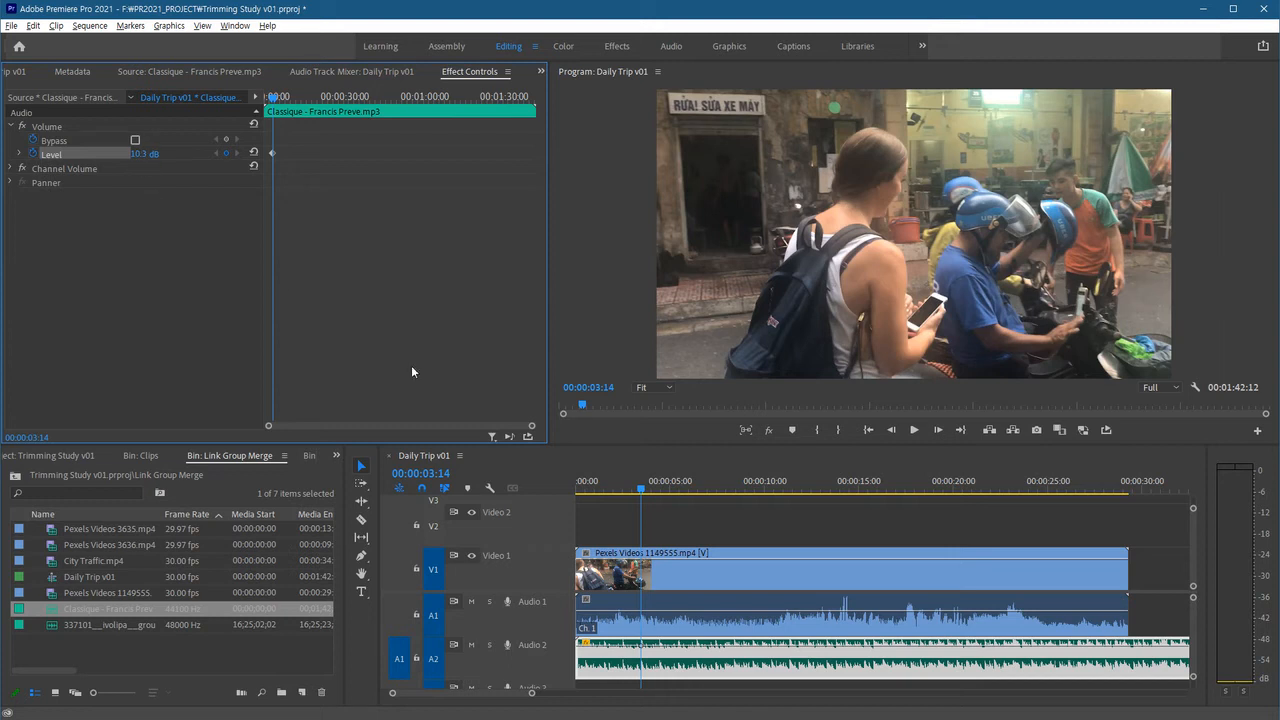
key(space)
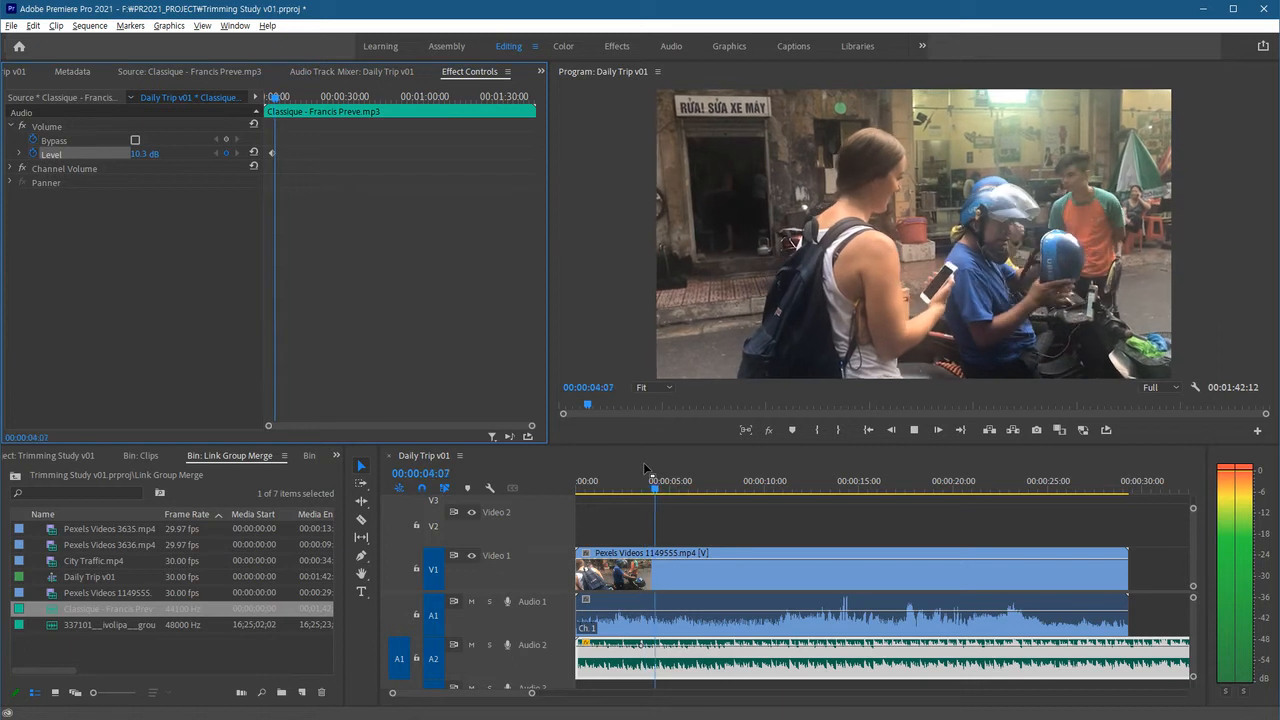
key(space)
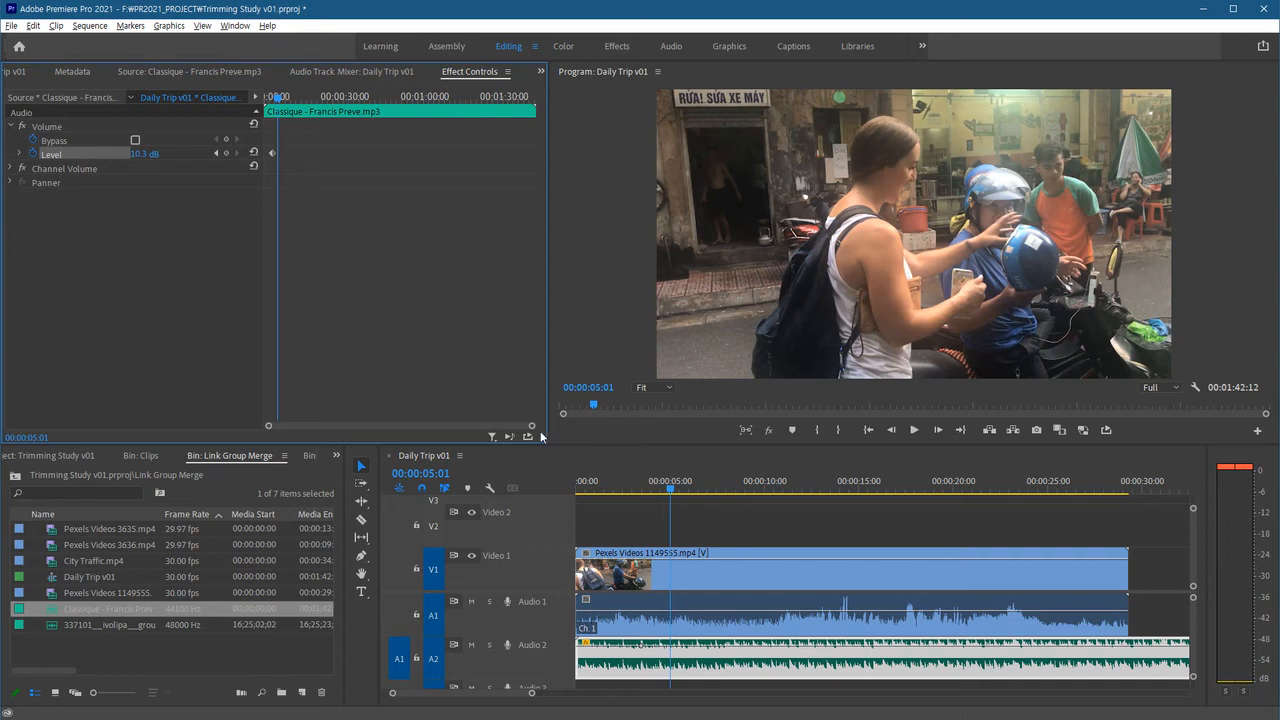
Turn off keyframing for the music's Level, deleting its keyframes, and set the level to 0 dB.
click(33, 156)
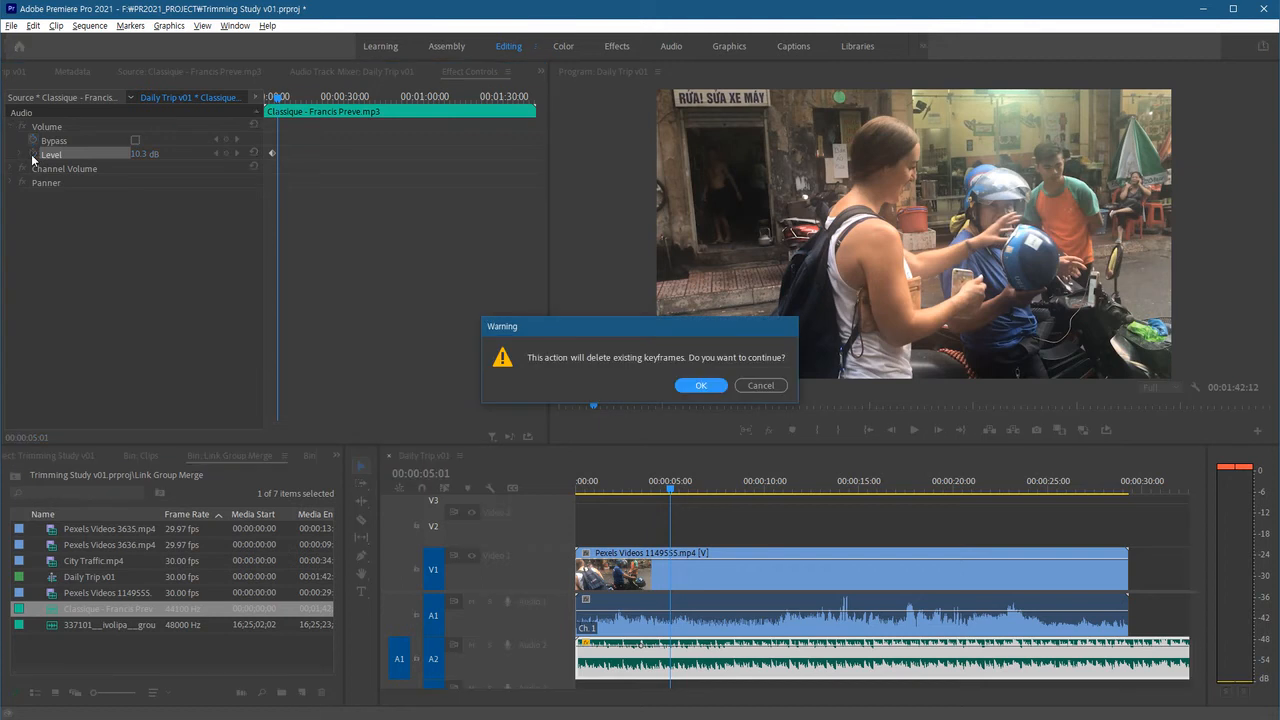
click(697, 388)
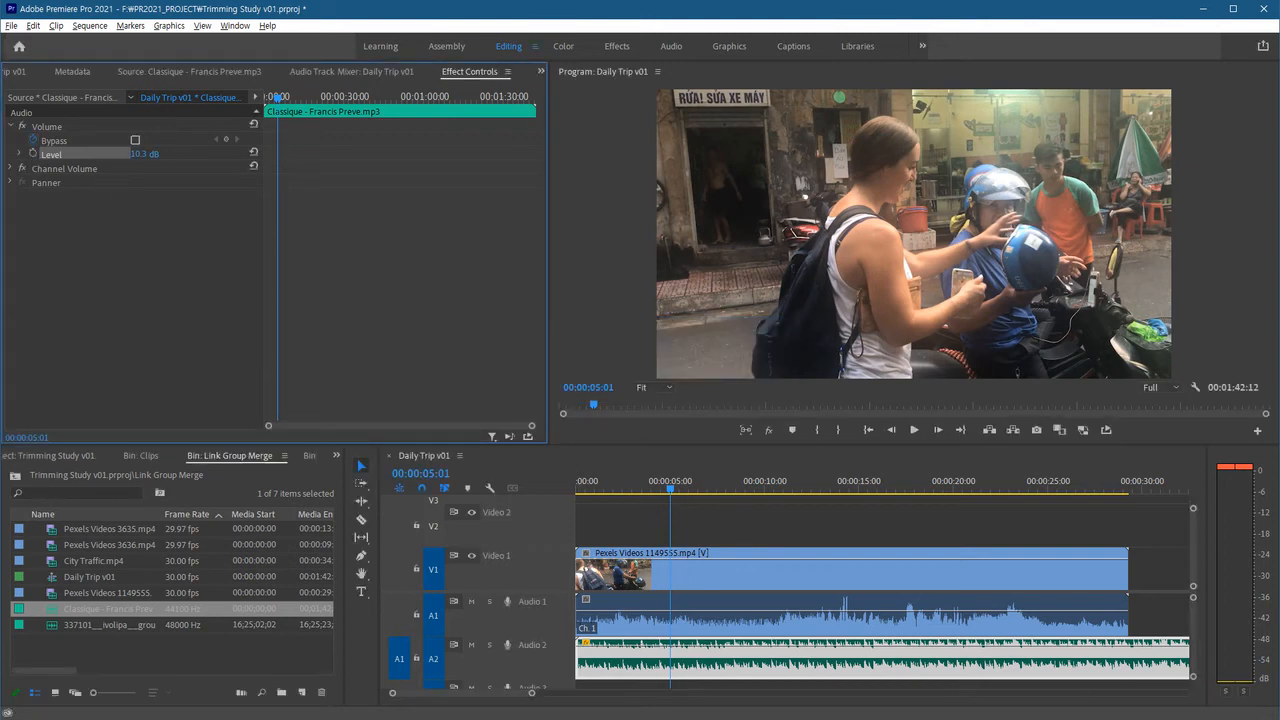
text(-8)
key(Return)
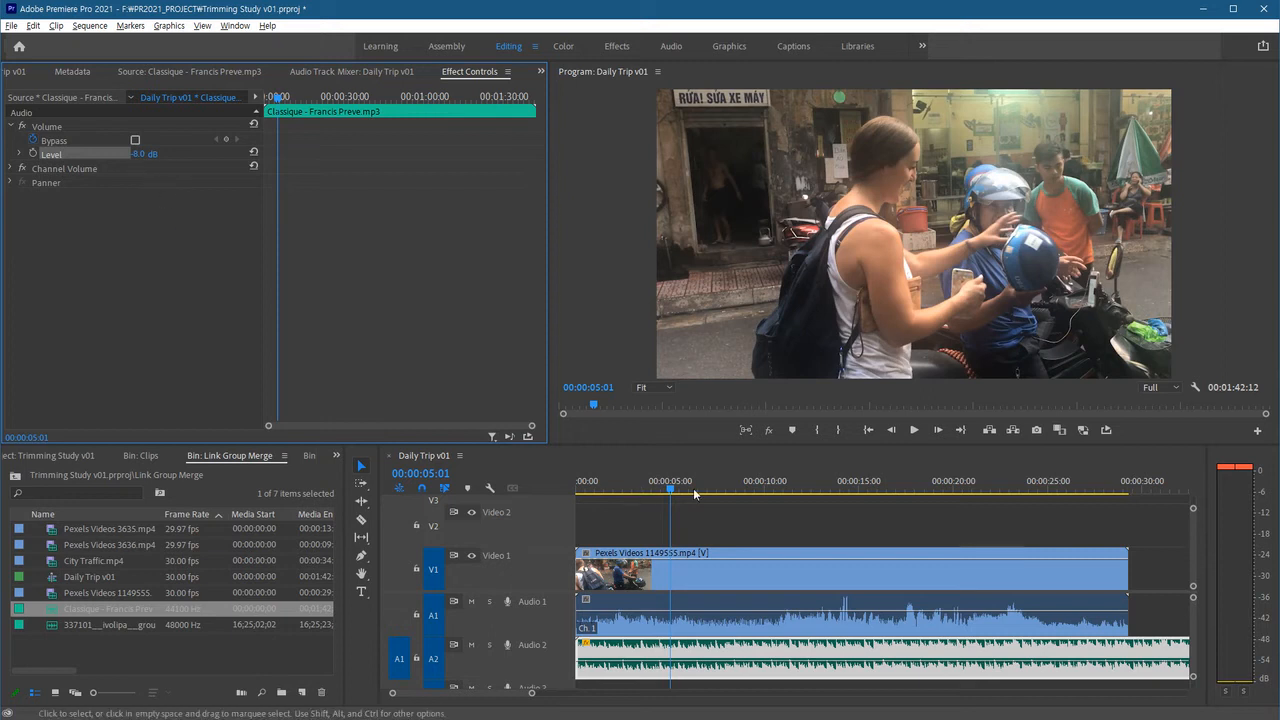
Play the sequence from the start to hear the music level.
click(675, 570)
key(Home)
key(space)
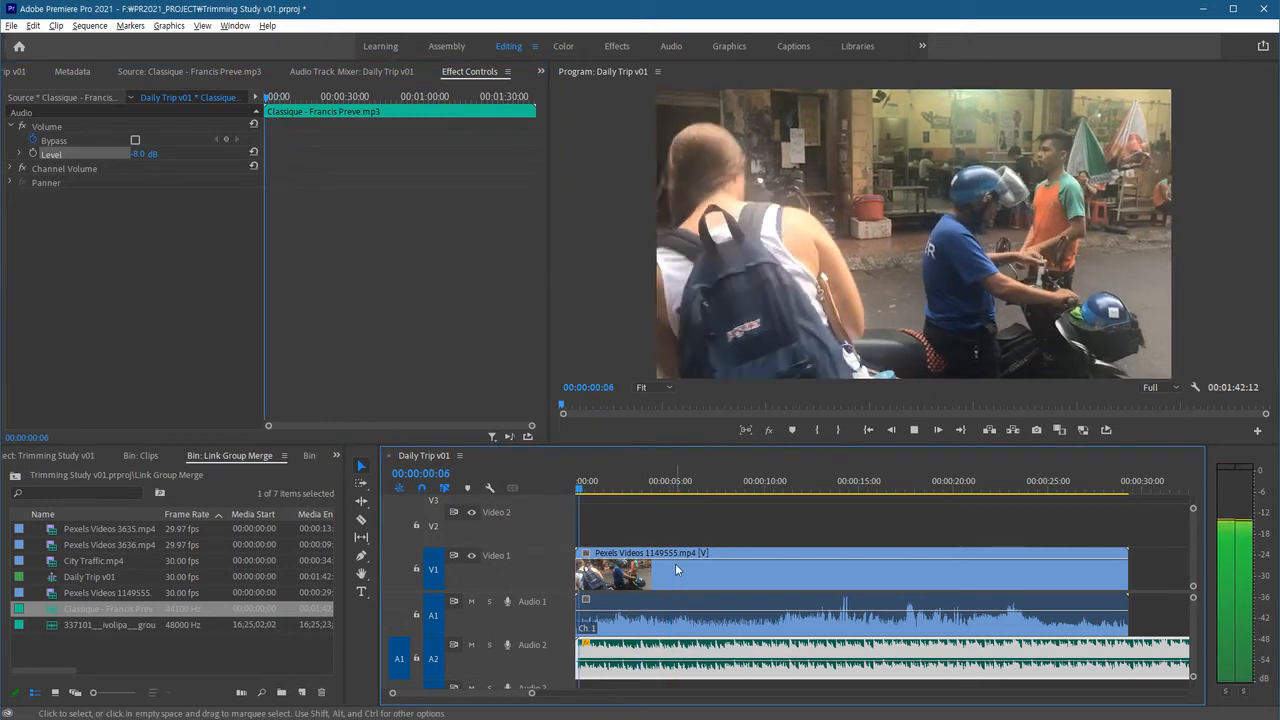
key(space)
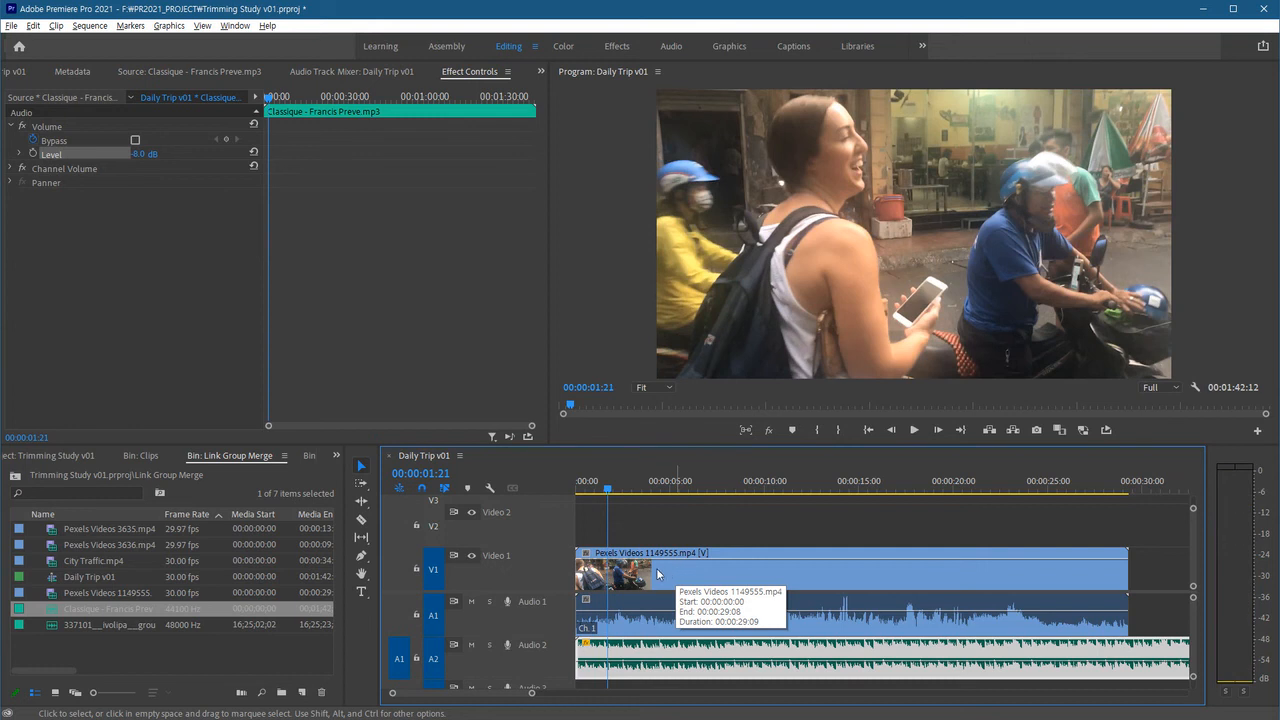
Set the music clip's Volume Level to -20 dB.
click(145, 155)
drag(145, 155, 83, 155)
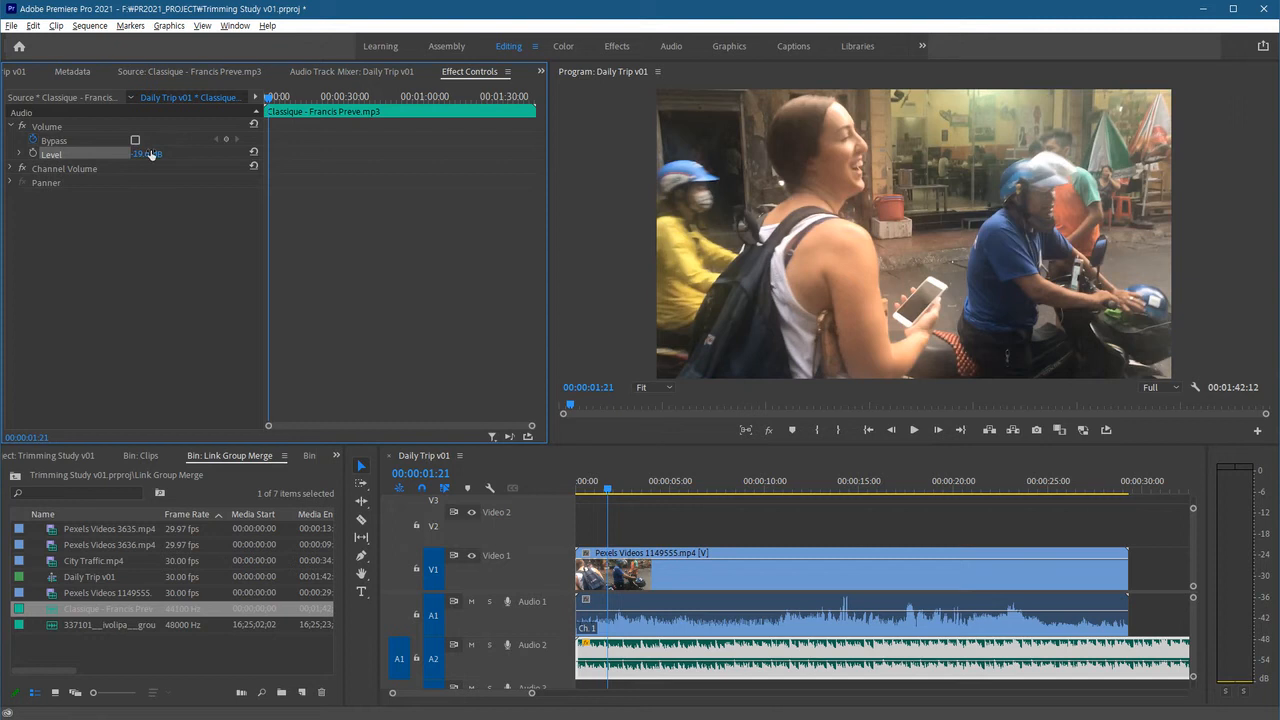
click(151, 155)
text(-20)
key(Return)
Play back the sequence to hear the quieter music.
click(627, 527)
key(space)
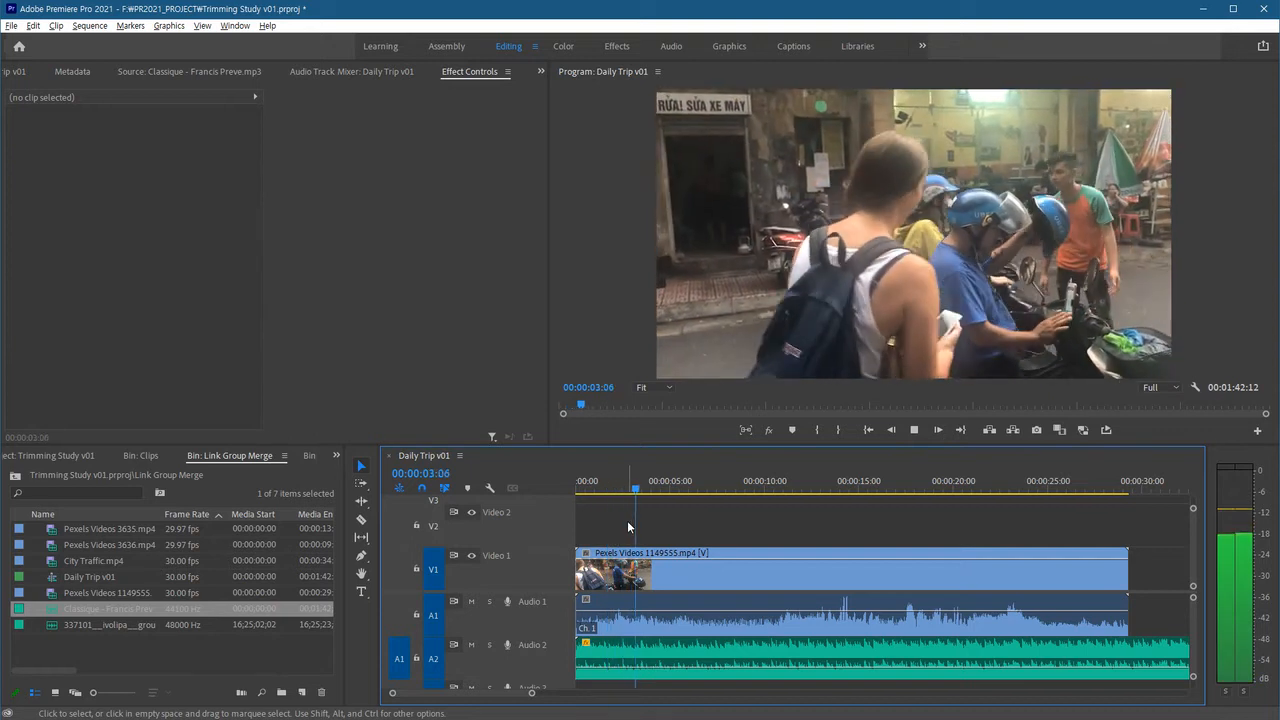
key(space)
Set the music clip's Volume Level to -16 dB.
click(673, 667)
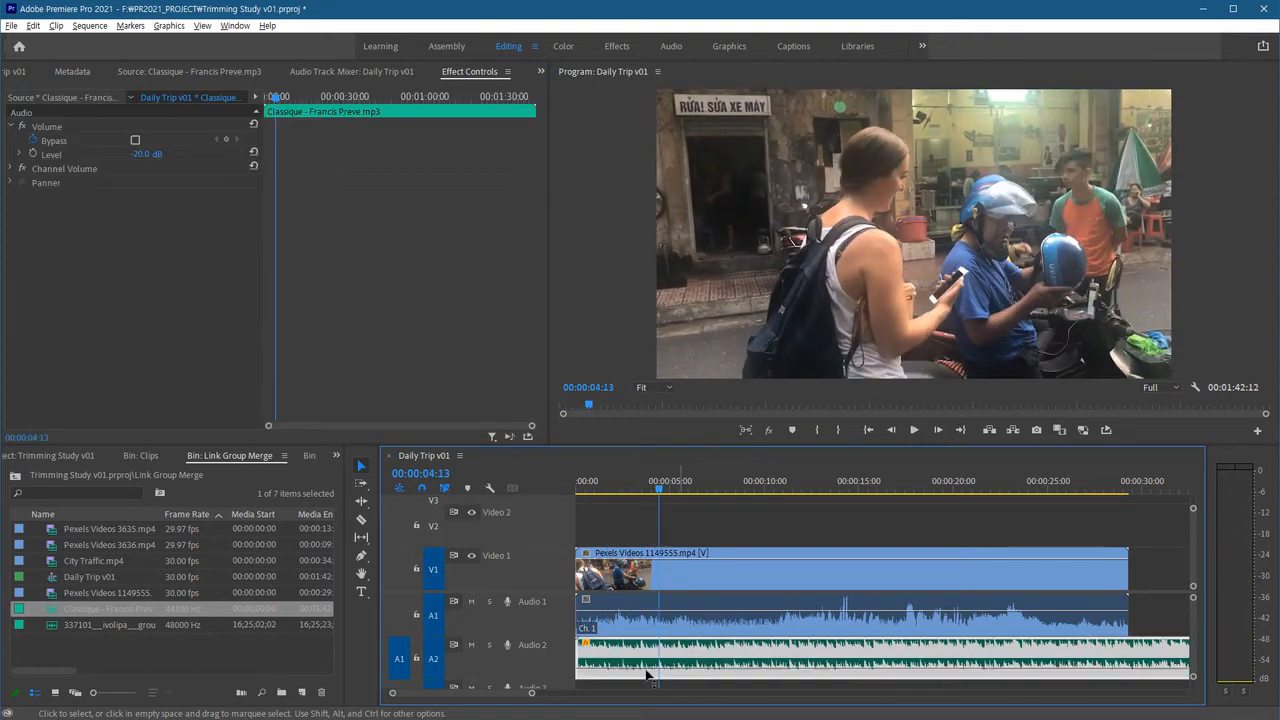
click(147, 156)
text(-1)
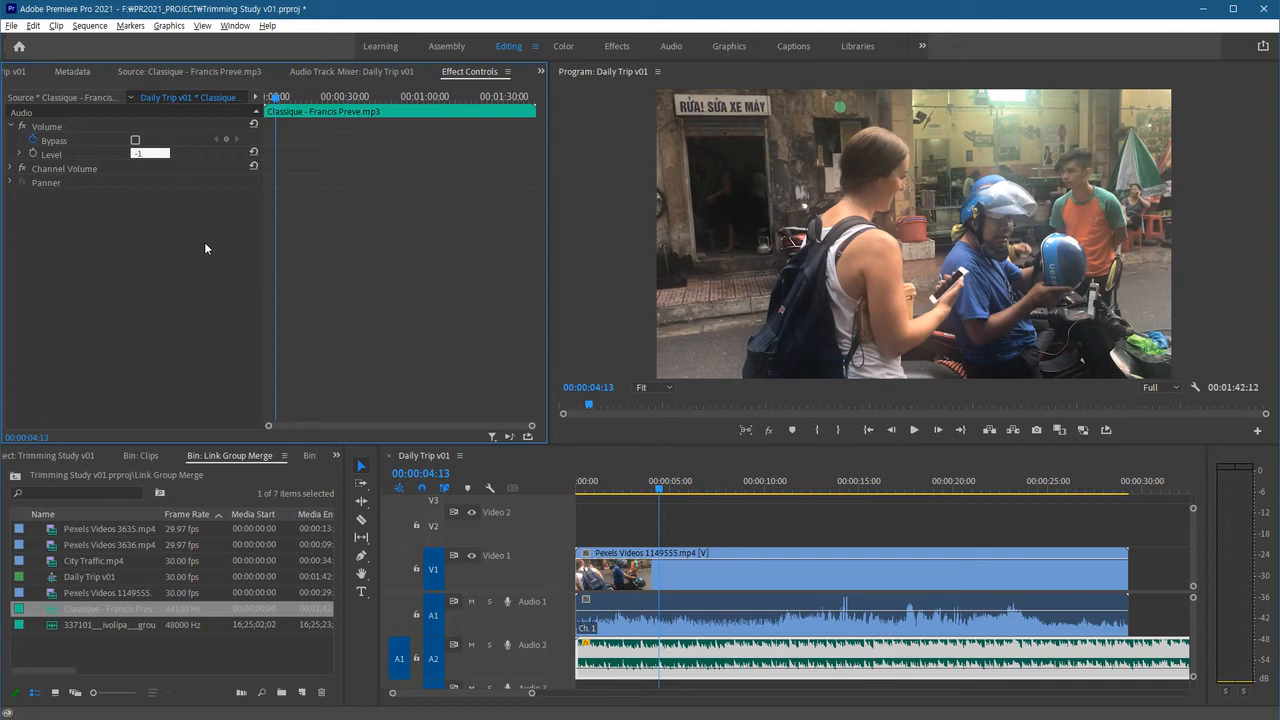
key(Return)
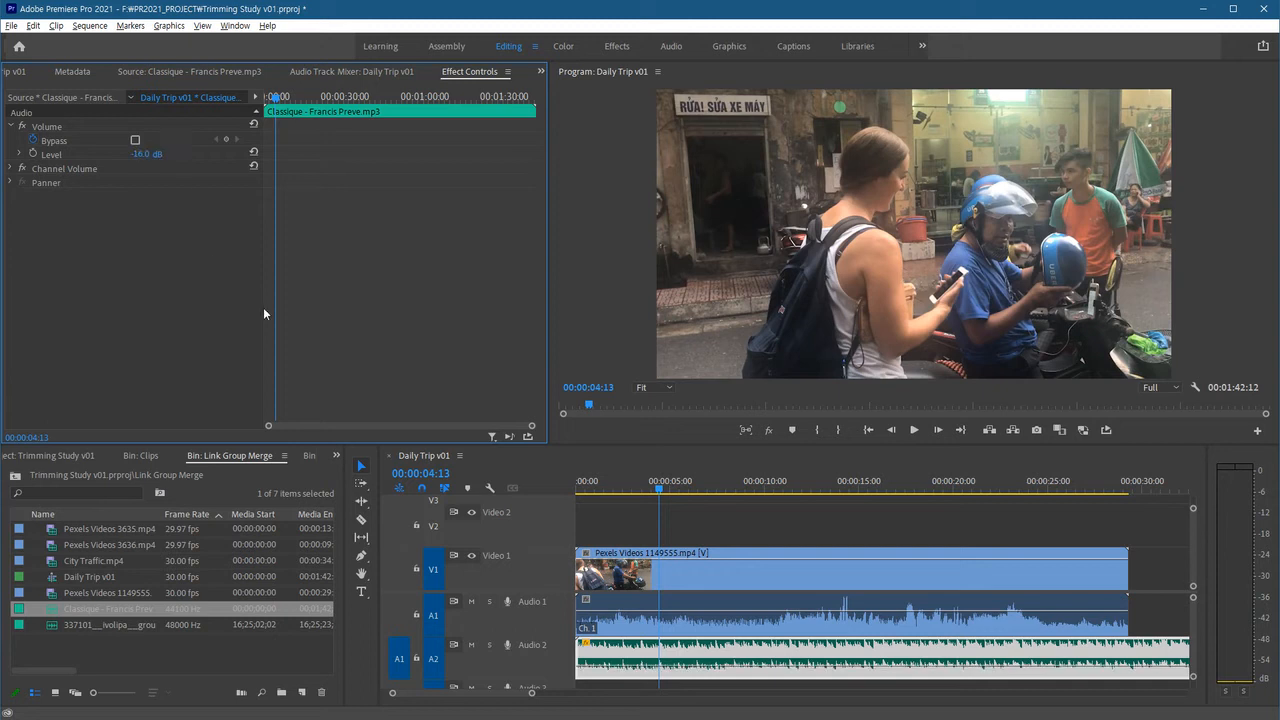
Play back the sequence and select the video clip.
click(739, 518)
key(space)
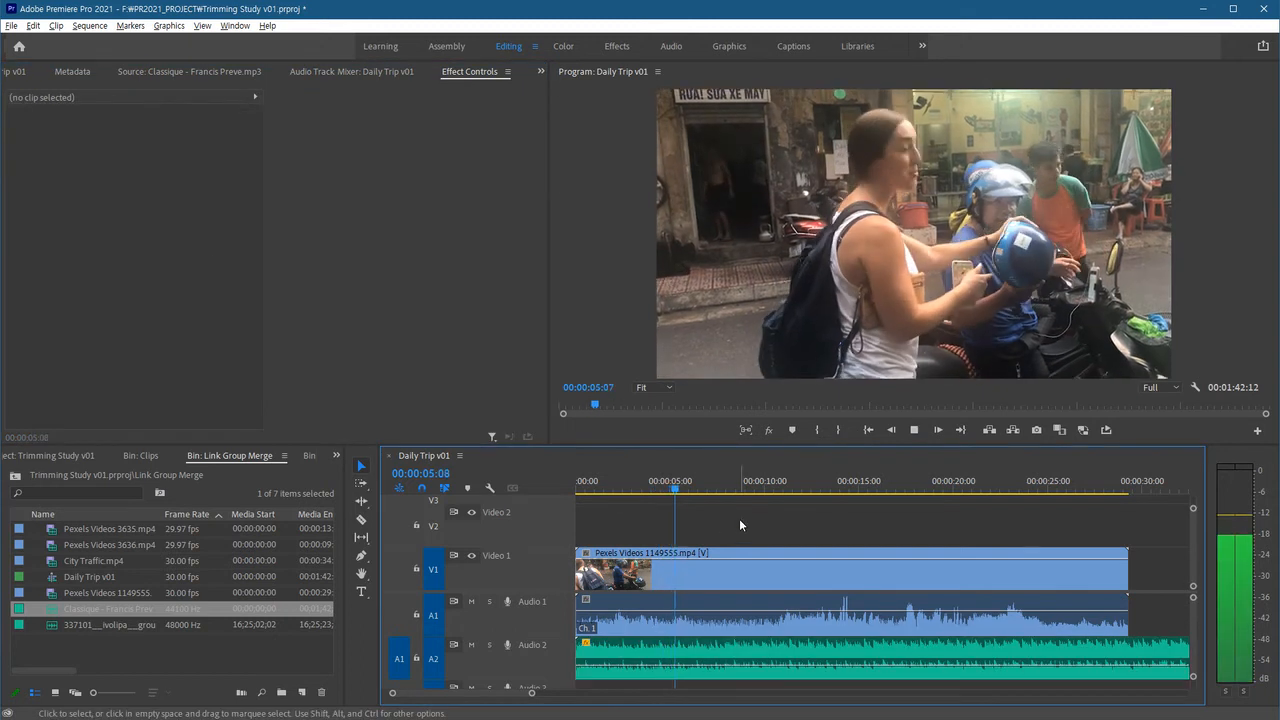
key(space)
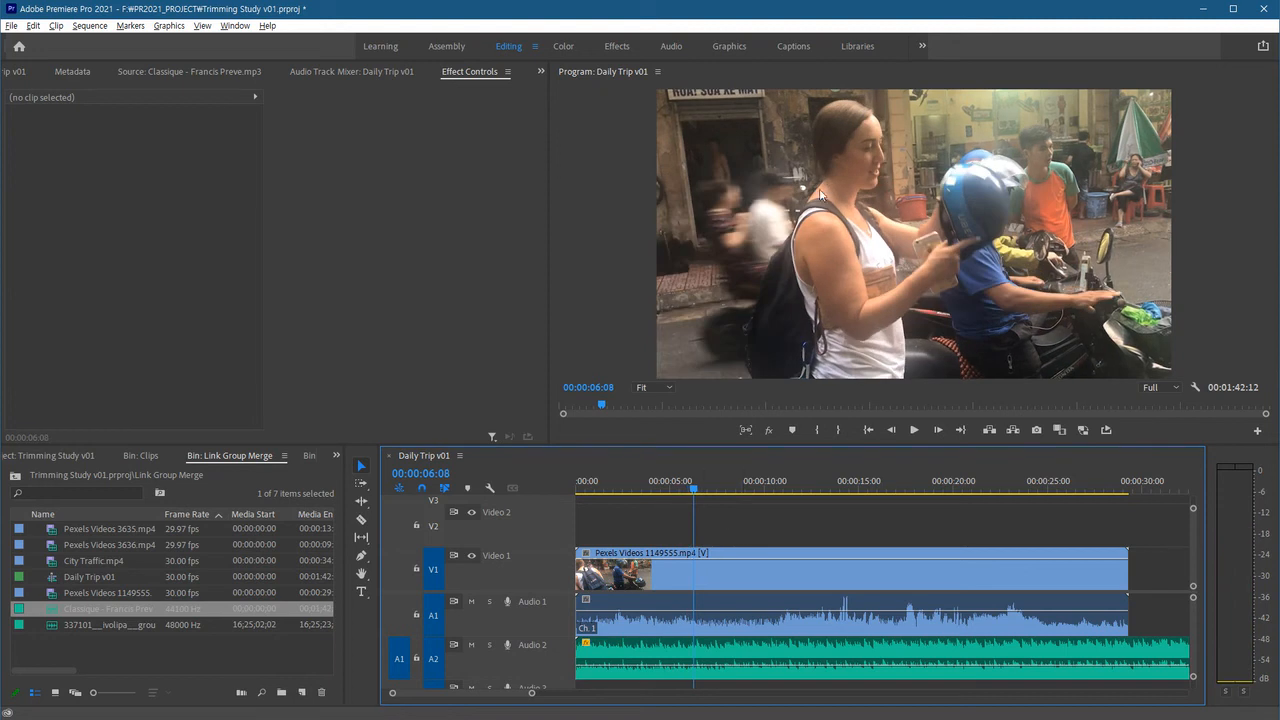
click(722, 618)
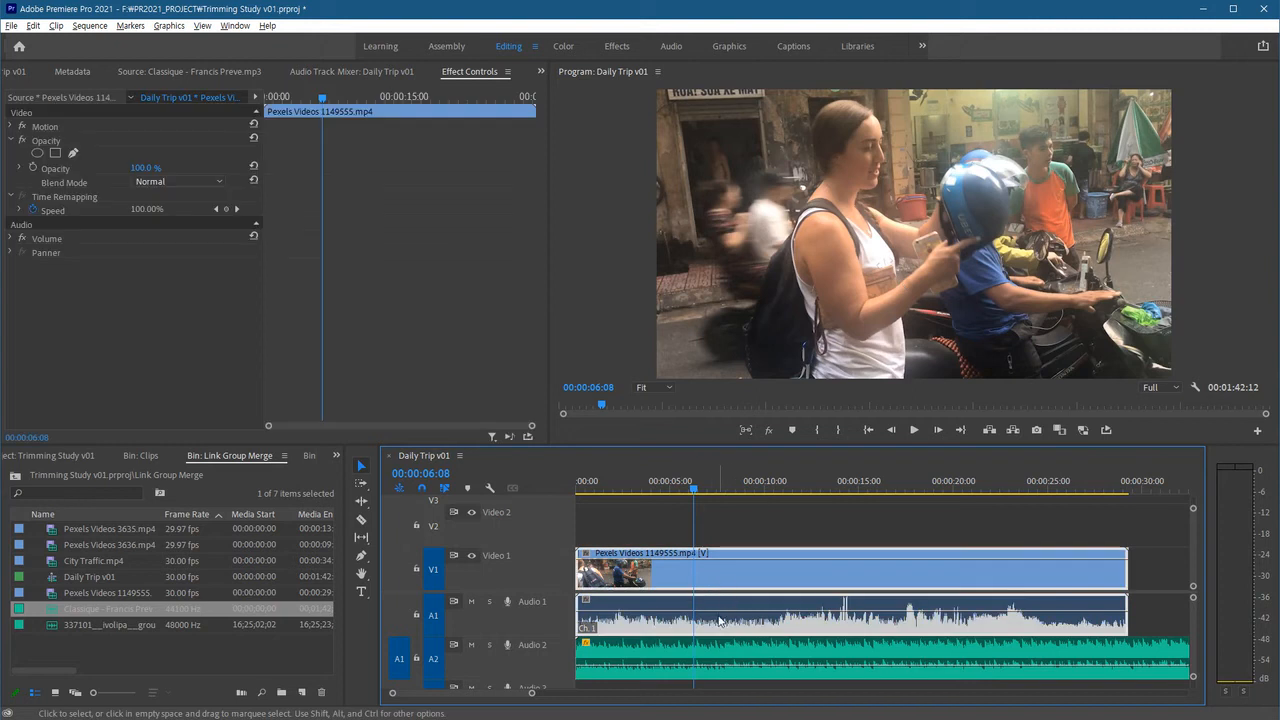
Select the video clip and set its Volume Level to 4 dB.
click(724, 510)
click(721, 568)
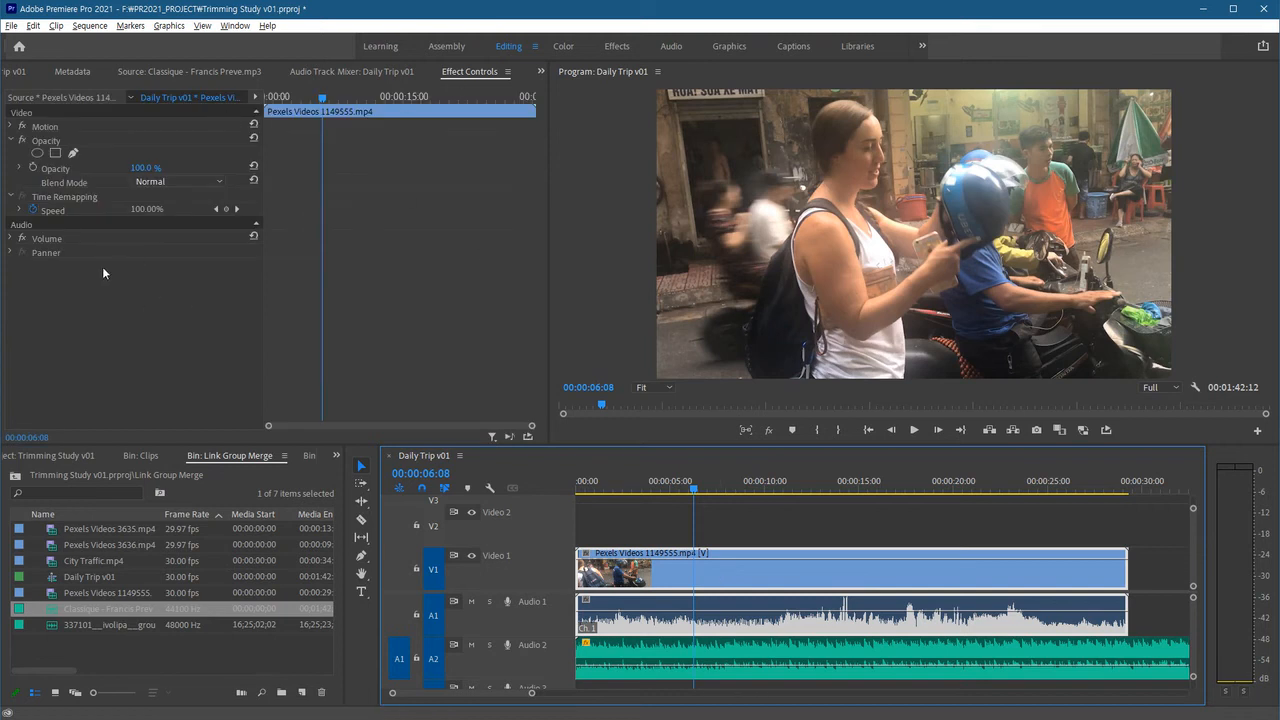
click(10, 240)
click(10, 240)
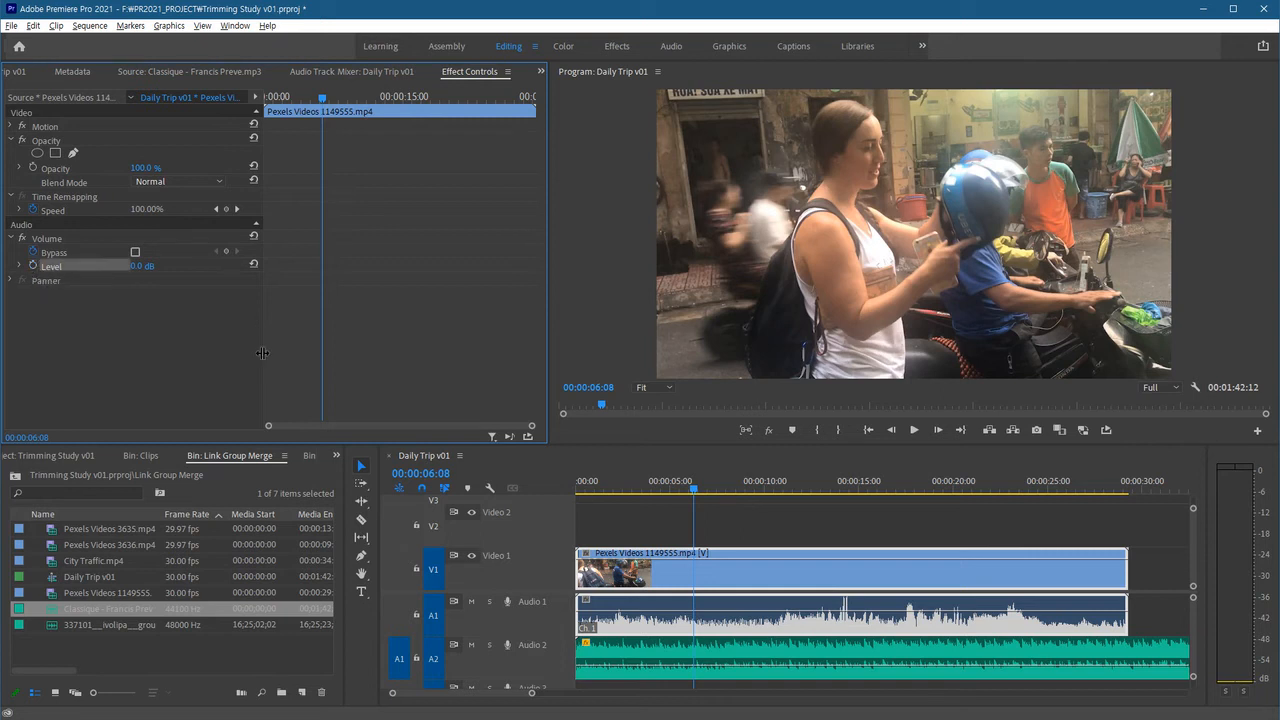
click(146, 266)
text(4)
key(Return)
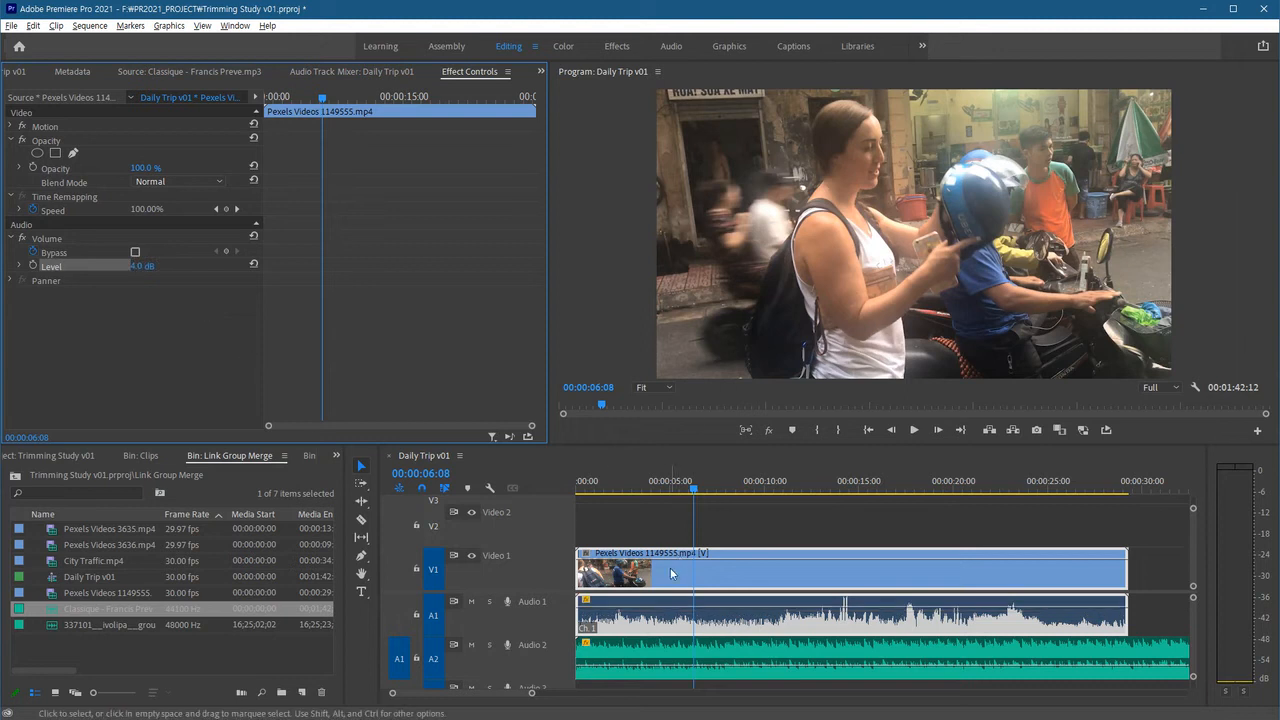
Play back the sequence from about 5 seconds to hear the louder clip audio.
click(676, 486)
key(space)
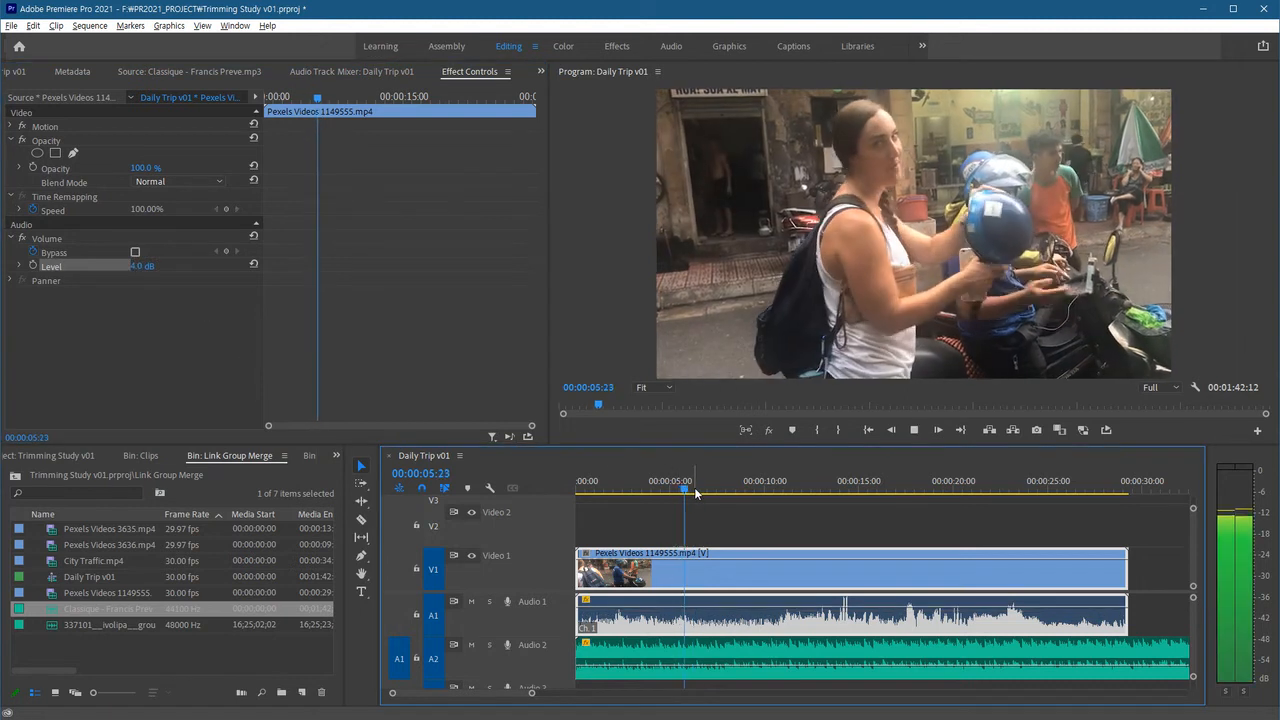
key(space)
Set the video clip's Volume Level to 7 dB and play back the sequence.
click(141, 266)
text(7)
key(Return)
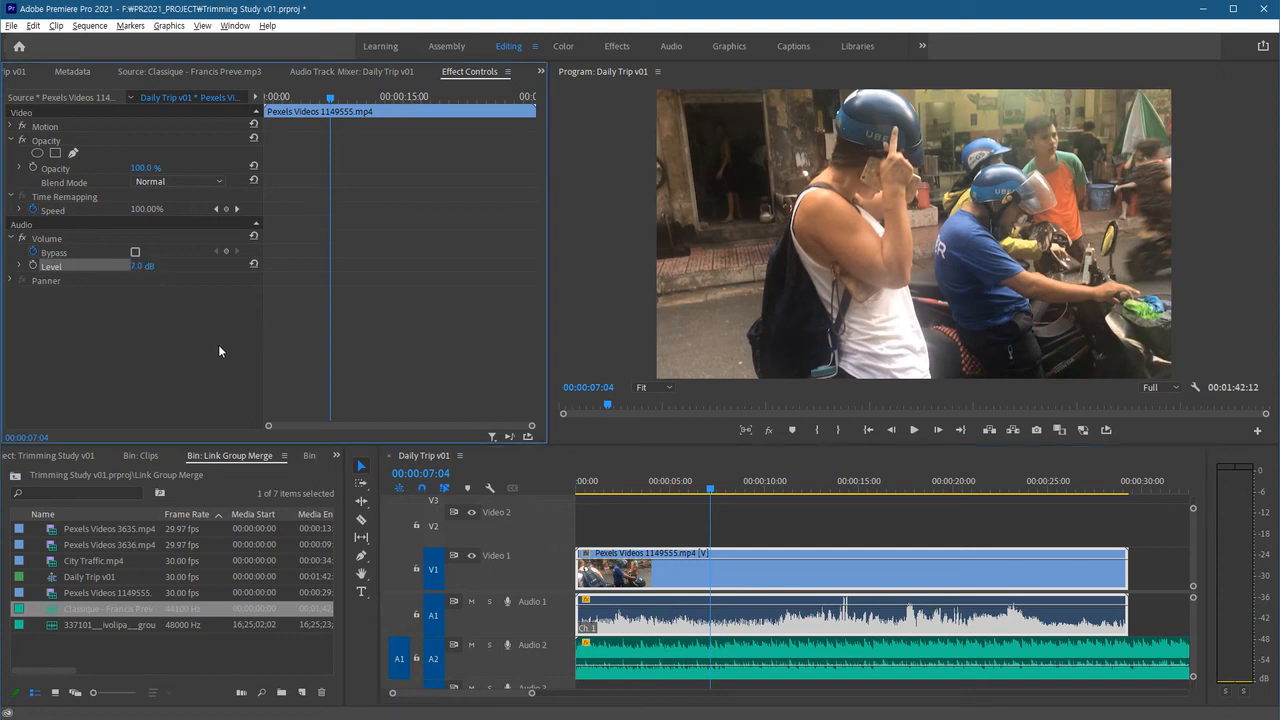
click(809, 481)
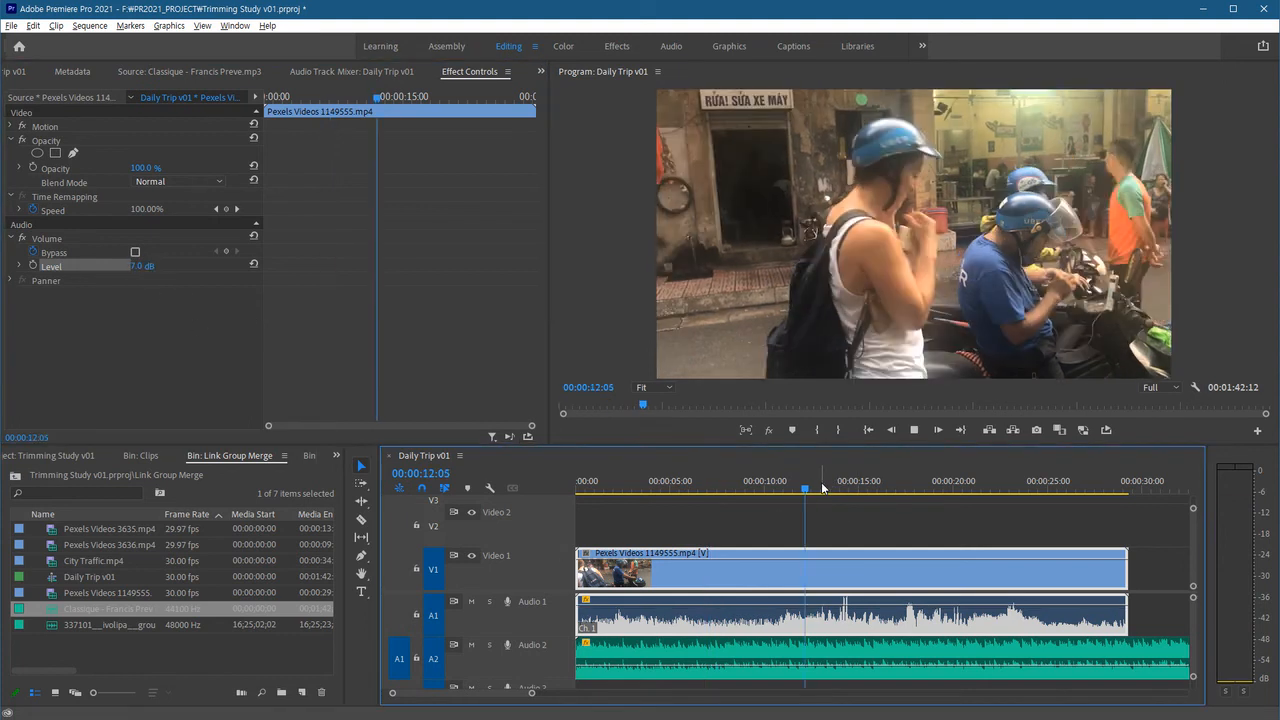
key(space)
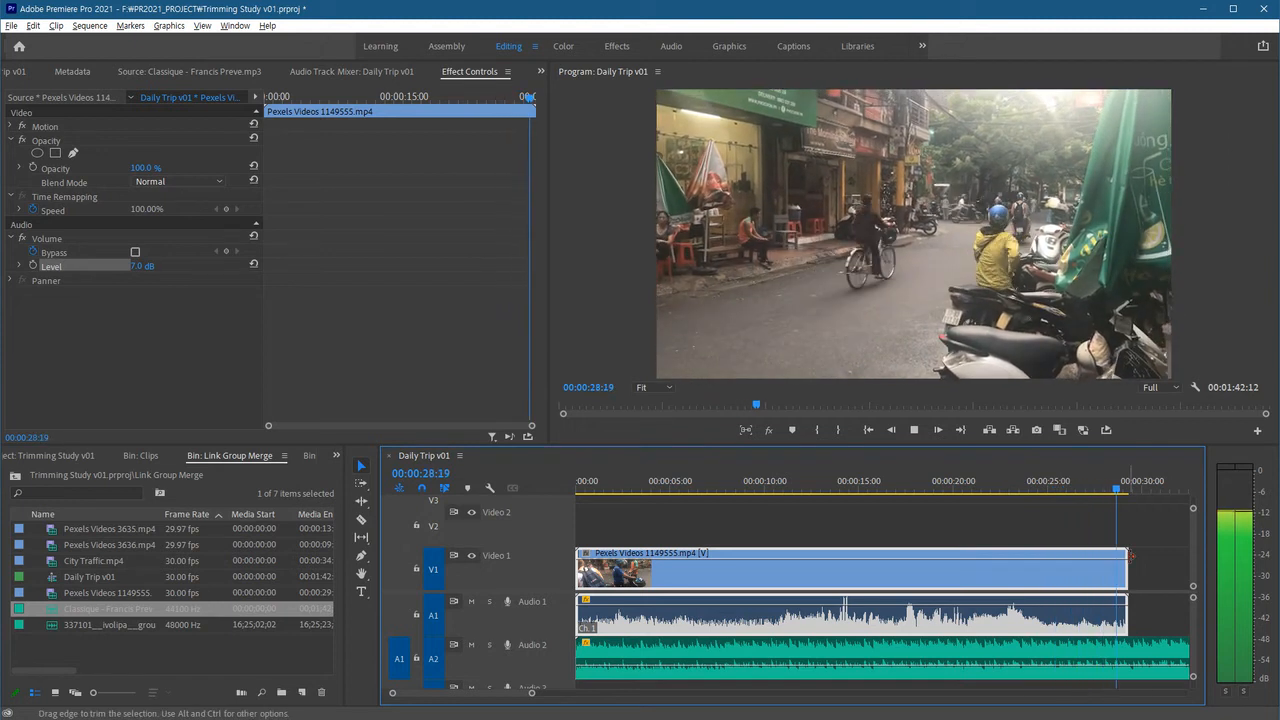
Split the music clip at the end of the video and delete the trailing music section.
click(1151, 610)
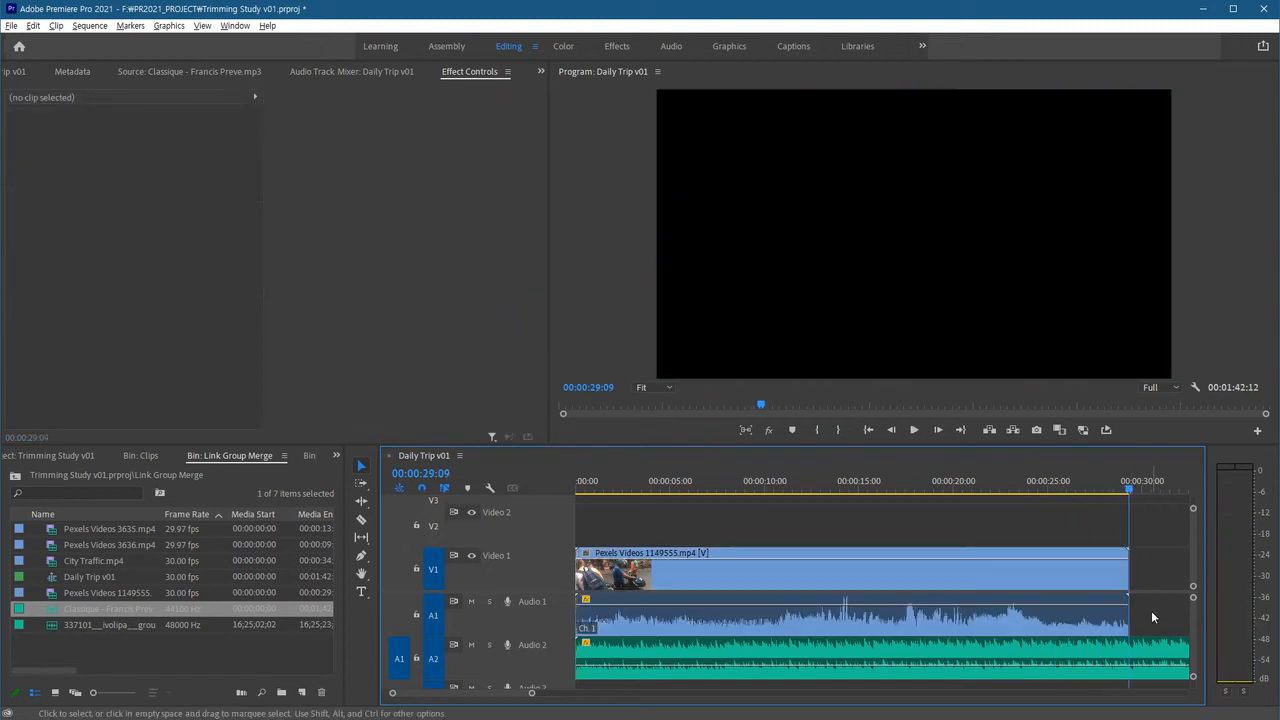
click(1140, 654)
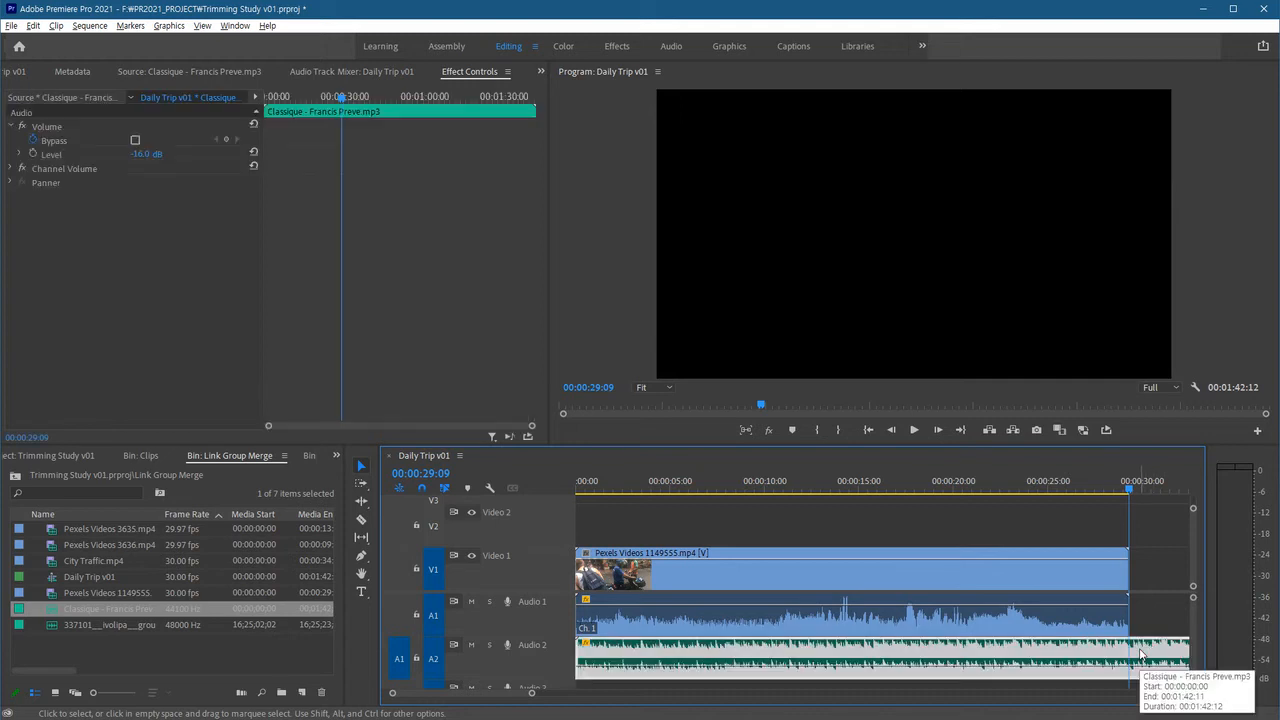
key(ctrl+k)
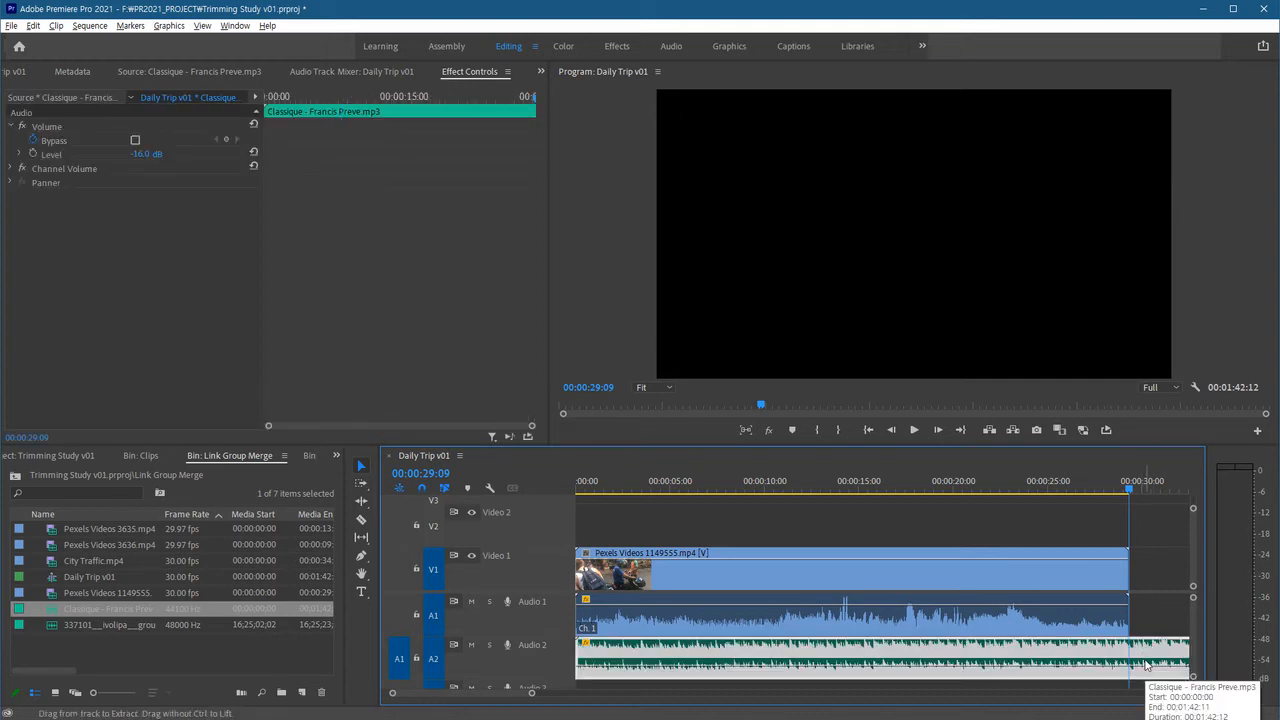
click(1147, 665)
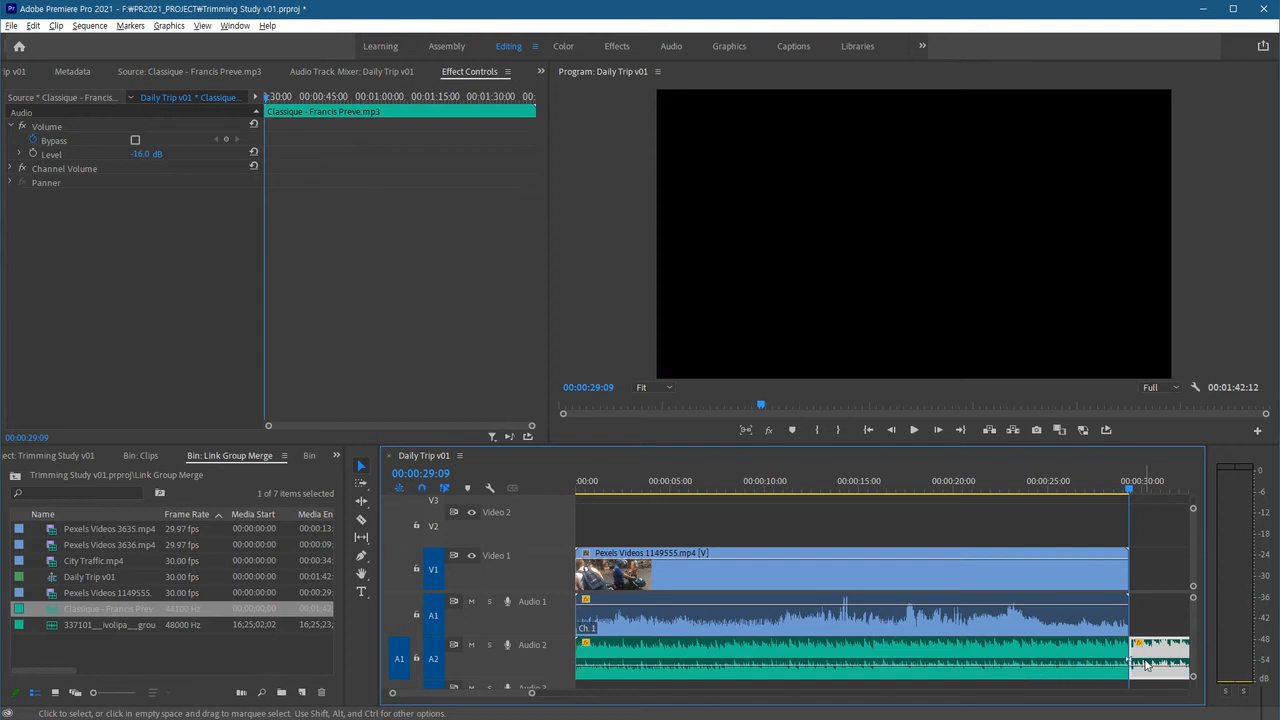
key(Delete)
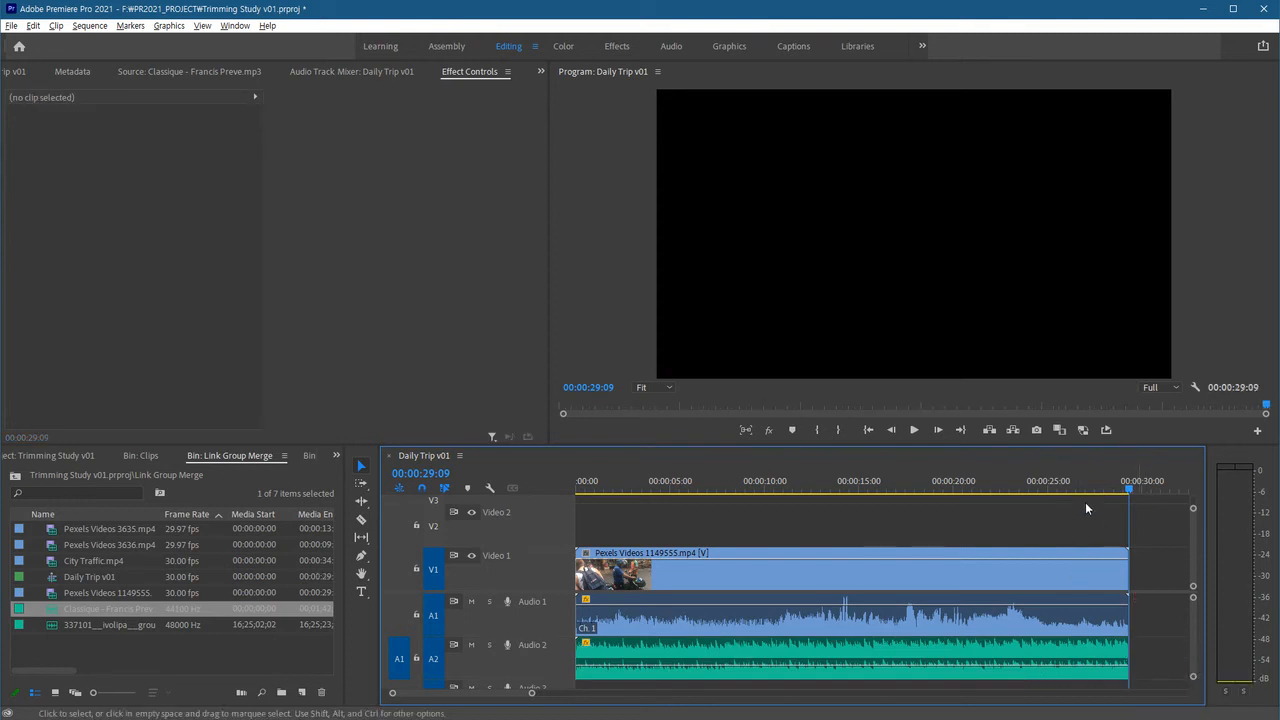
Add a Constant Power audio transition at the end of the video clip's audio and lengthen it to about 3:20.
click(1058, 489)
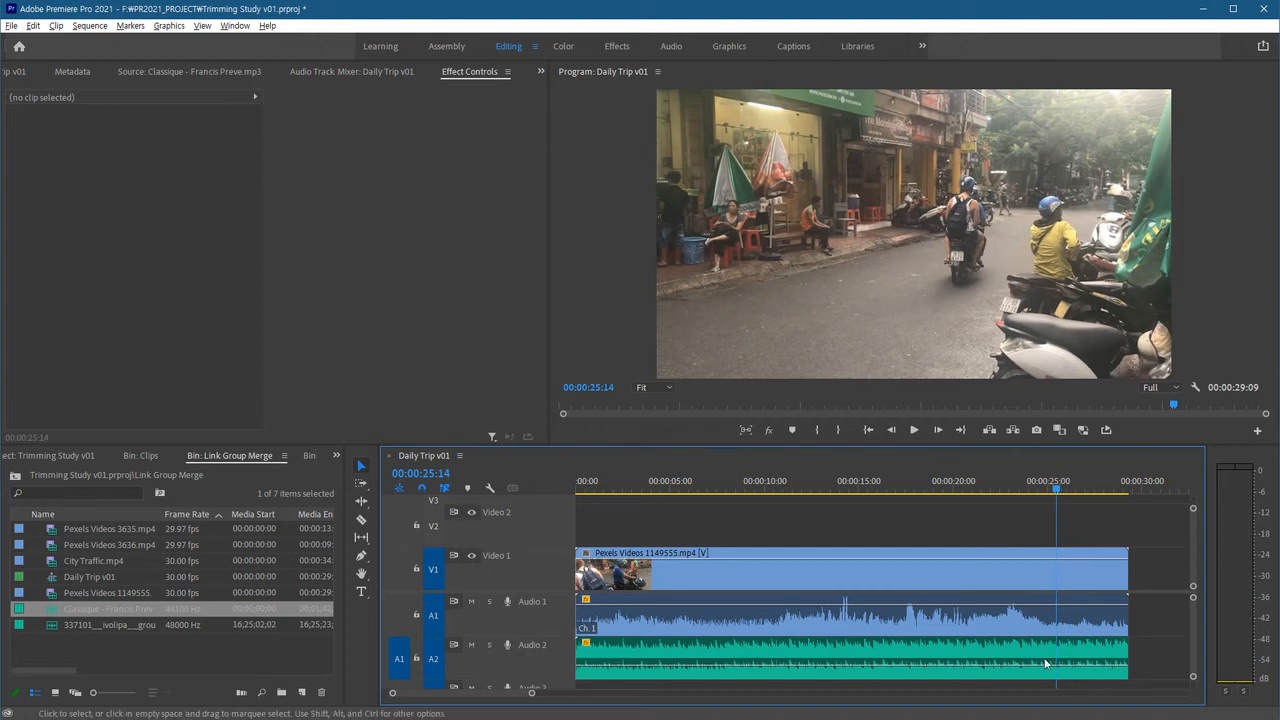
click(1061, 489)
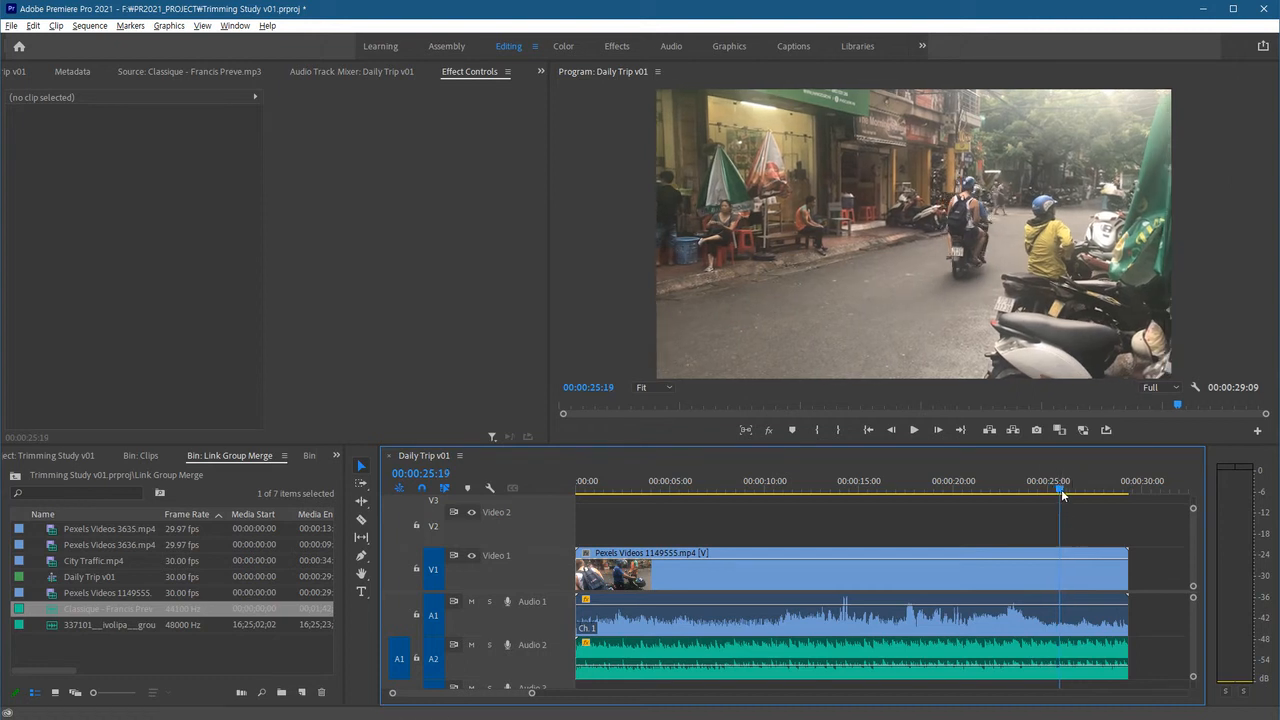
click(1043, 621)
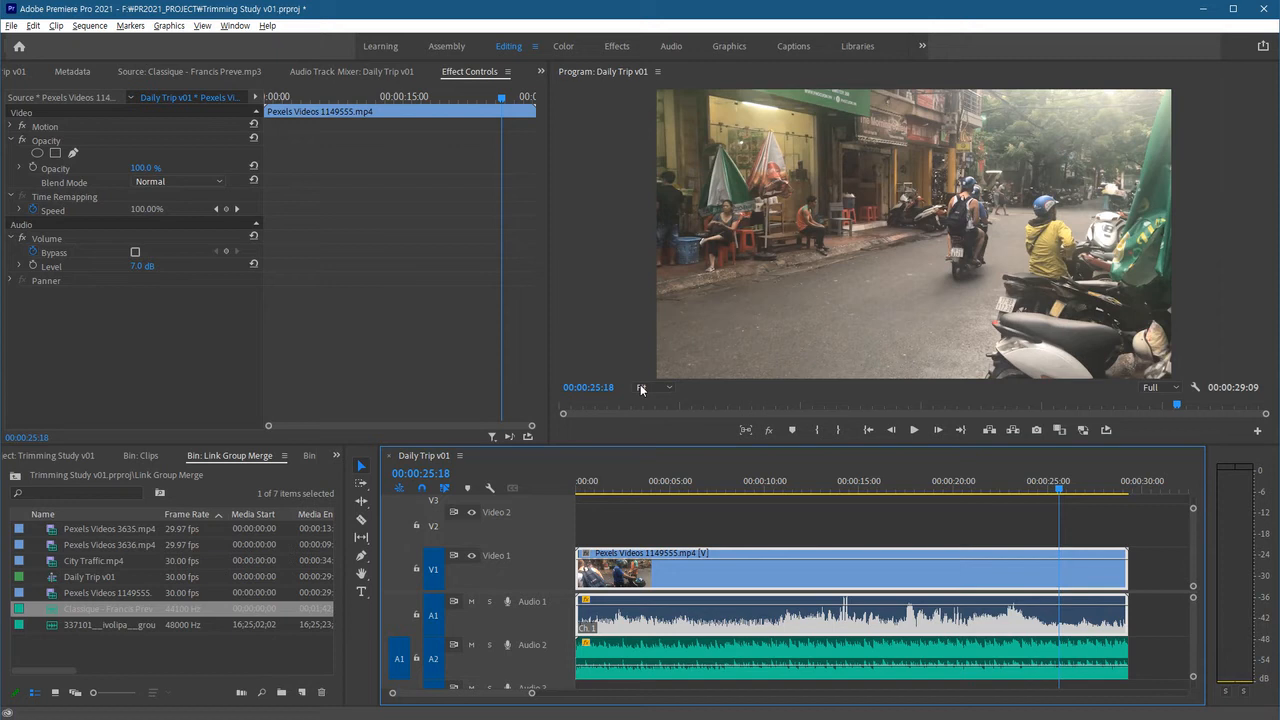
click(50, 266)
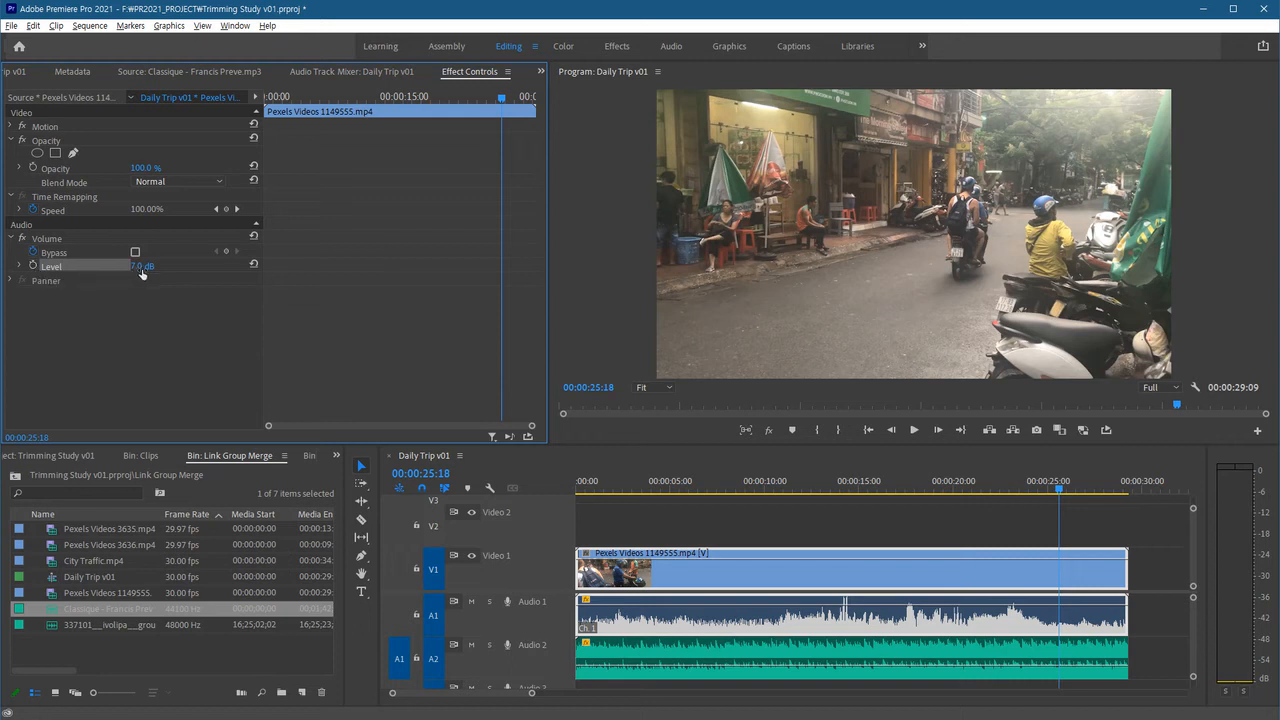
click(1150, 613)
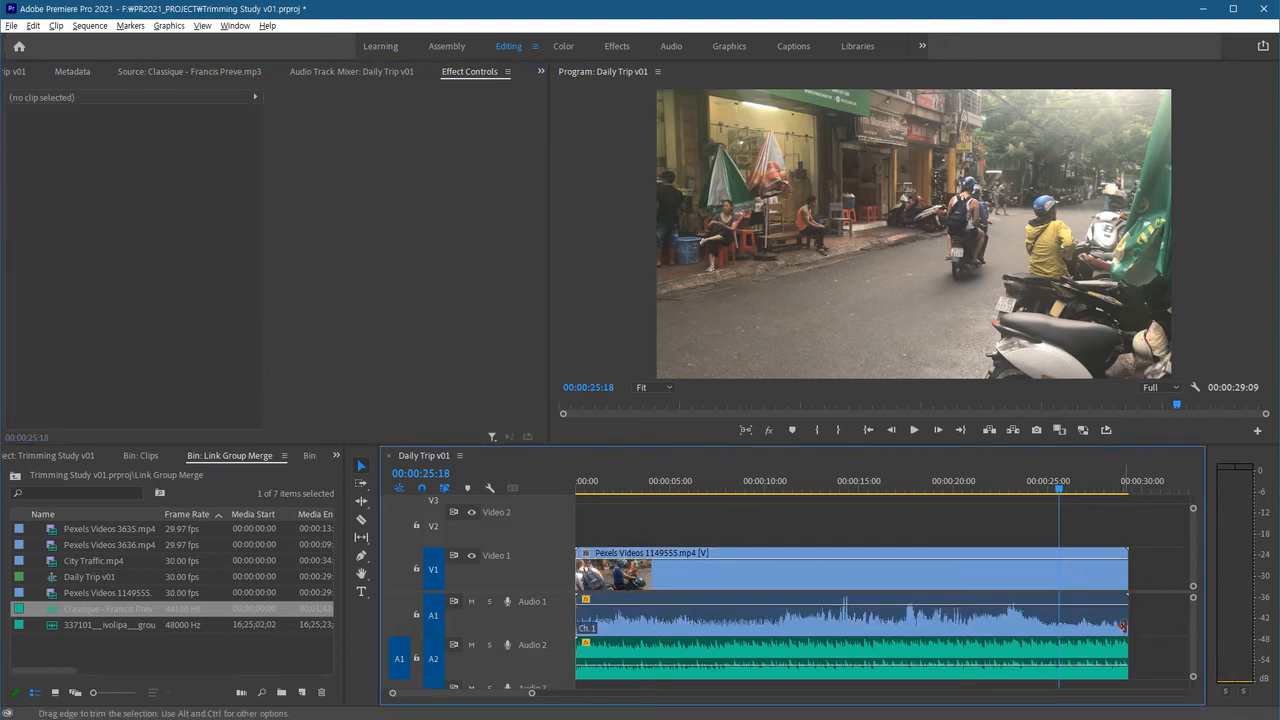
click(1120, 627)
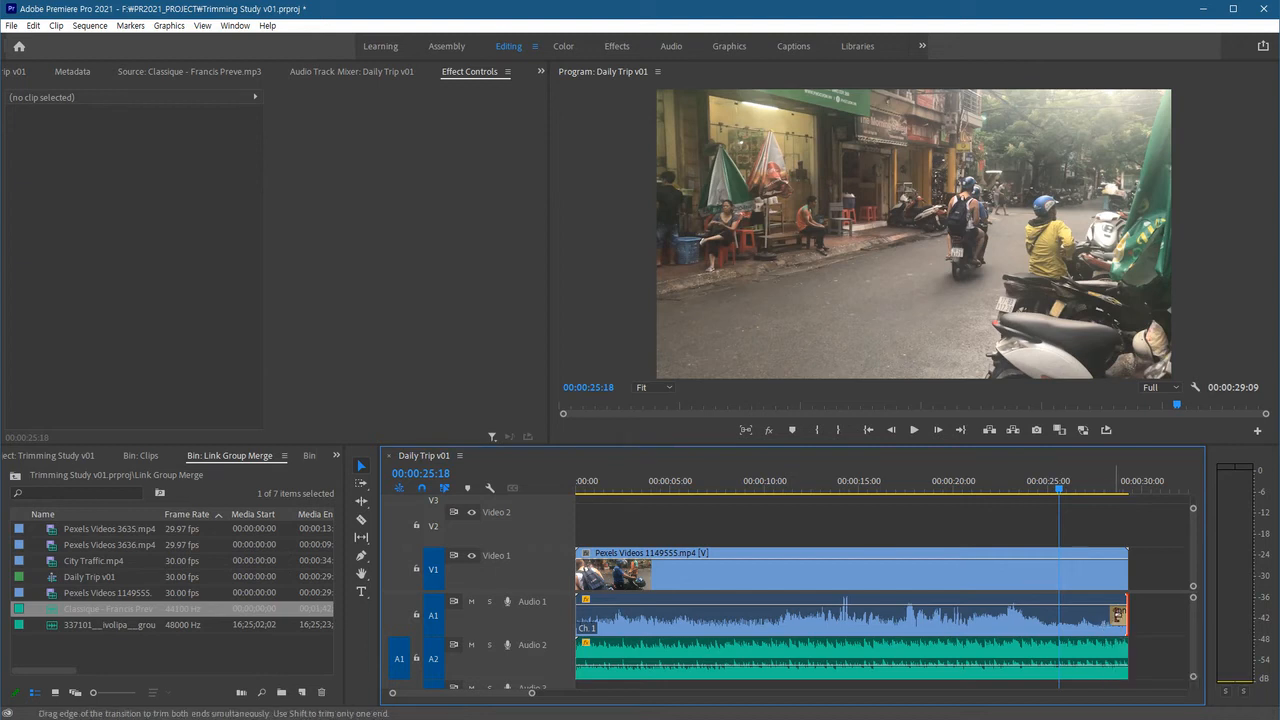
drag(1122, 614, 1060, 614)
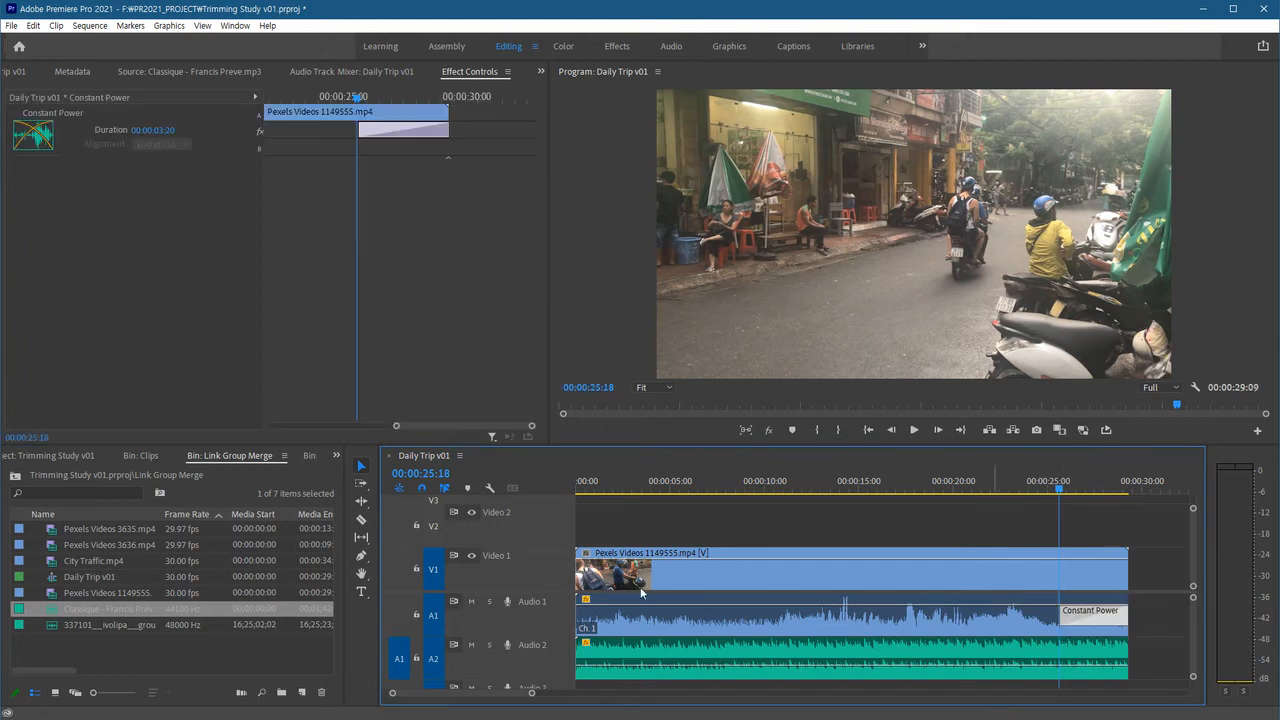
Play back the end of the sequence to hear the audio fade.
click(490, 601)
click(1036, 488)
key(space)
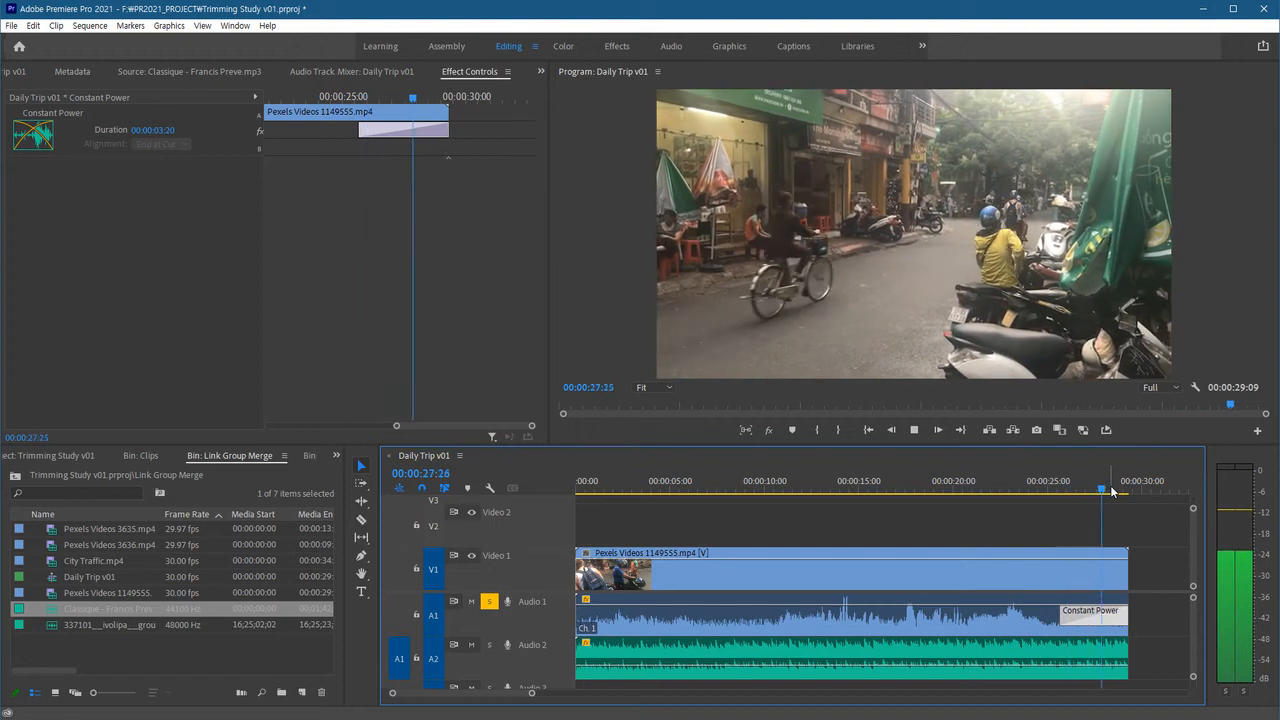
key(space)
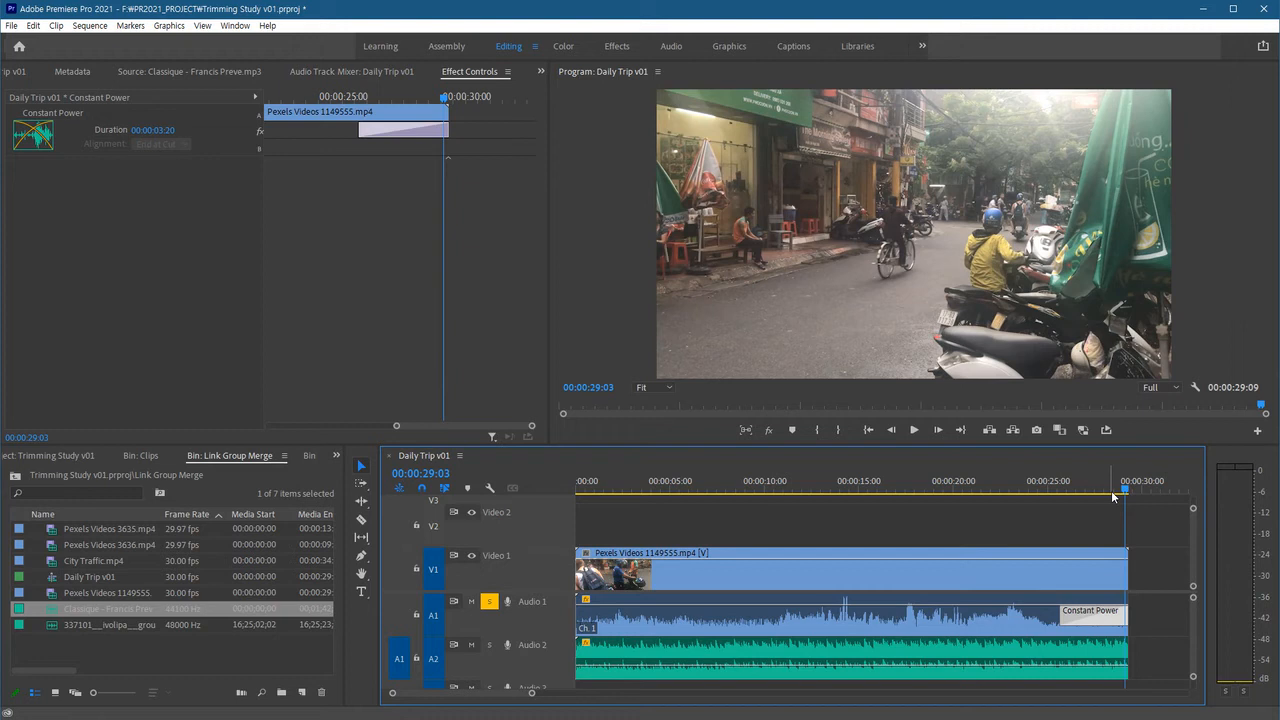
Lengthen the Constant Power transition to about 5:25 and replay the ending.
drag(1061, 612, 1023, 600)
click(1009, 487)
key(space)
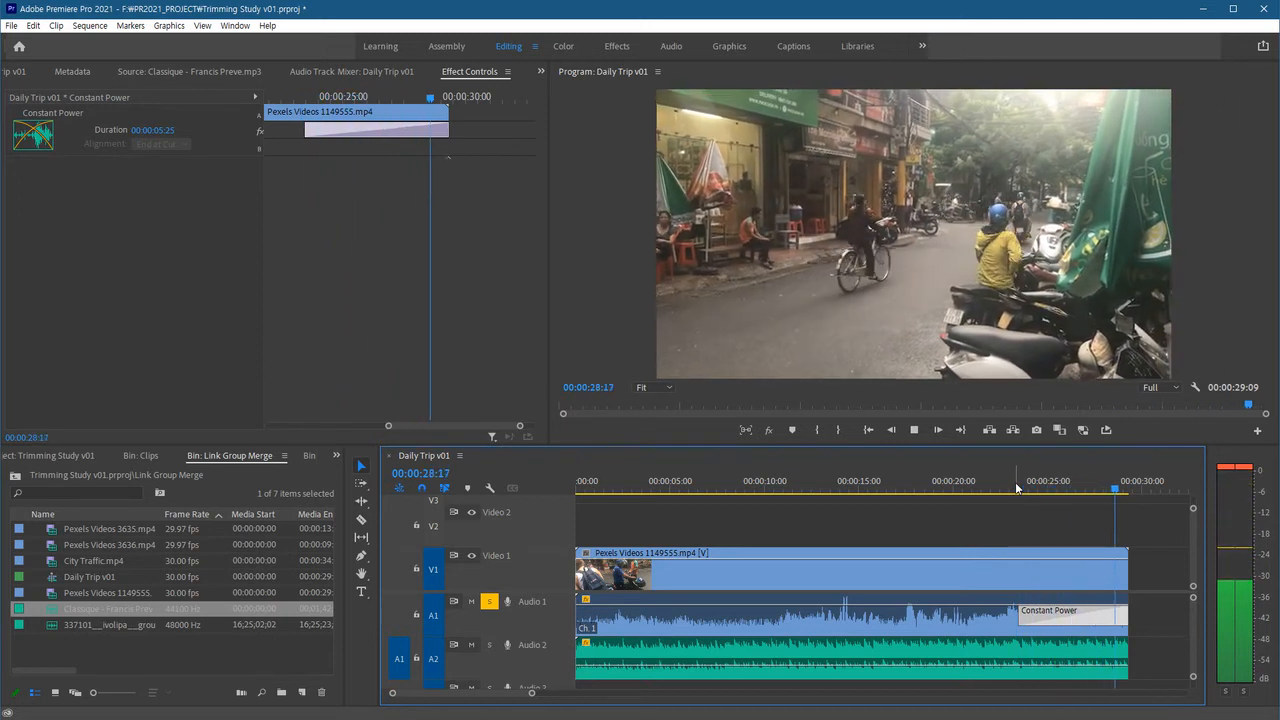
mouse_move(1128, 486)
mouse_down()
mouse_move(1020, 486)
mouse_move(1124, 490)
mouse_up()
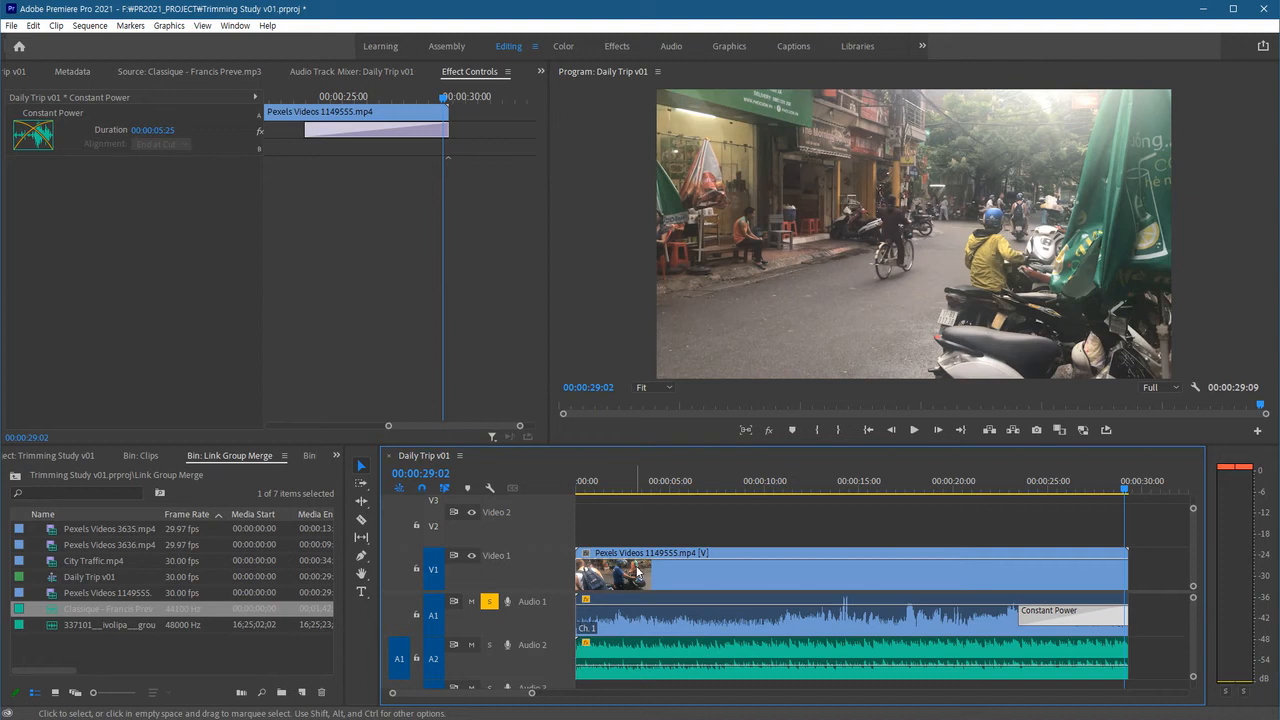
click(969, 544)
click(489, 601)
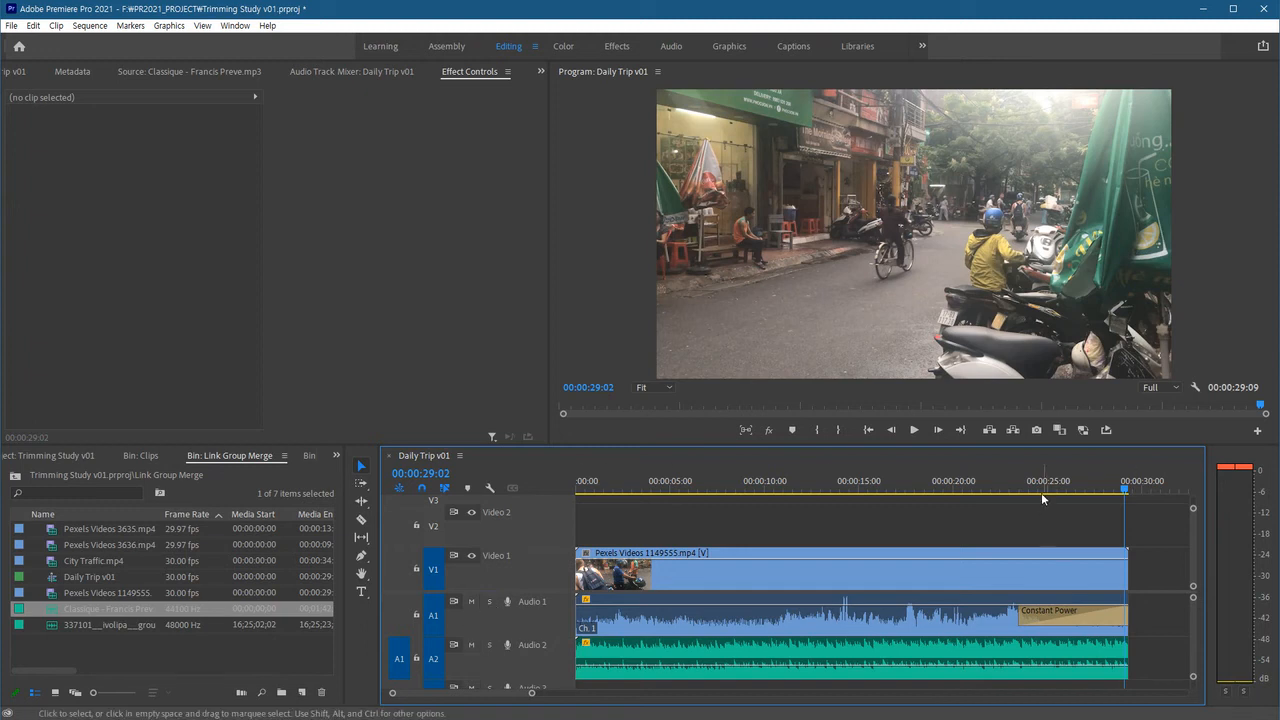
Add Level keyframes on the music clip at 23:12 and at its end, raising the end keyframe to swell the music.
click(1015, 488)
drag(1015, 488, 1019, 486)
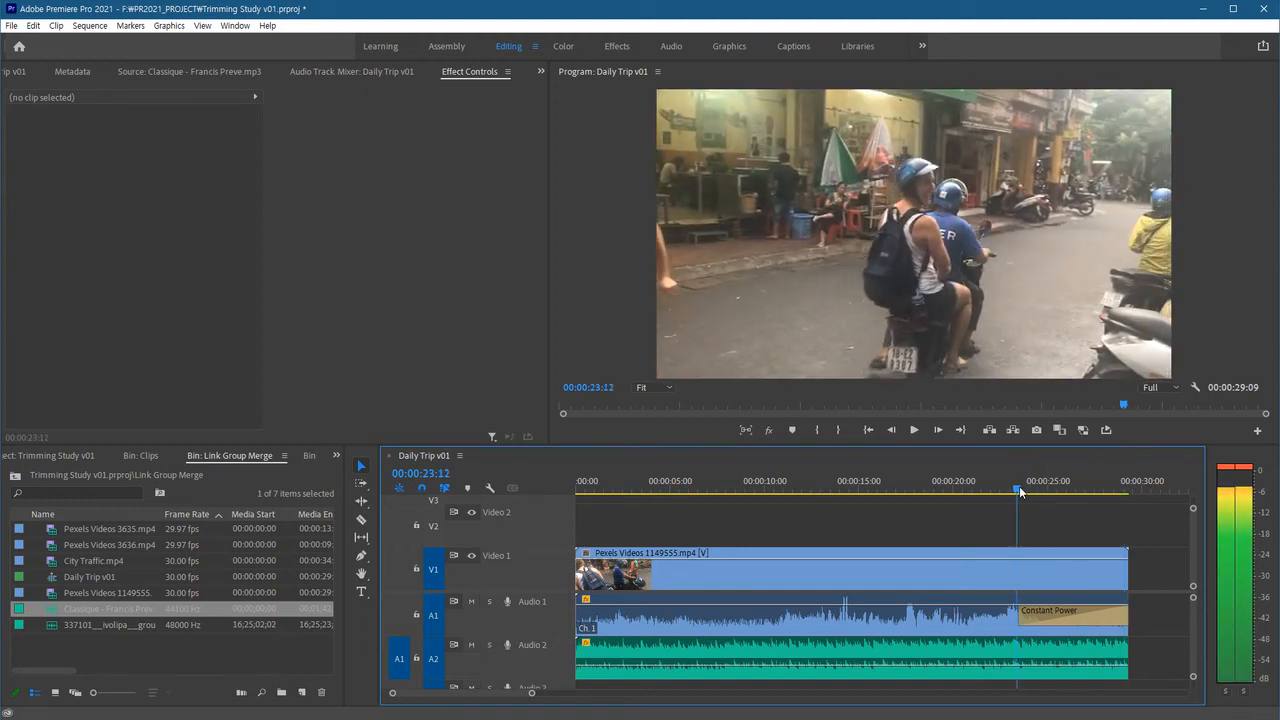
click(995, 656)
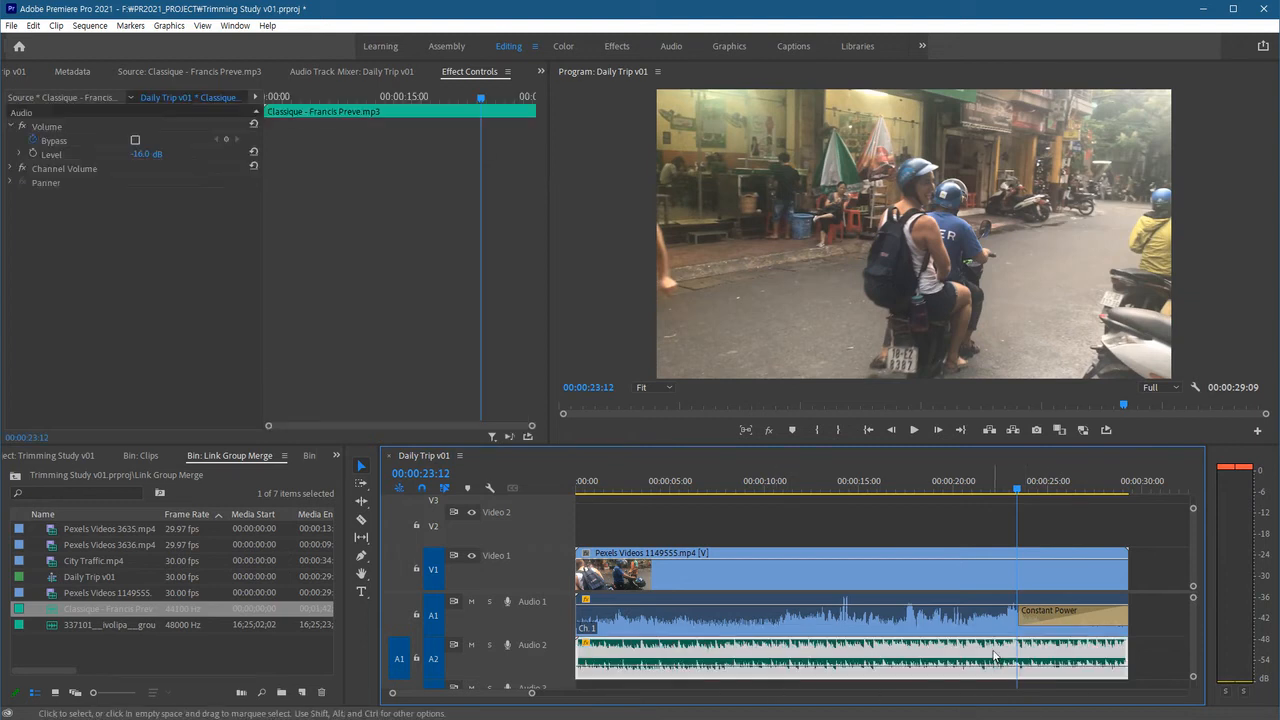
click(32, 154)
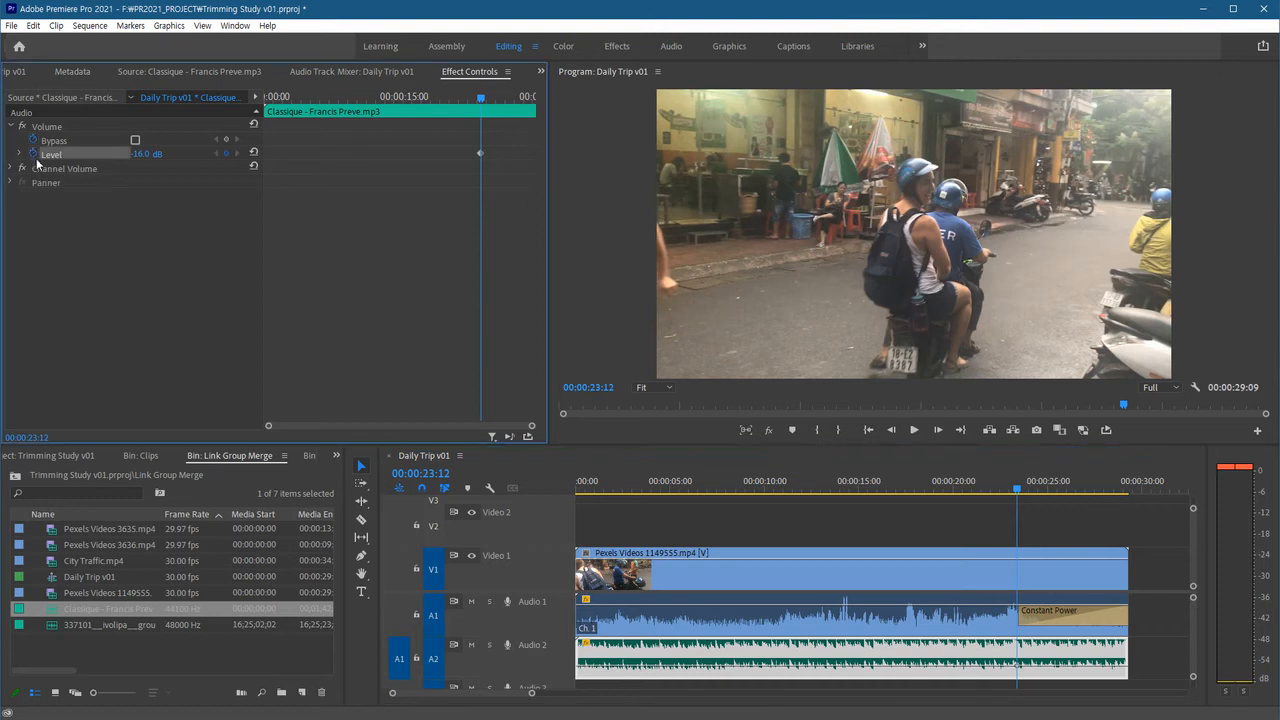
click(1020, 672)
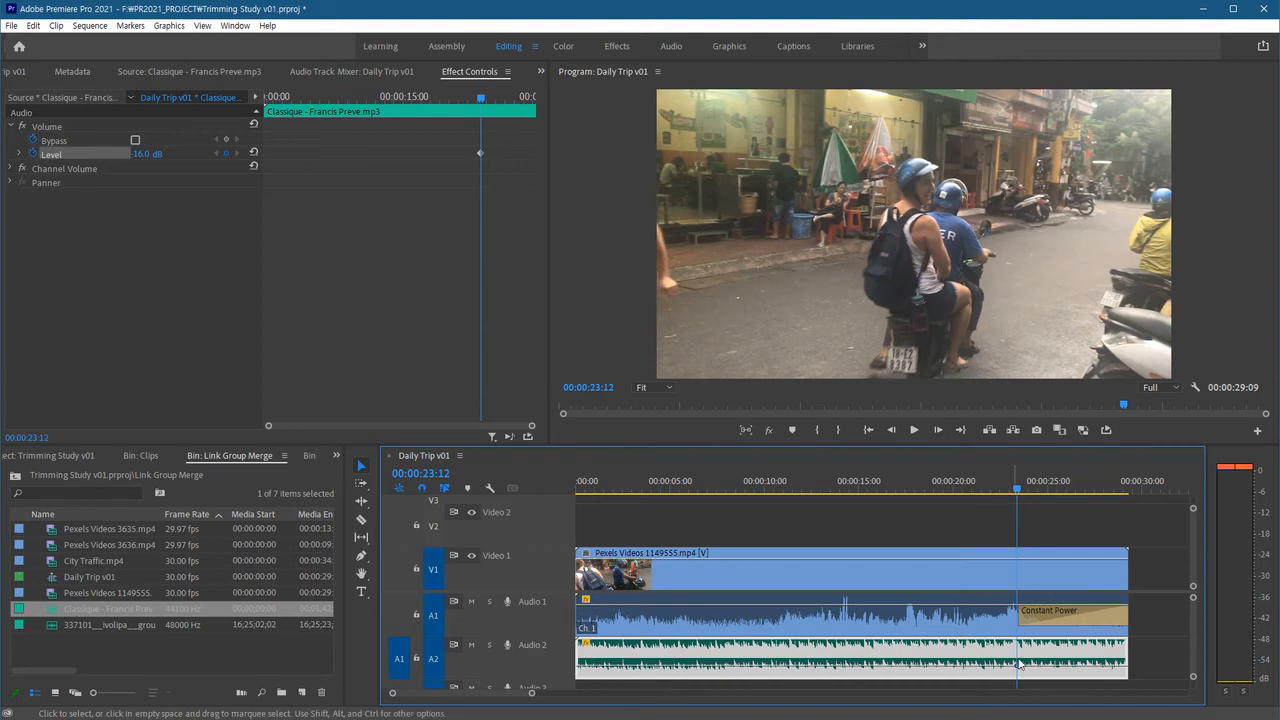
ctrl+click(1126, 670)
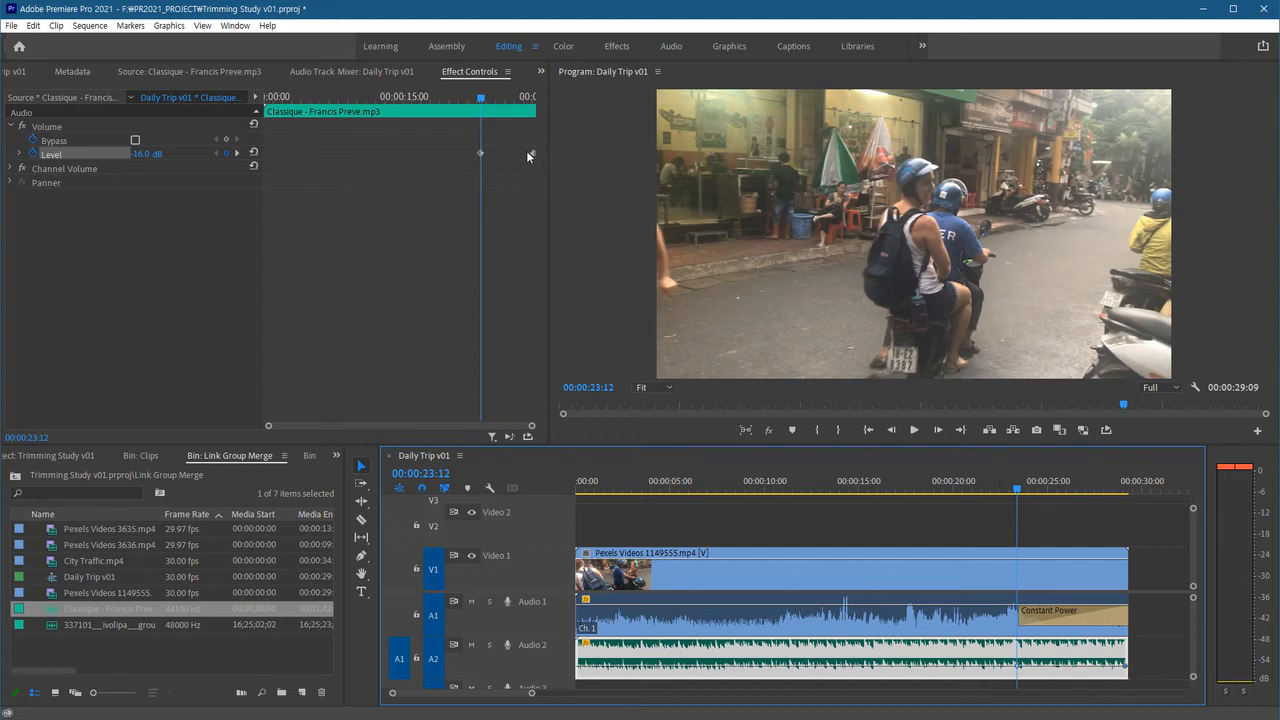
click(479, 427)
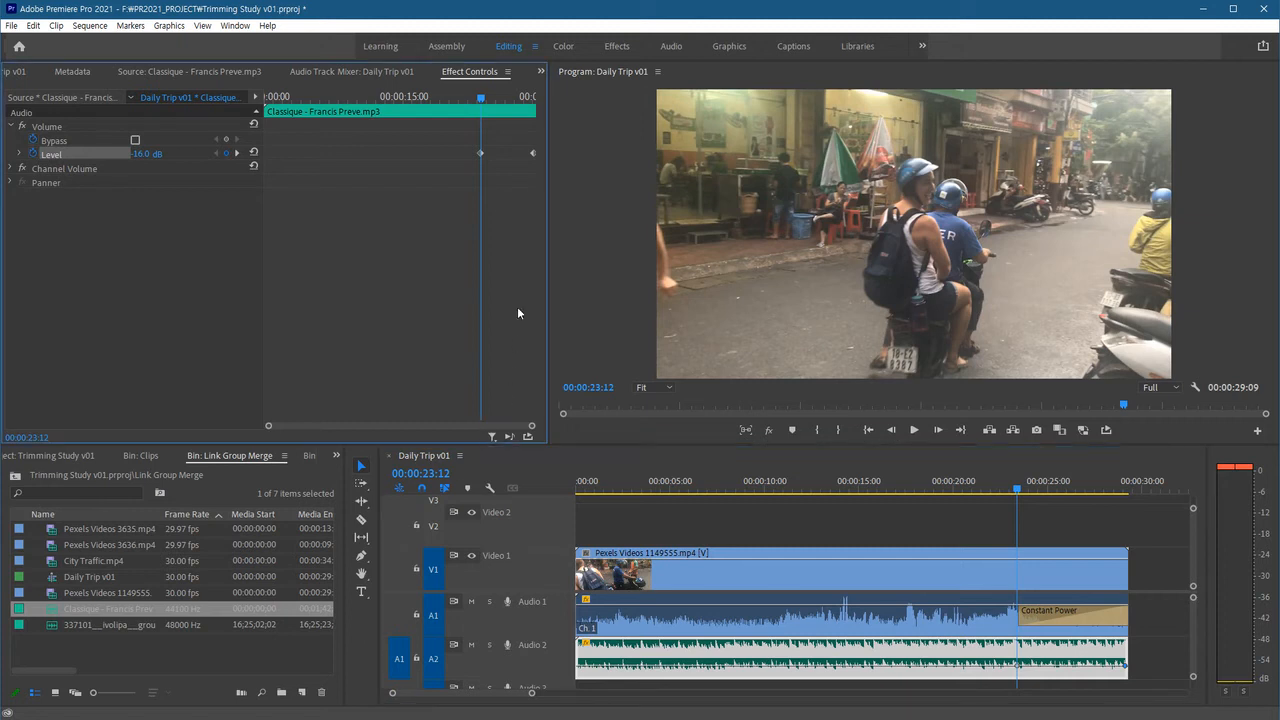
click(531, 154)
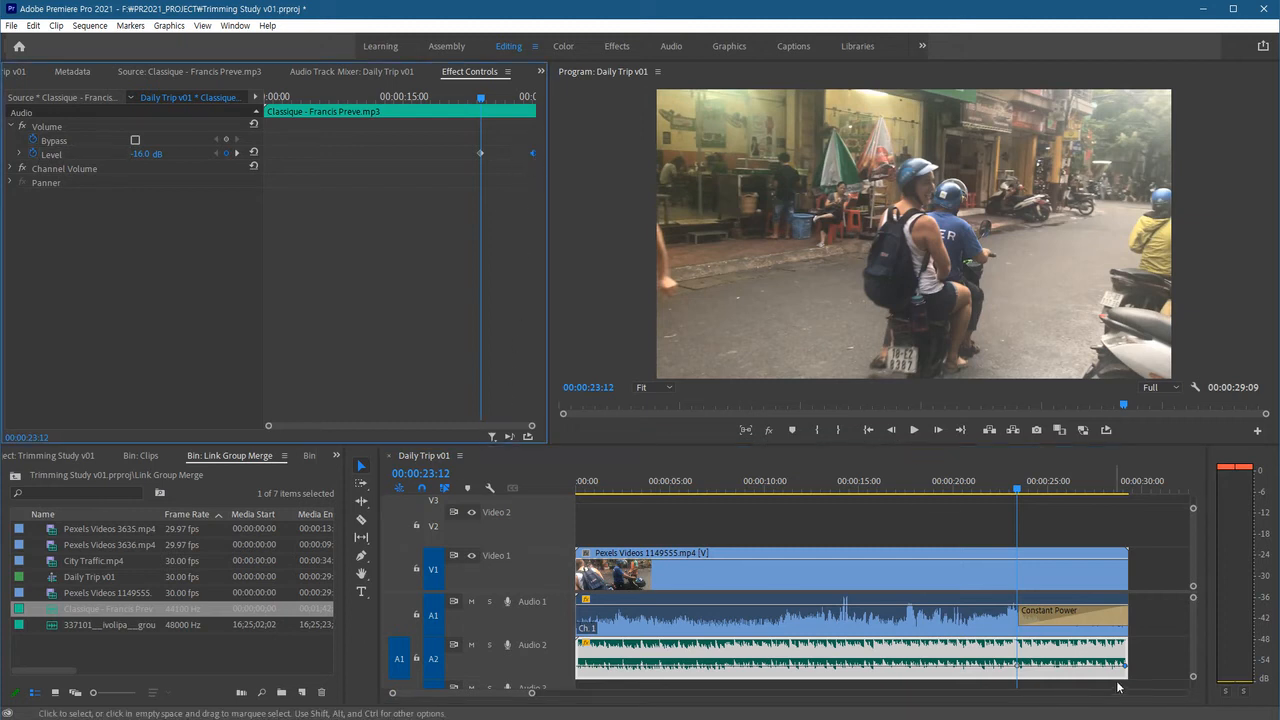
drag(1128, 674, 1125, 656)
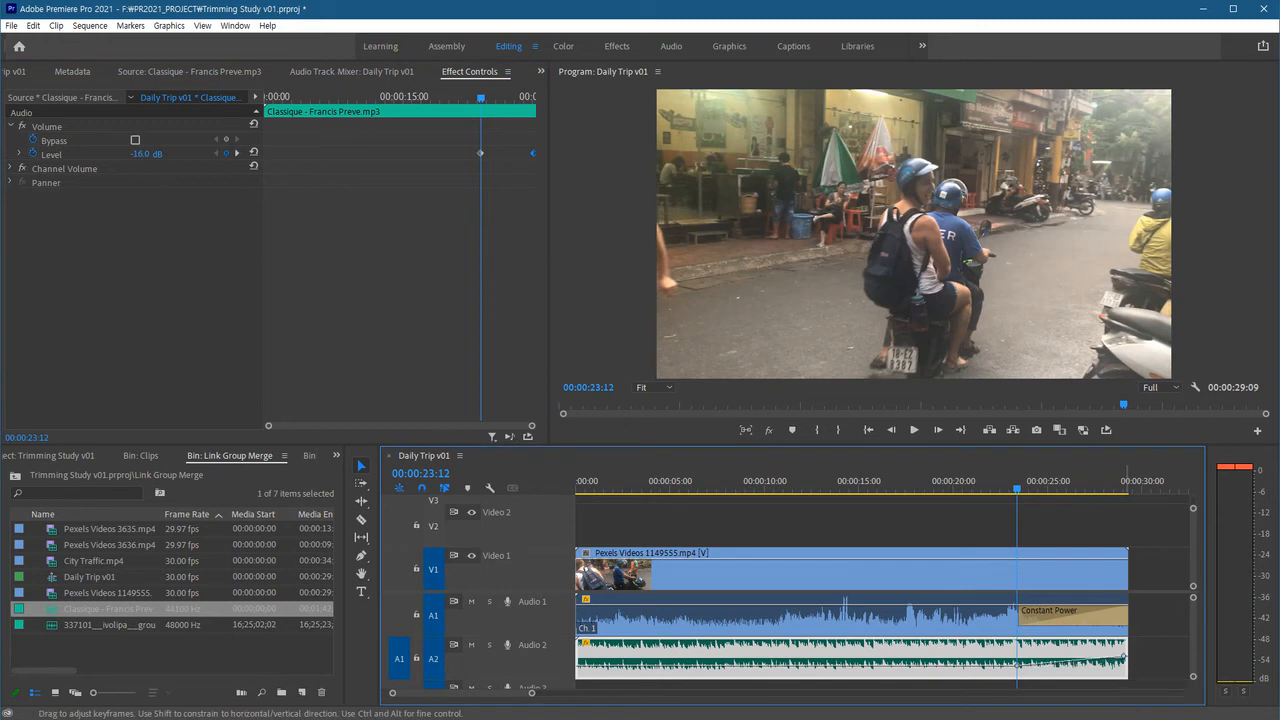
Play back the ending to hear the music rise as the clip audio fades.
click(993, 490)
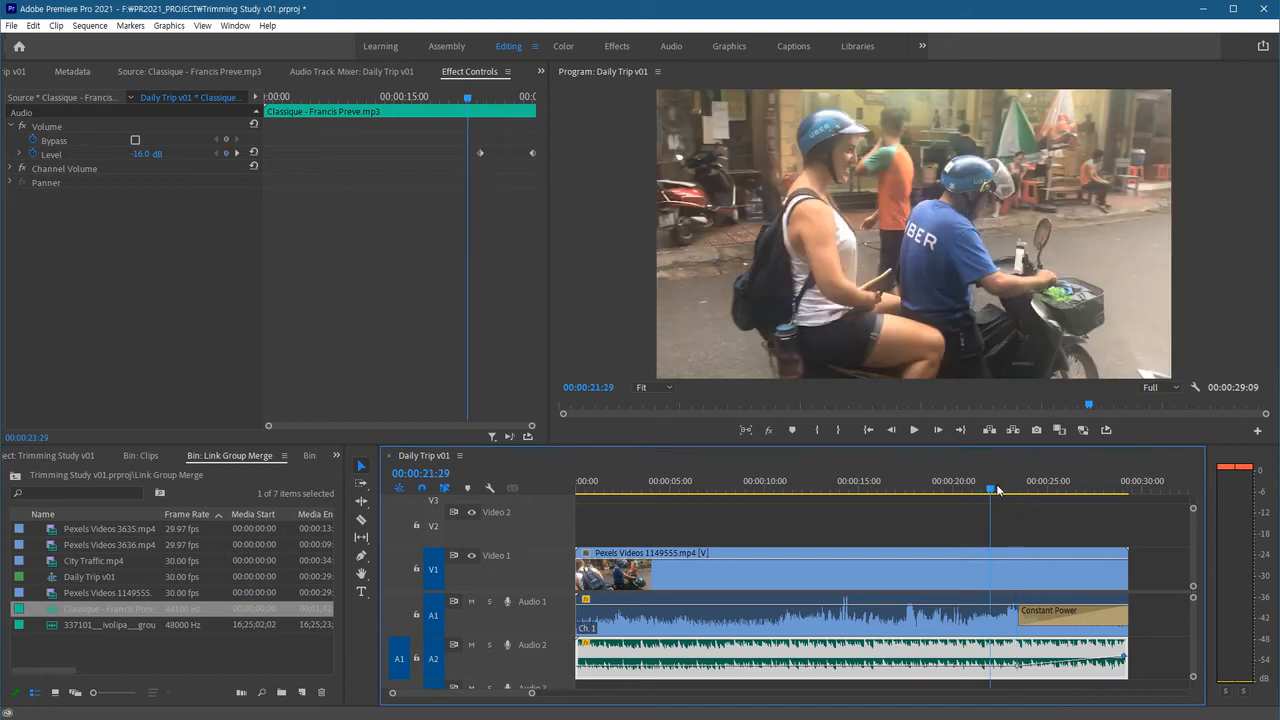
key(space)
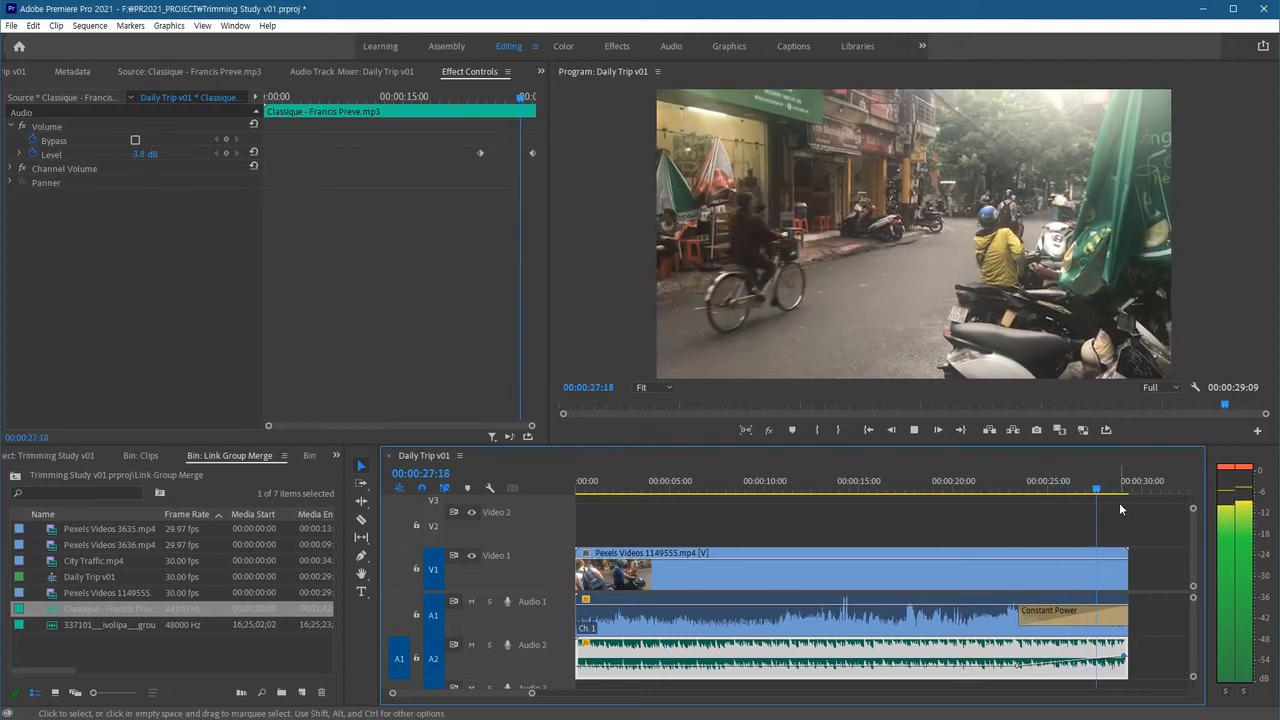
key(space)
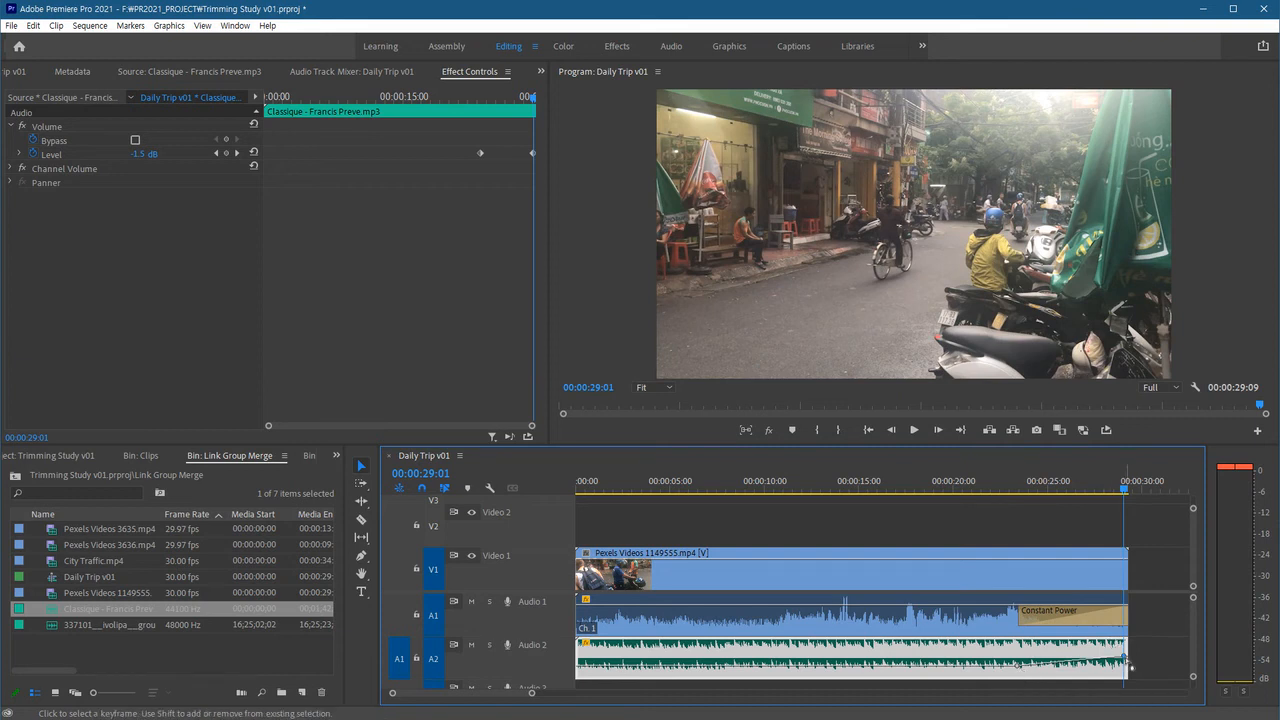
Raise the music's end Level keyframe to about 0.4 dB and play back the ending.
drag(1127, 663, 1126, 656)
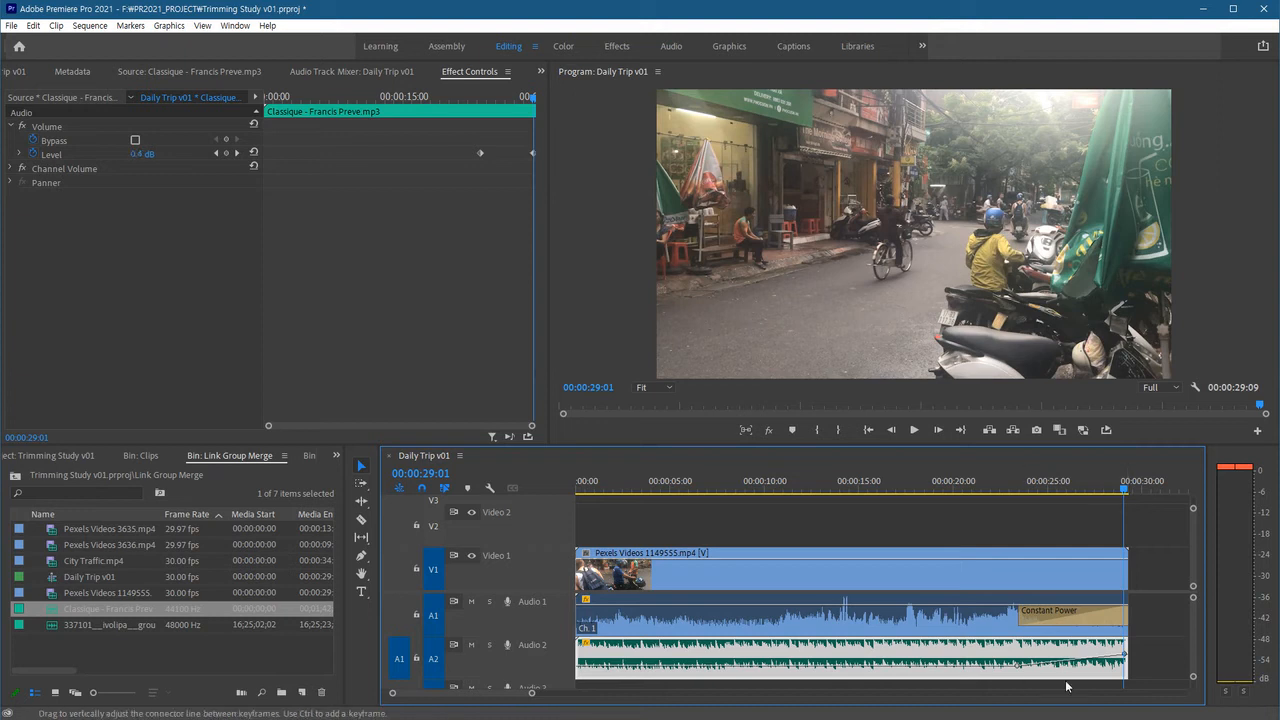
click(1012, 489)
key(space)
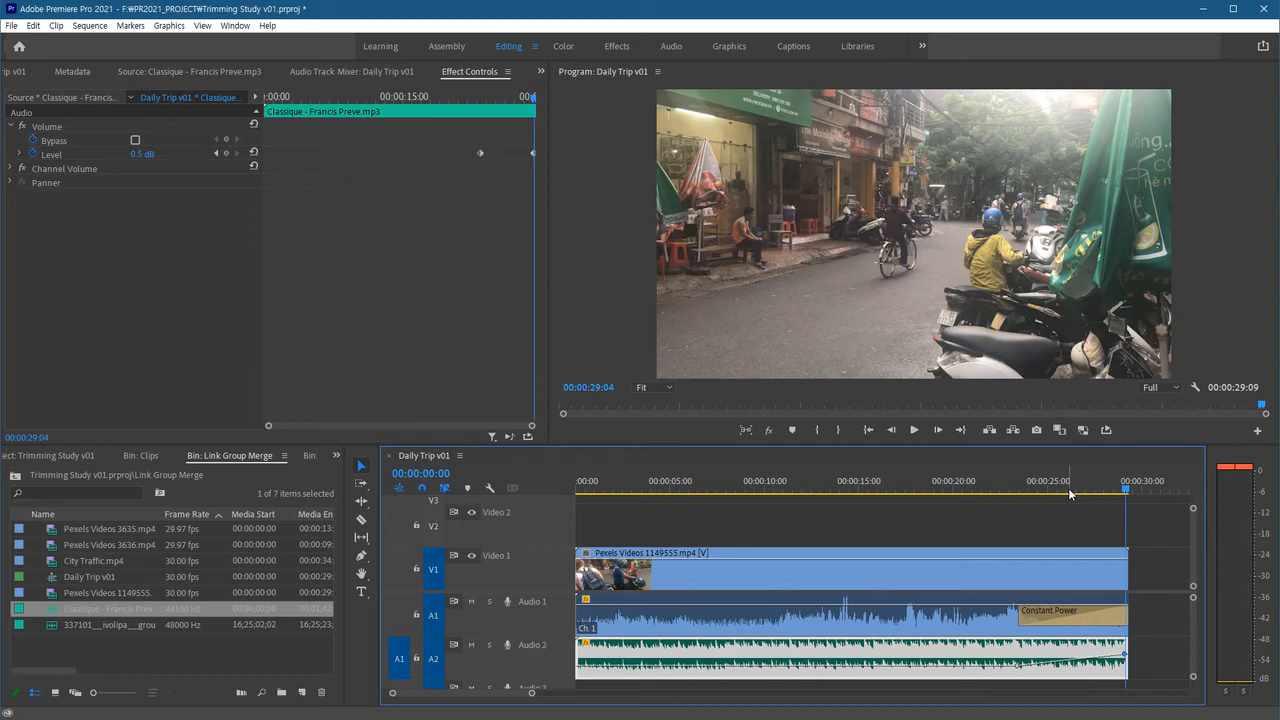
Return to the sequence start and select the clip audio and the music clip in turn to inspect their Volume levels.
key(Home)
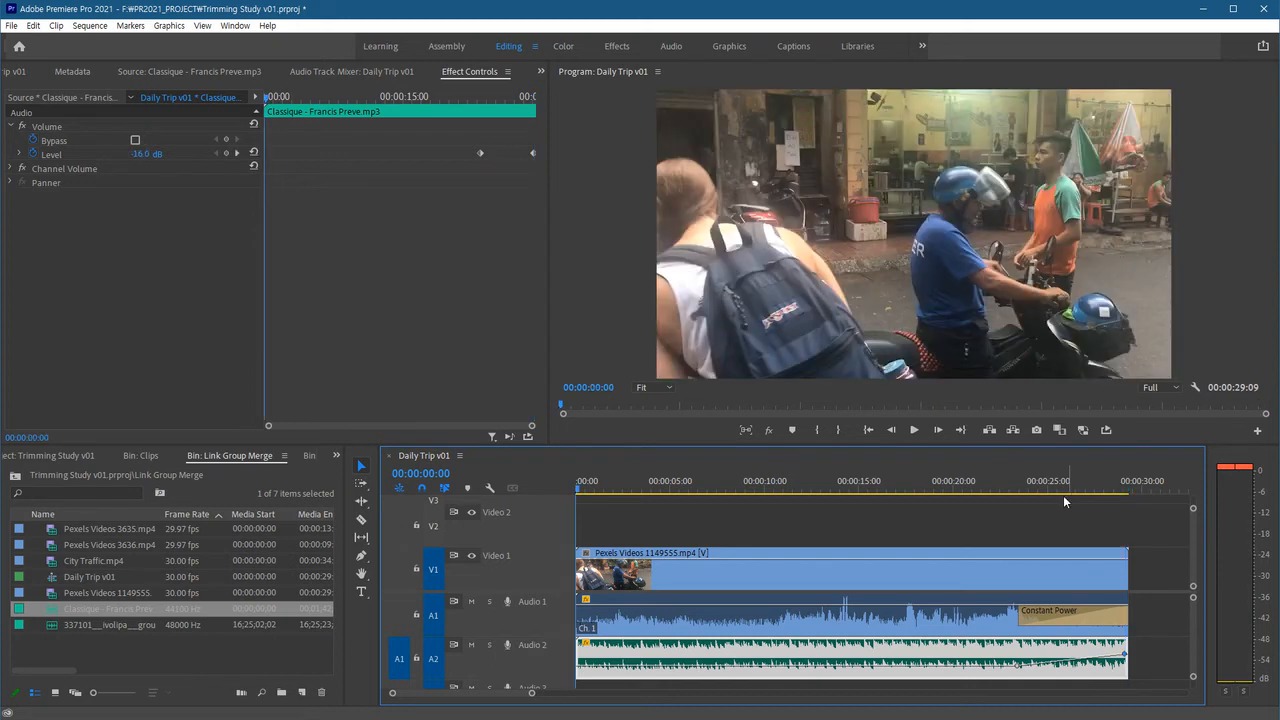
click(648, 512)
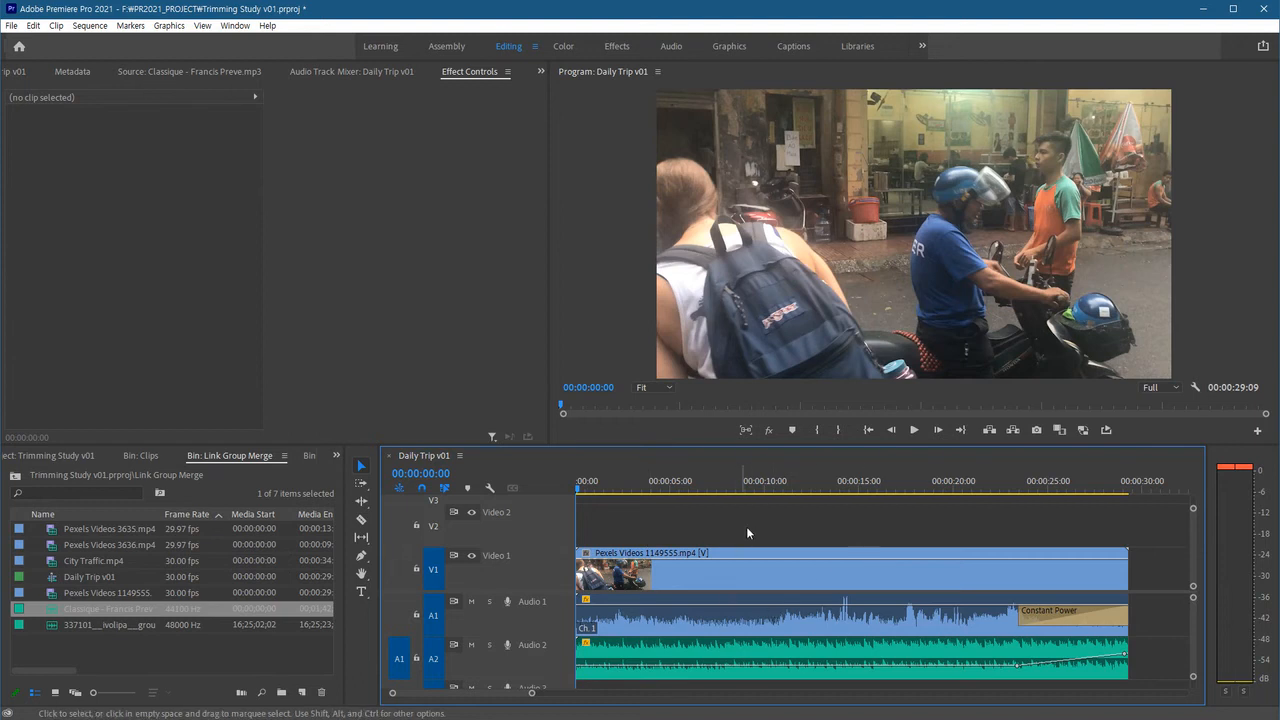
click(731, 584)
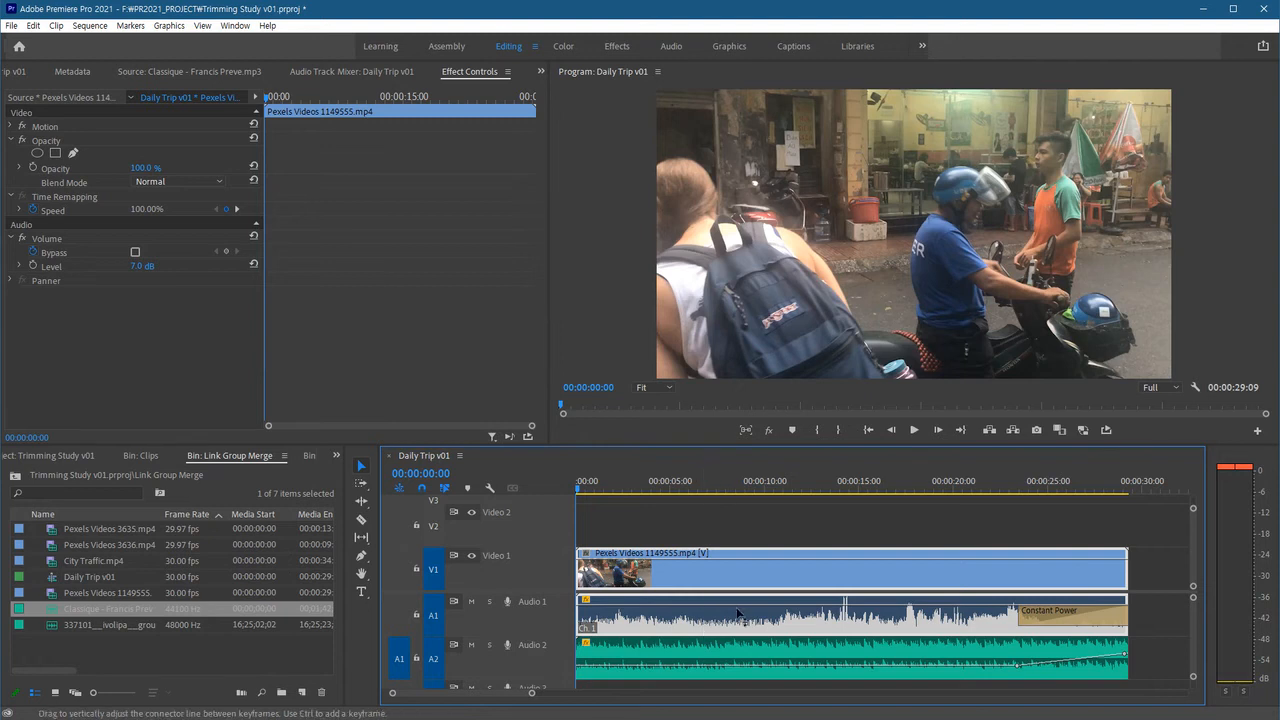
click(727, 654)
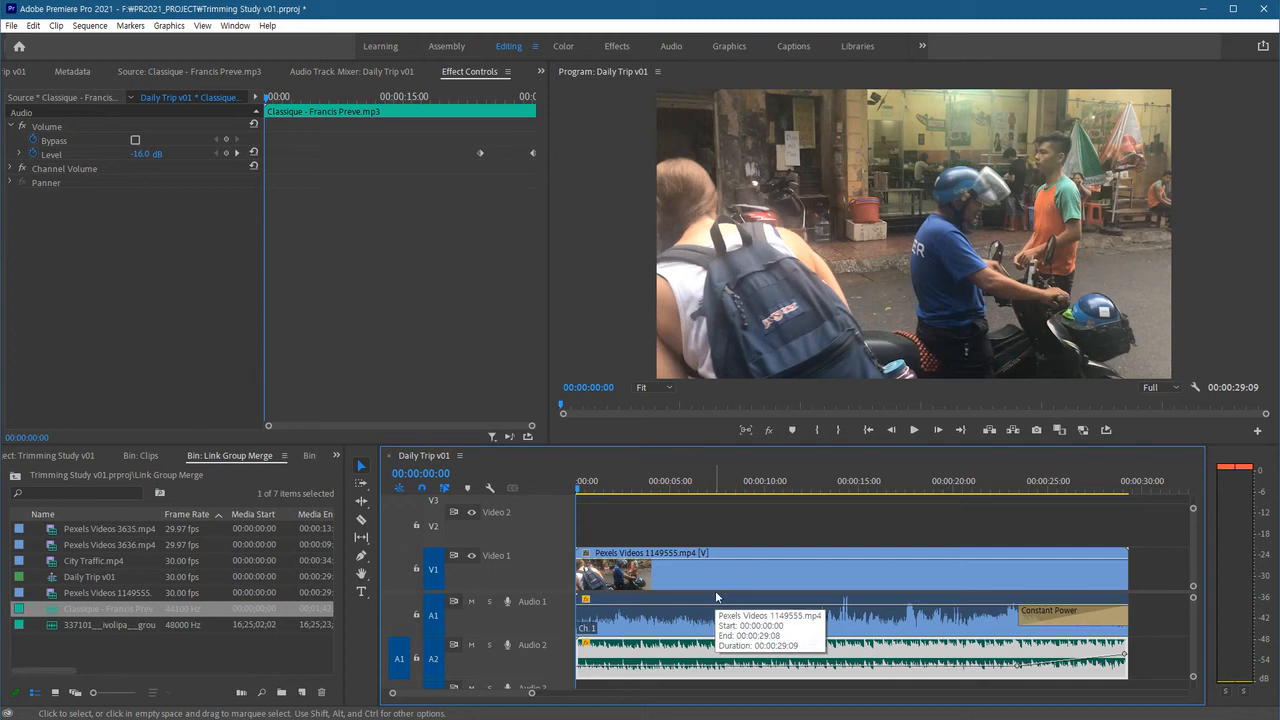
click(792, 531)
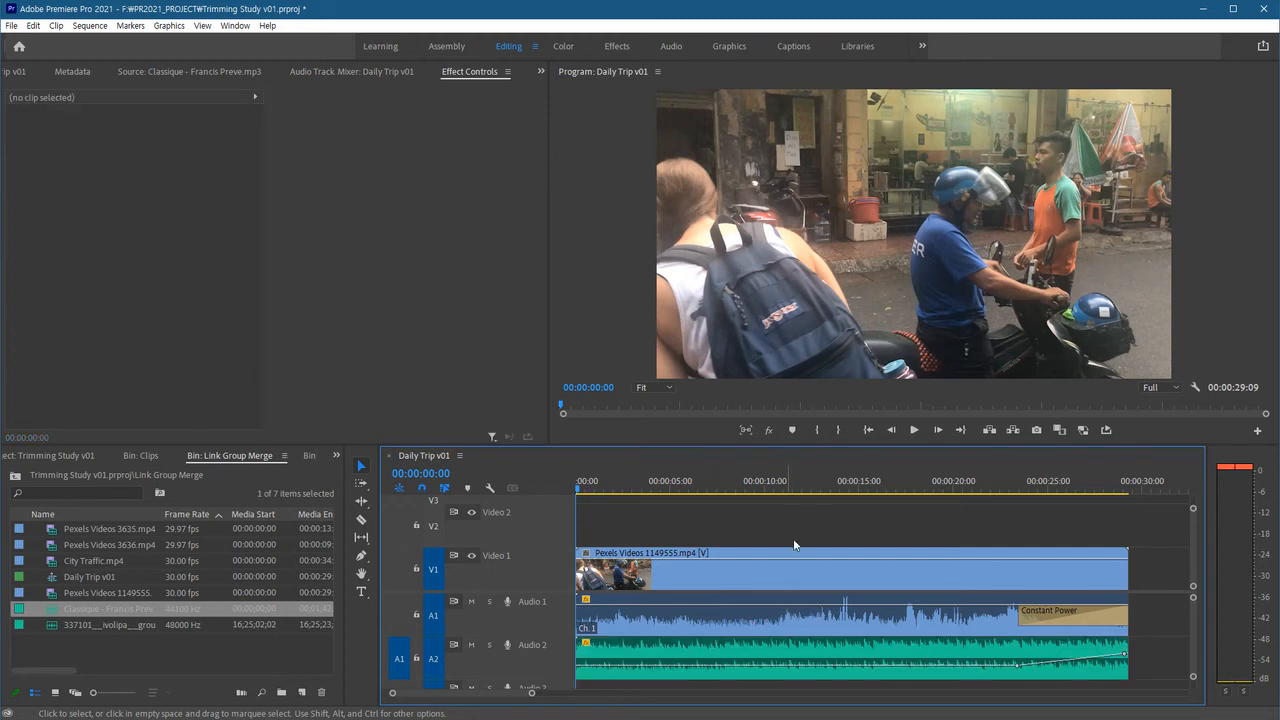
Unlink the video clip from its audio and select the video alone to check it.
right_click(813, 580)
click(860, 284)
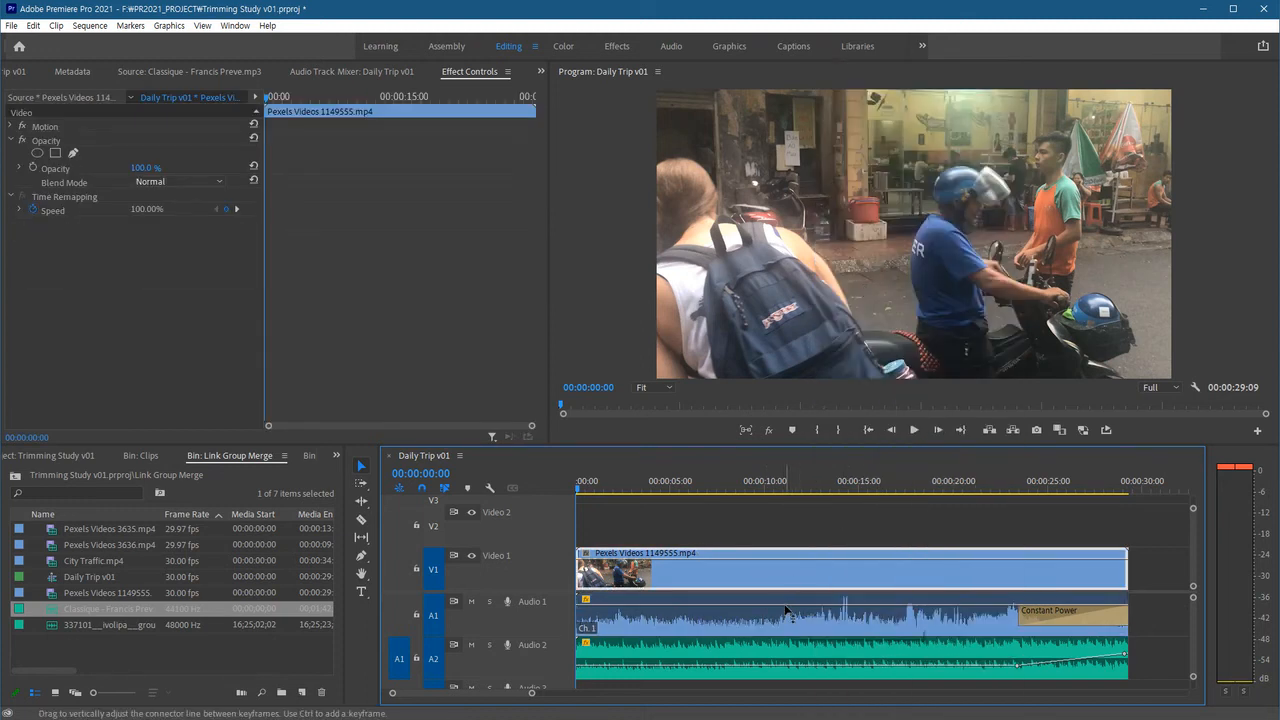
click(824, 513)
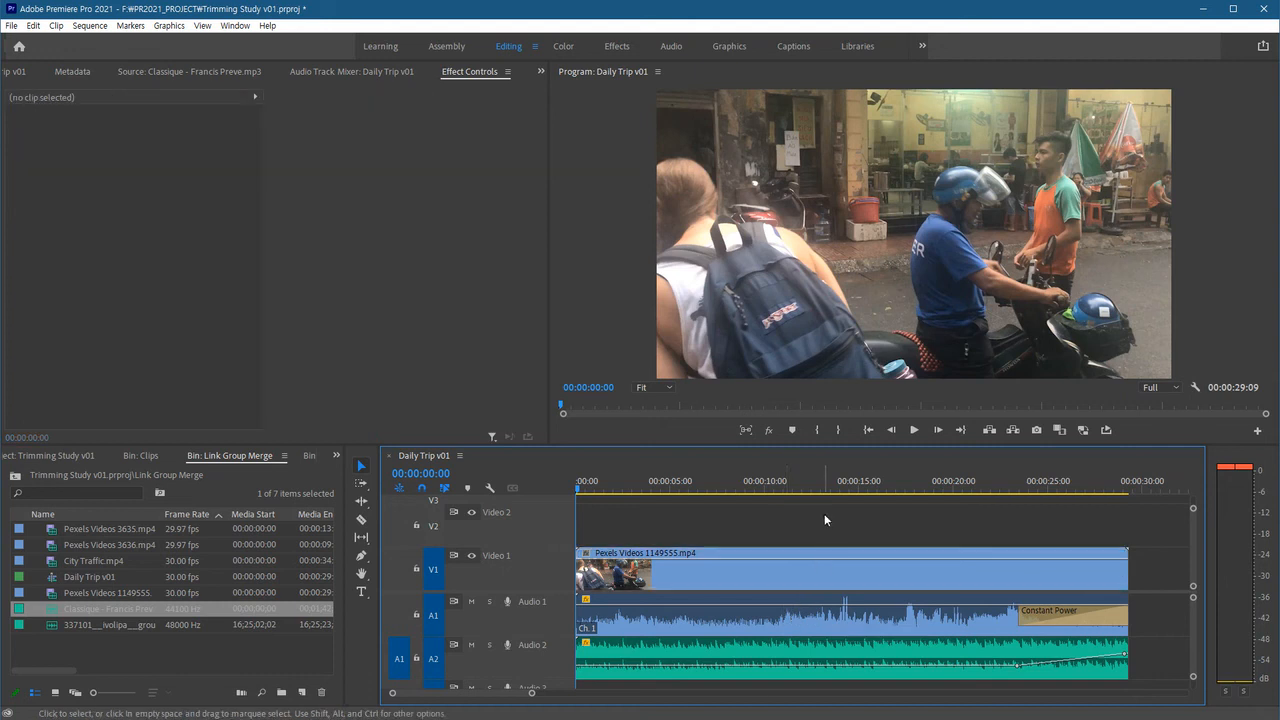
click(740, 580)
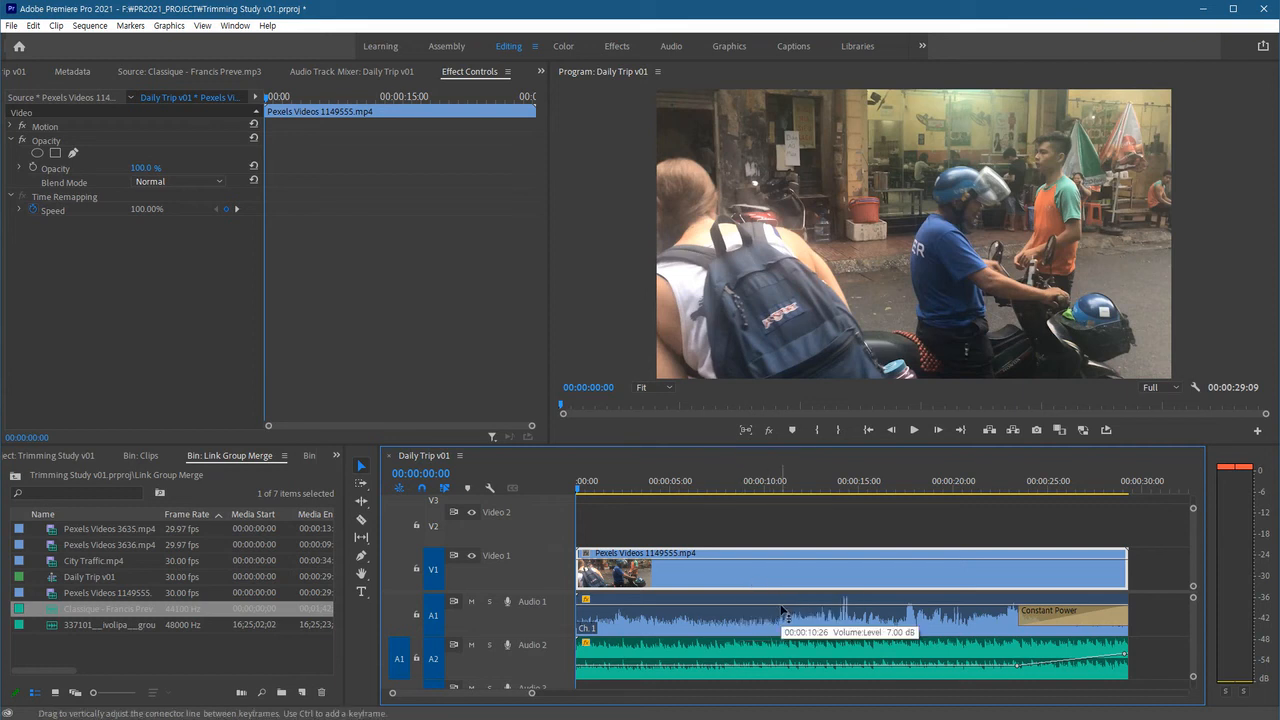
mouse_move(782, 612)
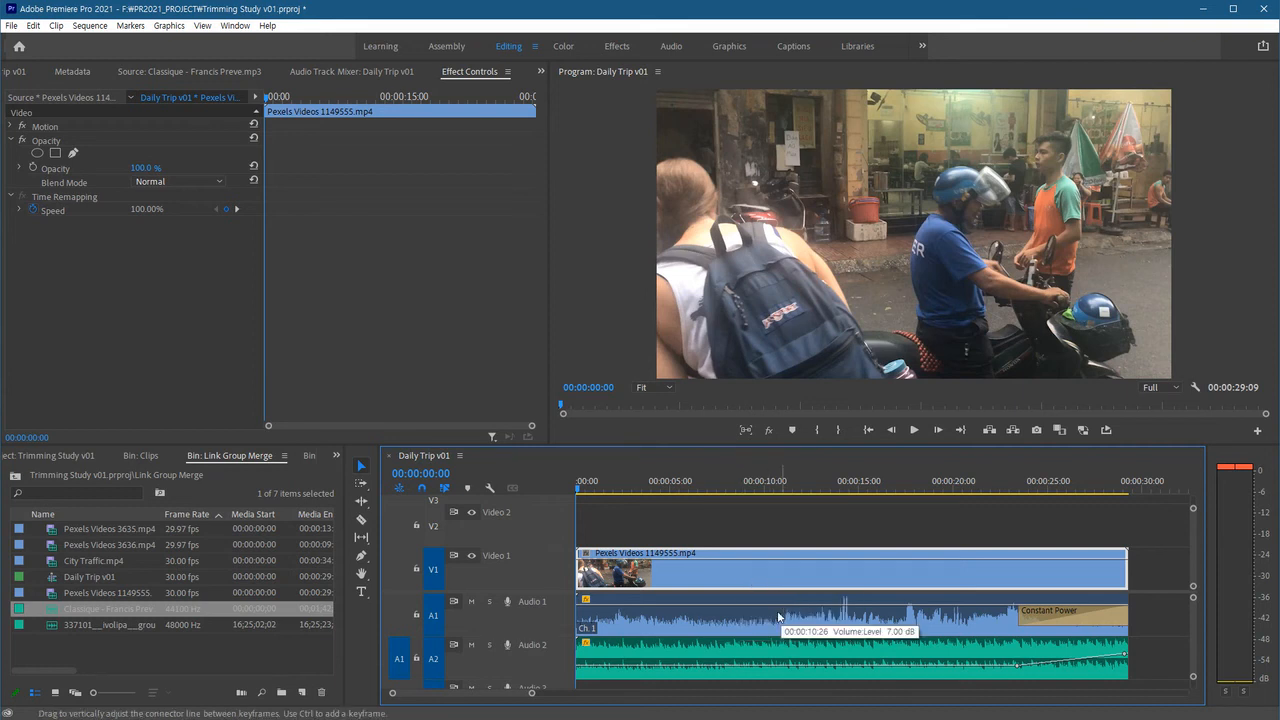
Select the video clip together with the music clip and link them.
shift+click(762, 664)
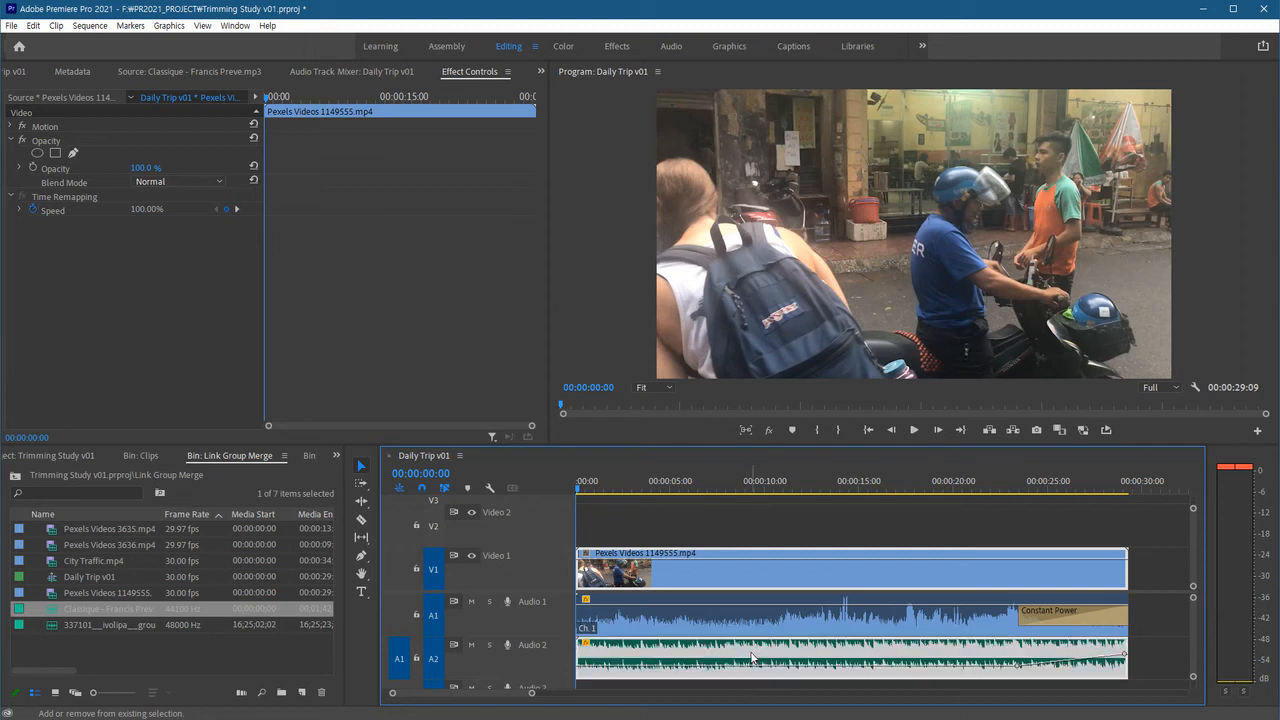
right_click(803, 657)
click(866, 205)
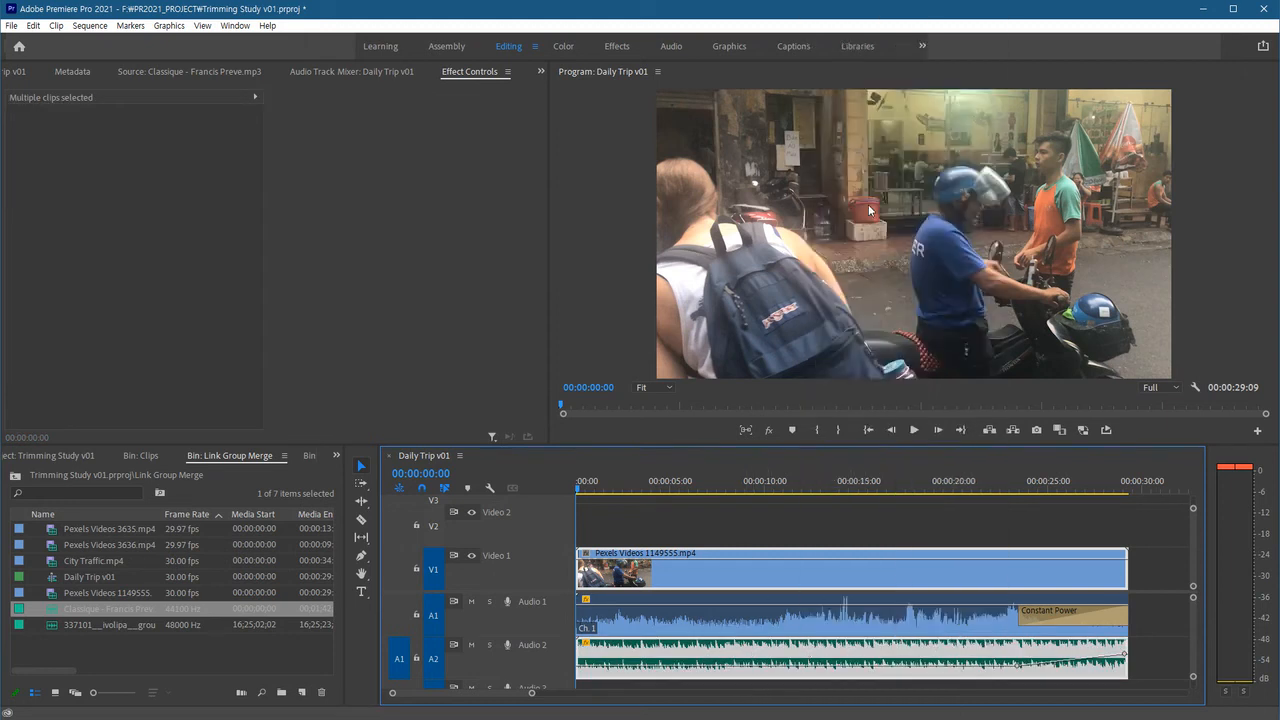
Try trimming the linked video clip's end and start, undoing each trim.
click(676, 535)
mouse_move(729, 577)
mouse_down()
mouse_move(890, 577)
mouse_move(706, 568)
mouse_move(836, 585)
mouse_move(848, 582)
mouse_move(720, 585)
mouse_move(956, 564)
mouse_move(738, 587)
mouse_up()
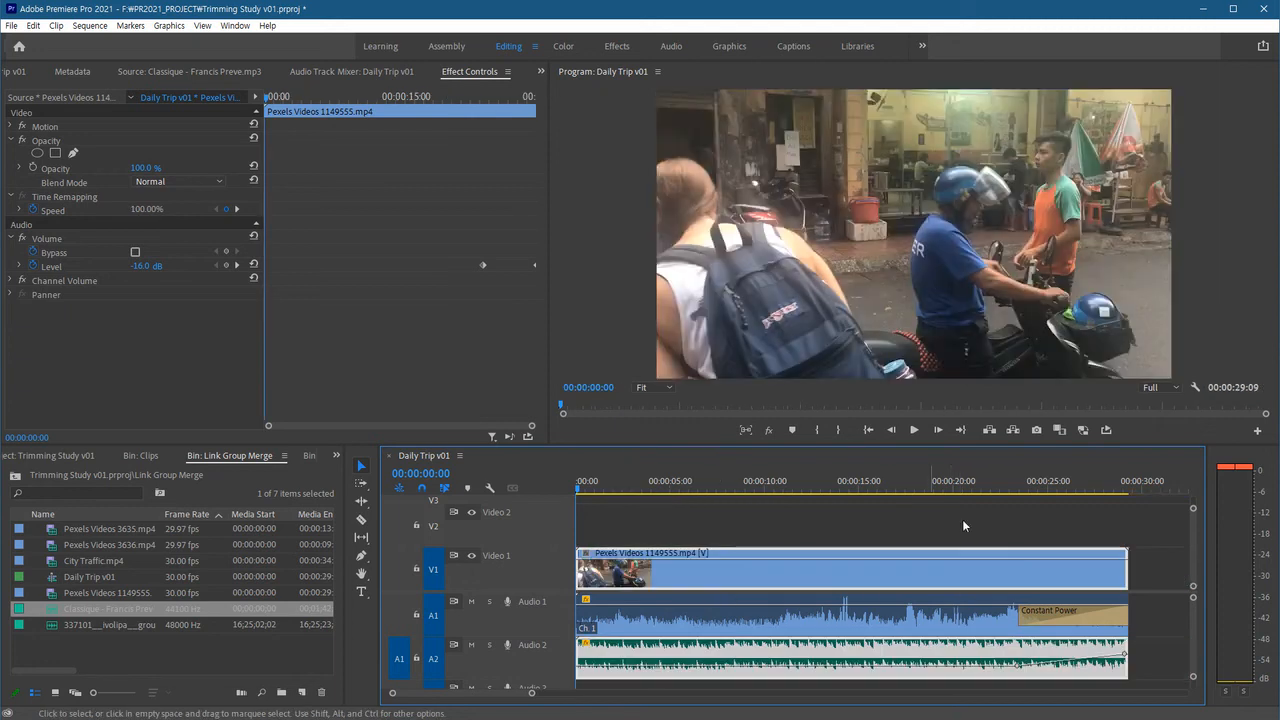
click(1031, 532)
drag(1125, 572, 993, 576)
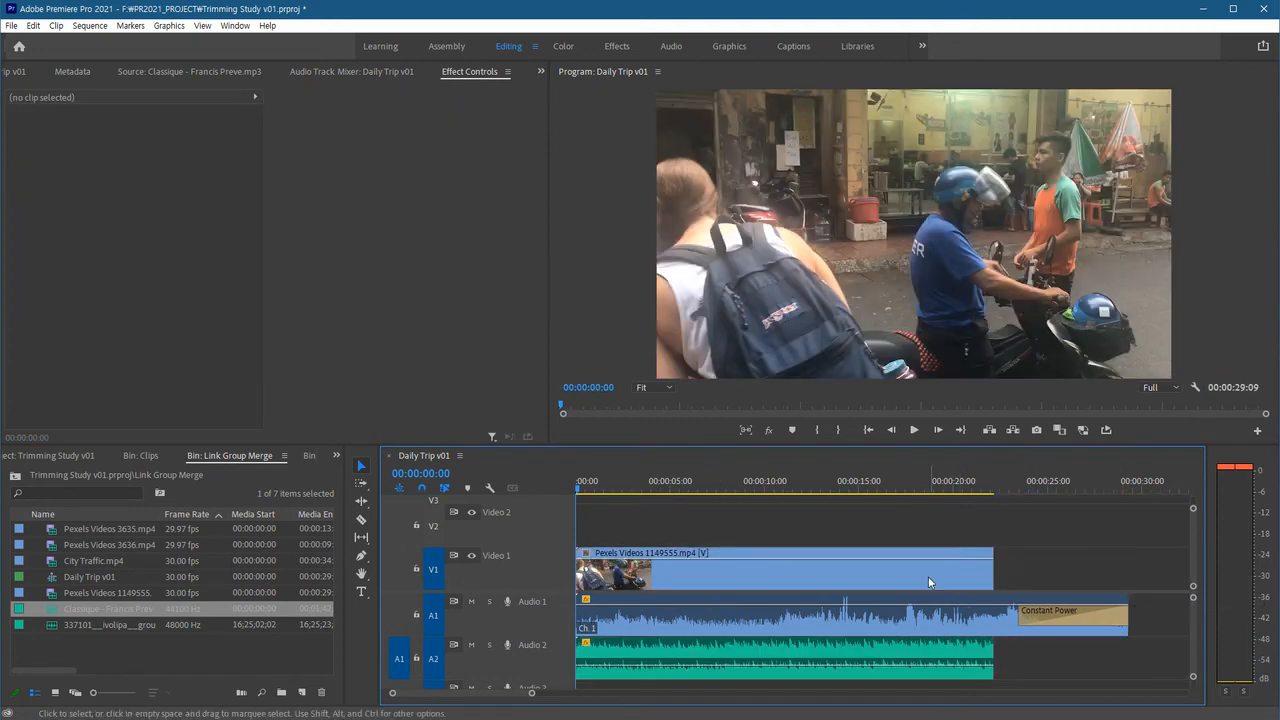
key(ctrl+z)
drag(579, 575, 790, 572)
key(ctrl+z)
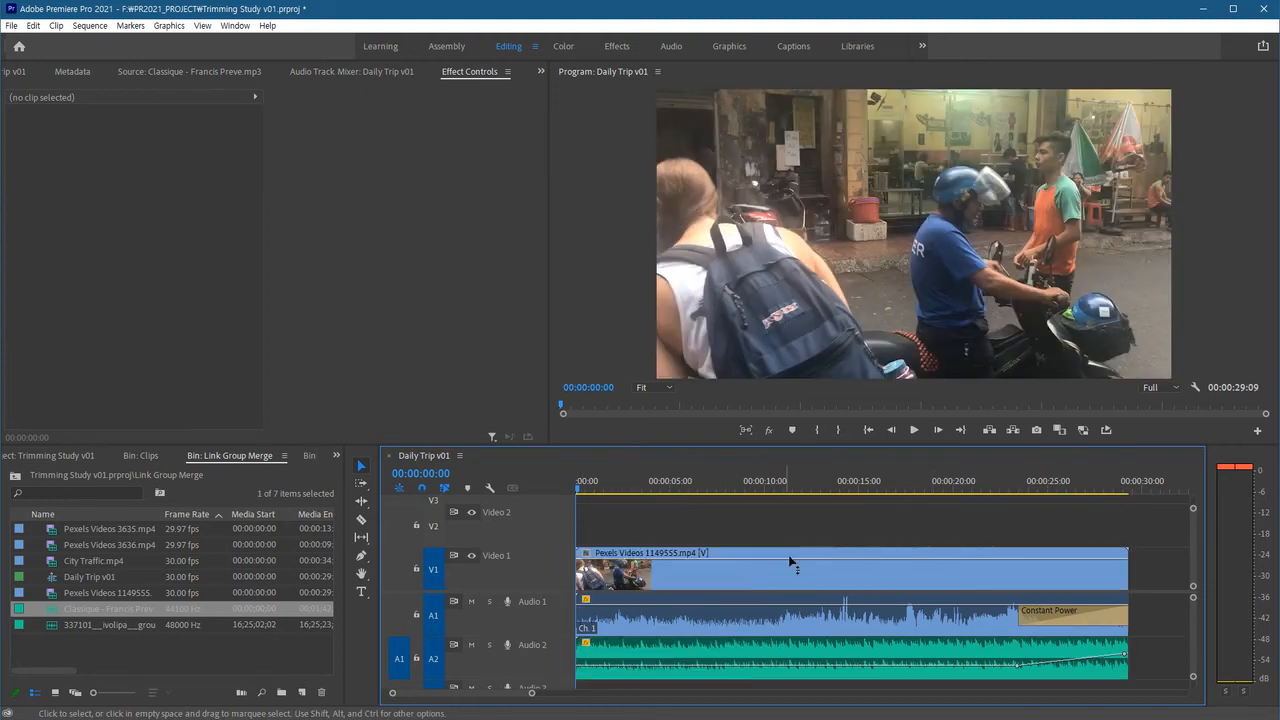
Select the clip audio and the music clip to check which clips are linked to the video.
click(706, 628)
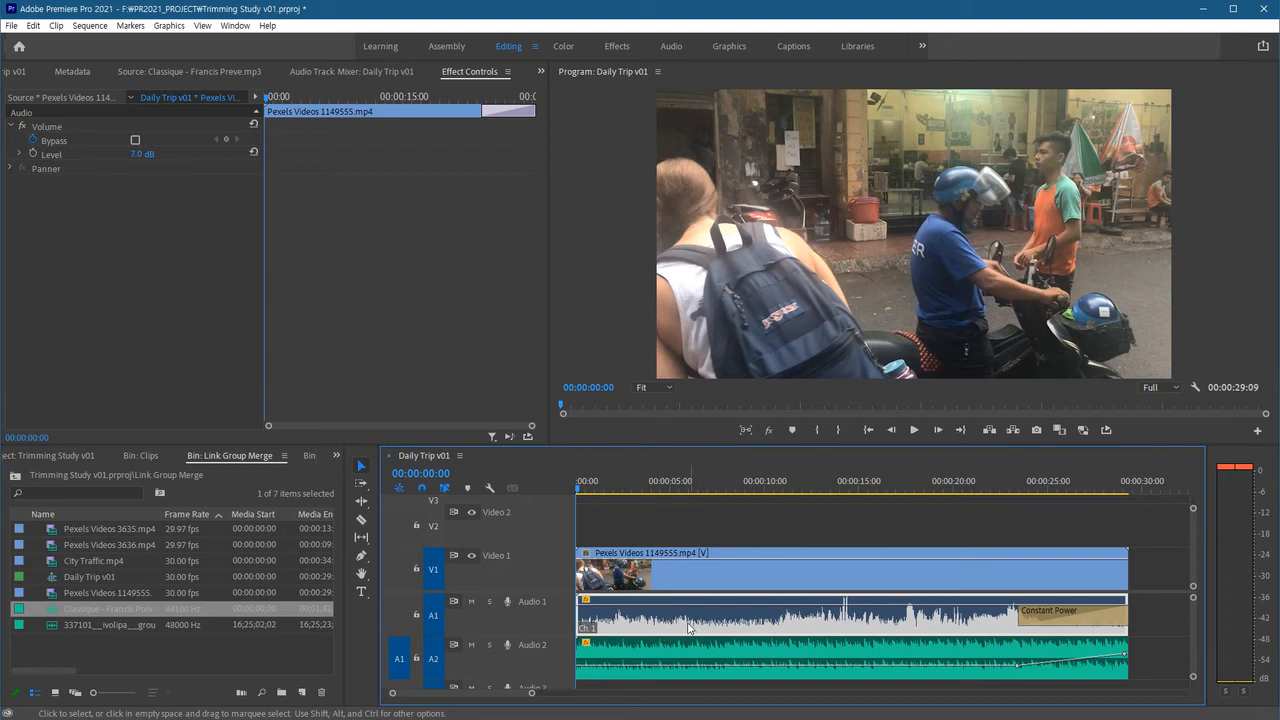
click(740, 661)
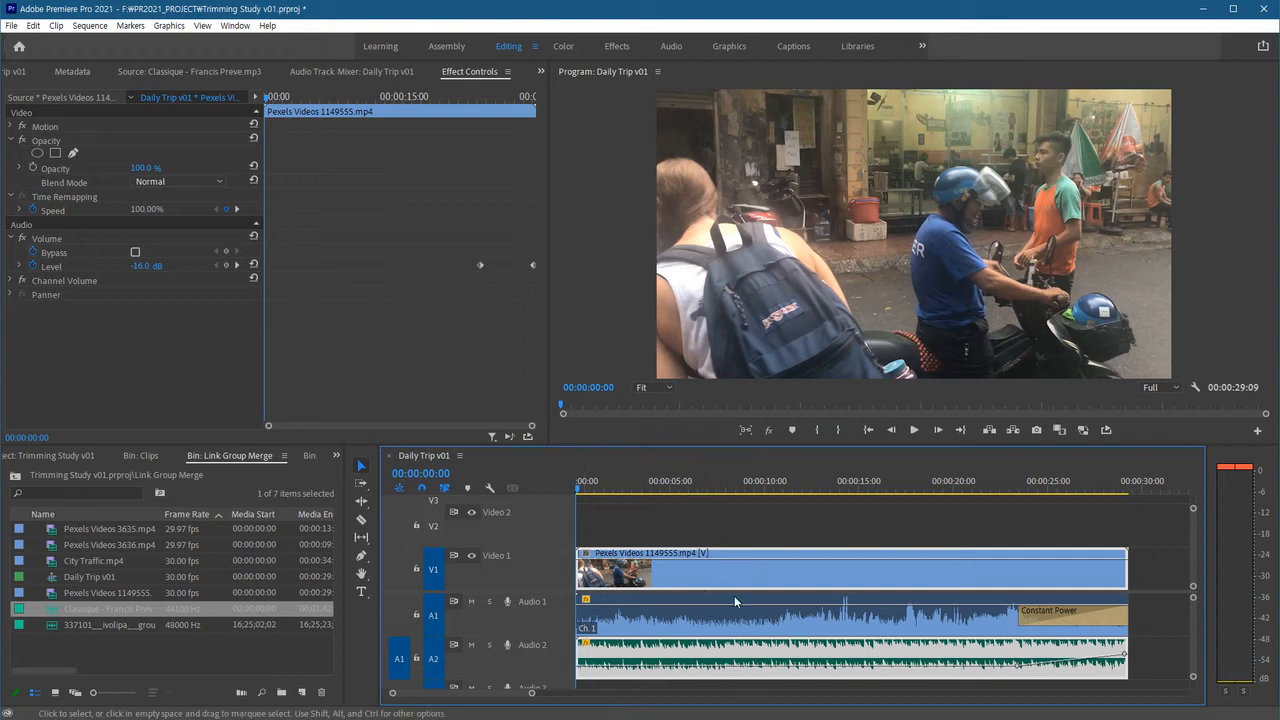
right_click(766, 588)
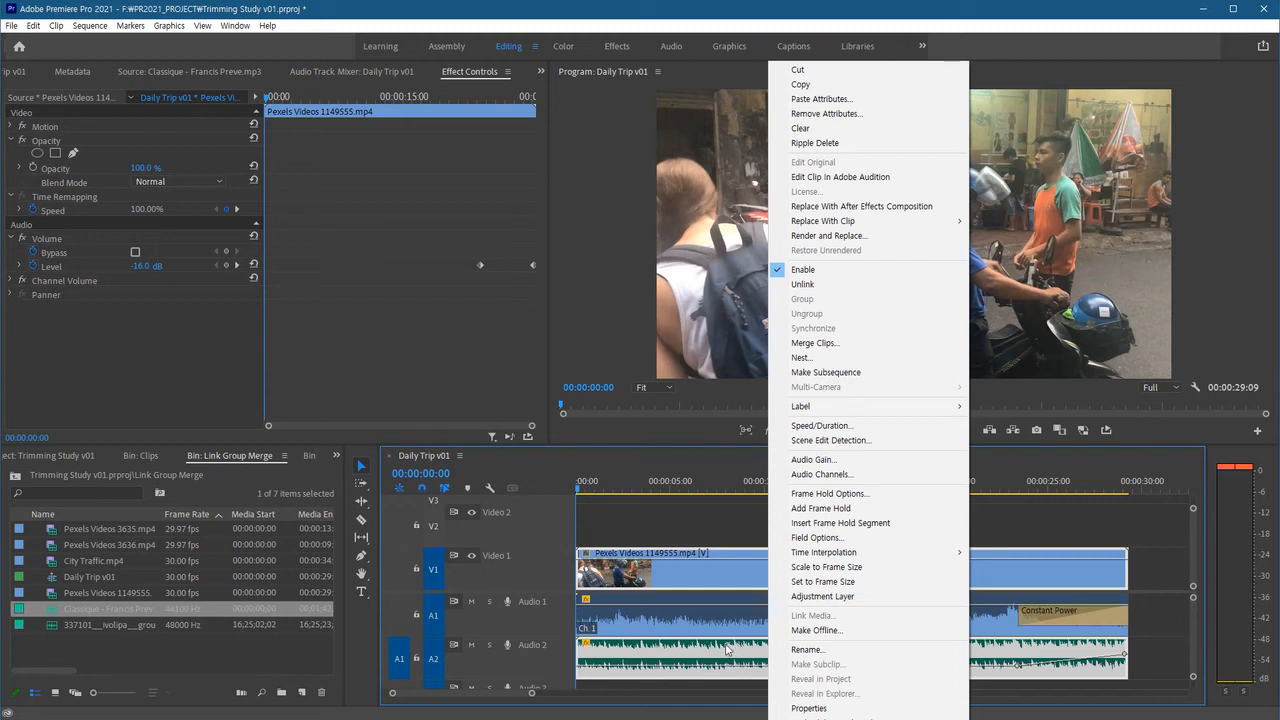
click(685, 518)
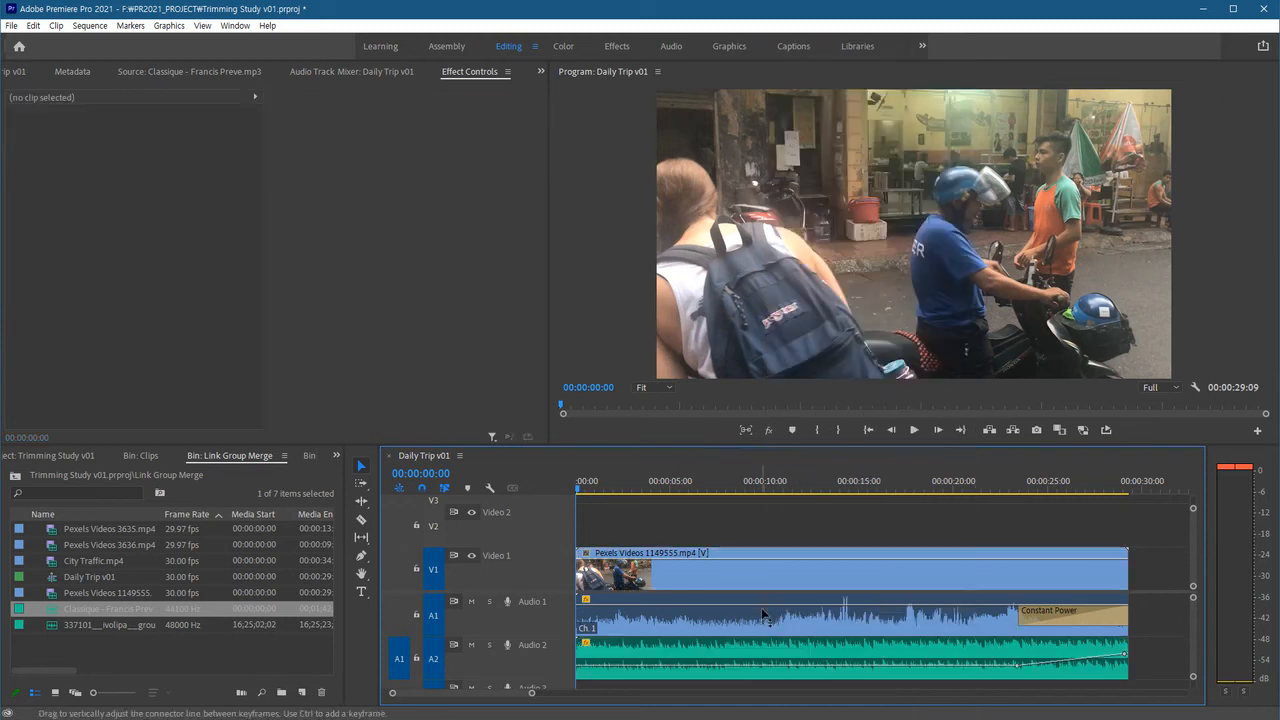
Unlink the video clip from the music clip.
click(776, 570)
right_click(778, 570)
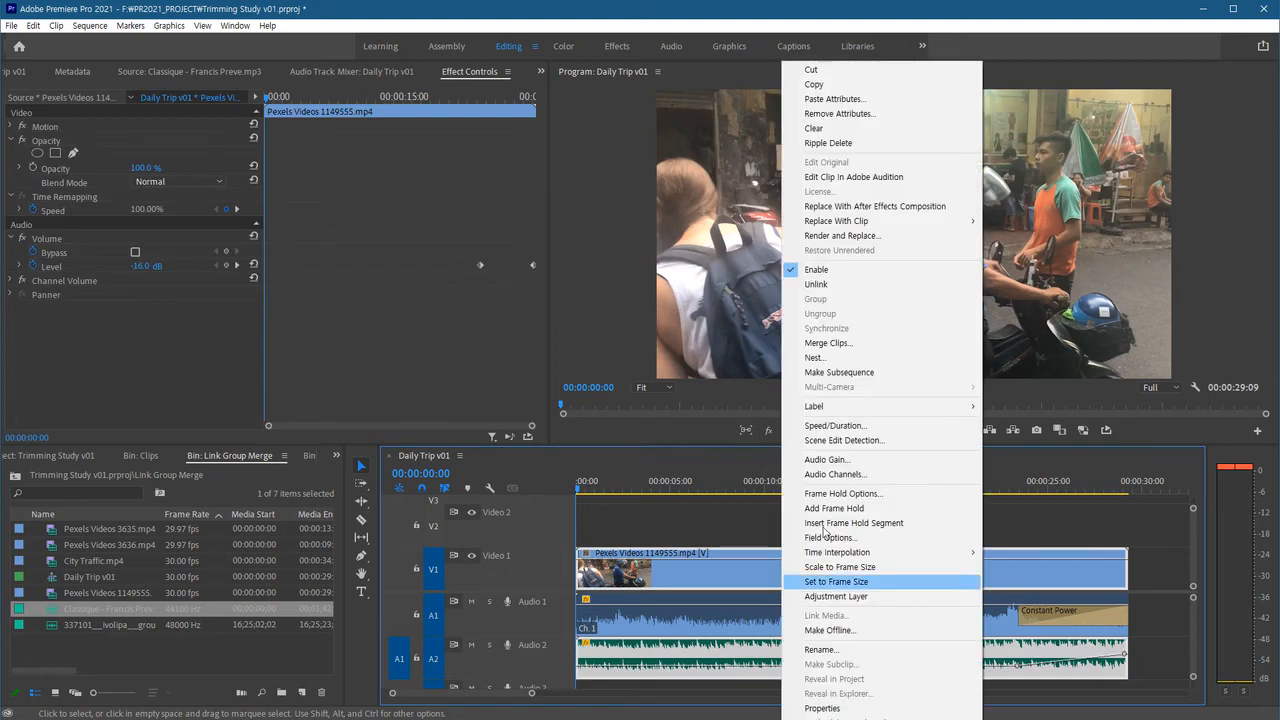
click(845, 288)
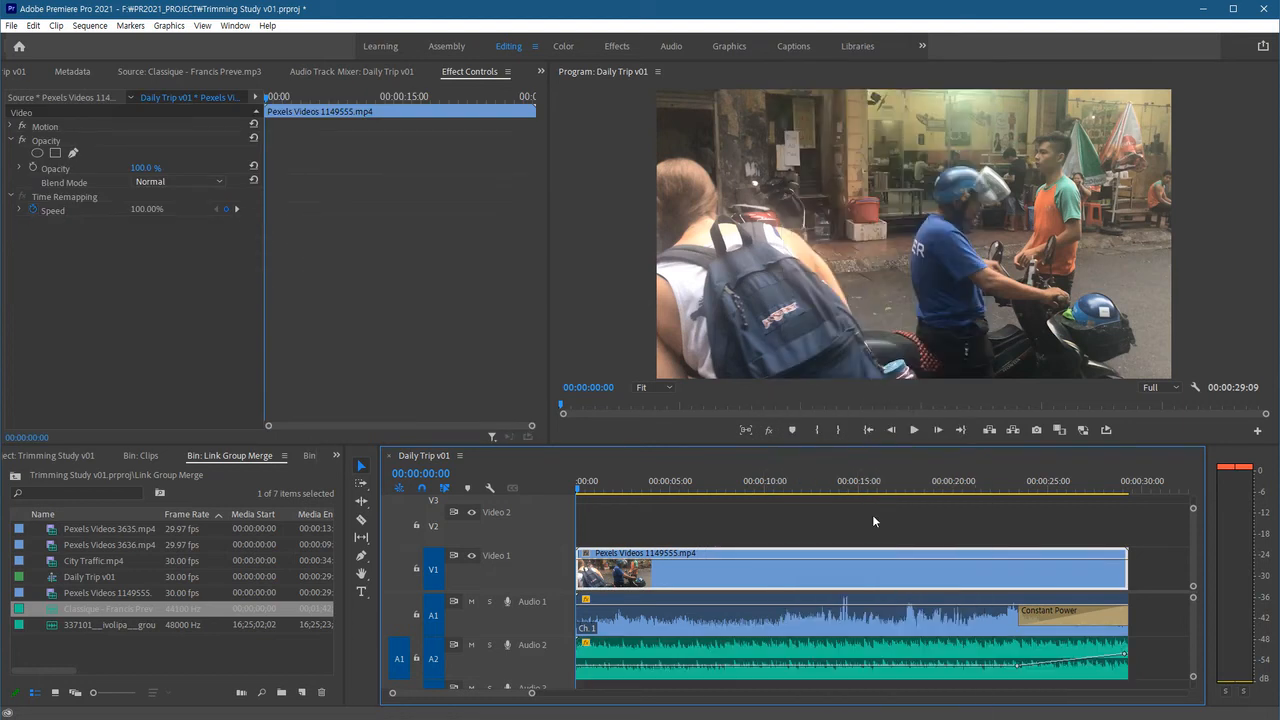
click(821, 534)
Select the video clip with its original audio and link them again.
click(778, 581)
shift+click(761, 617)
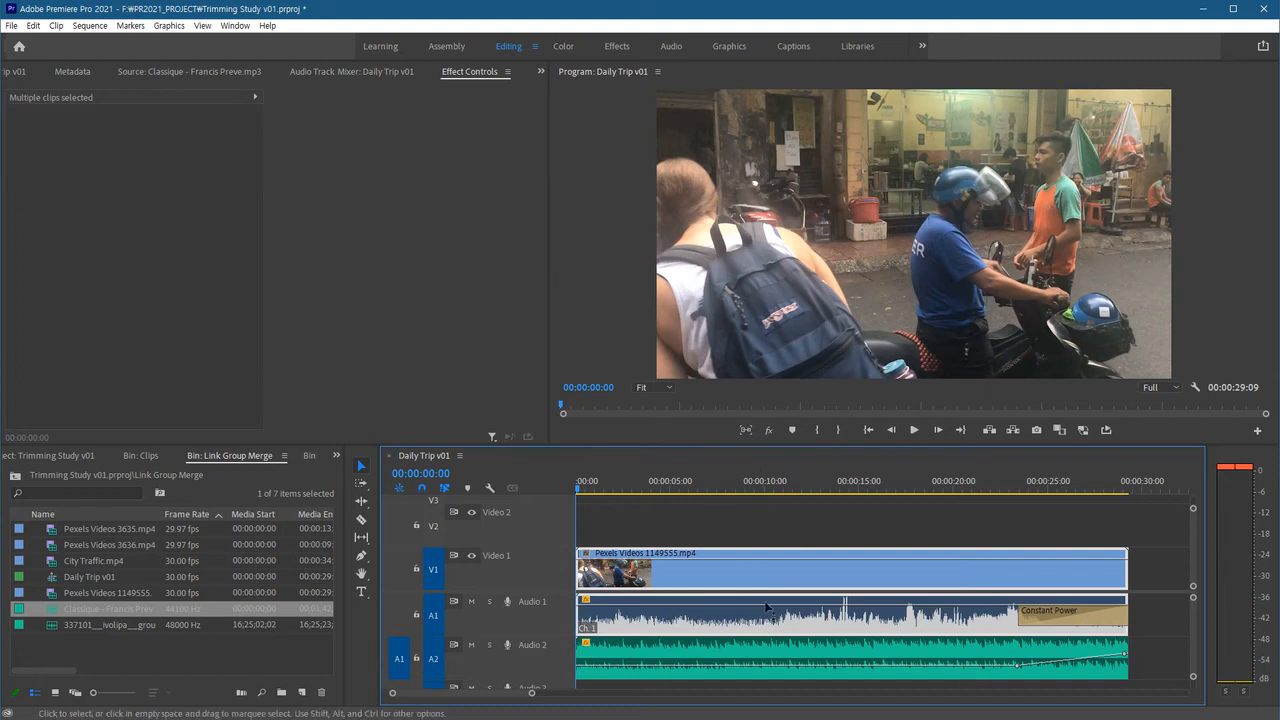
right_click(770, 554)
click(814, 302)
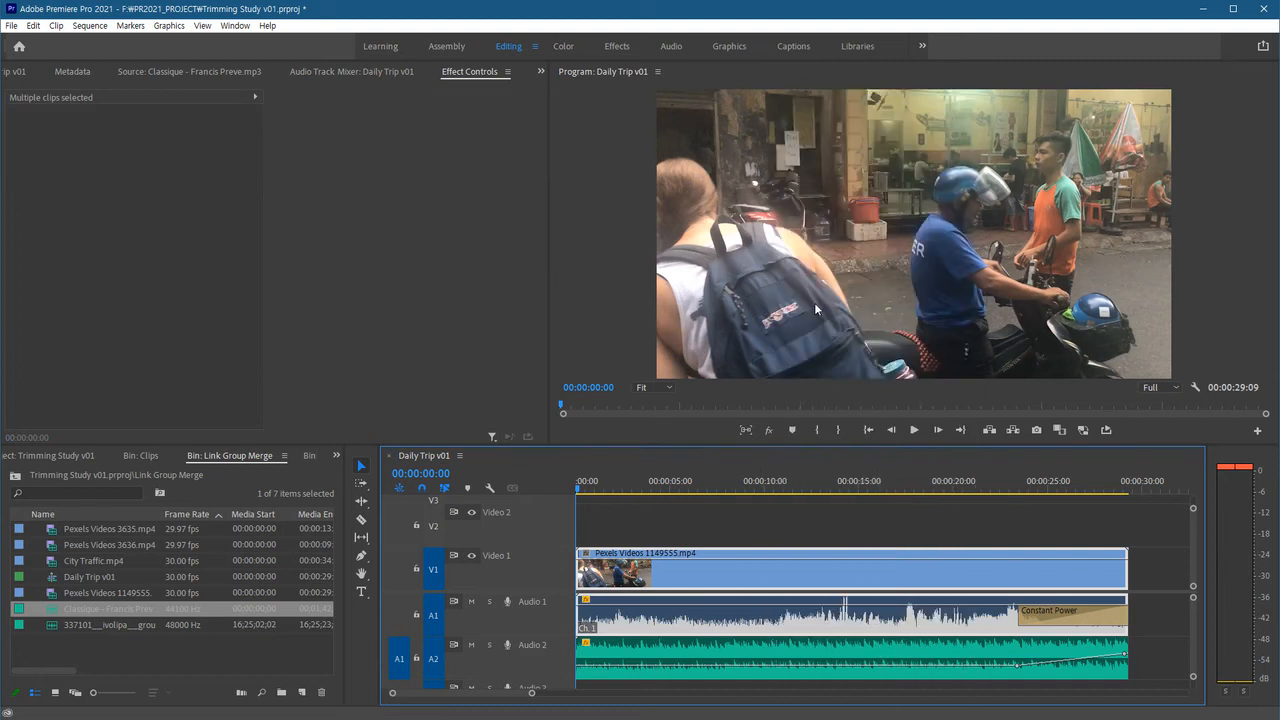
Move the playhead to 12:28 and try trimming the relinked video's end and start, undoing each trim.
click(784, 527)
drag(760, 490, 820, 488)
mouse_move(1121, 579)
mouse_down()
mouse_move(1018, 579)
mouse_move(1100, 579)
mouse_up()
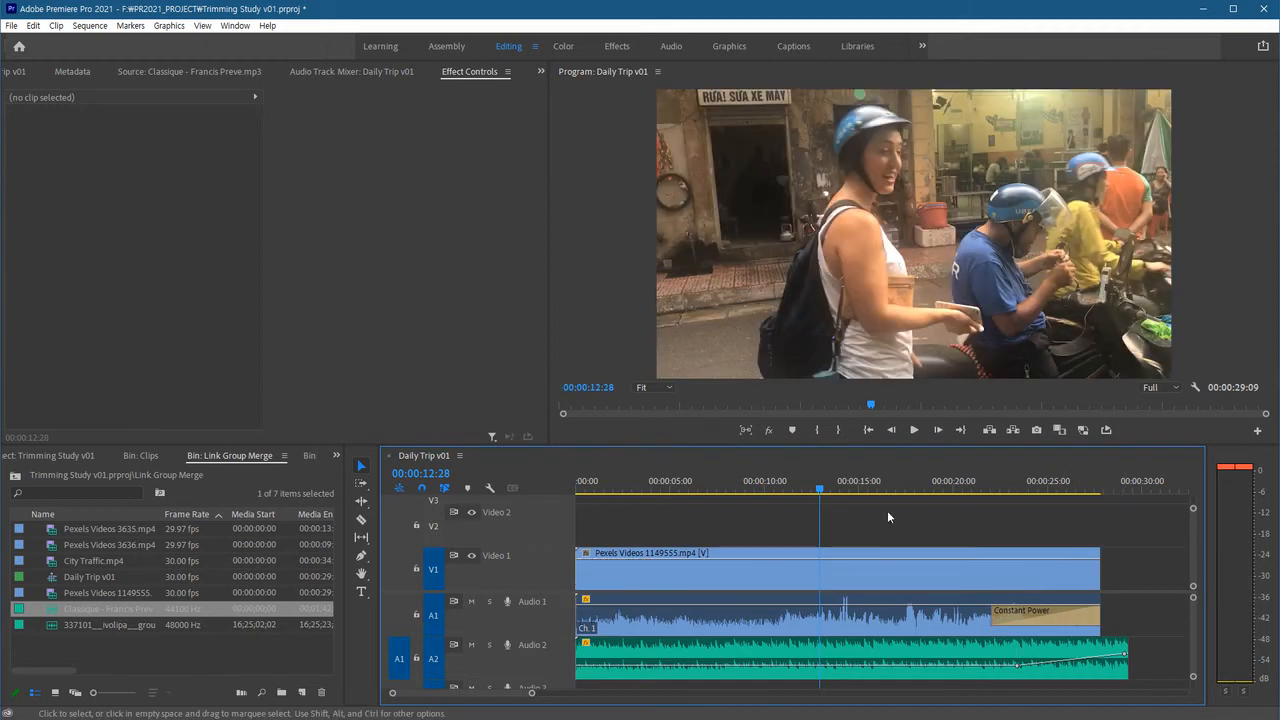
key(ctrl+z)
drag(580, 575, 733, 575)
key(ctrl+z)
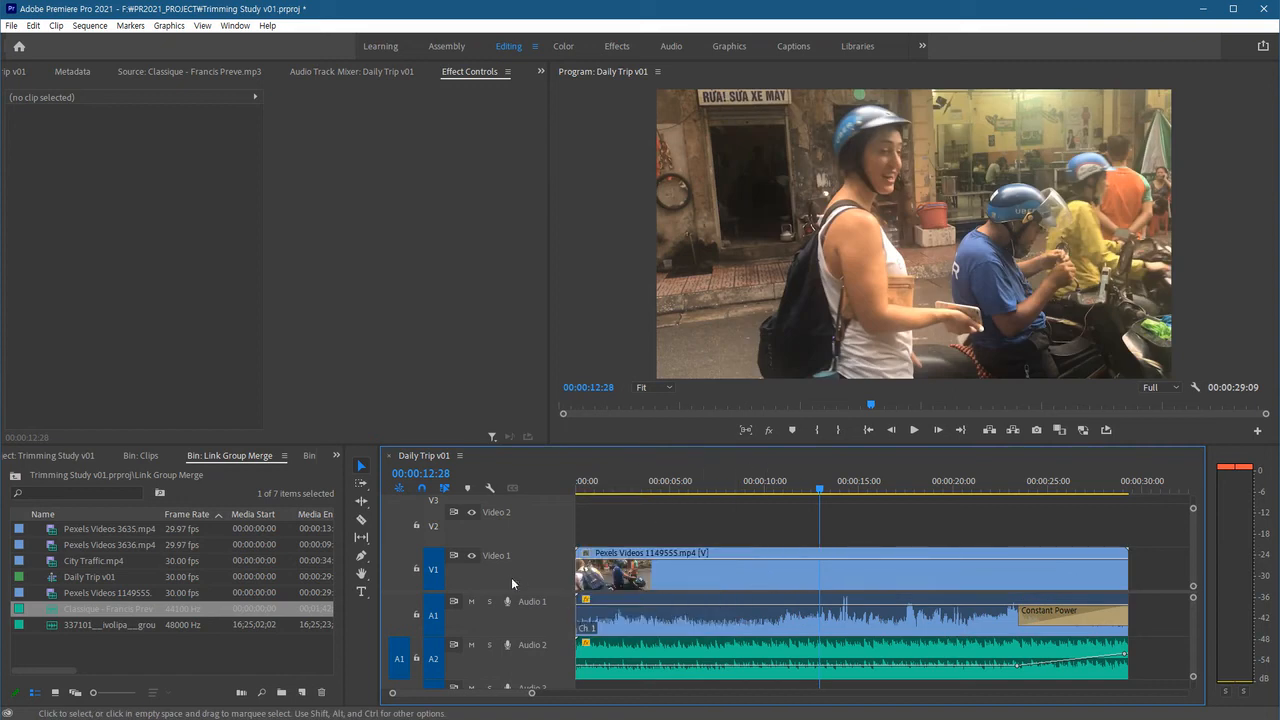
Select the video clip together with the music clip and group them.
click(755, 651)
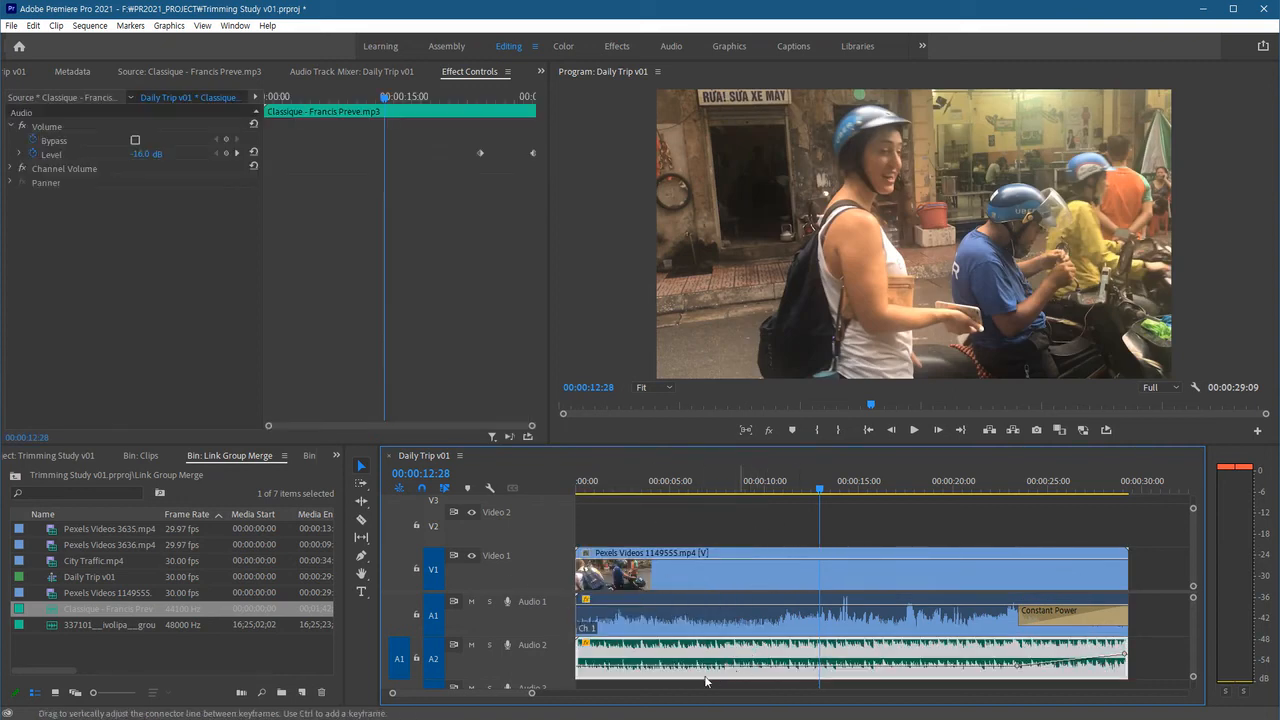
click(857, 569)
shift+click(846, 652)
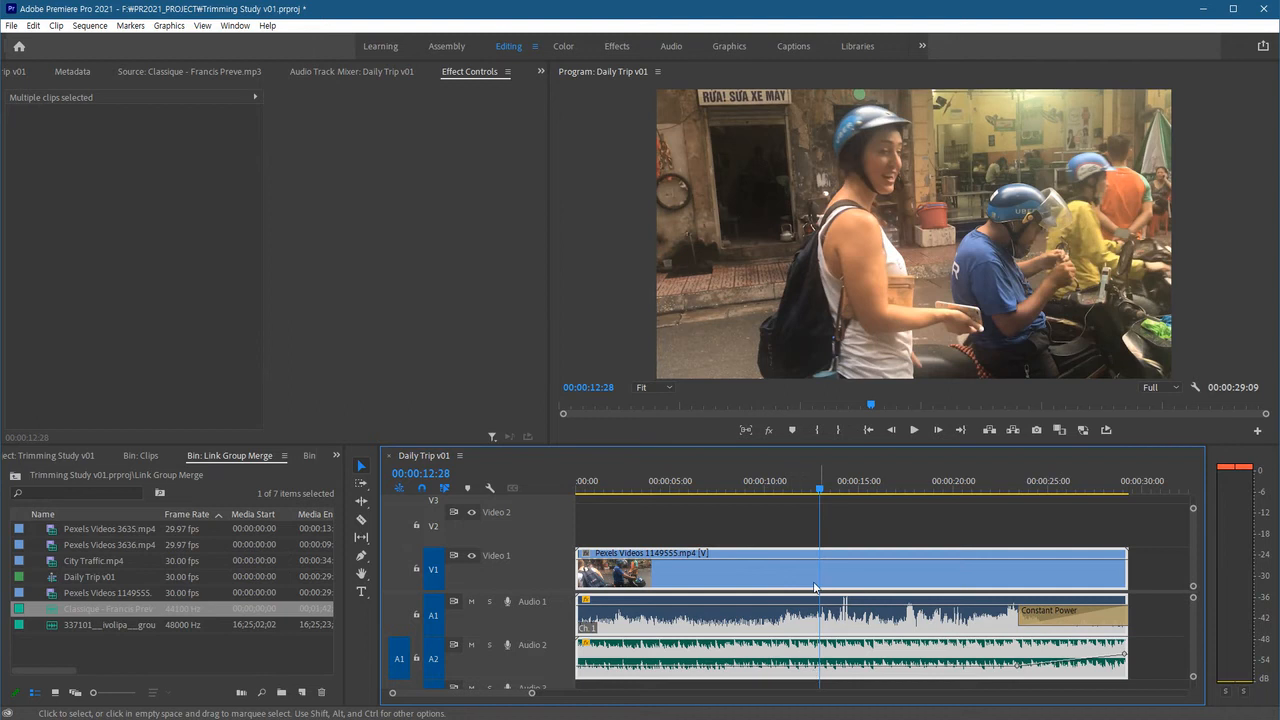
right_click(859, 652)
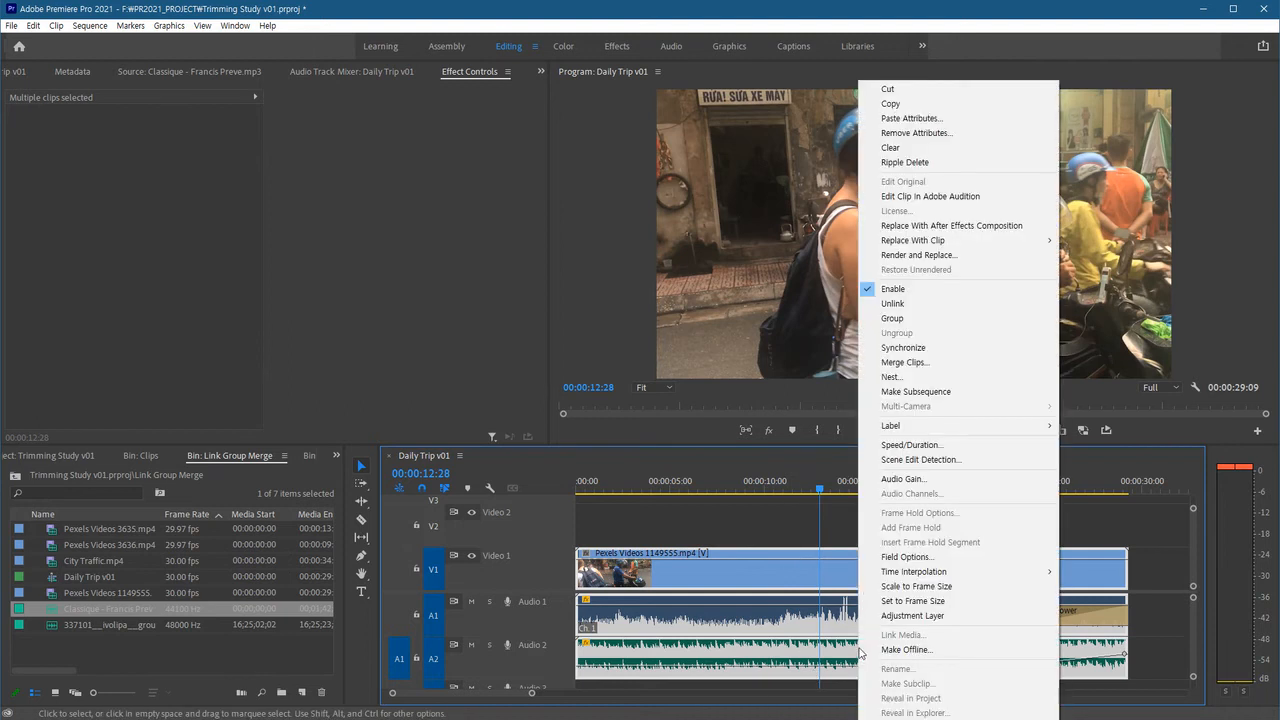
click(892, 318)
click(720, 527)
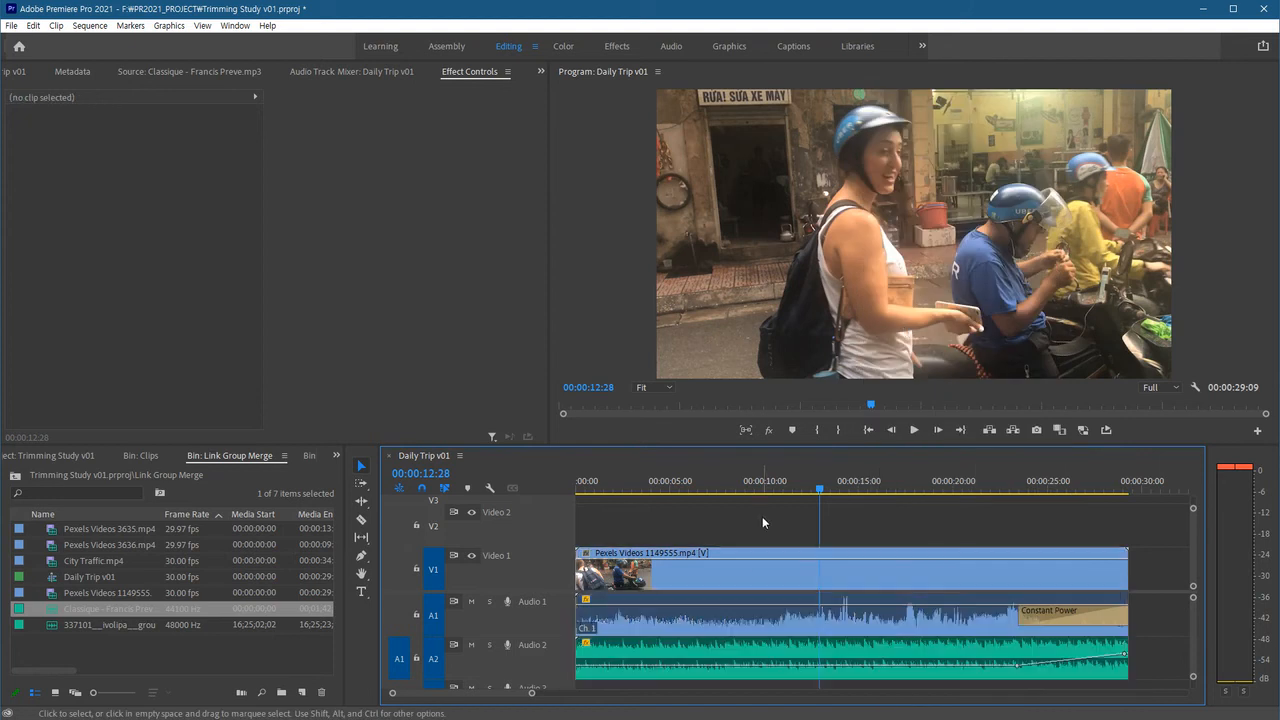
Select the video and music clips separately to check the group selection.
click(752, 566)
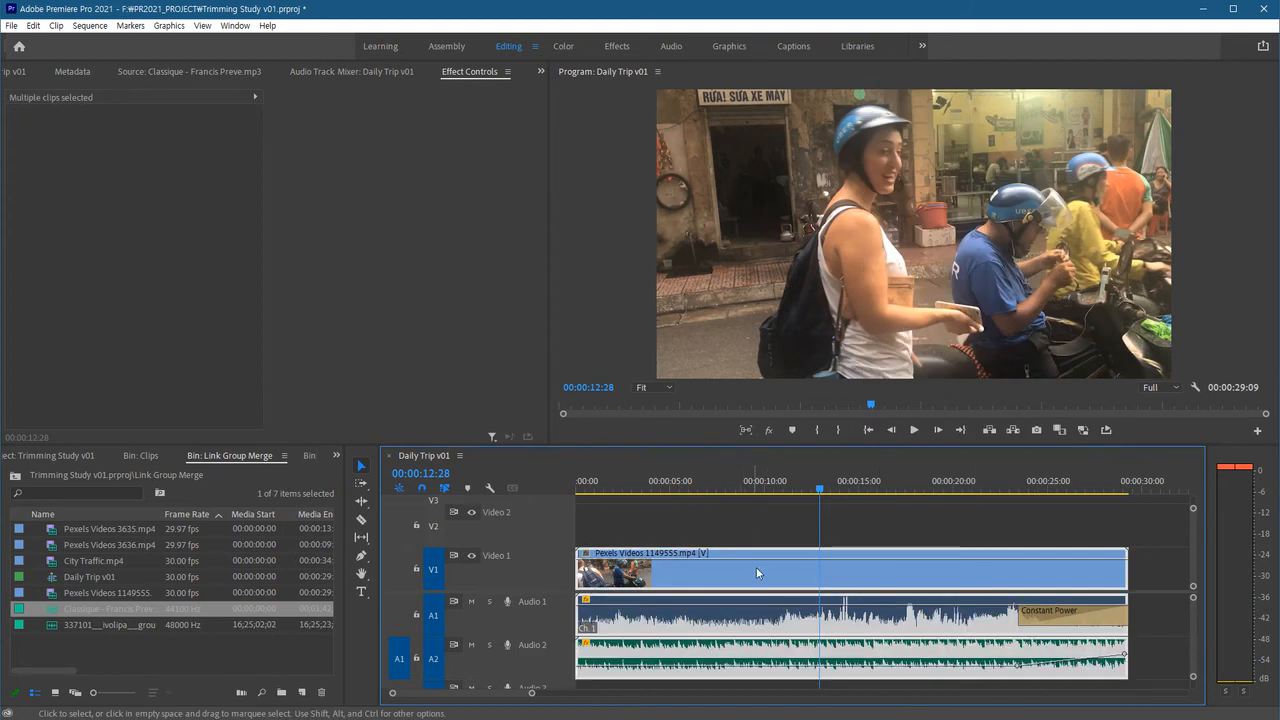
click(891, 534)
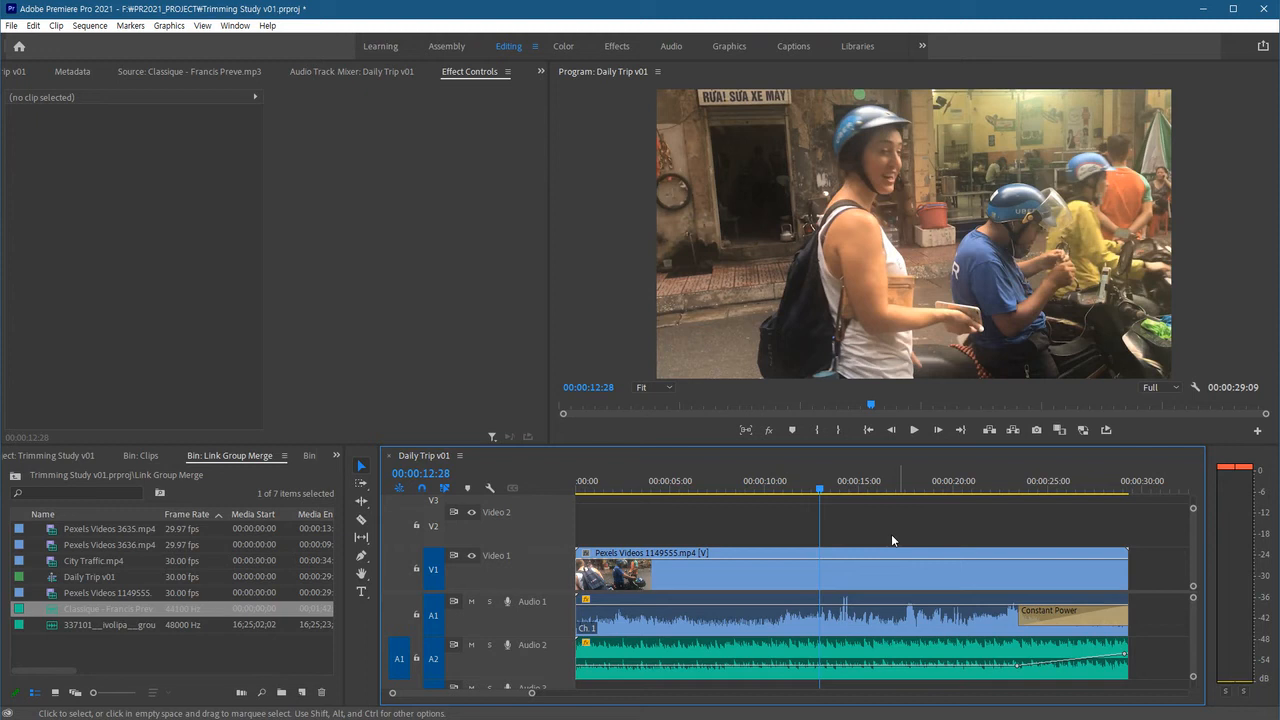
click(834, 578)
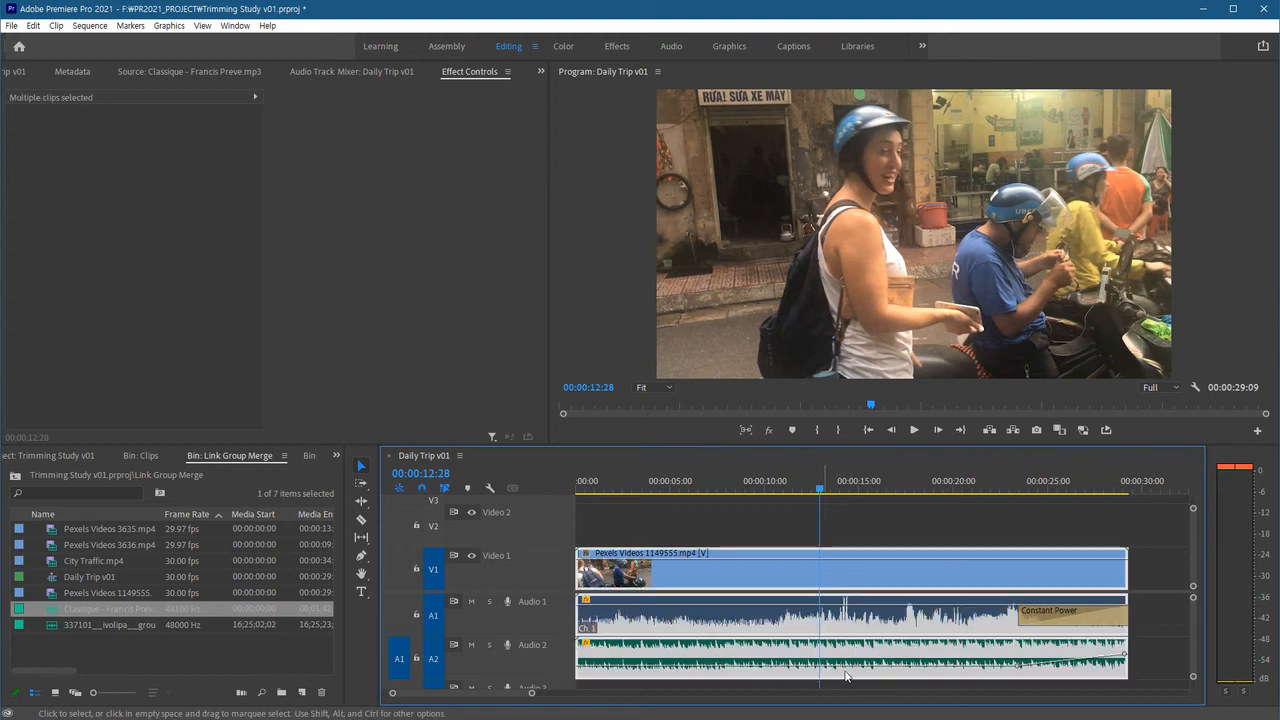
click(1164, 655)
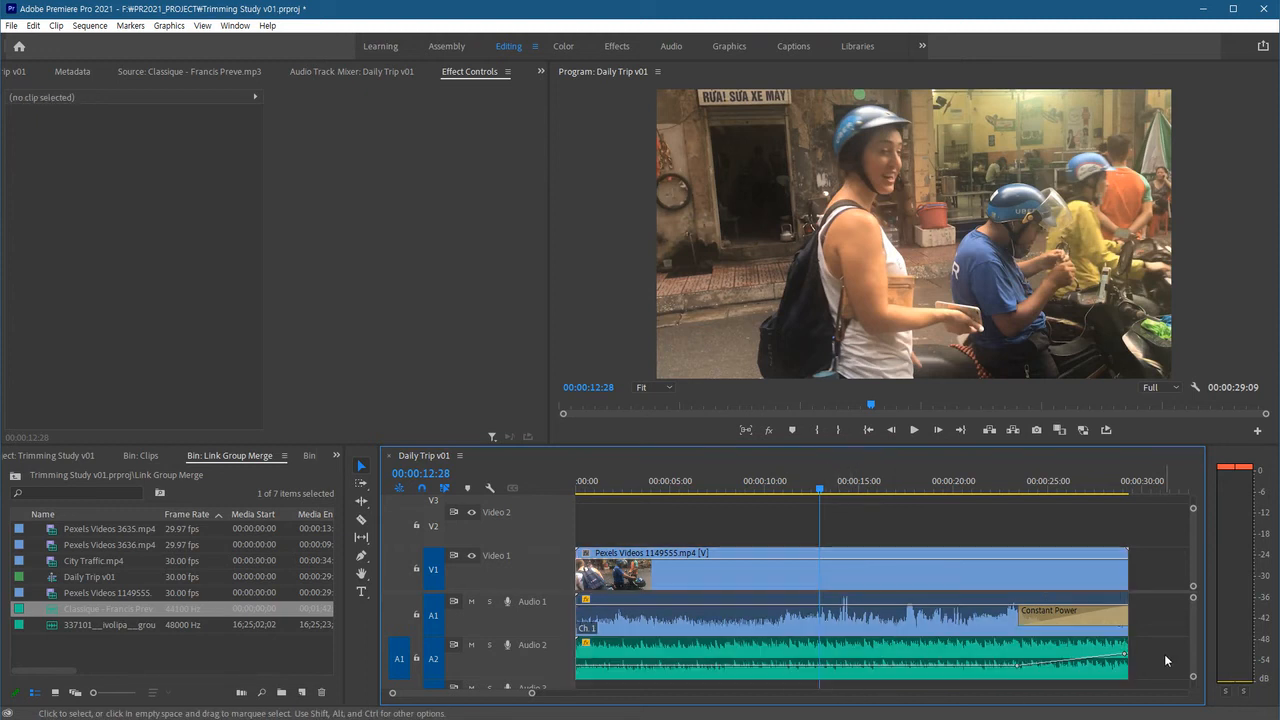
click(827, 647)
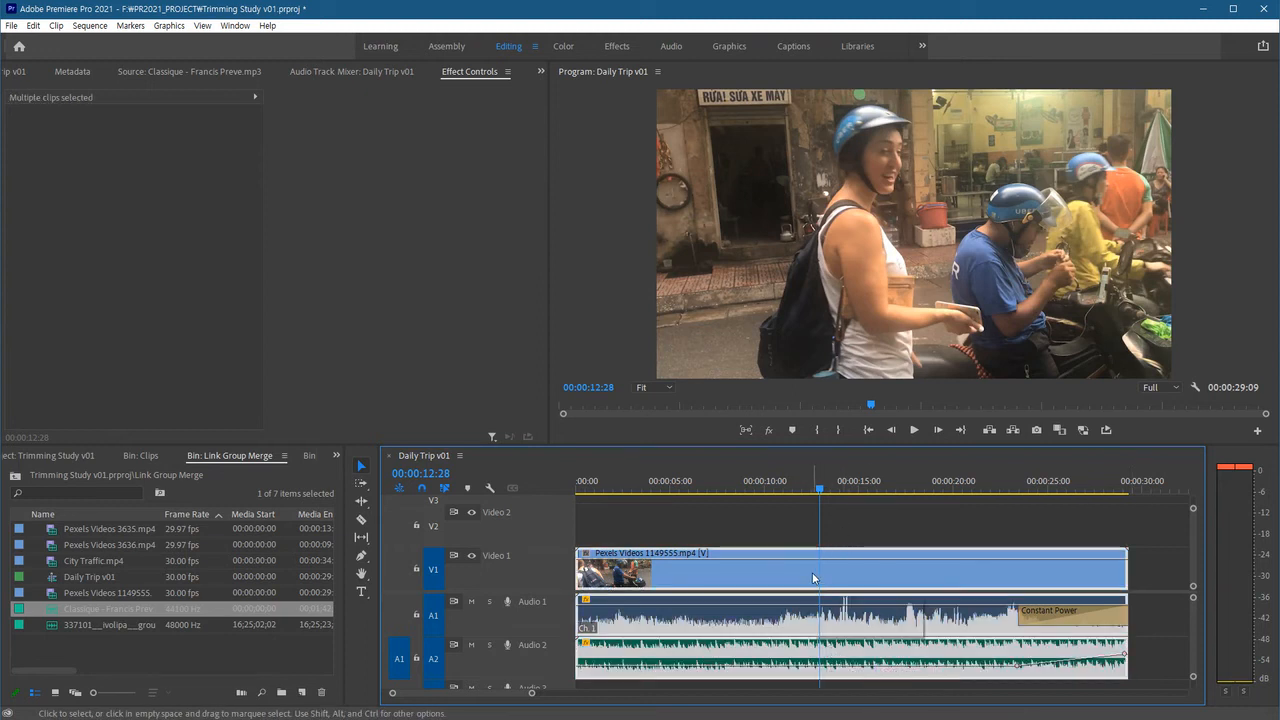
Try moving the grouped video and music clips later along the timeline, undoing each move.
click(730, 516)
drag(710, 570, 837, 574)
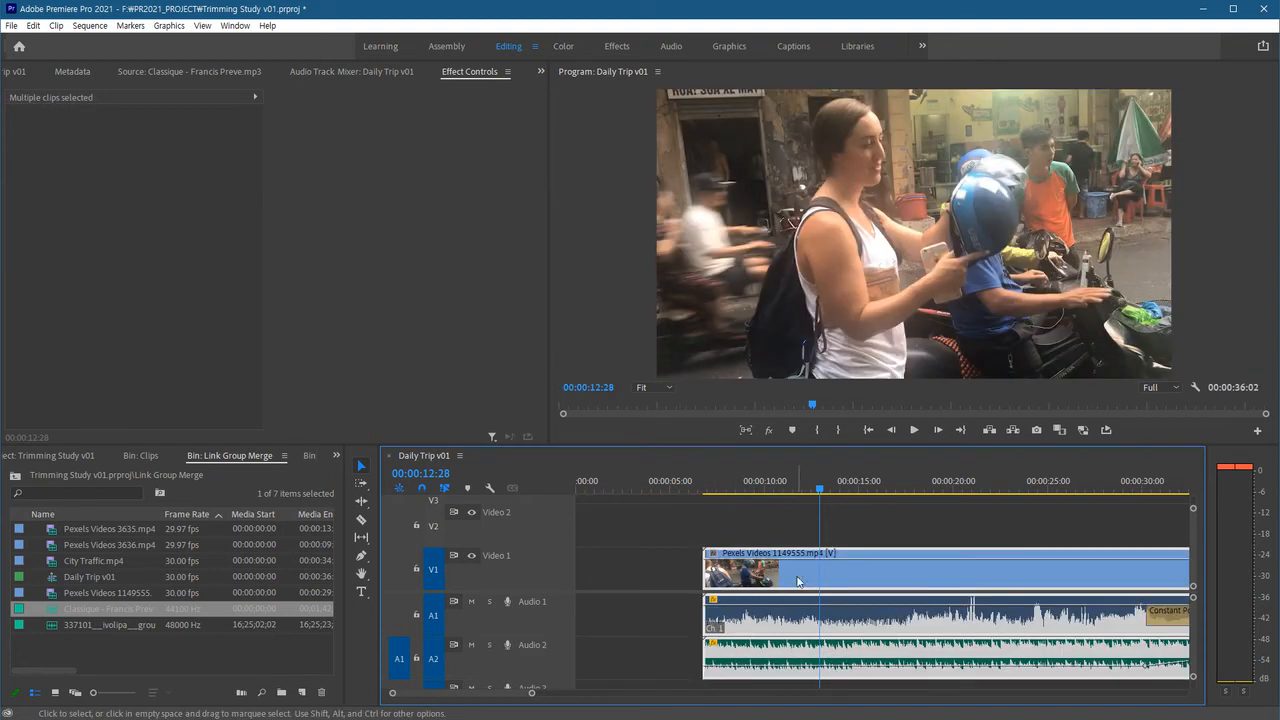
key(ctrl+z)
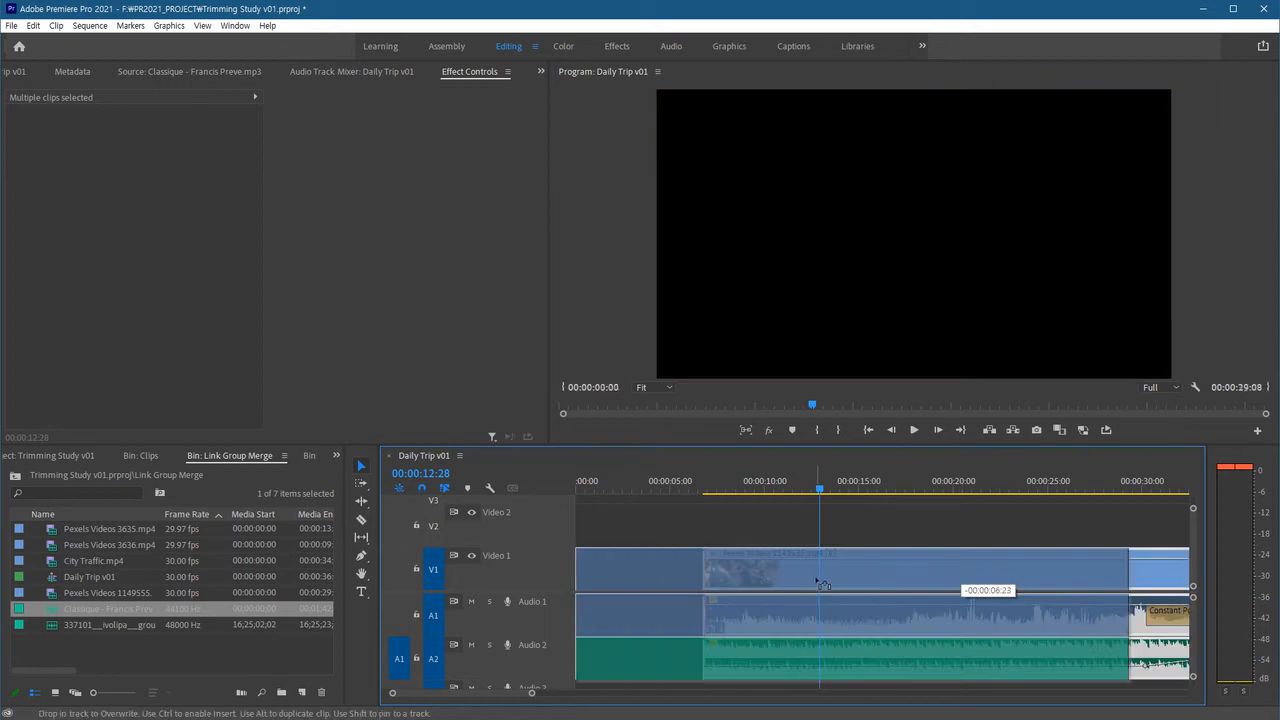
drag(928, 574, 1060, 580)
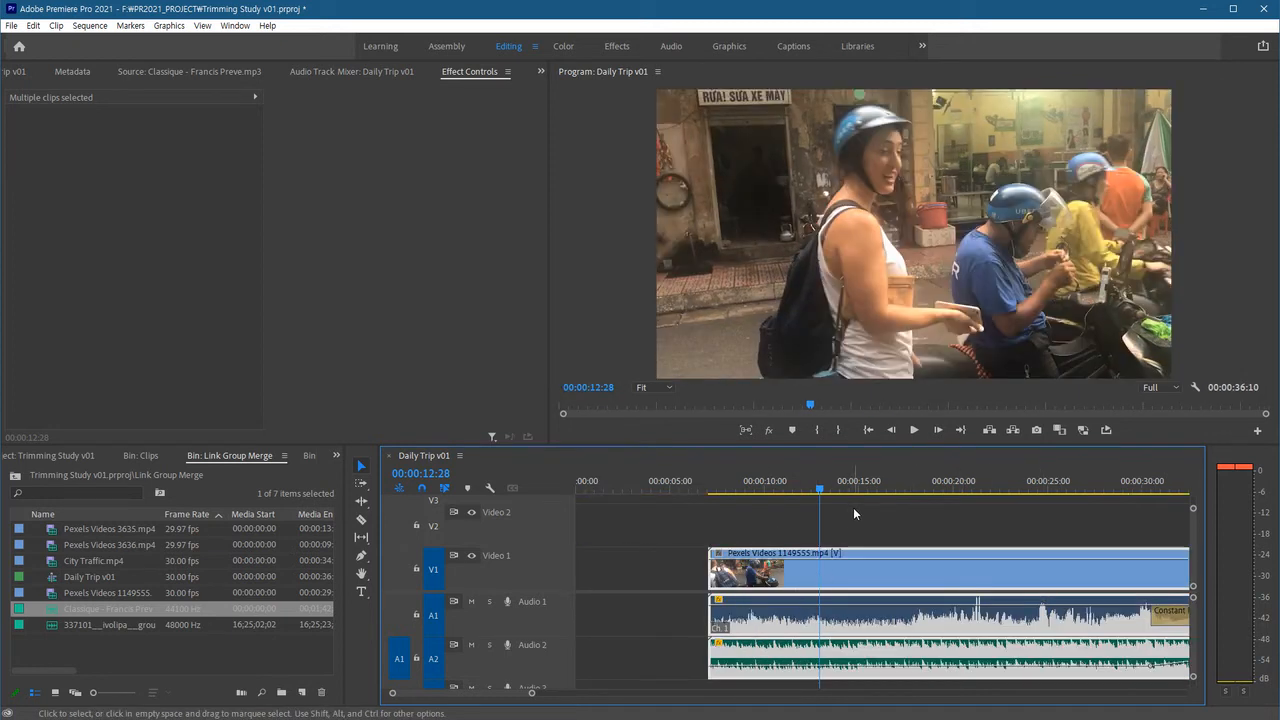
click(853, 507)
key(ctrl+z)
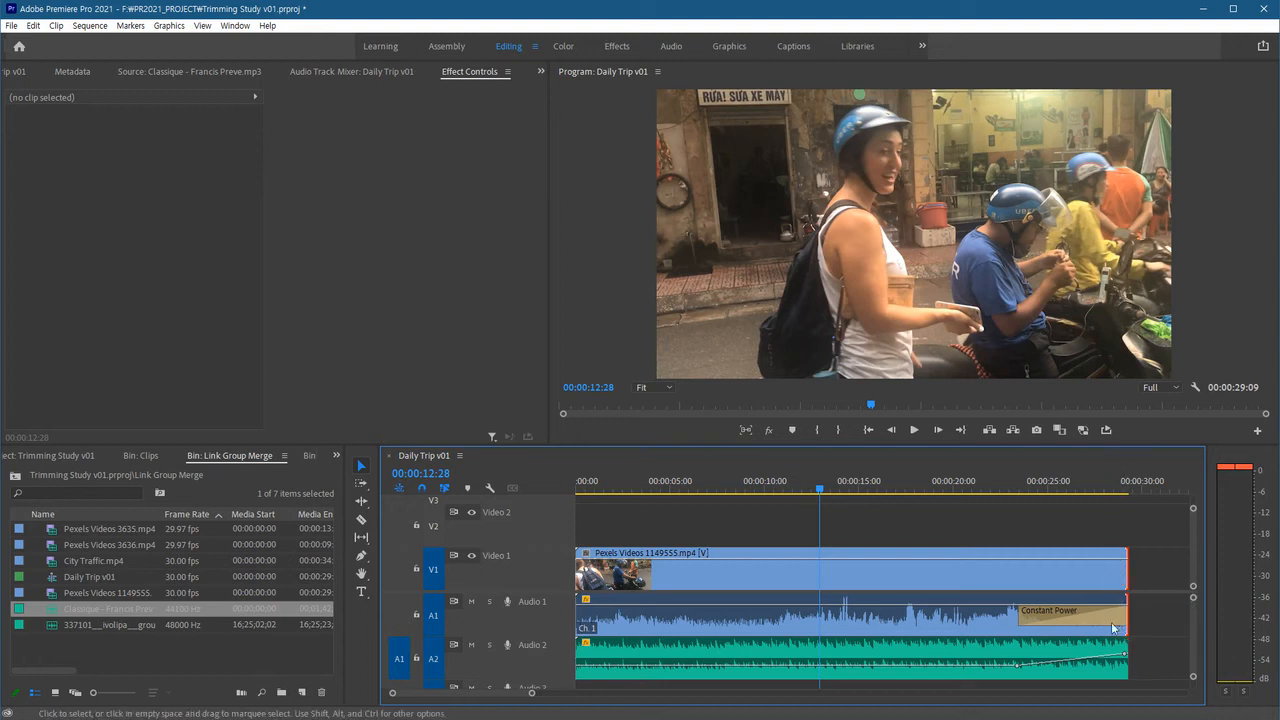
Try trimming the grouped clips' end and then their start, undoing each trim.
click(964, 526)
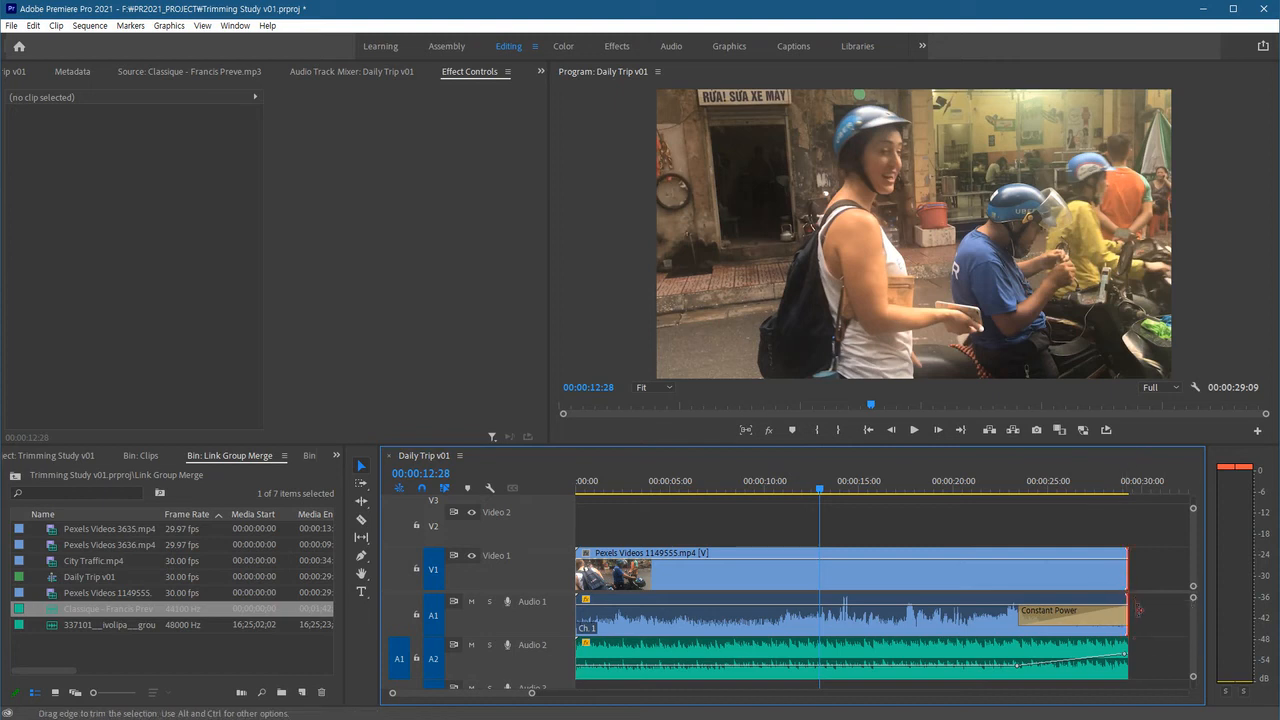
click(1128, 660)
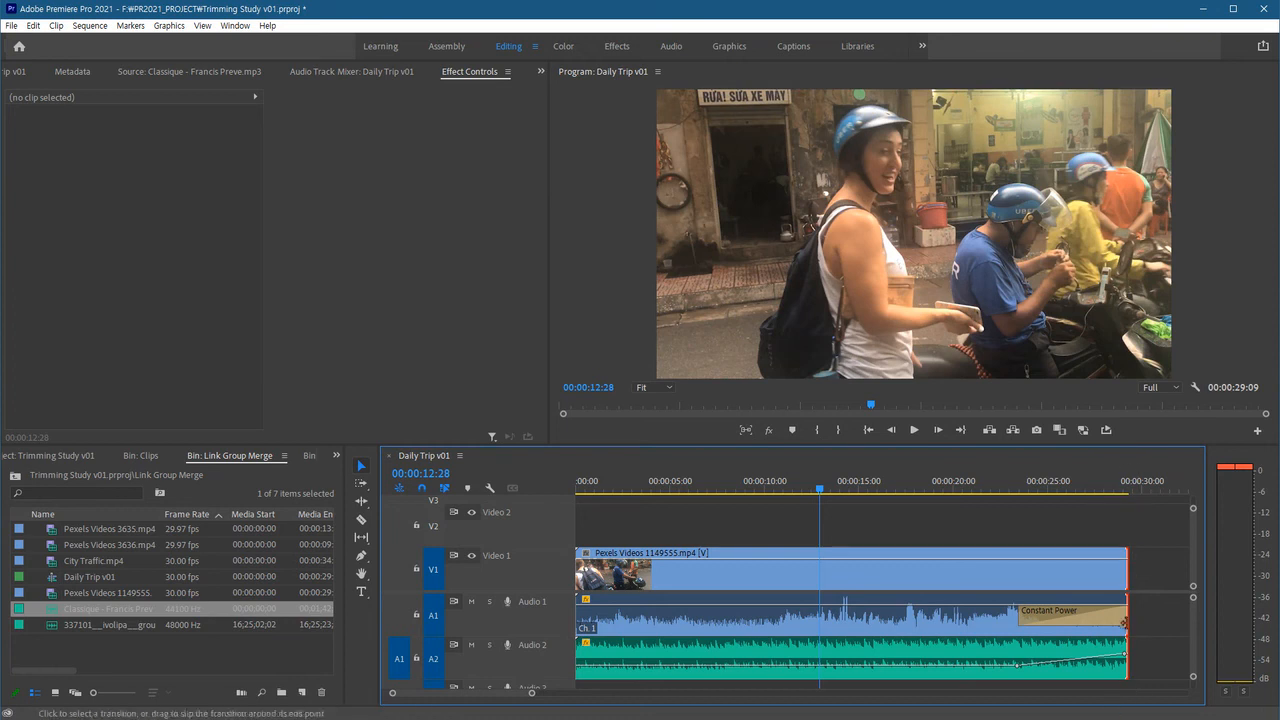
drag(1125, 620, 1024, 621)
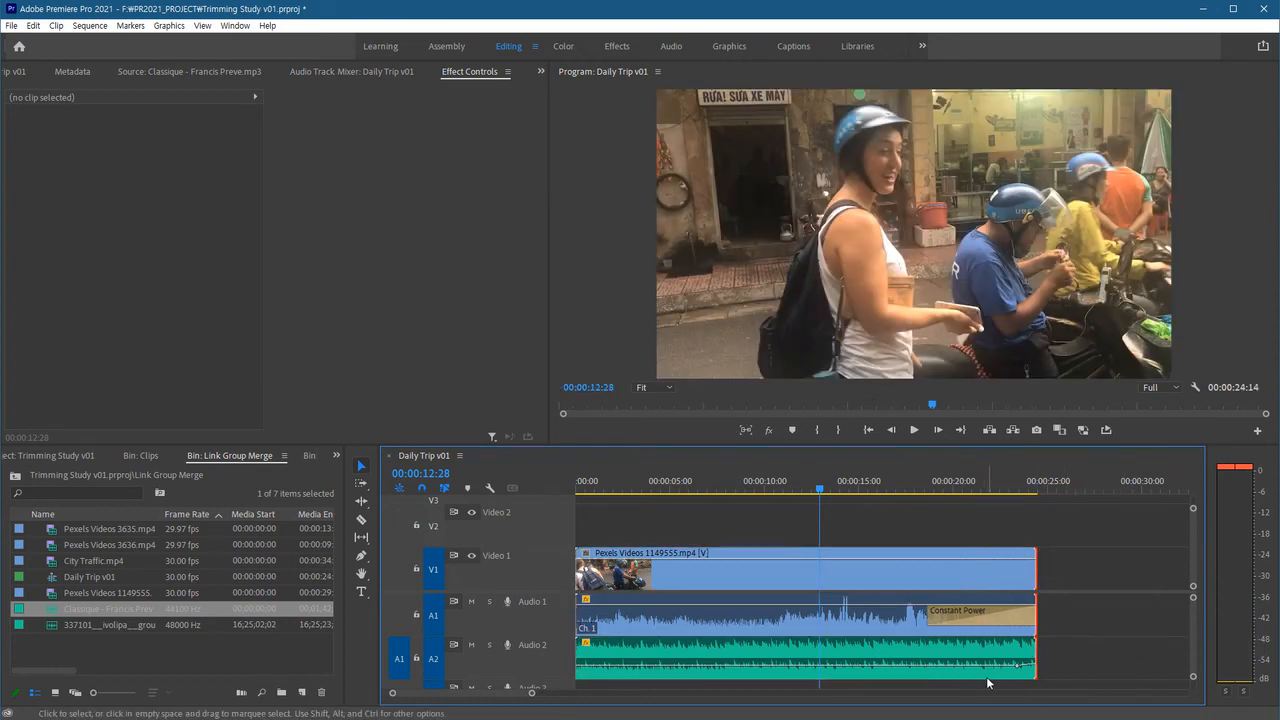
key(ctrl+z)
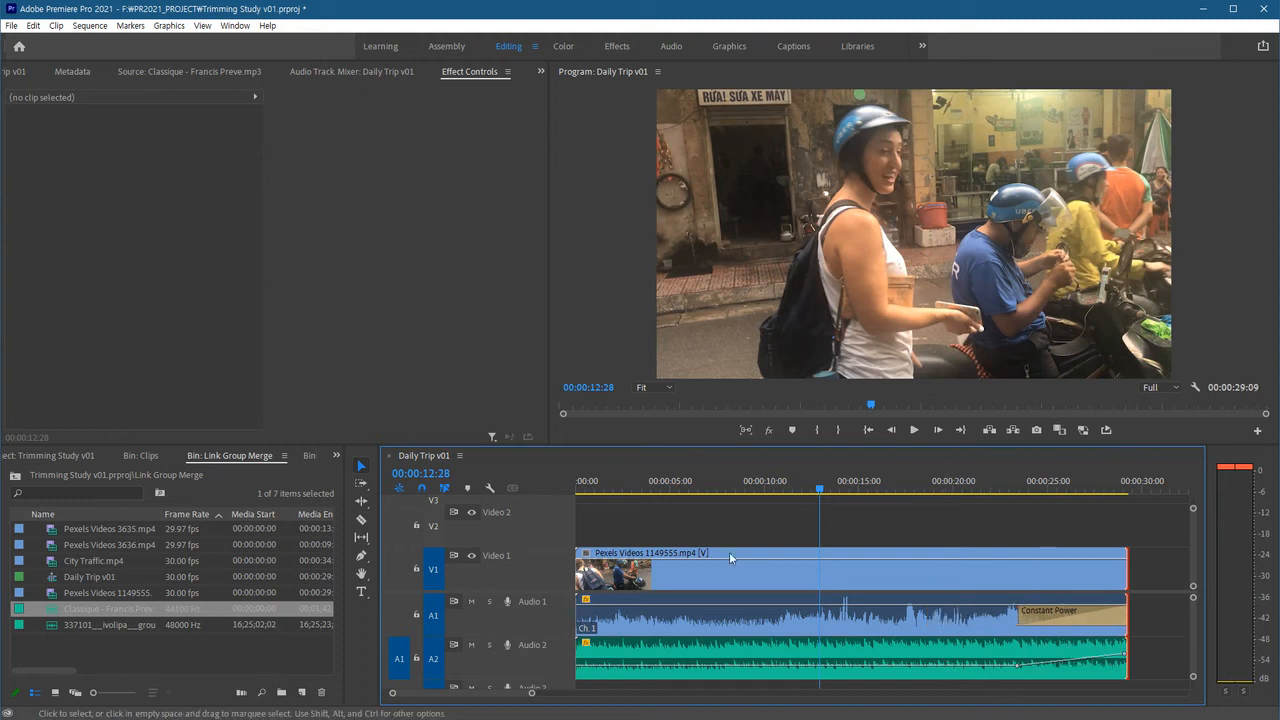
click(578, 608)
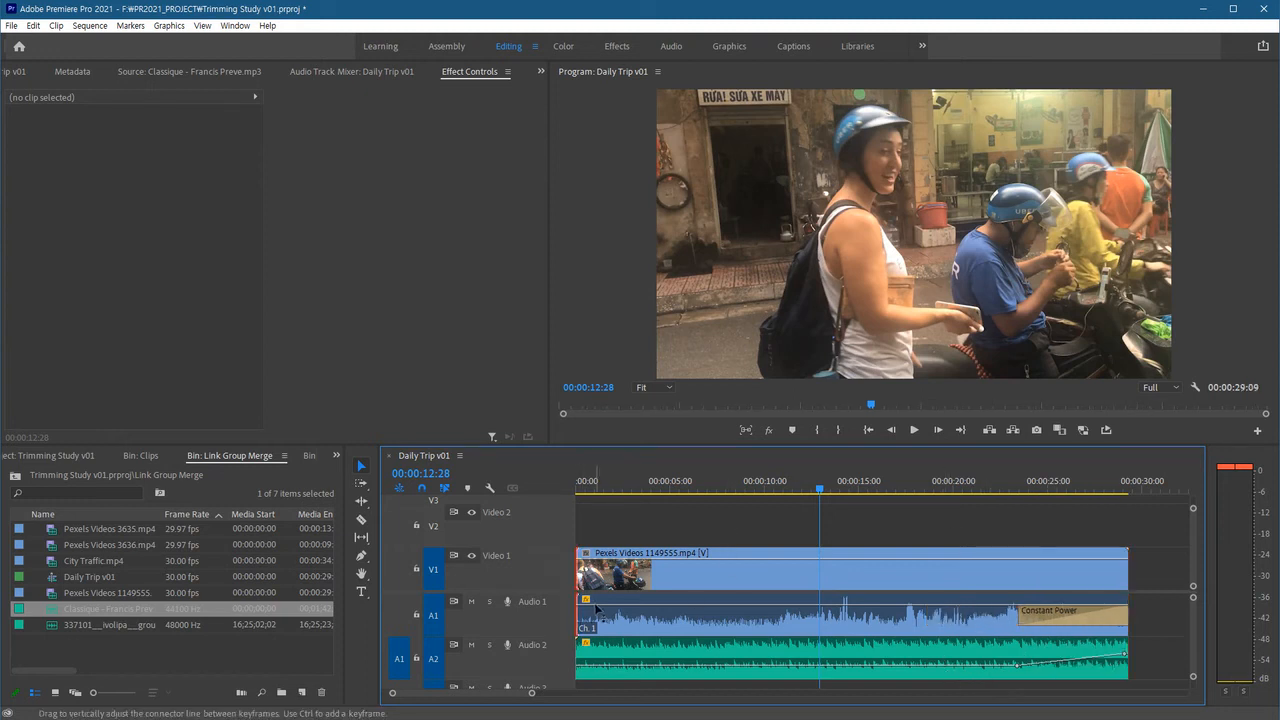
drag(583, 568, 694, 572)
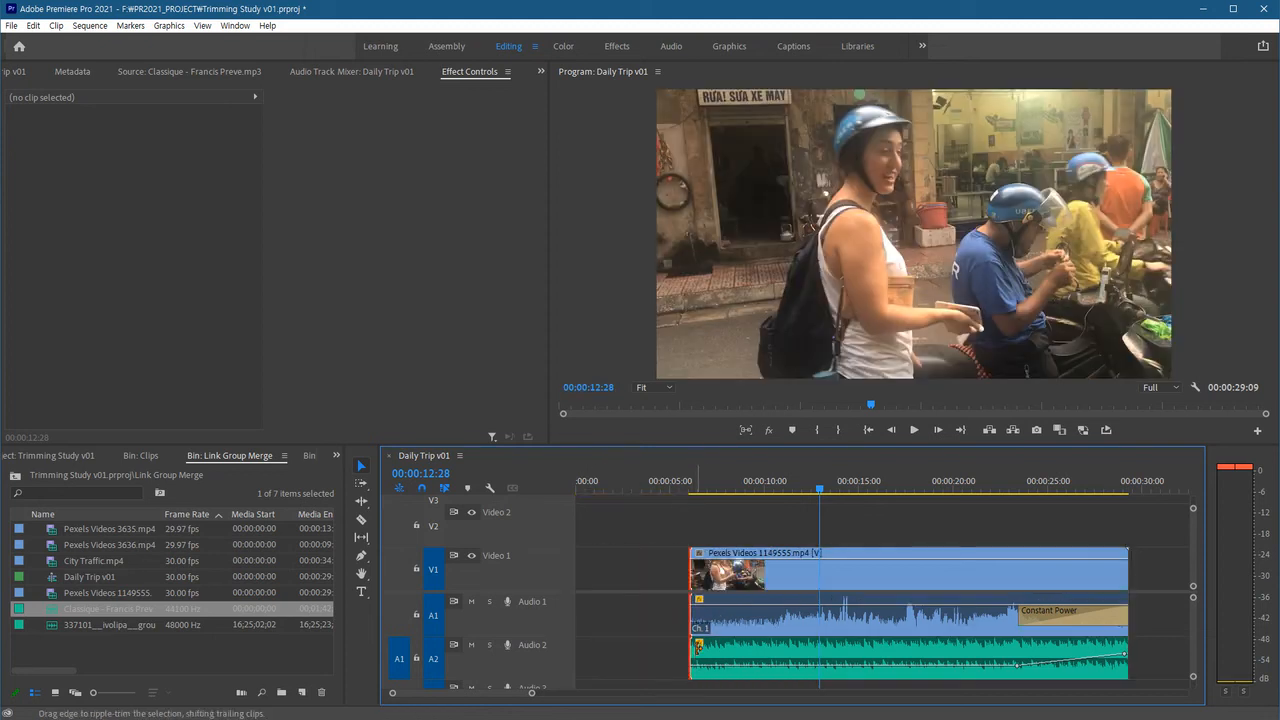
key(ctrl+z)
Move the playhead to 13:02, then redo and undo the last edit.
click(887, 486)
drag(910, 486, 893, 490)
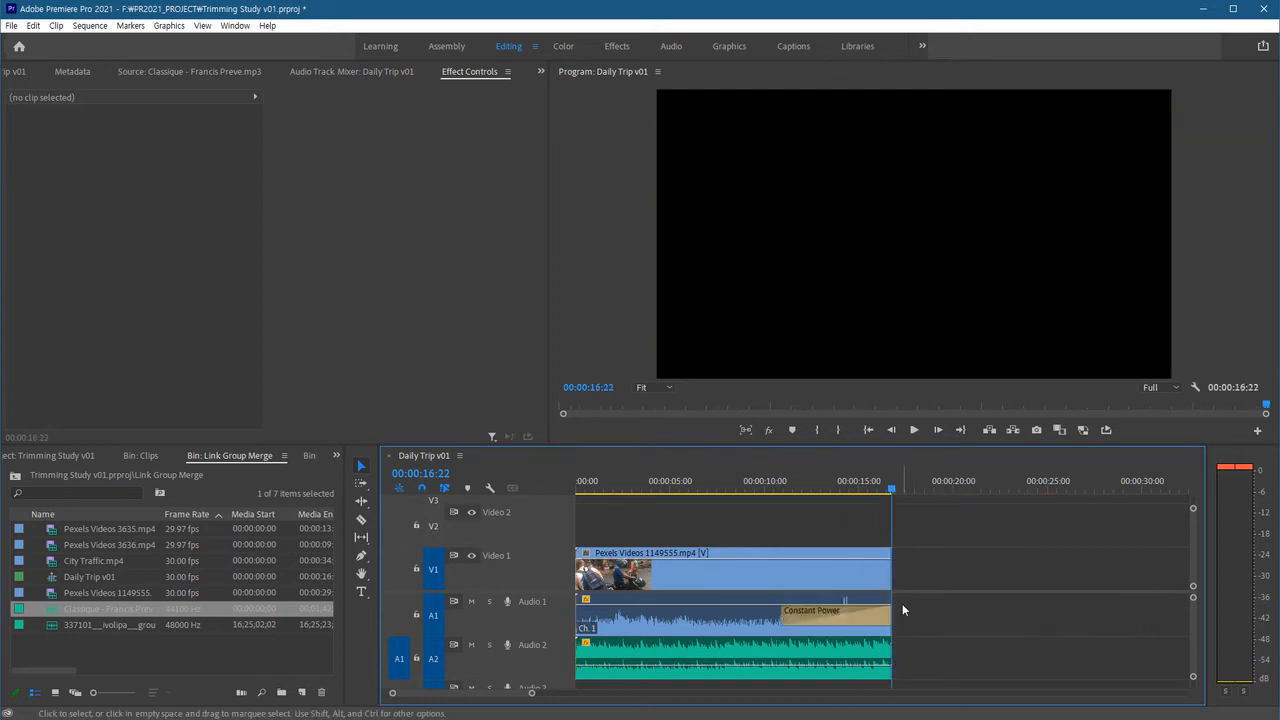
key(ctrl+z)
click(822, 488)
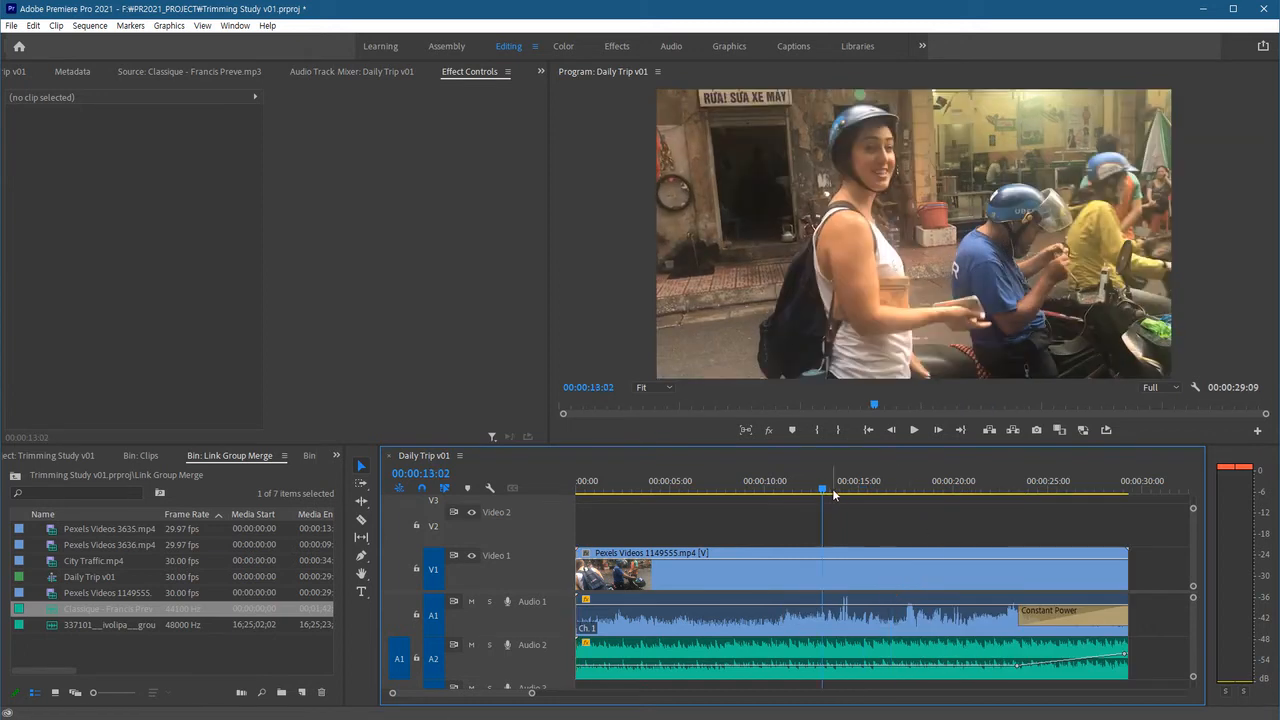
key(ctrl+shift+z)
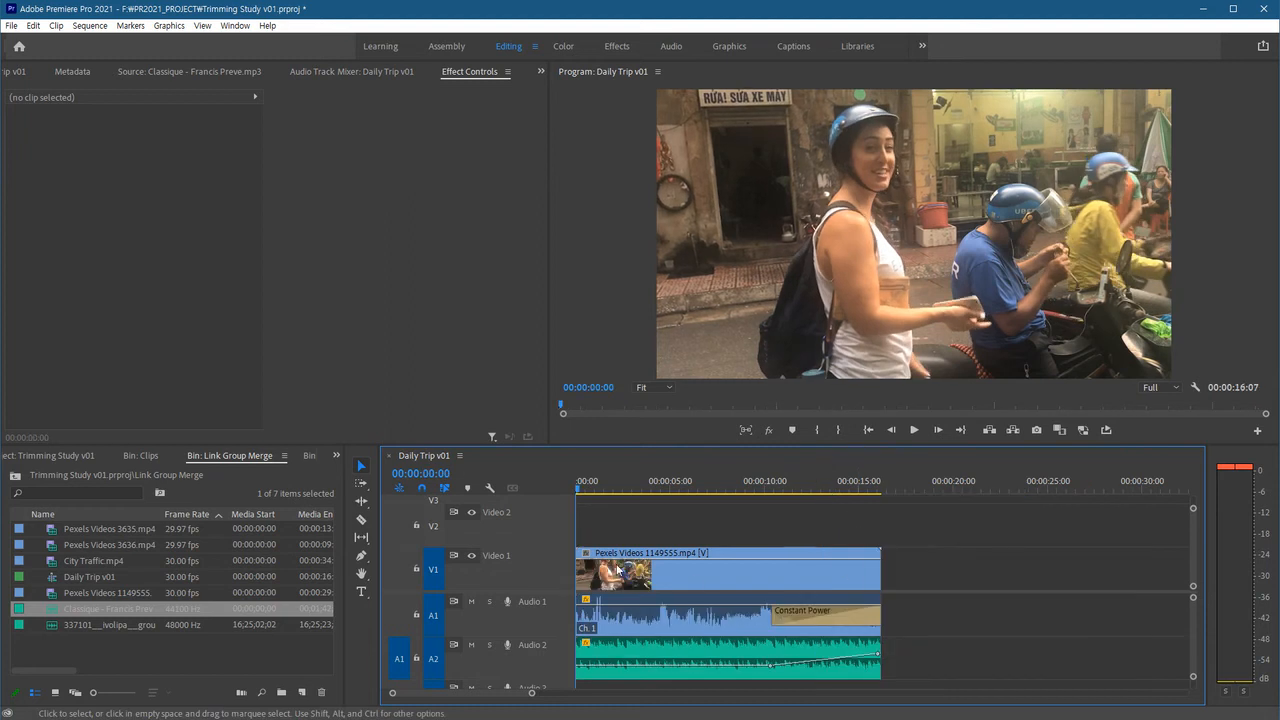
key(ctrl+z)
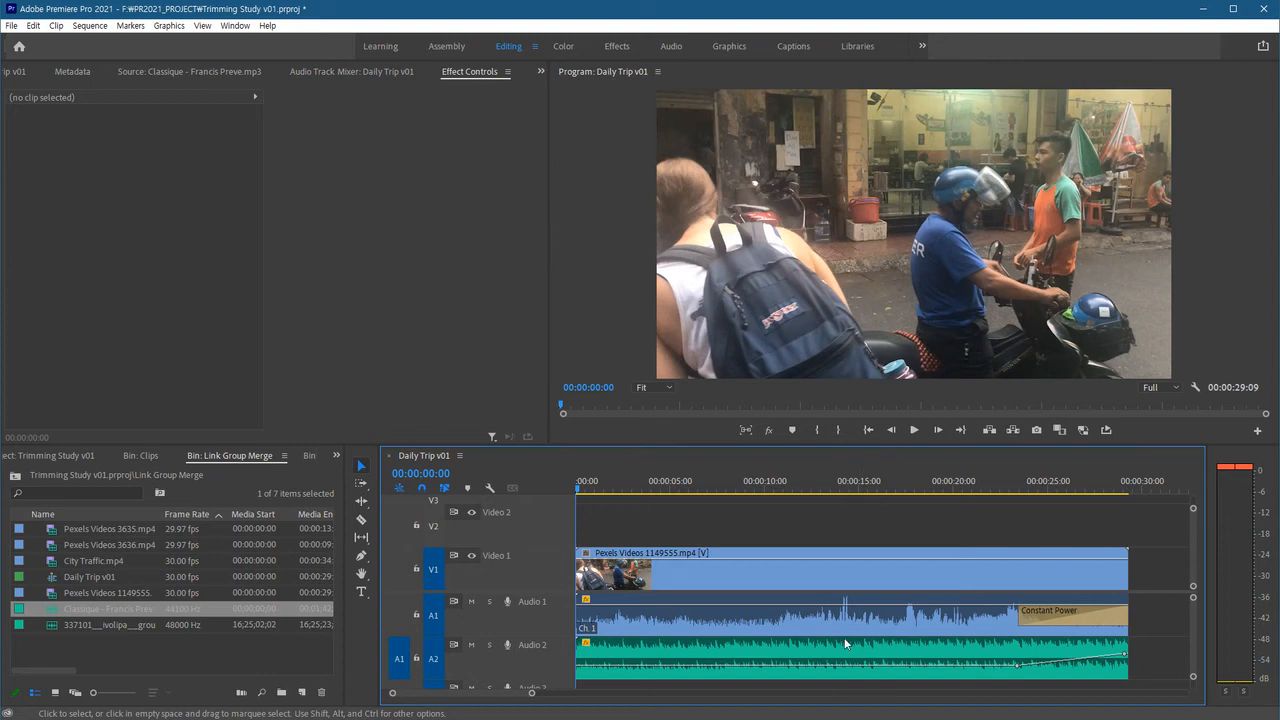
Select the grouped video and music clips and ungroup them.
click(759, 572)
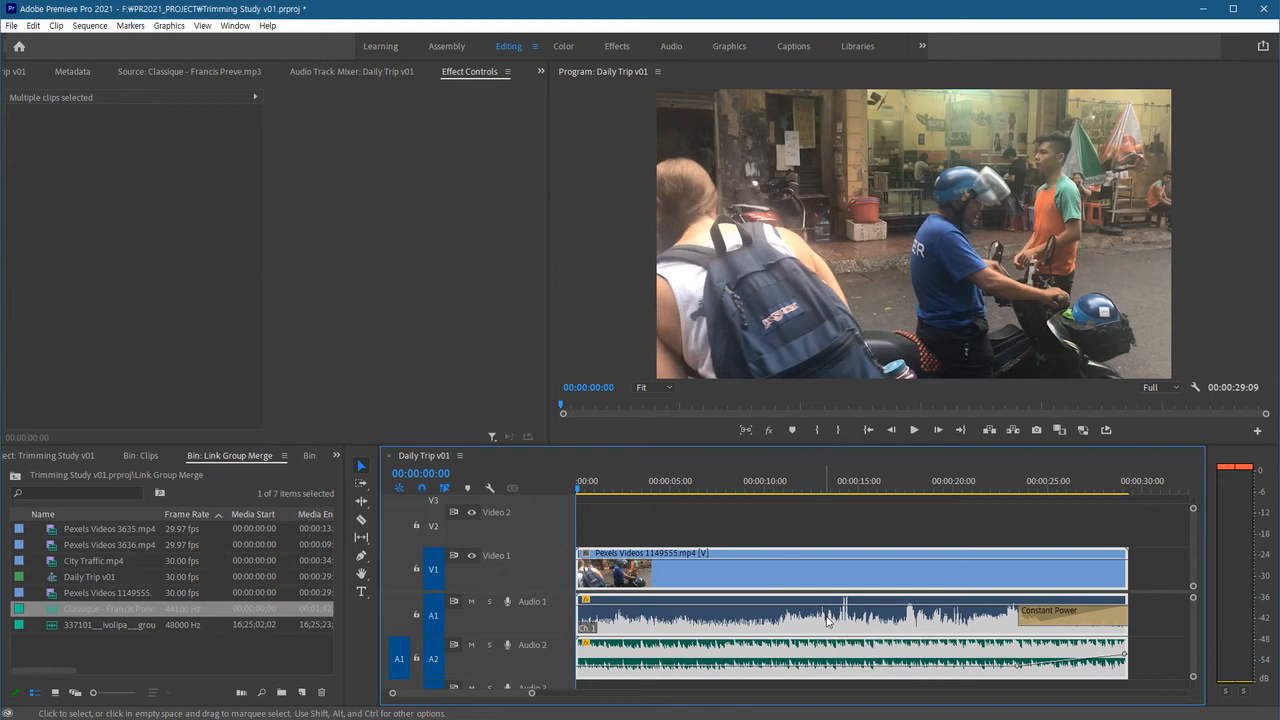
click(809, 525)
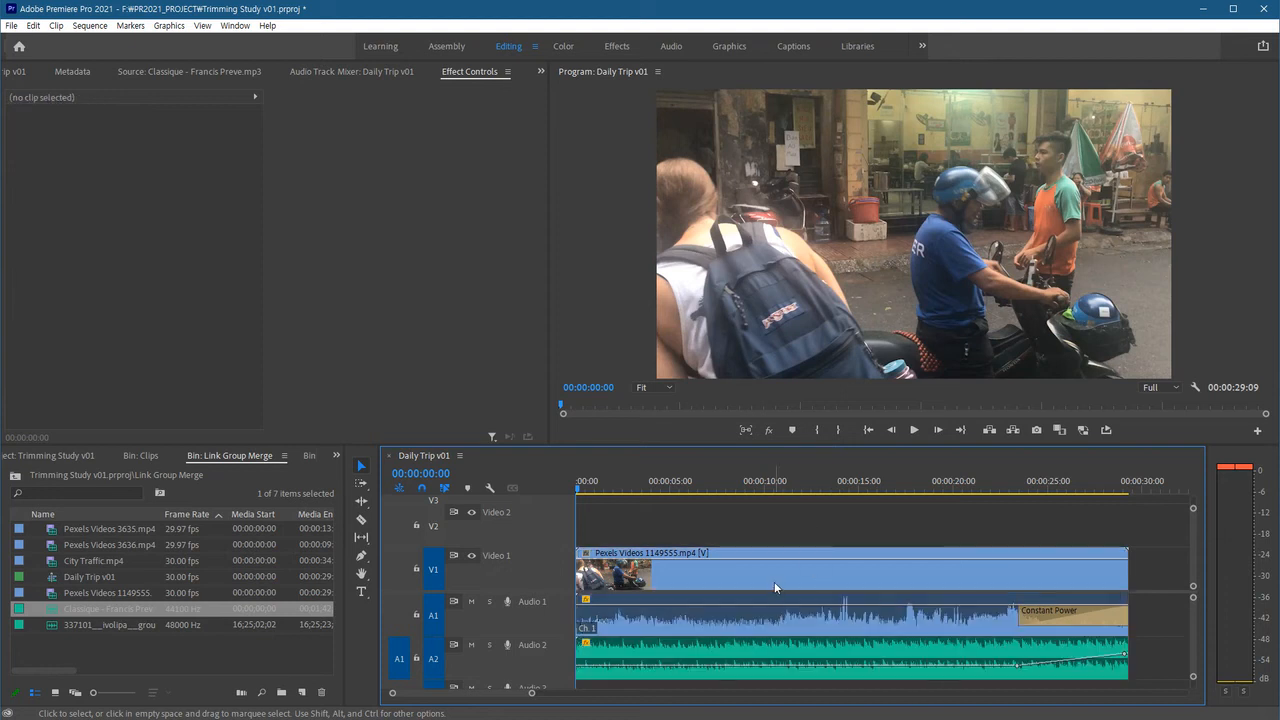
click(774, 581)
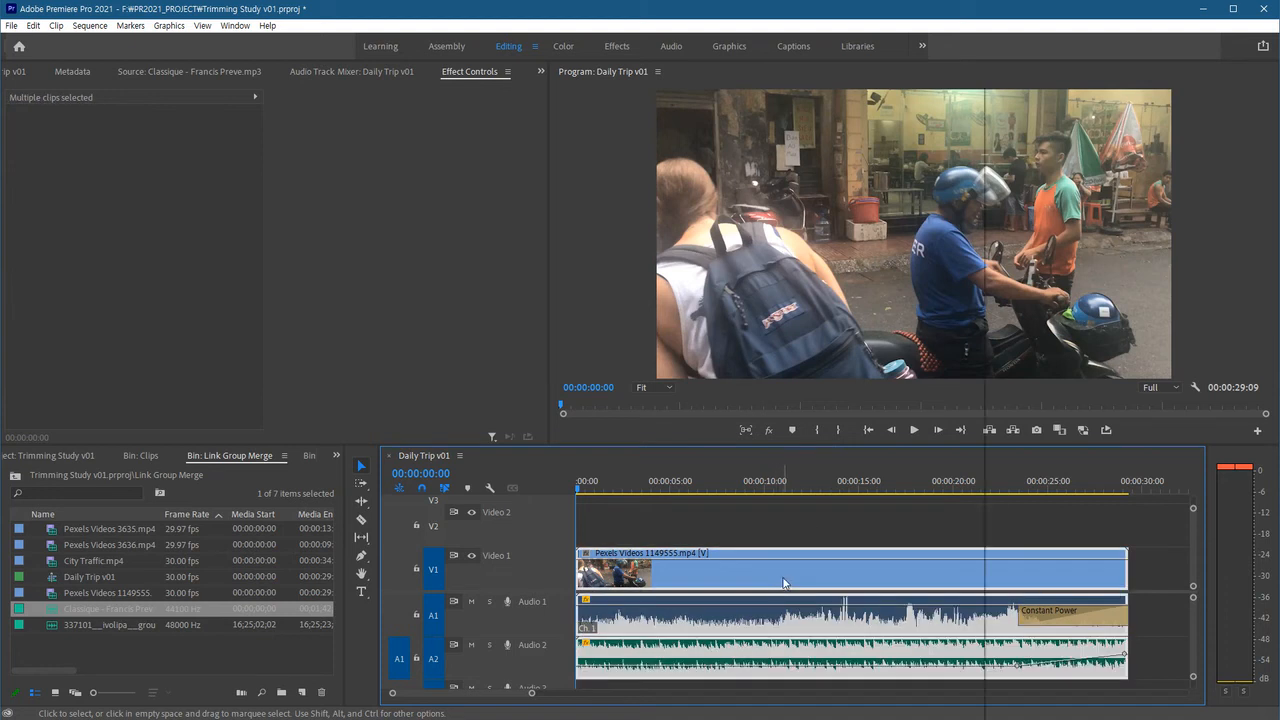
right_click(784, 583)
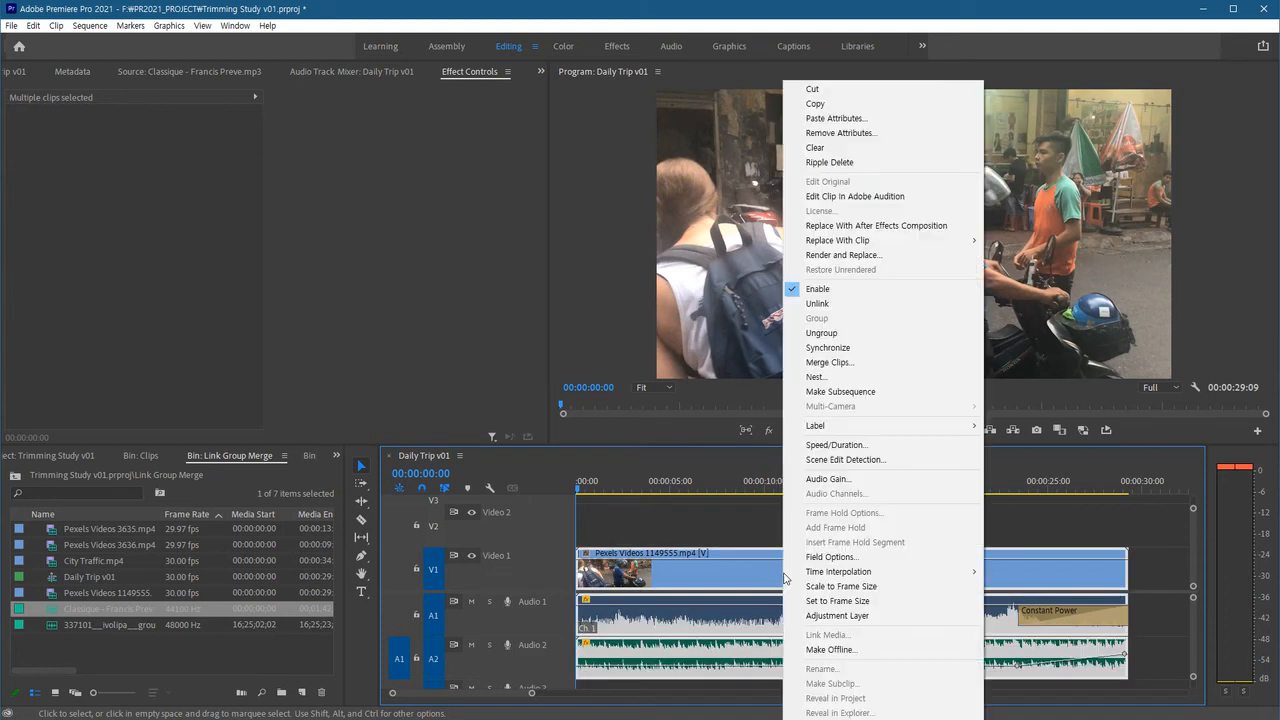
click(856, 334)
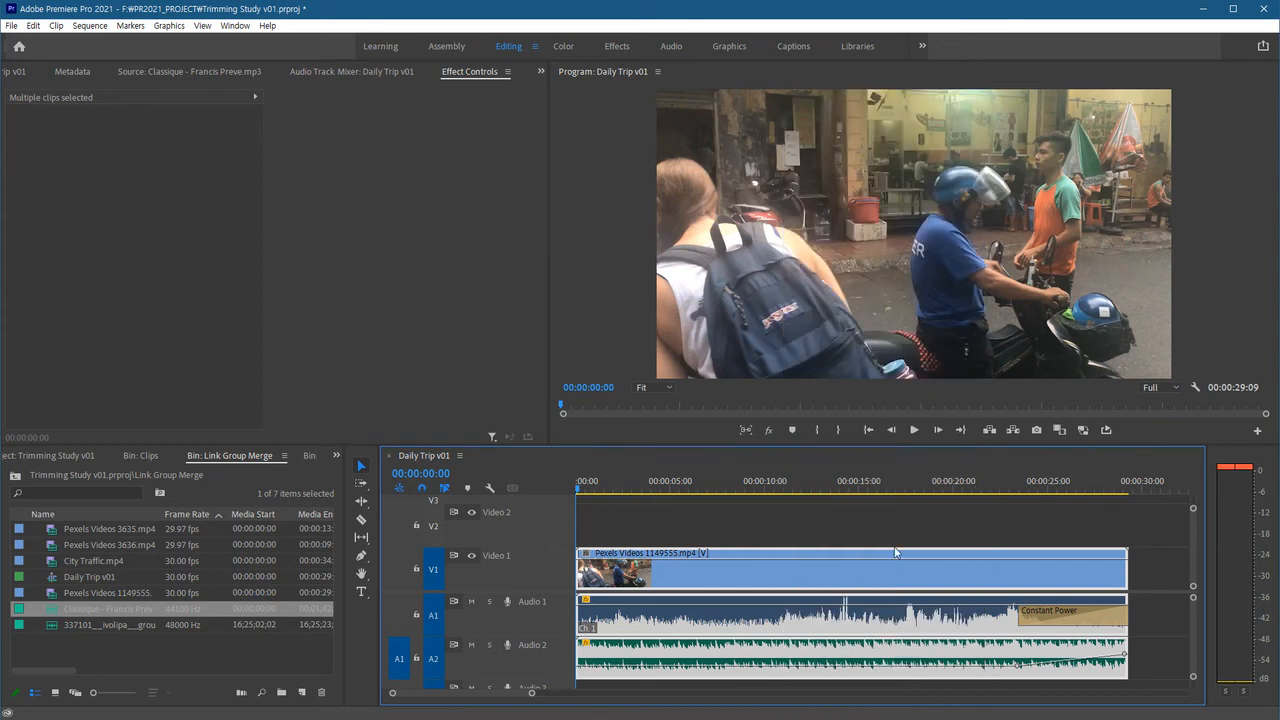
Select the music clip and the video clip separately to check they are ungrouped.
click(850, 520)
click(881, 572)
click(904, 655)
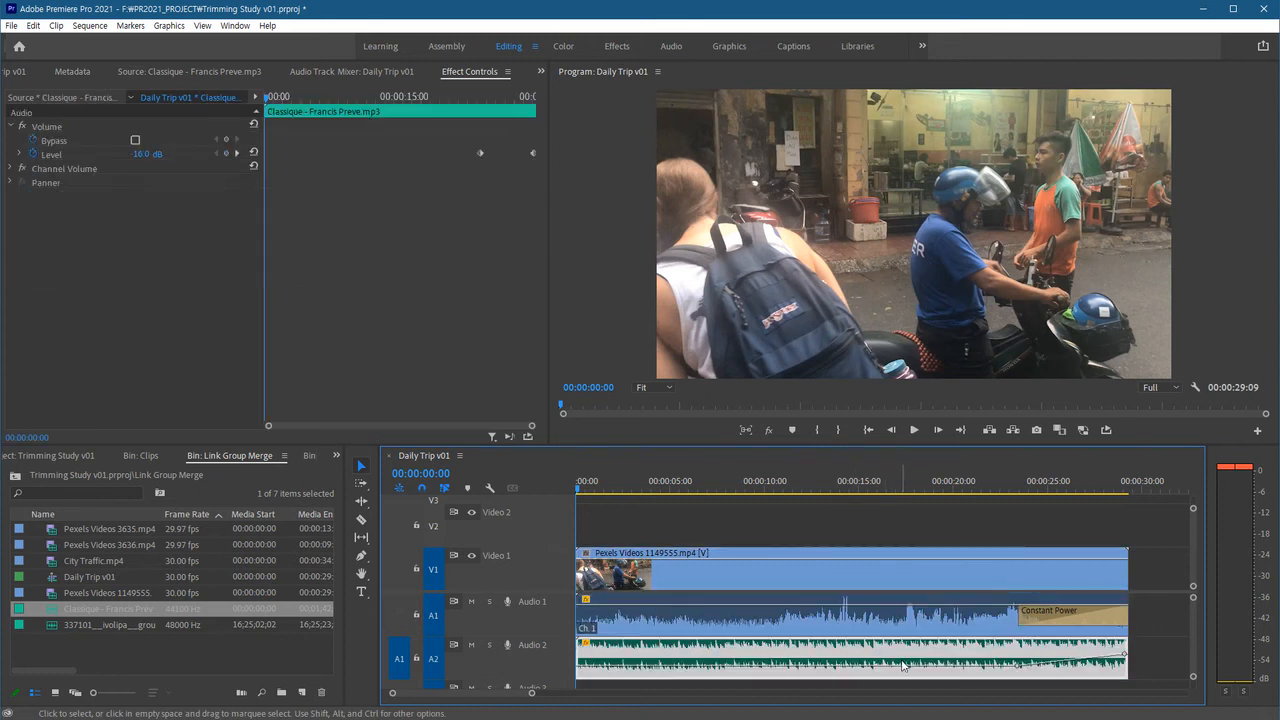
click(917, 583)
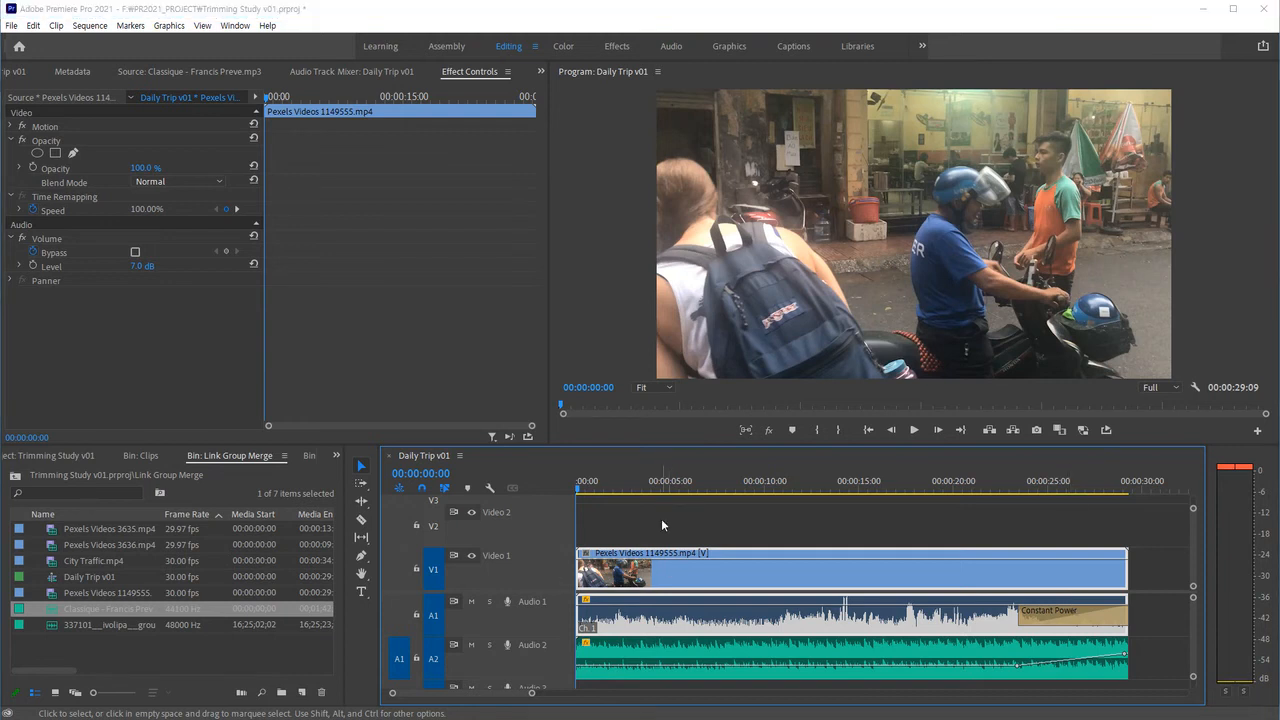
click(637, 529)
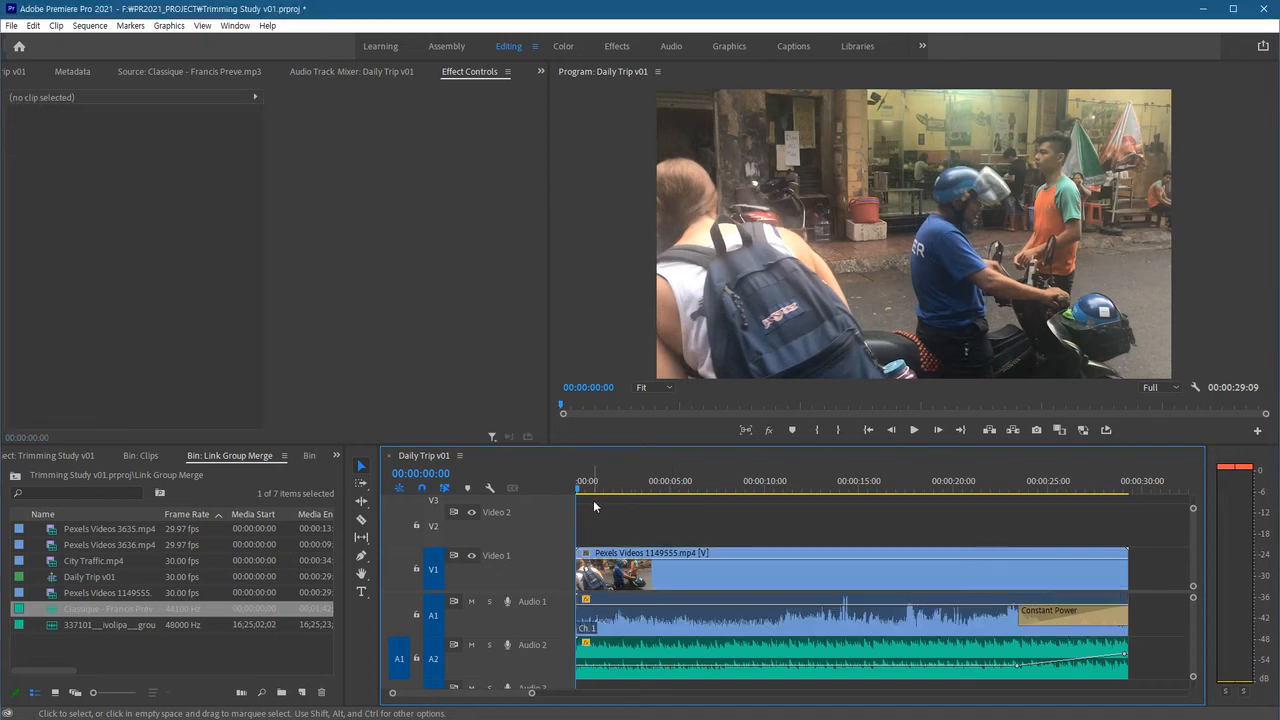
At 00:00:00:28, add a text title reading "Next Trip" near the frame's upper-left corner.
drag(587, 488, 593, 489)
key(t)
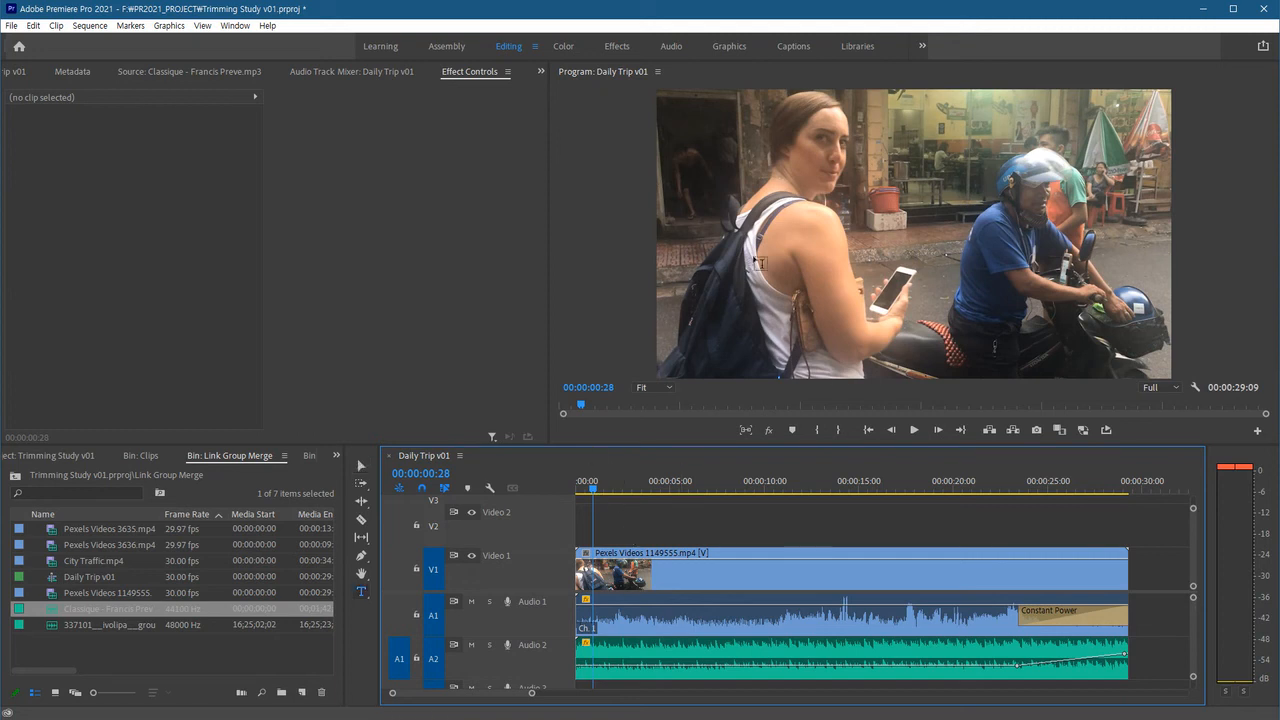
click(681, 117)
text(N)
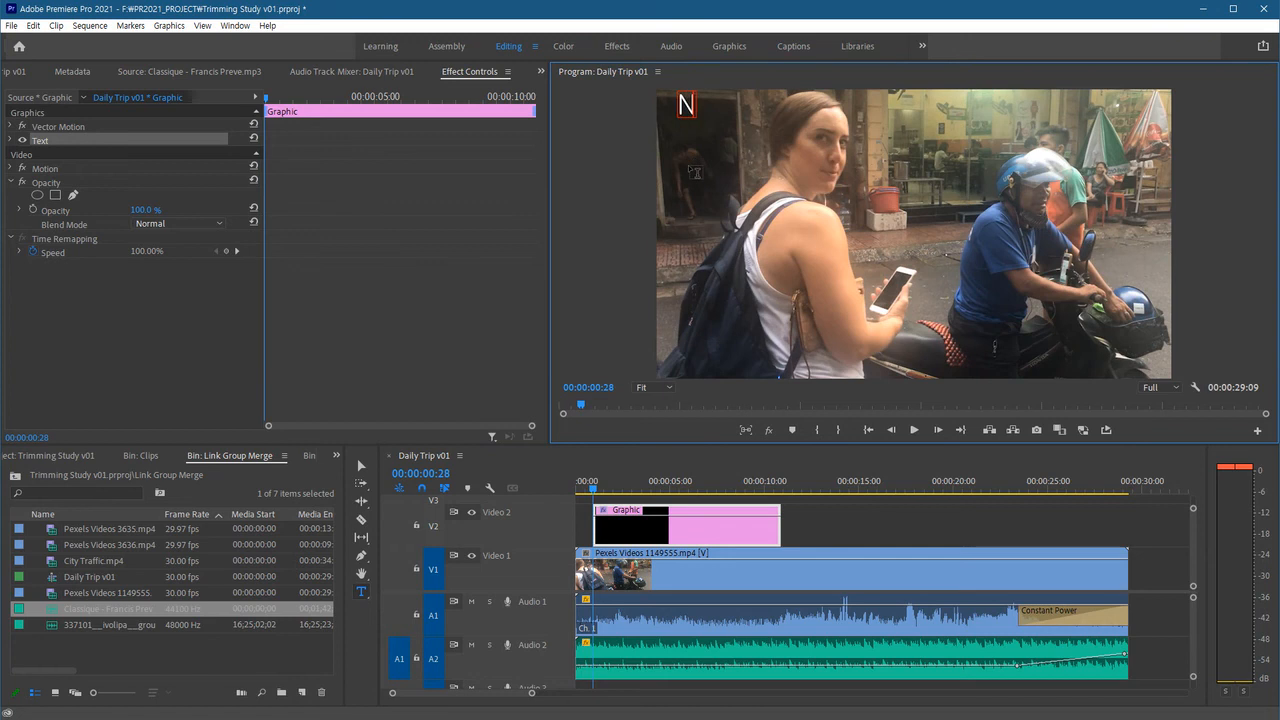
text(ext Trip)
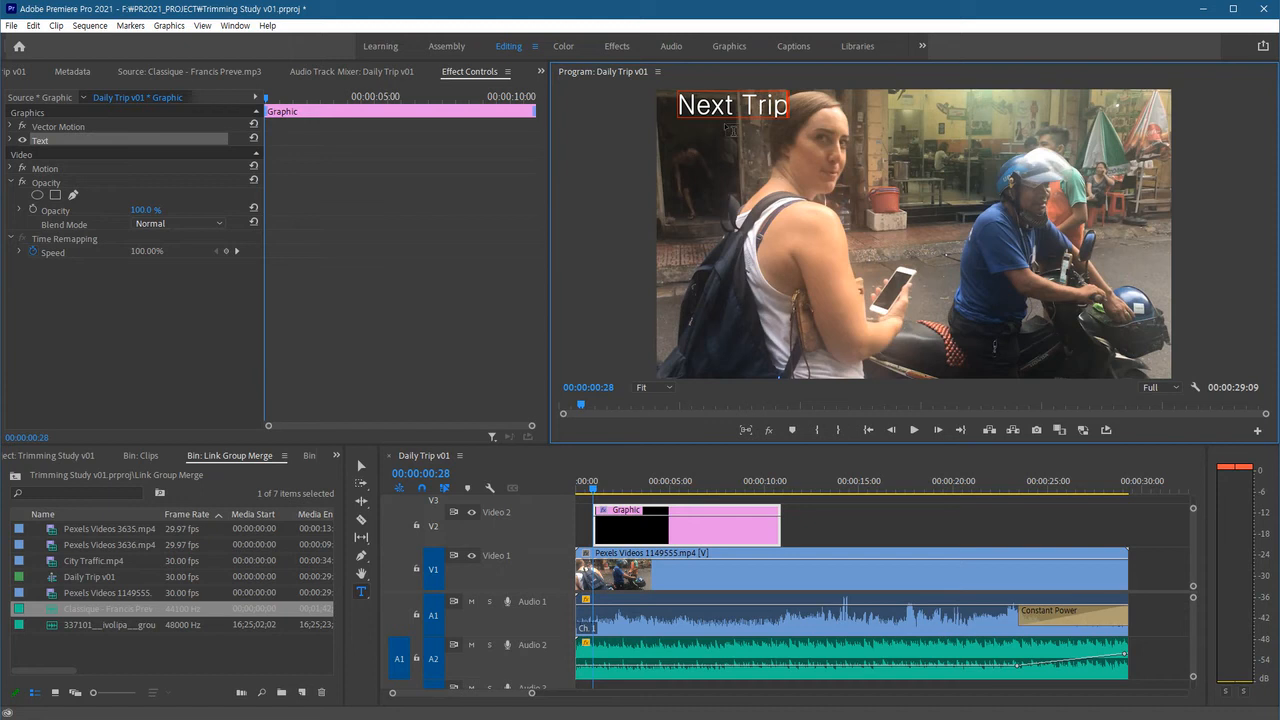
Set the title's font to TYPOGRAPH PRO with the ExtraBold style.
drag(681, 108, 789, 108)
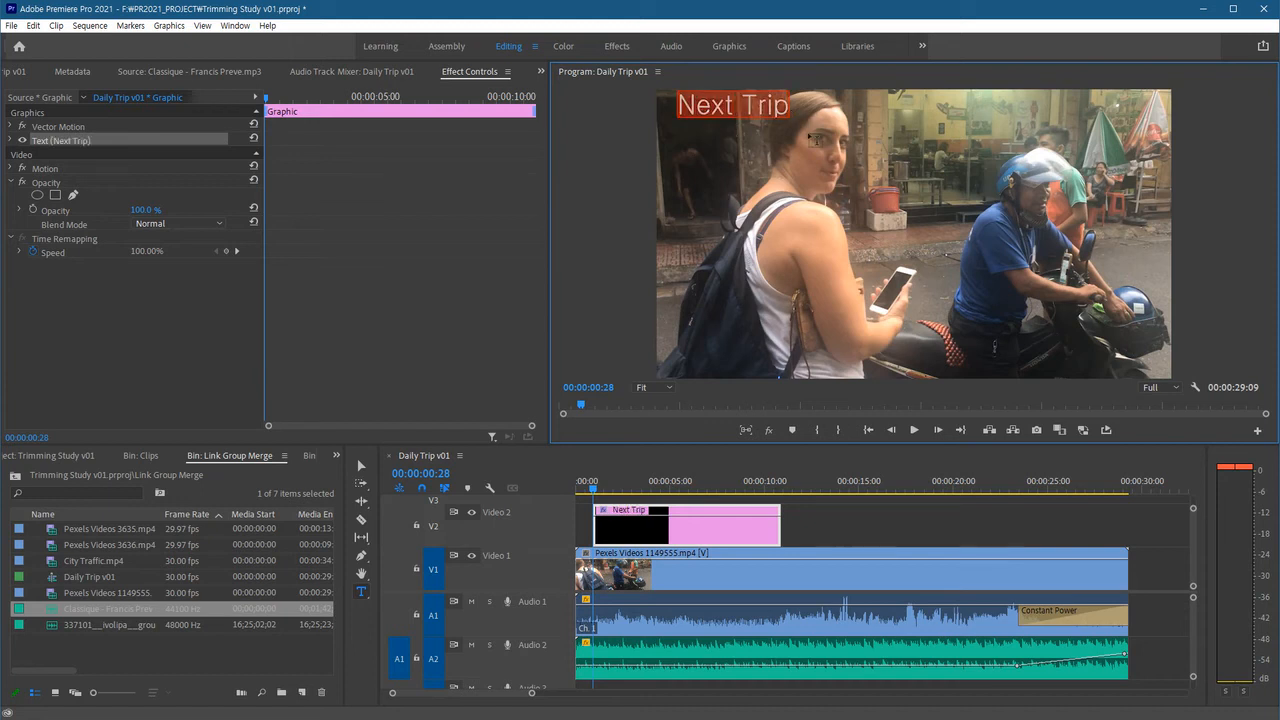
click(10, 141)
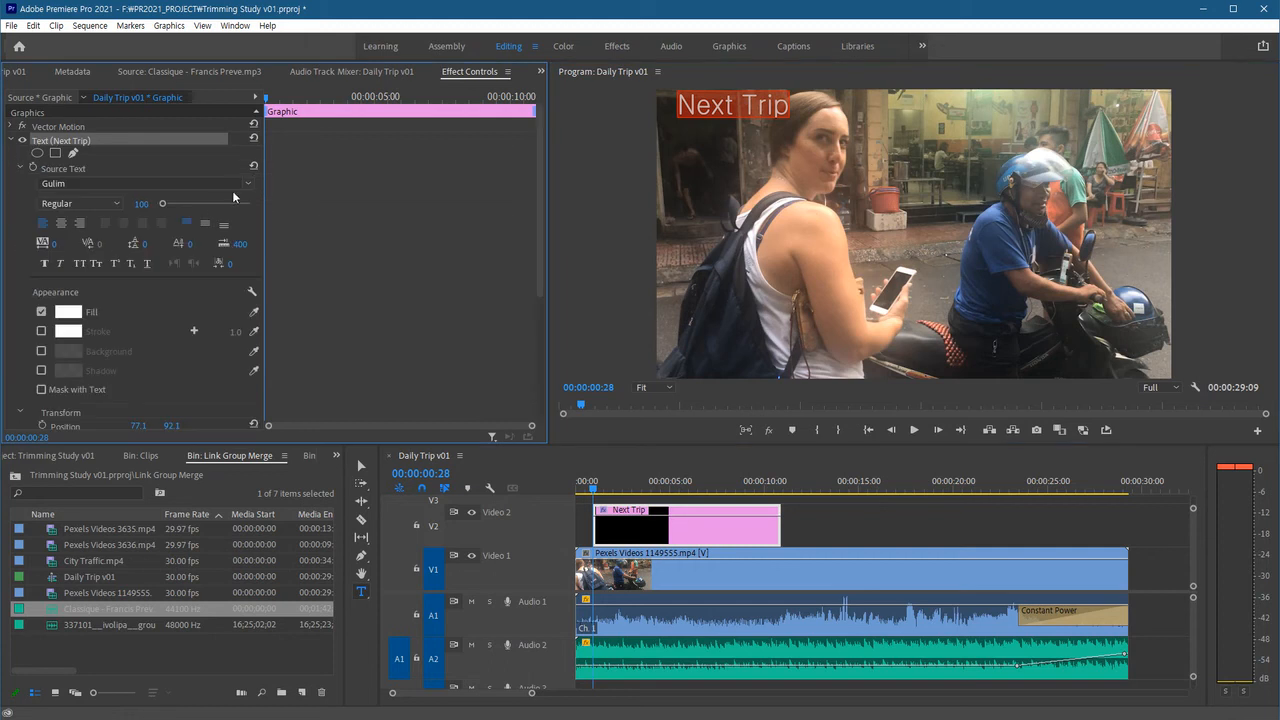
click(245, 184)
text(typ)
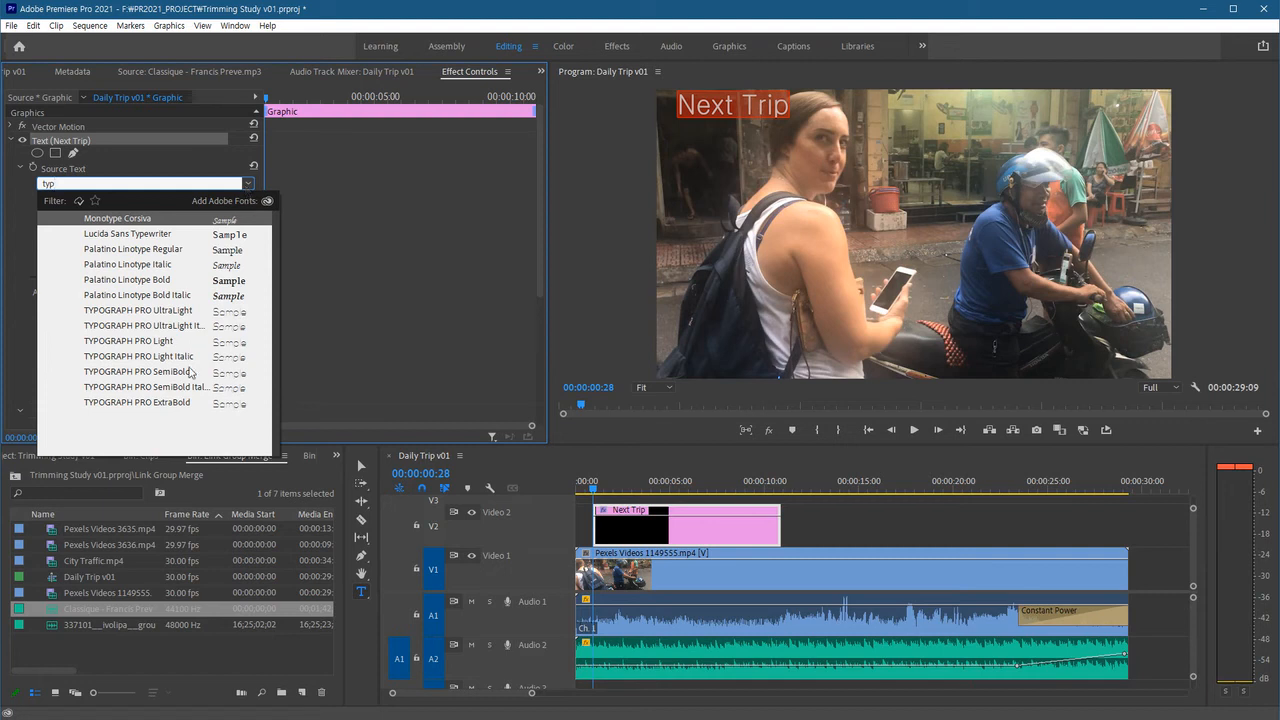
click(172, 341)
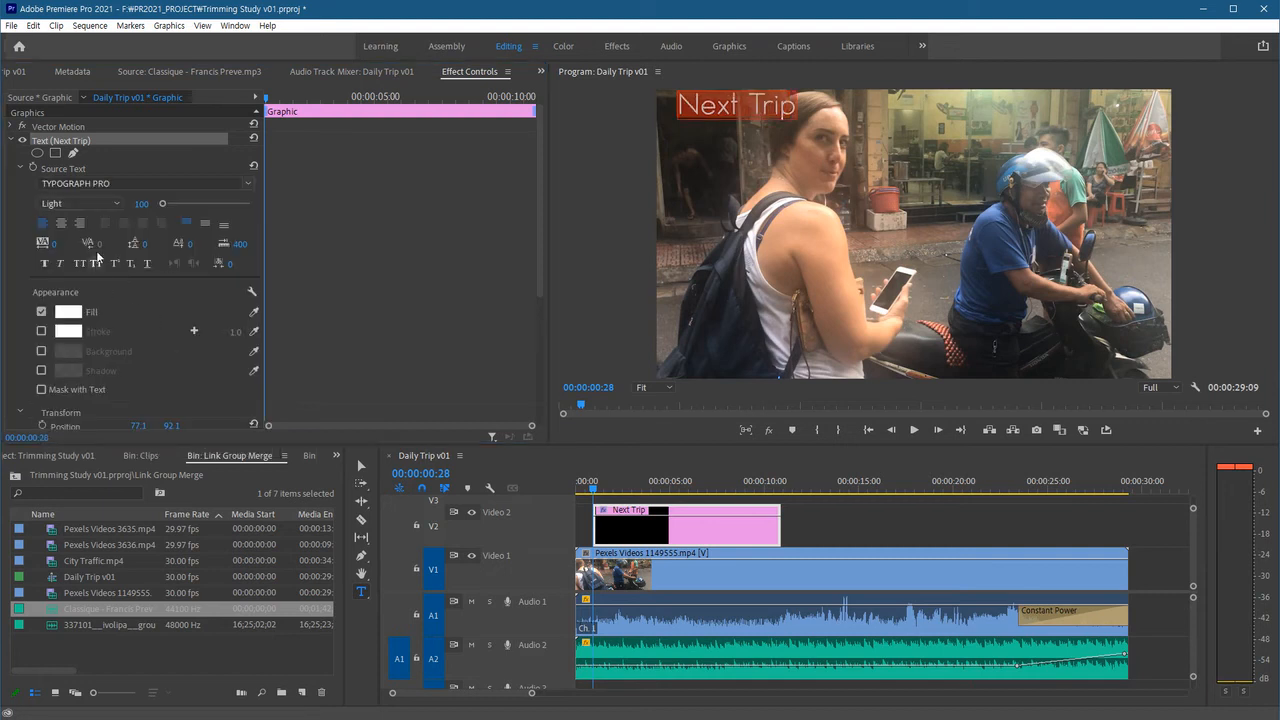
click(109, 204)
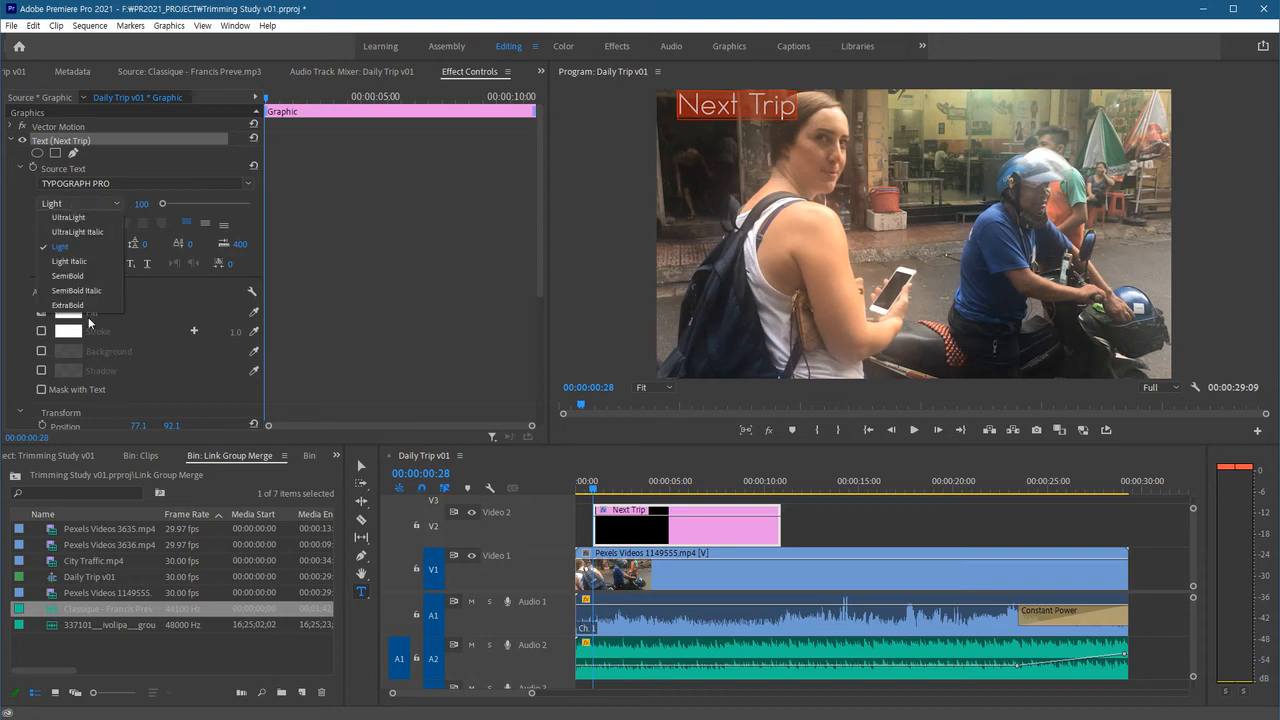
click(86, 276)
click(118, 205)
click(108, 307)
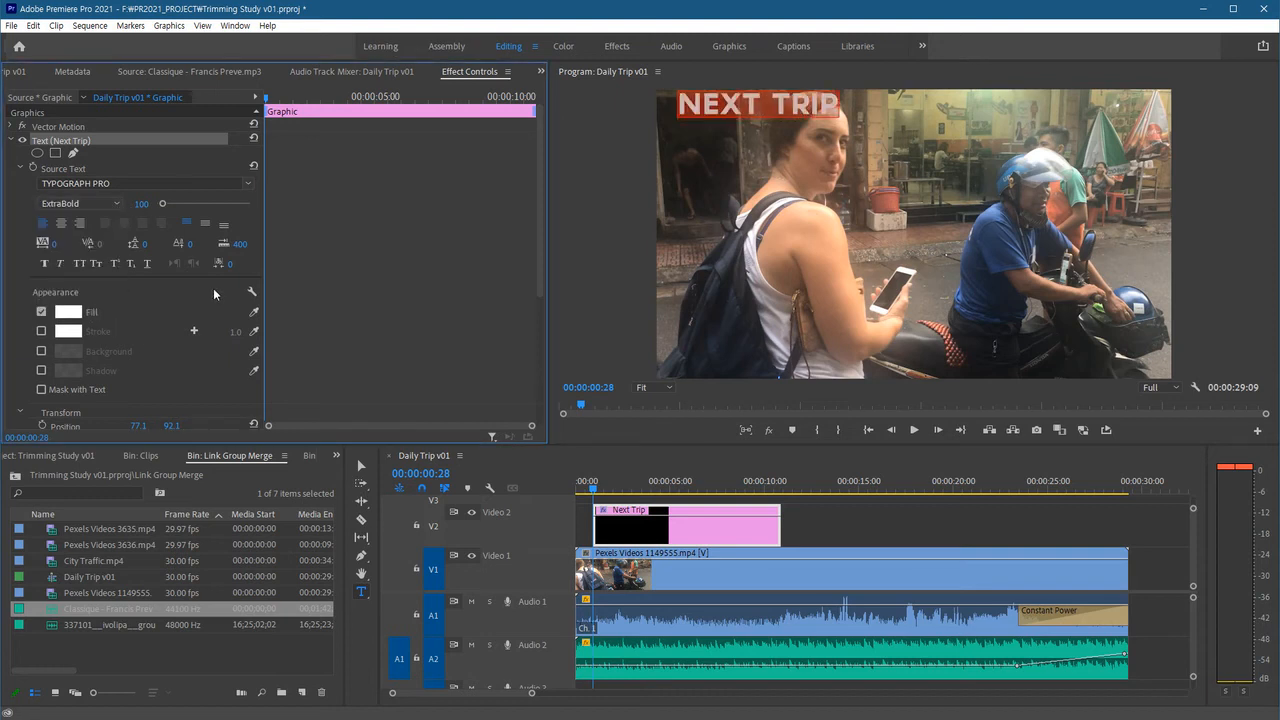
Set the title's font size to 58 and reposition it slightly in the frame.
drag(142, 205, 100, 205)
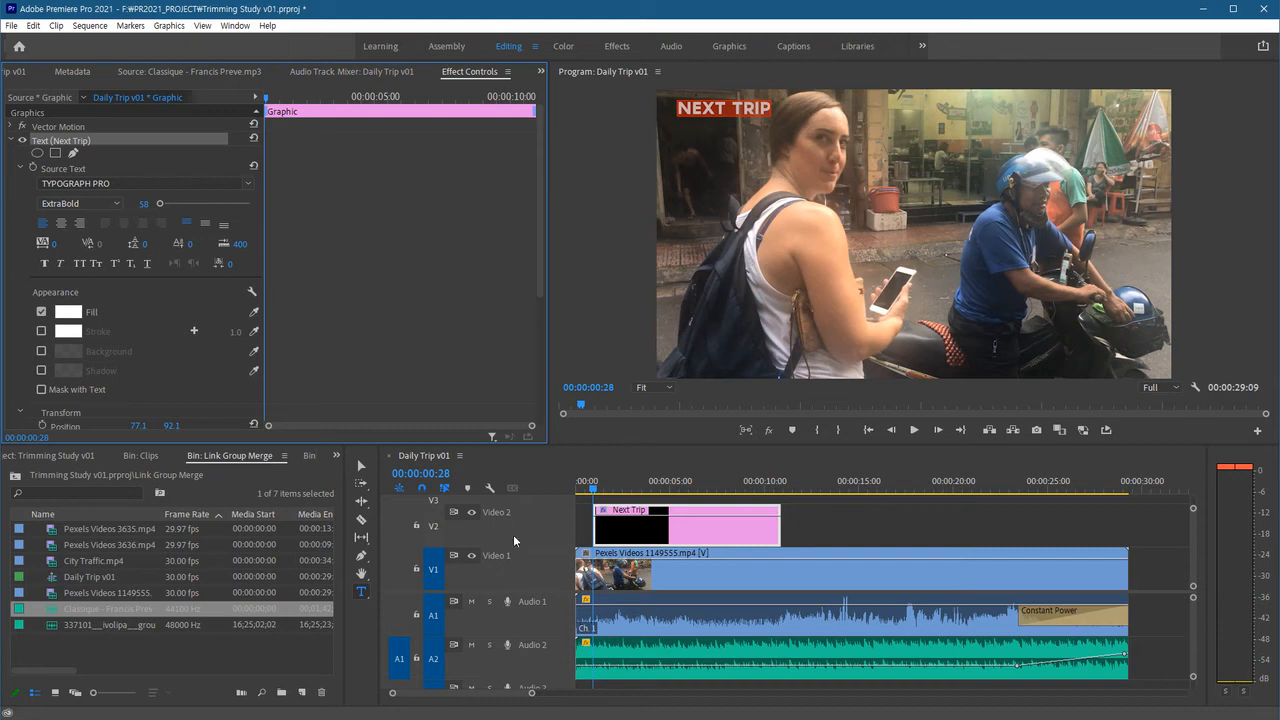
click(362, 466)
drag(703, 113, 699, 116)
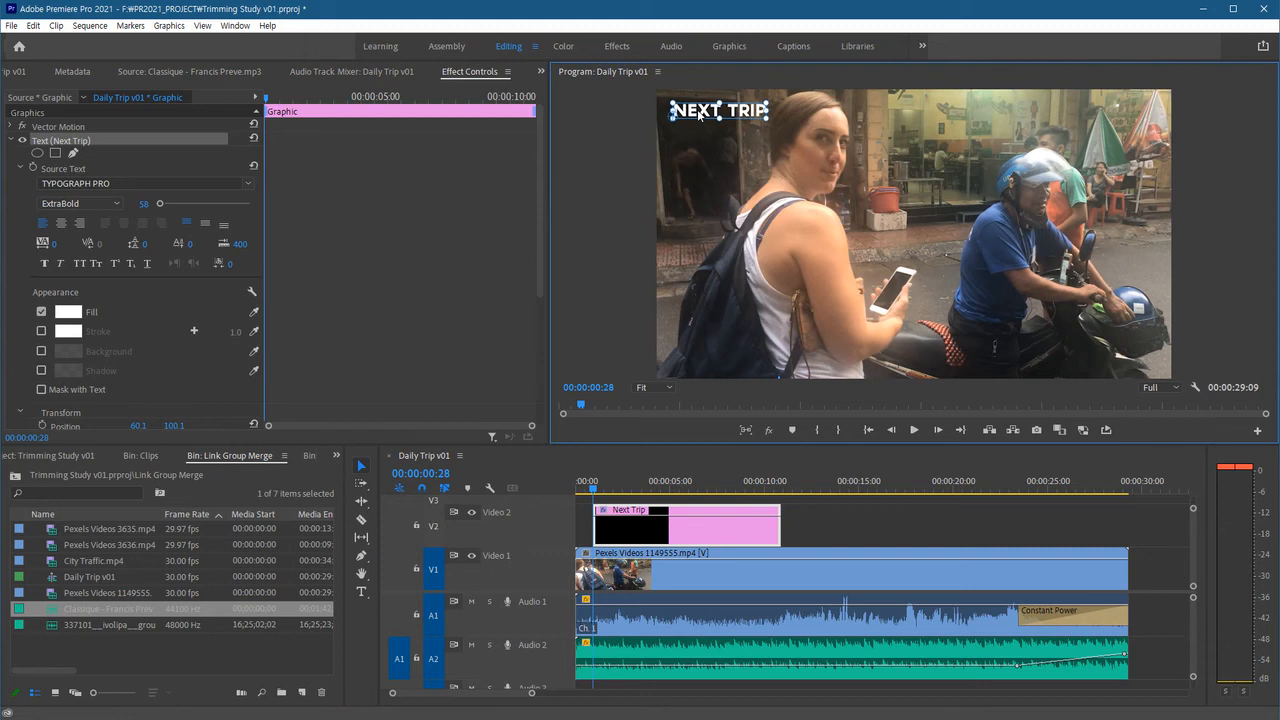
Extend the title clip to about 15 seconds and apply the default cross dissolve transition to it.
click(831, 521)
drag(779, 534, 896, 554)
click(770, 542)
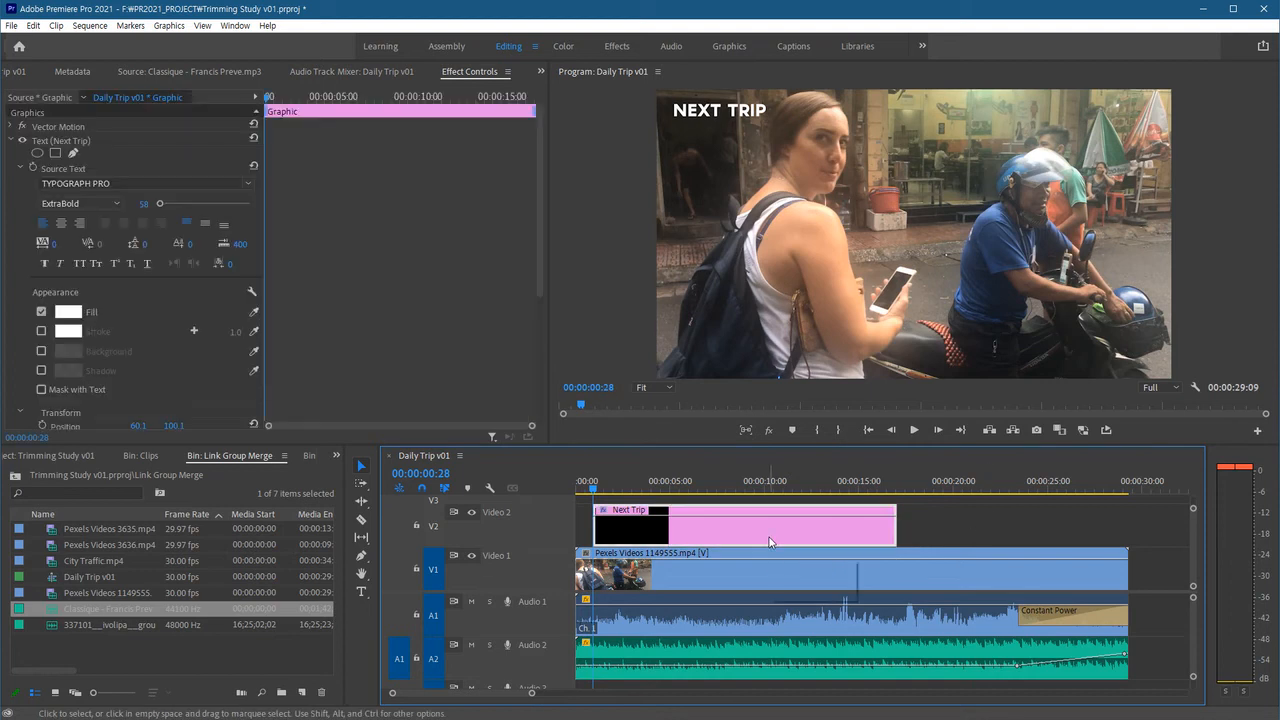
key(ctrl+d)
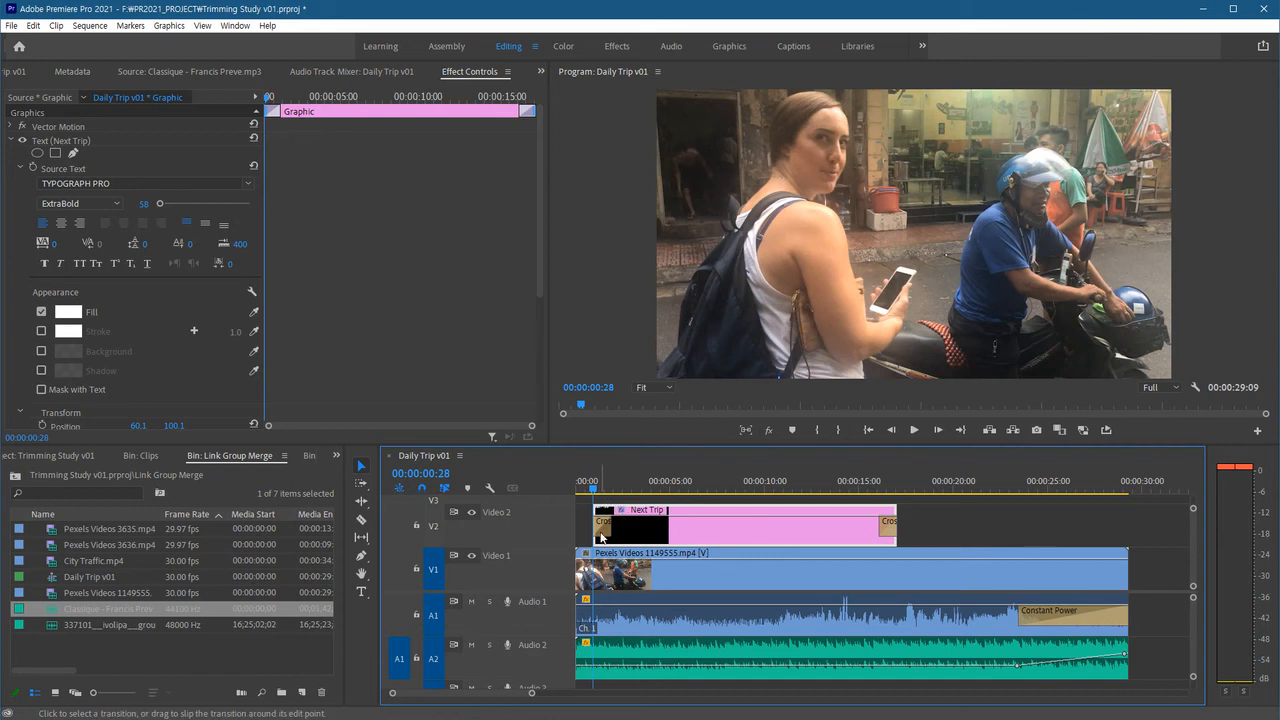
Drag the Next Trip title clip's start back to the sequence start and preview playback from the beginning.
drag(597, 531, 584, 531)
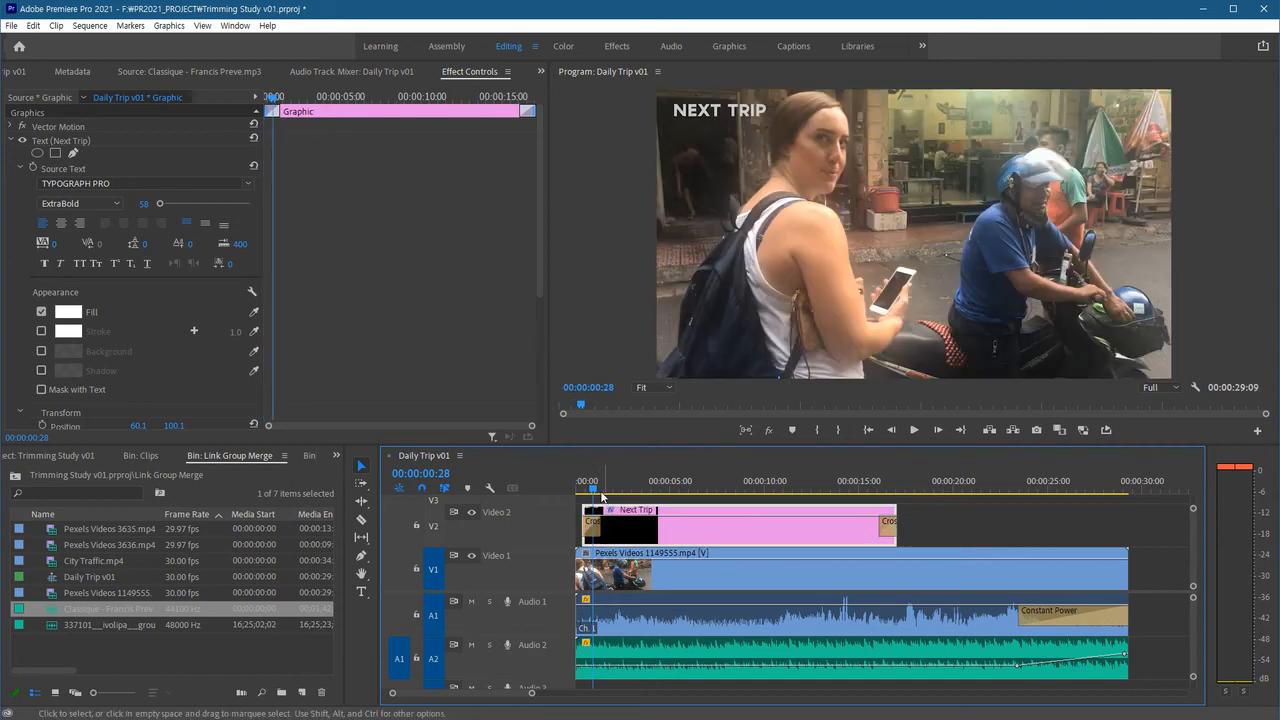
drag(590, 484, 565, 494)
key(space)
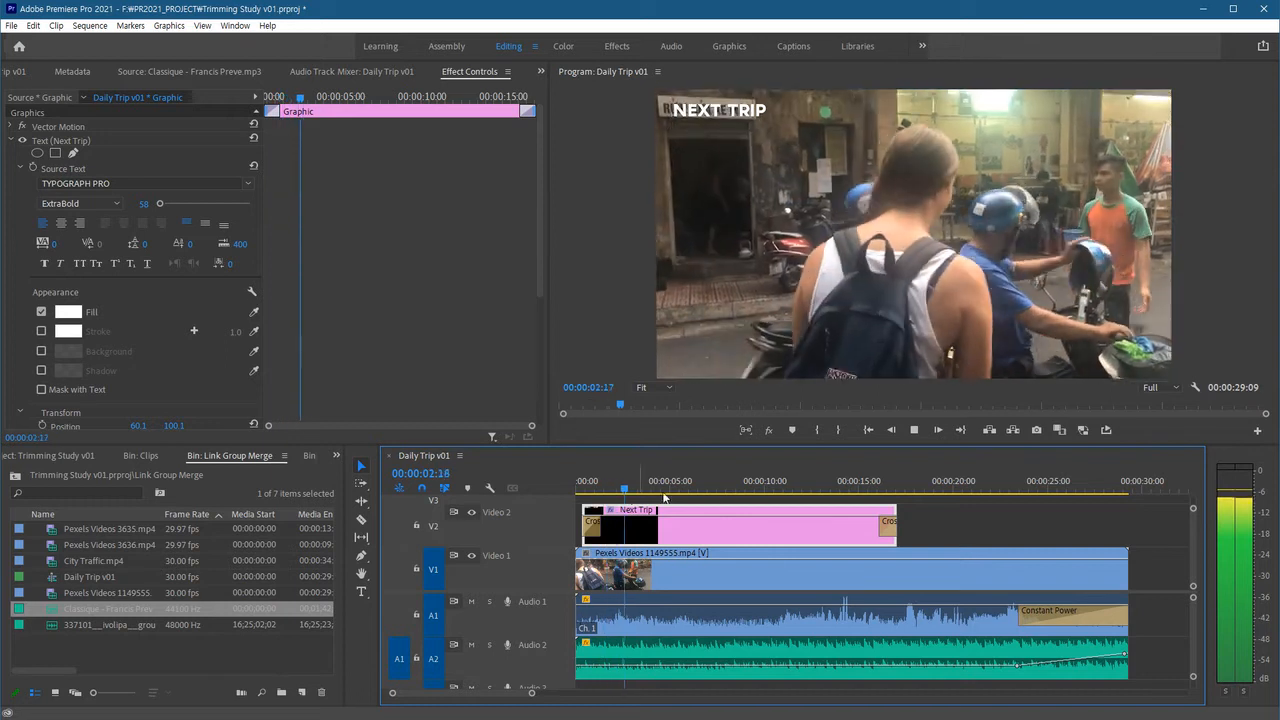
At about 00:00:24:14, add a text title reading "HAVE A NICE DAY!" in the frame.
click(873, 489)
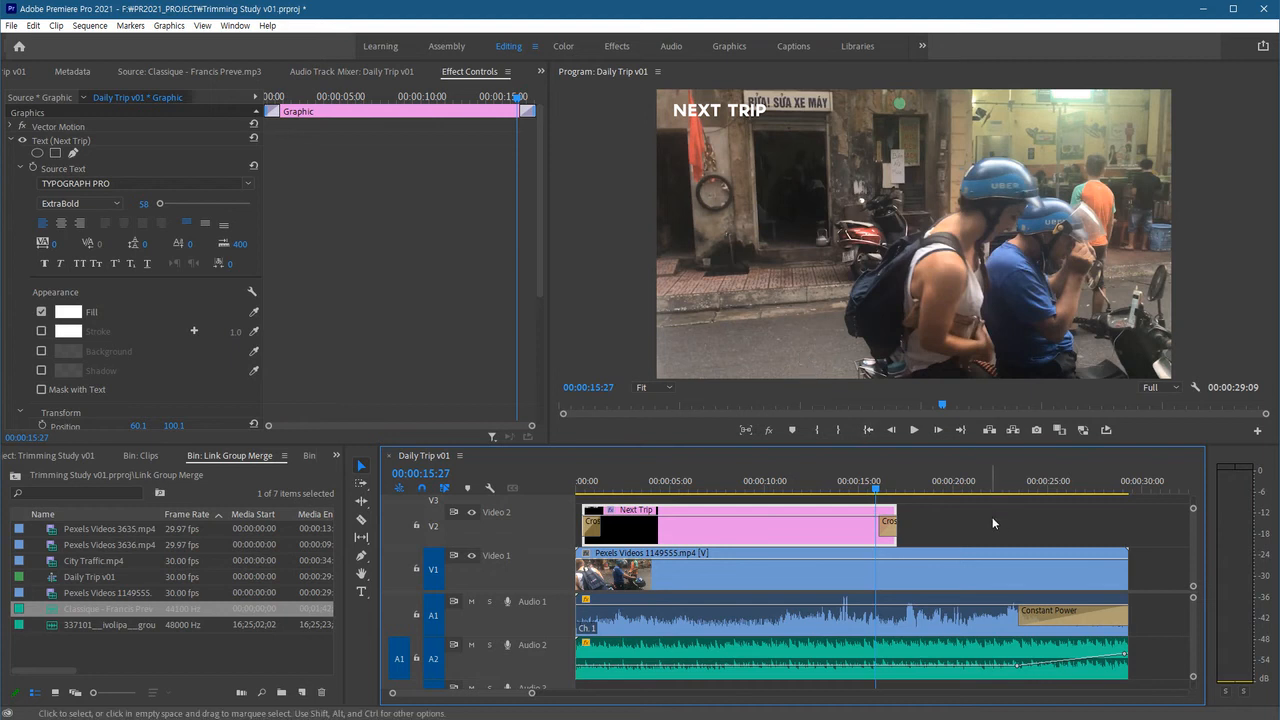
click(1006, 490)
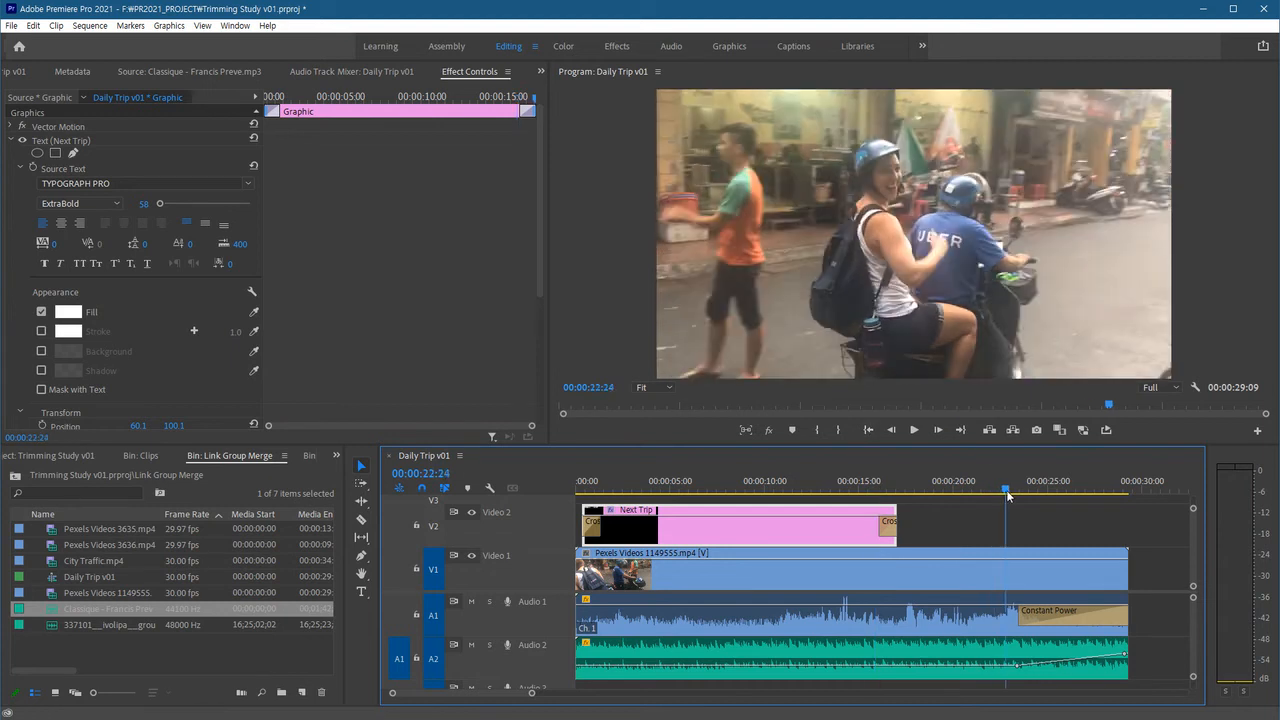
drag(1006, 490, 1037, 490)
click(1060, 523)
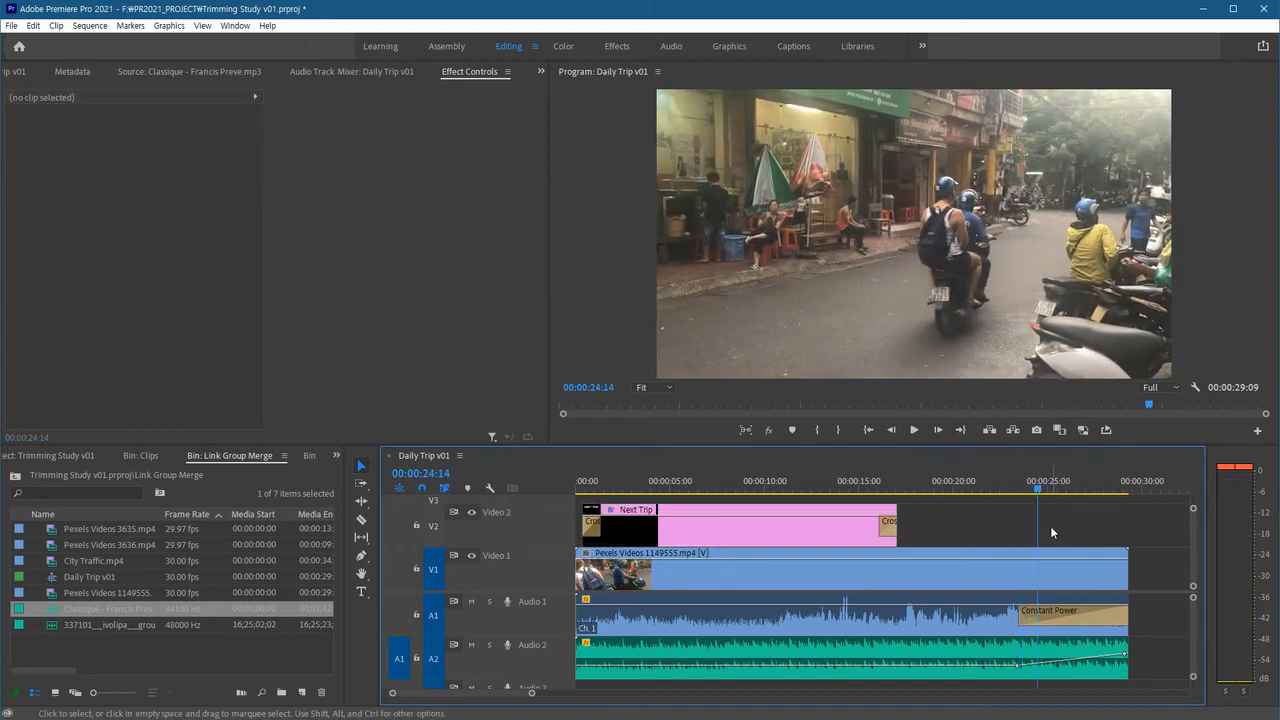
key(t)
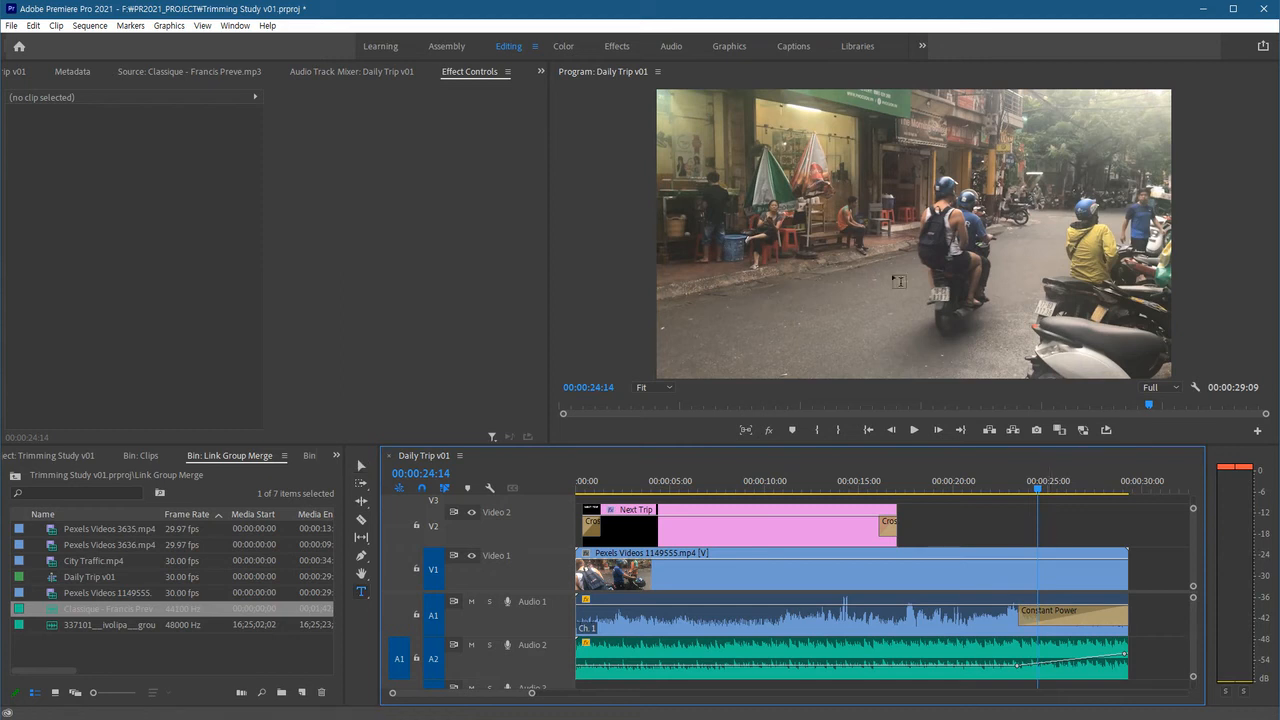
click(777, 271)
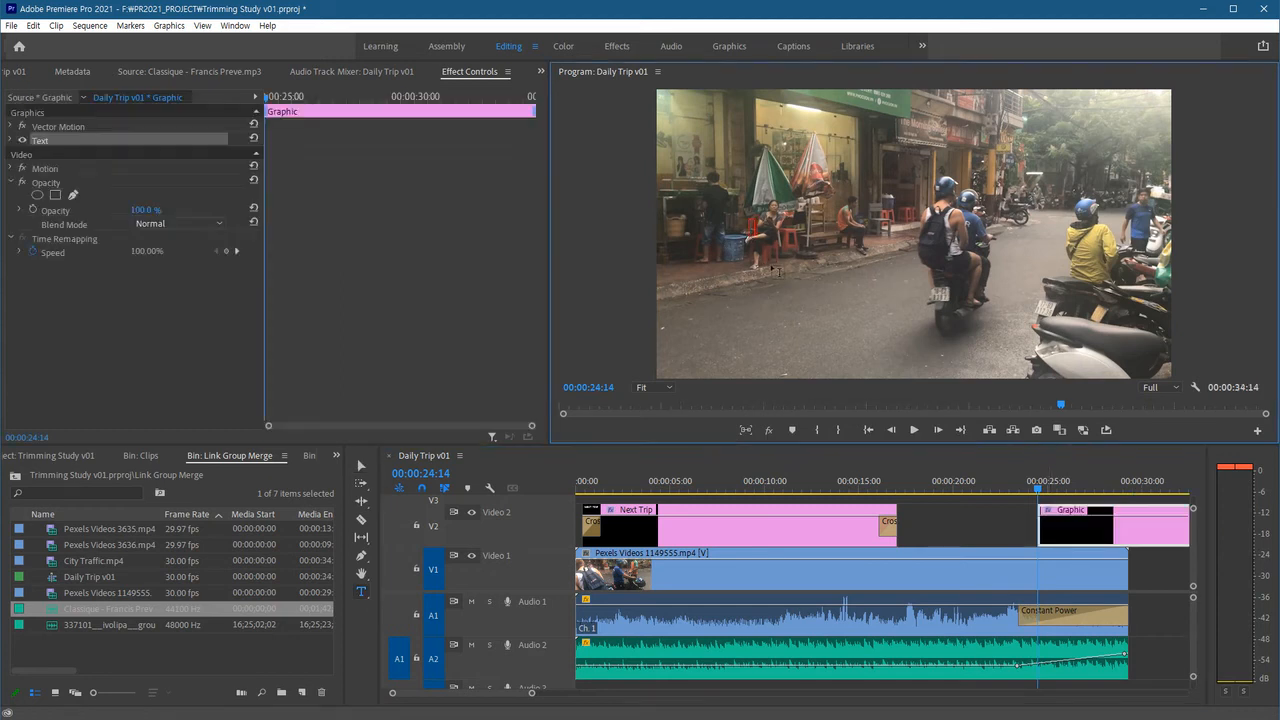
text(HAVE A NICE DAY!)
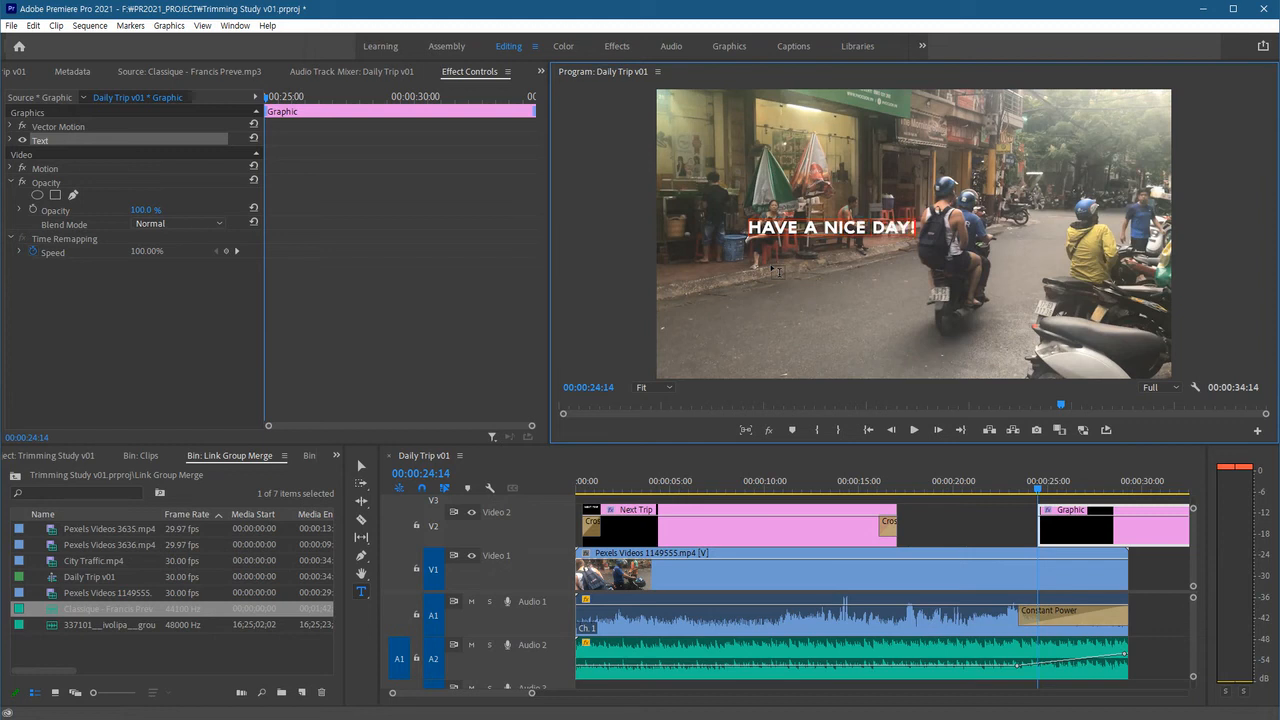
key(Escape)
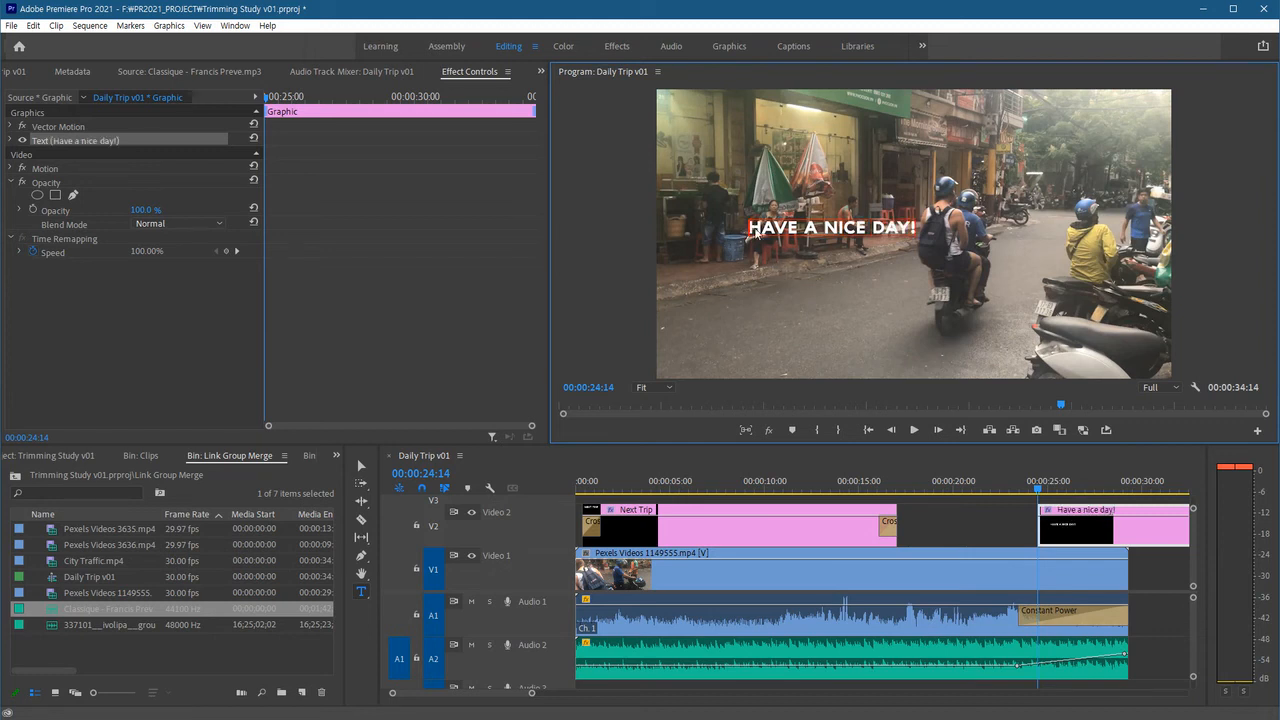
Center-align the new title, set its font size to 137, and move it to the frame's center.
click(11, 142)
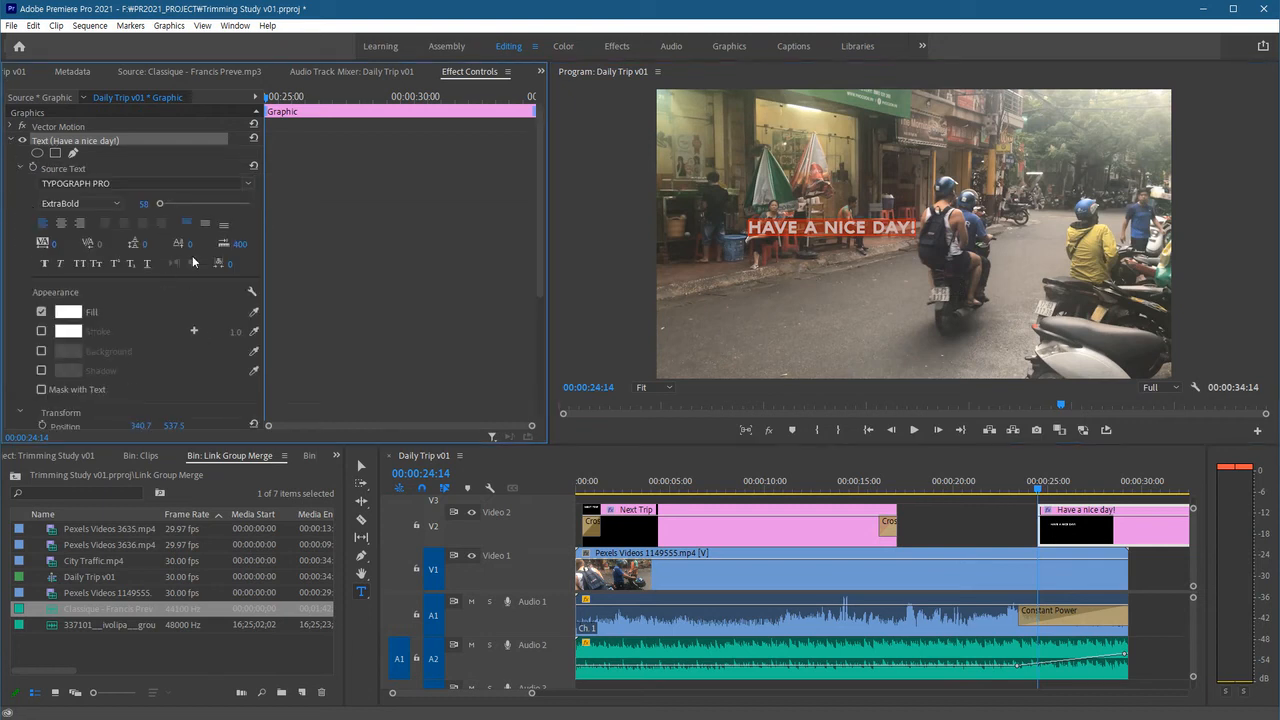
click(62, 224)
drag(162, 205, 165, 210)
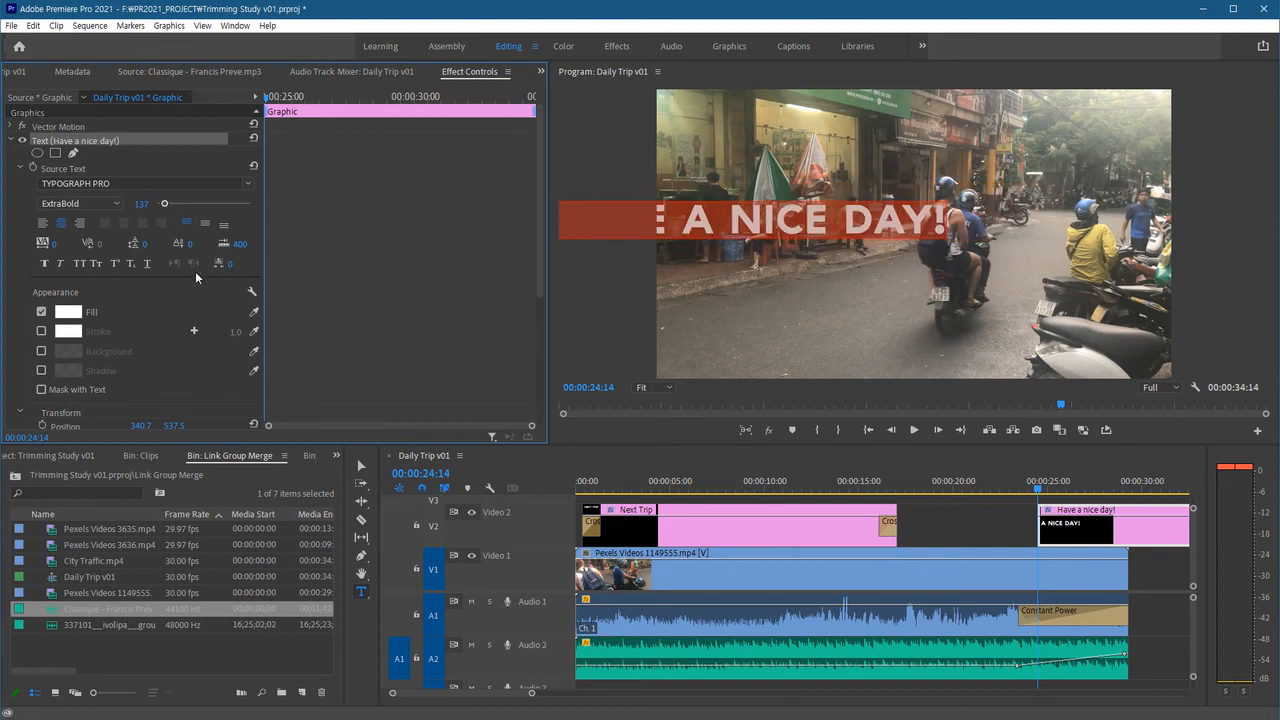
click(361, 466)
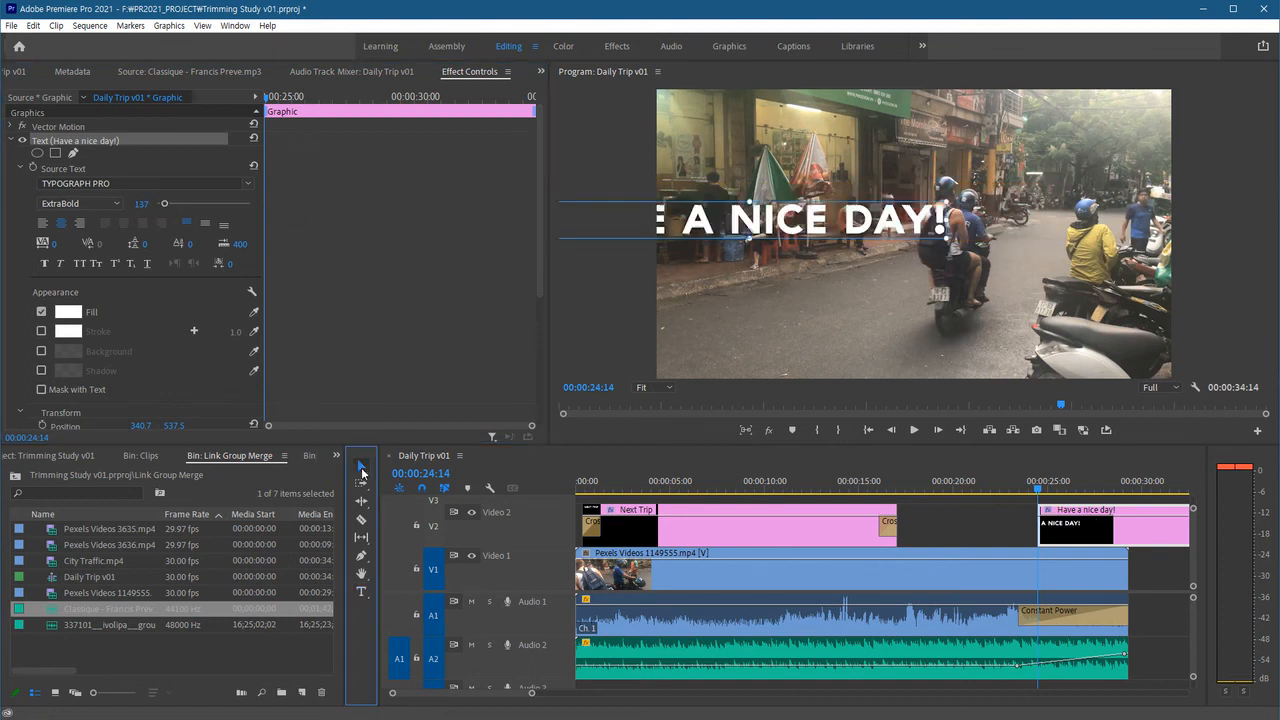
drag(821, 247, 917, 244)
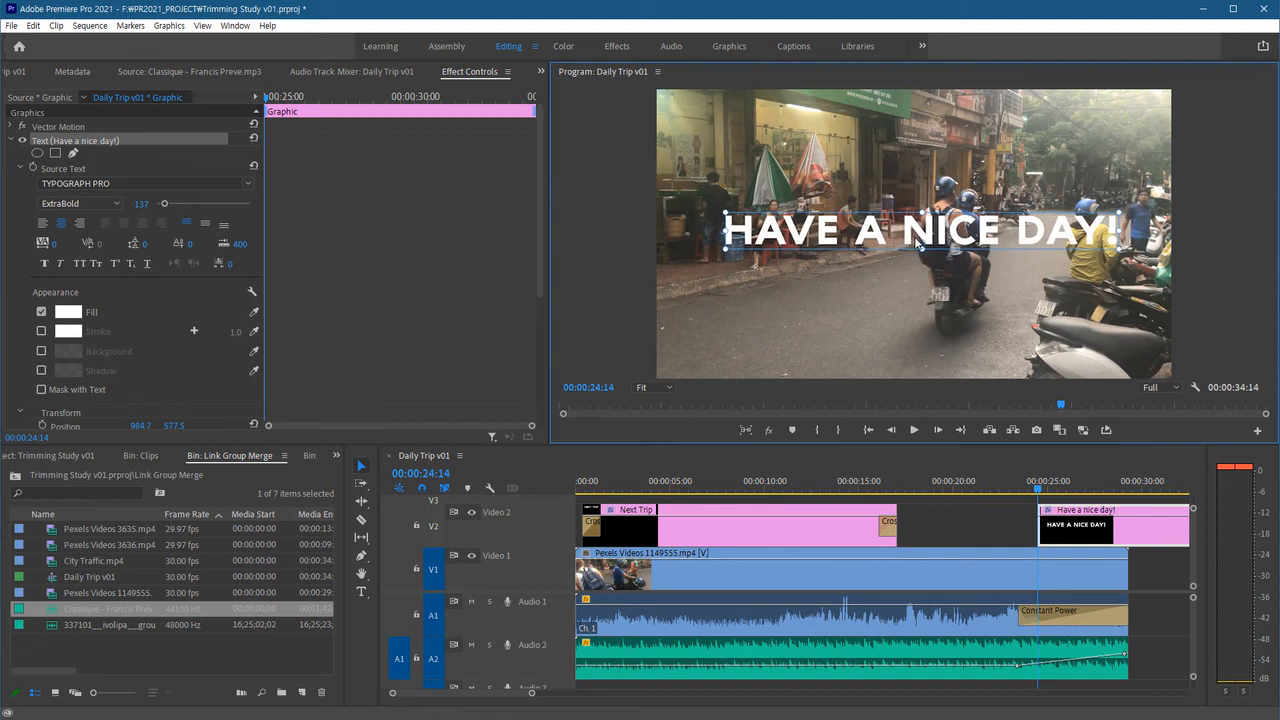
Trim the HAVE A NICE DAY! clip to about 7 seconds, ending near 00:00:31:23, and apply the default cross dissolve.
click(1089, 539)
scroll(960, 549, down, 3)
drag(1084, 540, 1031, 540)
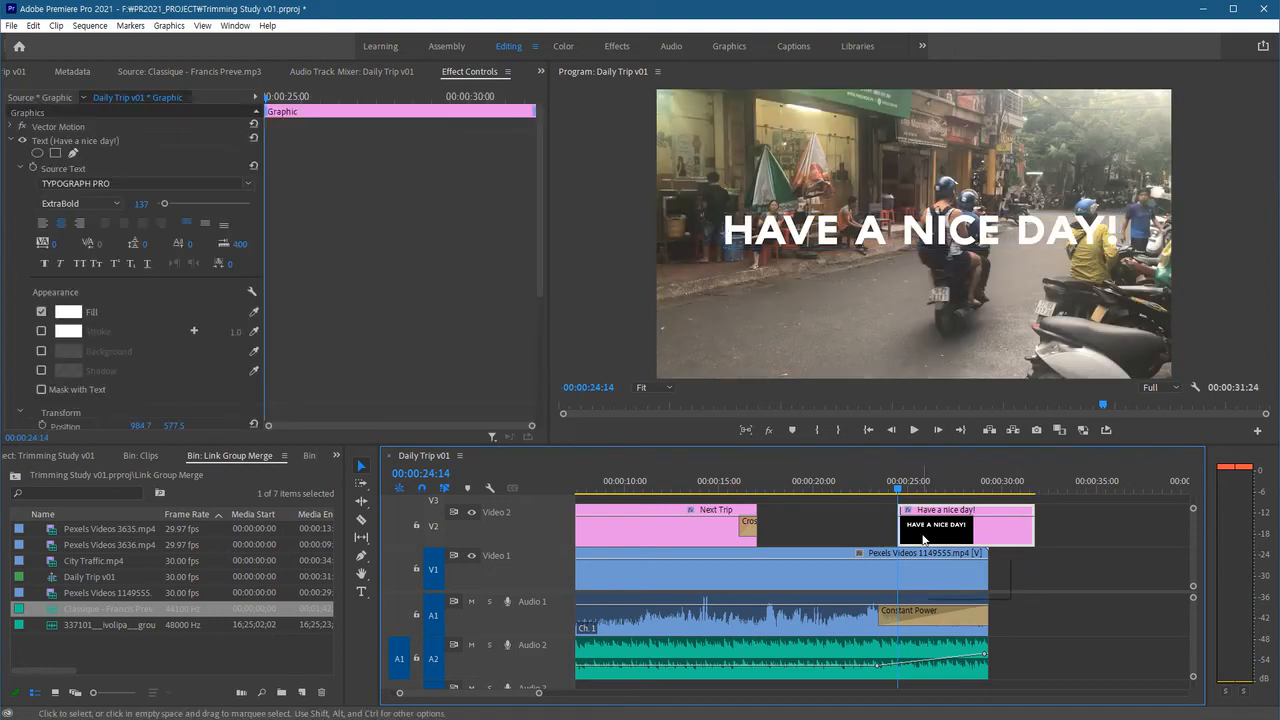
key(ctrl+d)
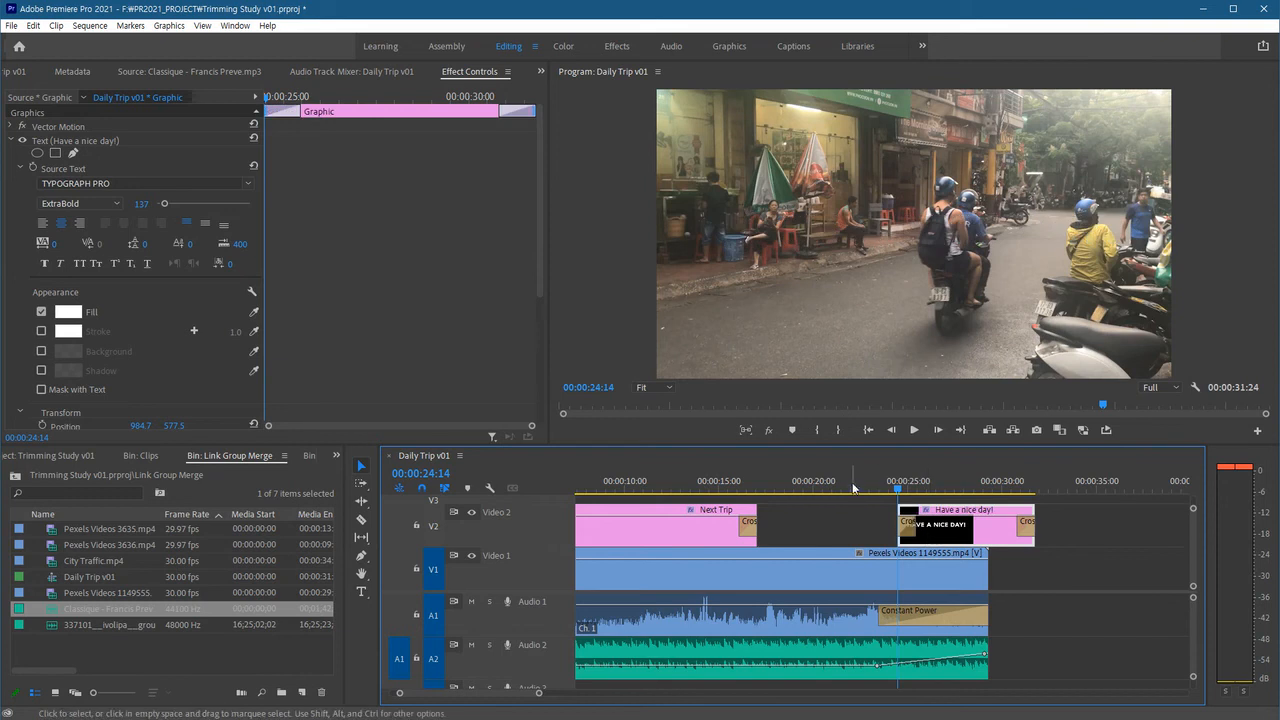
Lengthen the cross dissolve at the start of the HAVE A NICE DAY! clip and preview the ending.
click(859, 484)
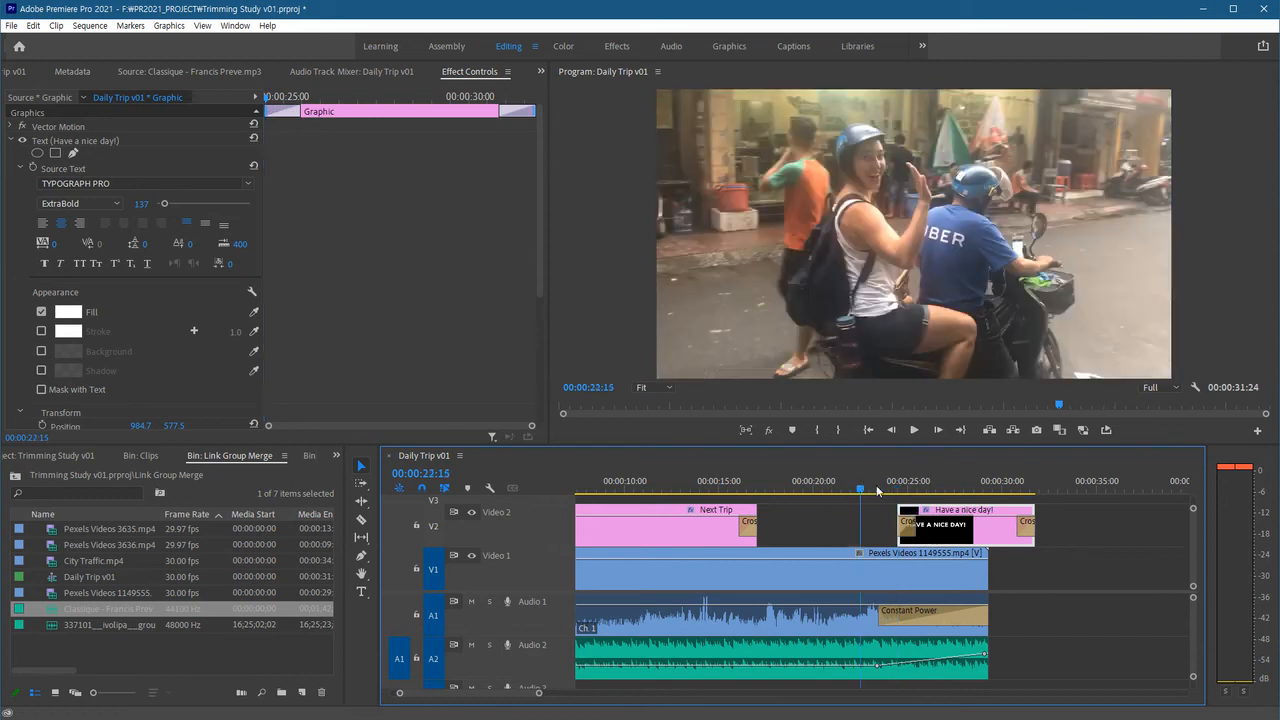
drag(900, 520, 886, 514)
click(1073, 606)
key(space)
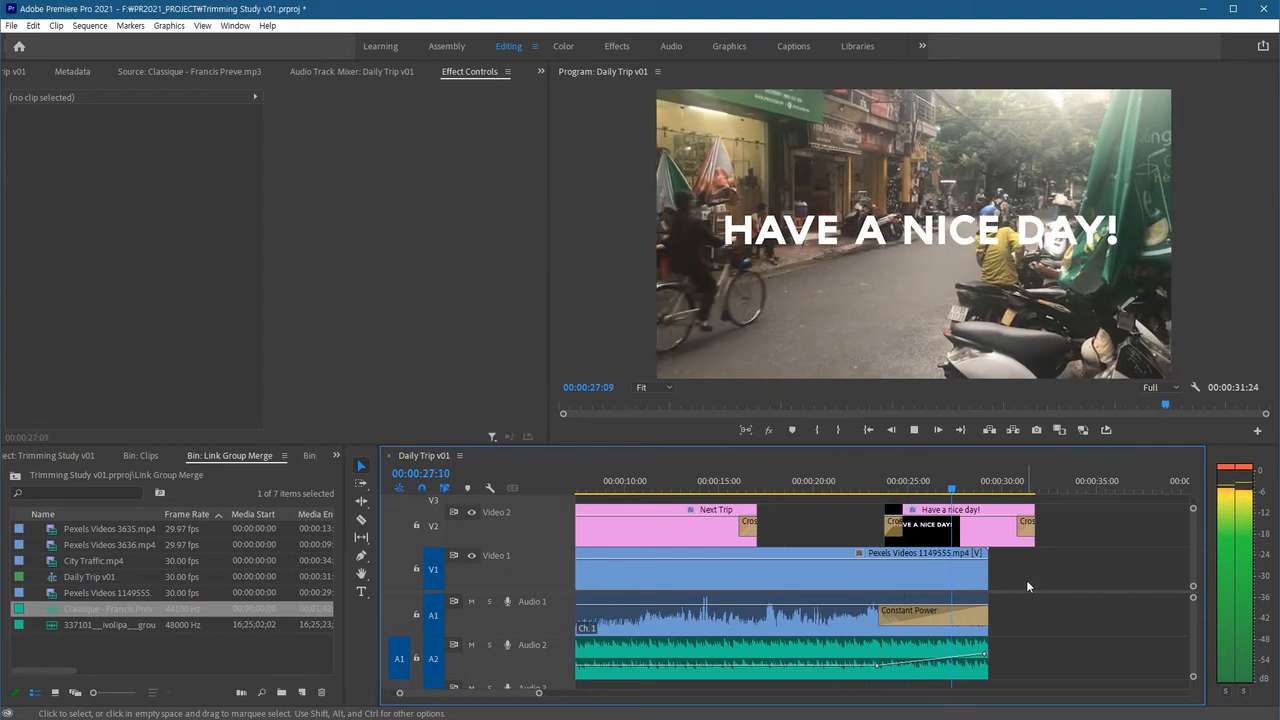
key(space)
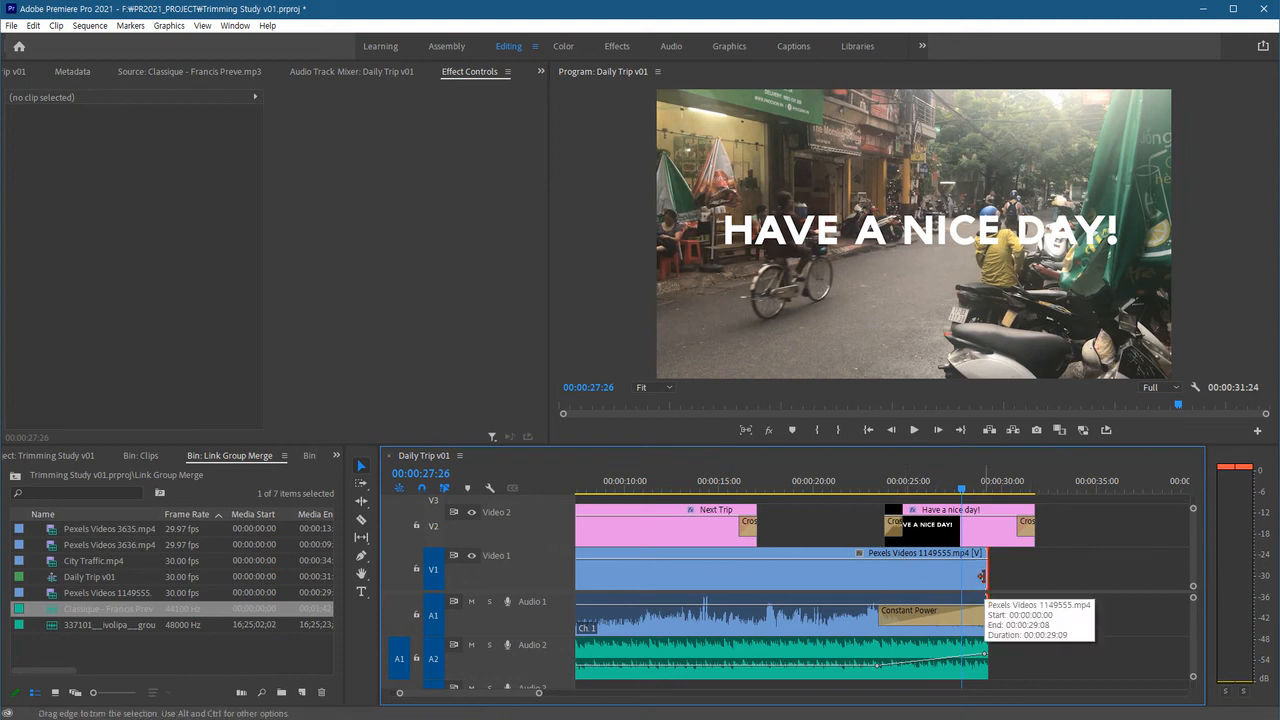
Apply a cross dissolve to the end of the video clip, lengthen it to about 00:00:04:23, and preview.
key(ctrl+d)
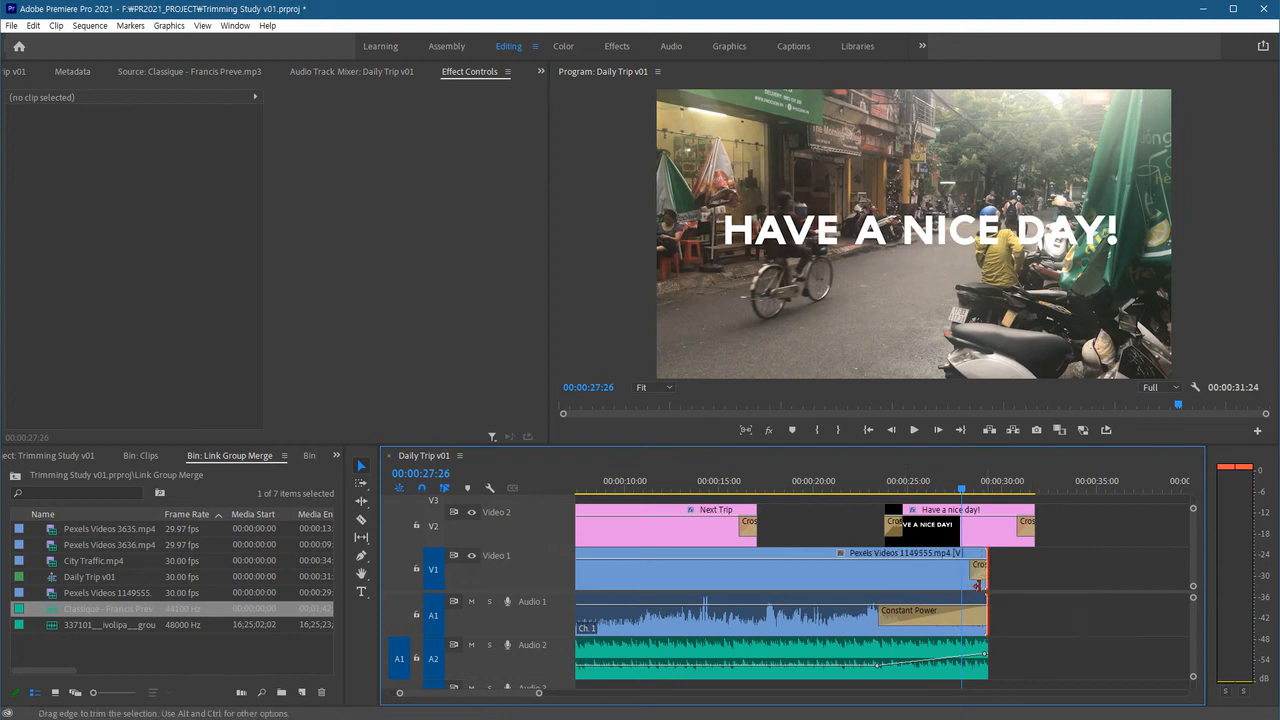
drag(975, 572, 899, 575)
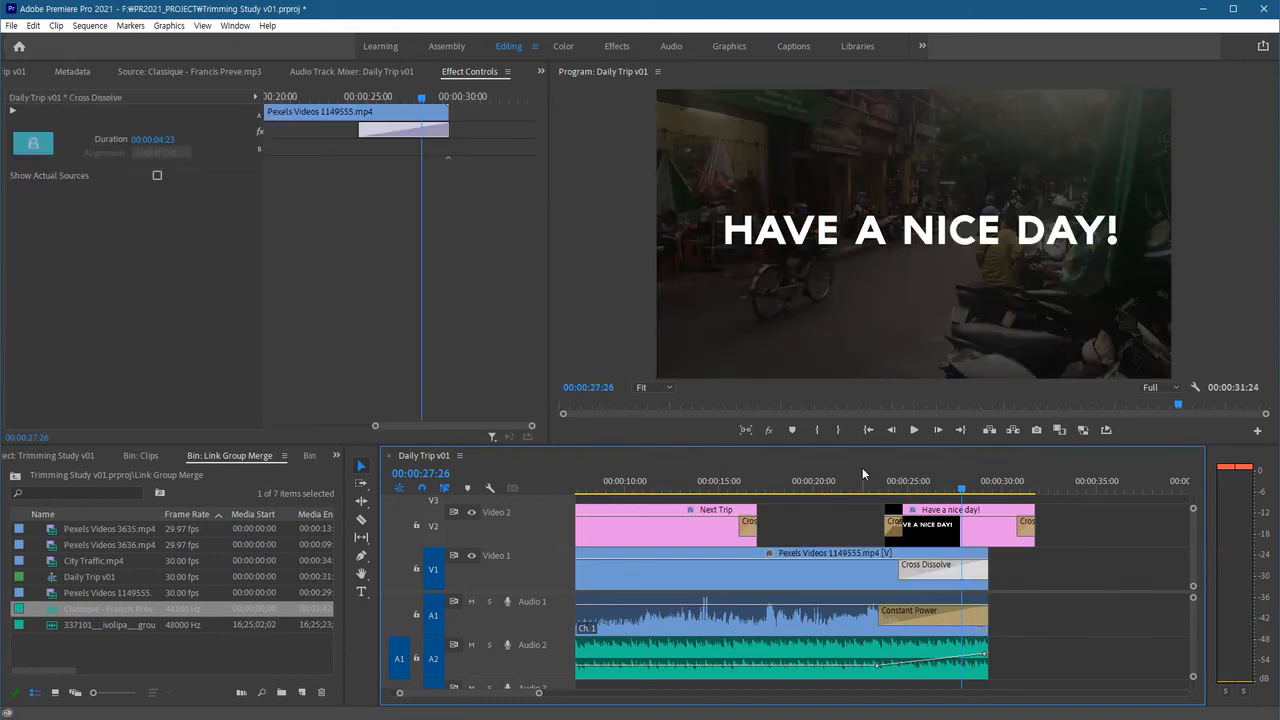
click(862, 467)
key(space)
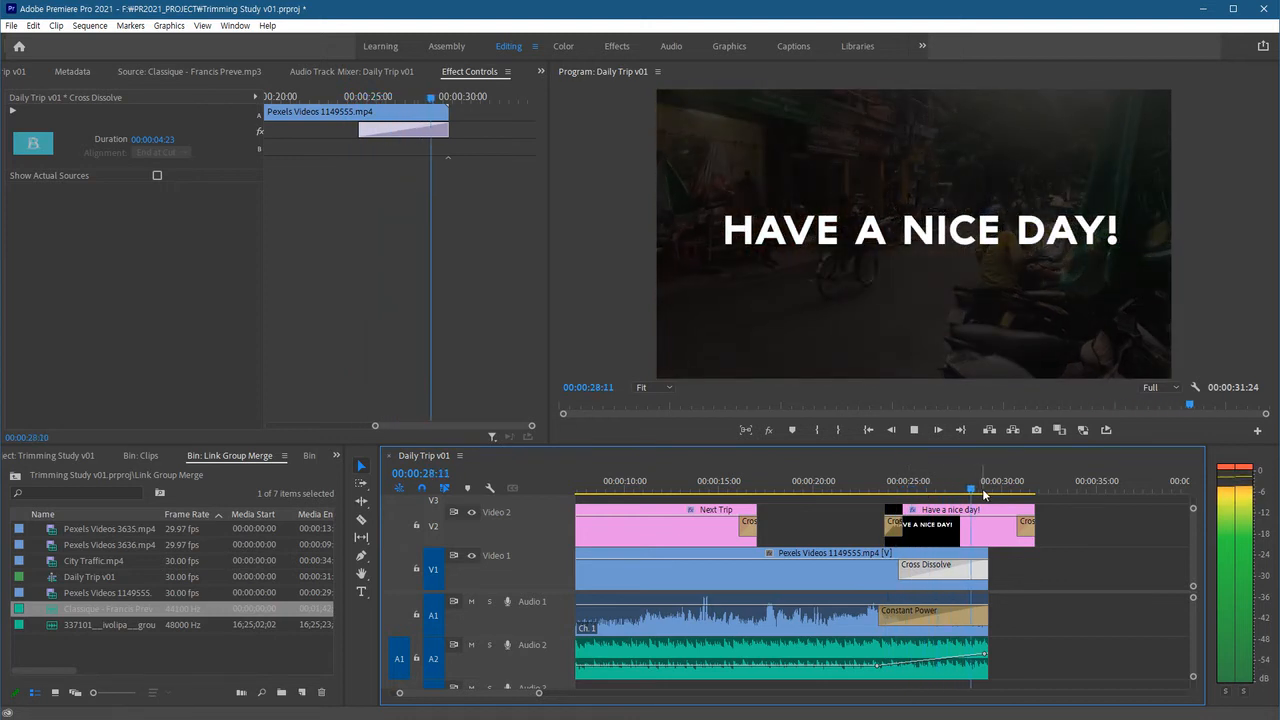
key(space)
Extend the music clip on Audio 2 to end with the closing title, preview it, and zoom the timeline out.
drag(984, 668, 1034, 668)
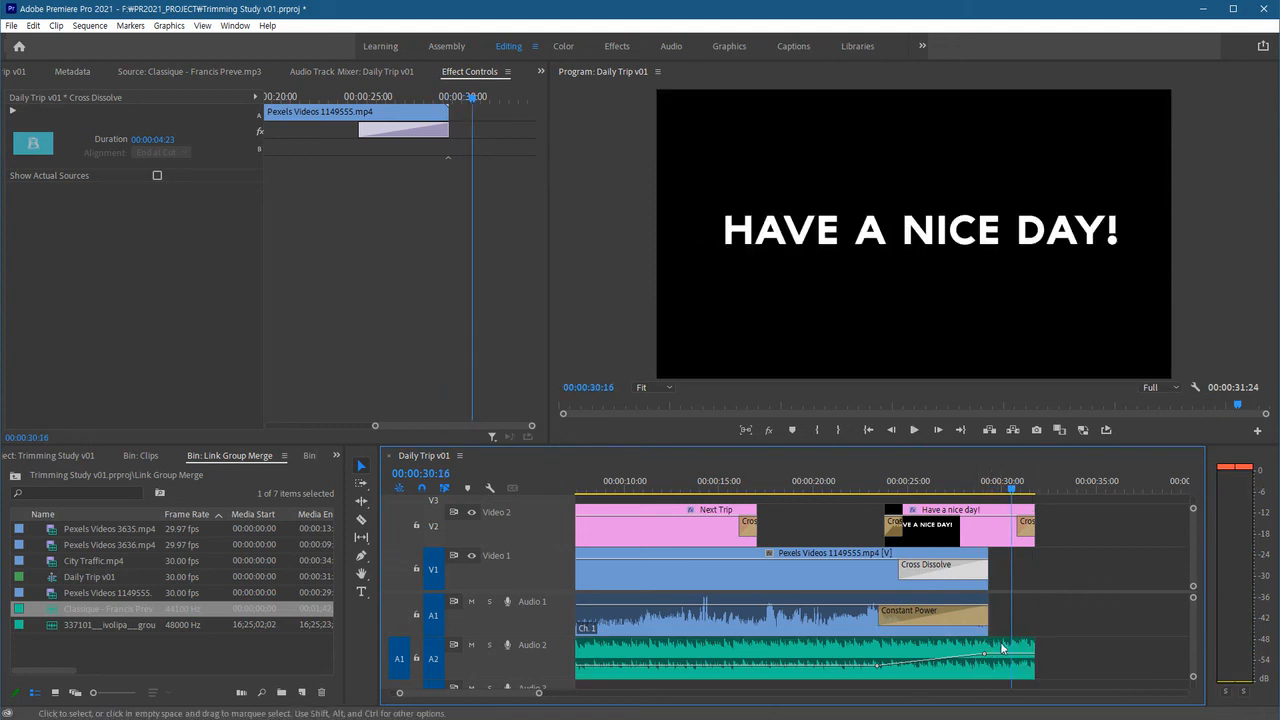
click(969, 481)
key(space)
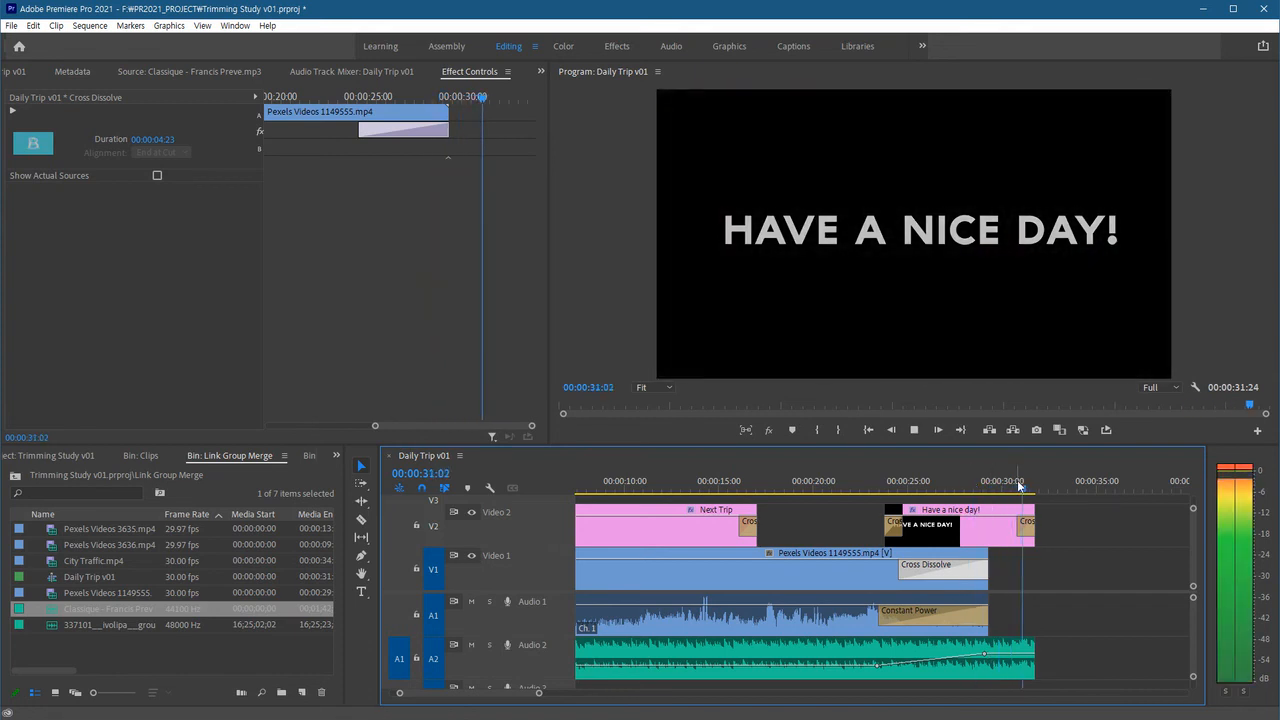
click(970, 520)
key(minus)
click(1141, 581)
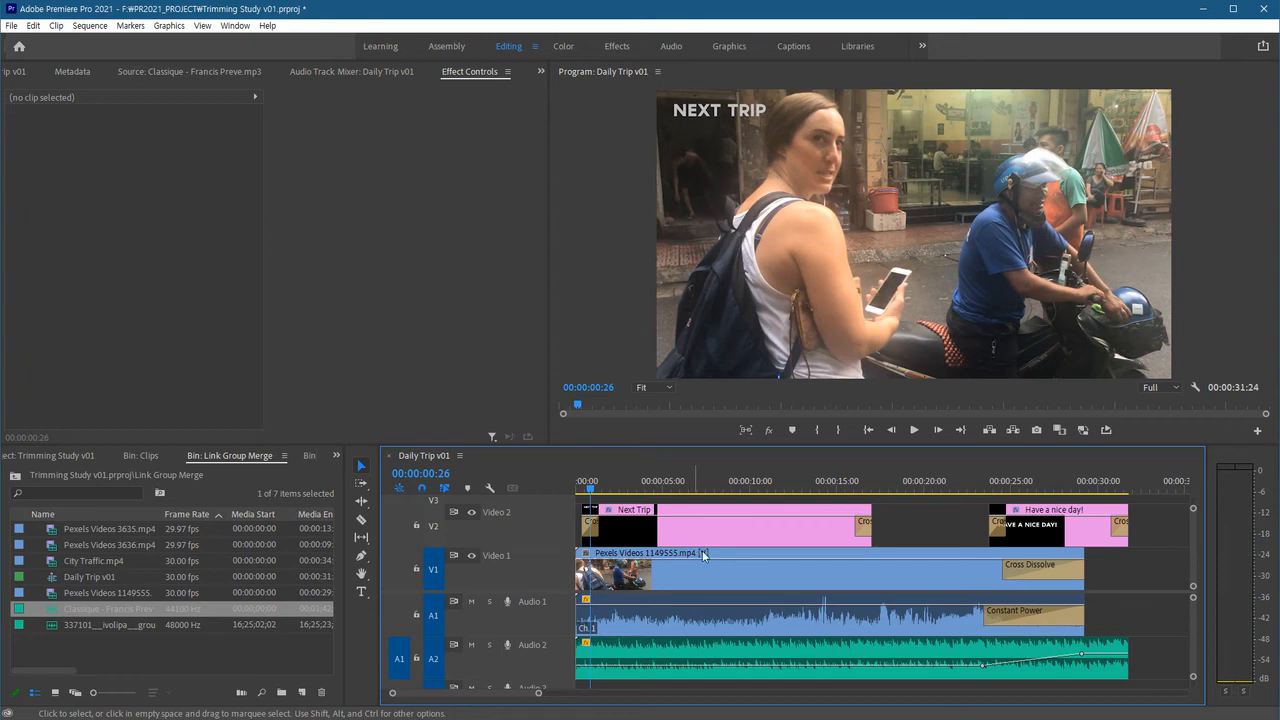
Select all clips in the sequence and group them.
drag(1156, 521, 650, 670)
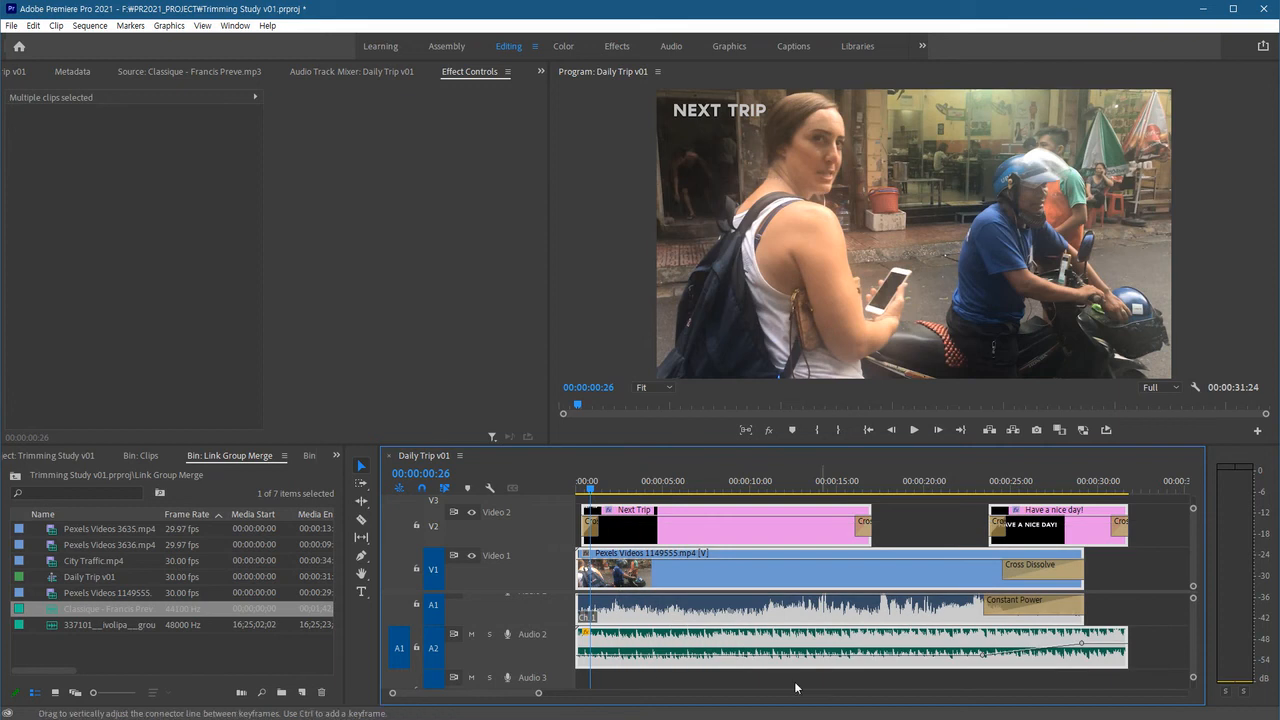
right_click(764, 571)
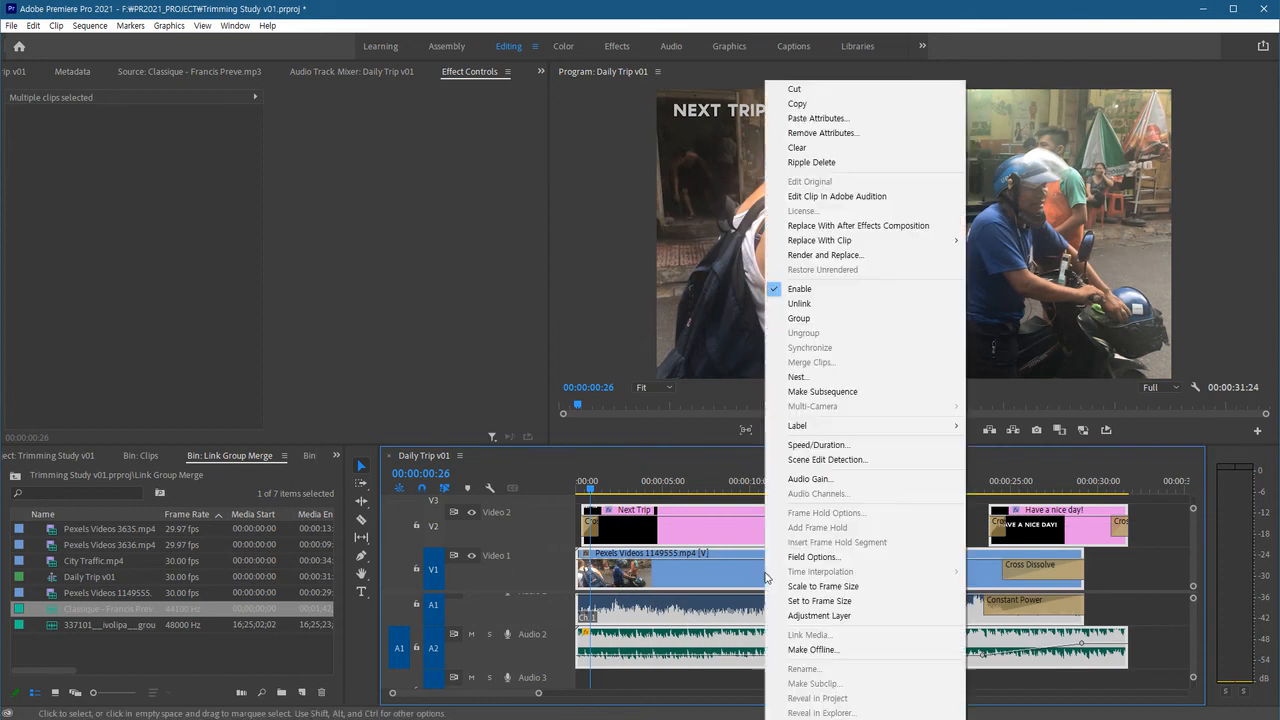
click(810, 318)
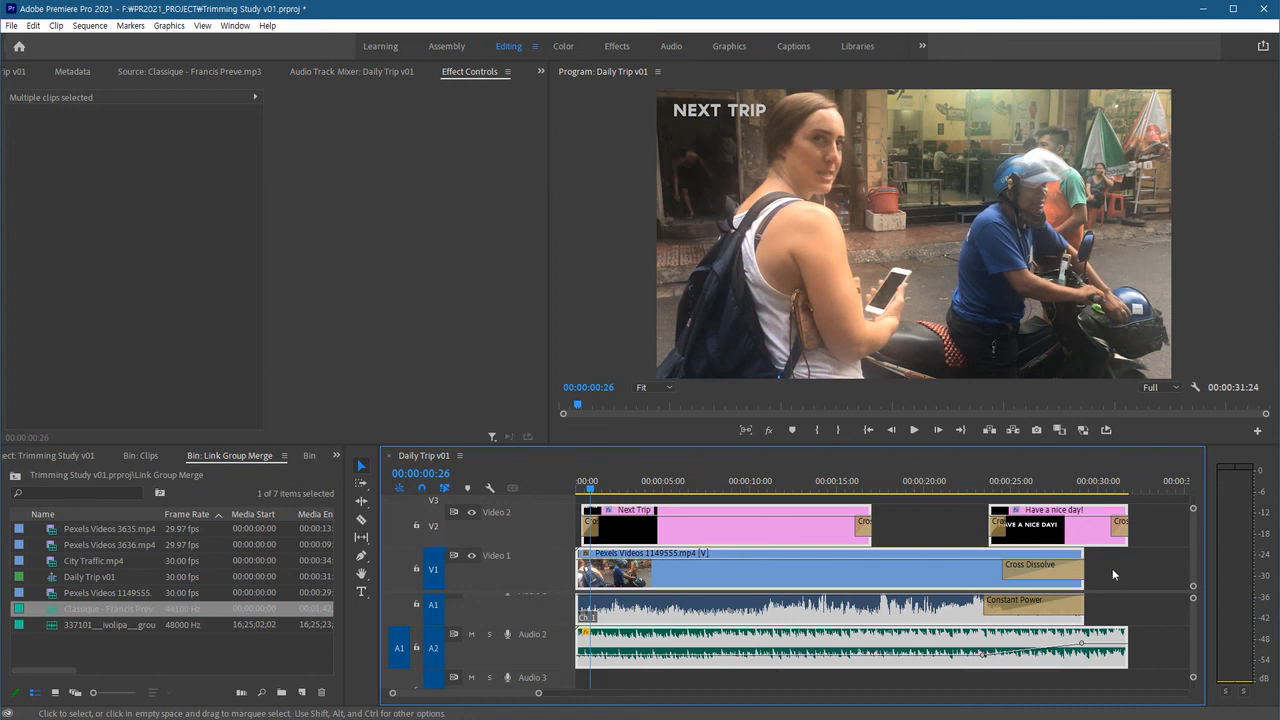
Select a member clip of the group to test group selection, then deselect.
click(1089, 621)
click(747, 568)
mouse_move(745, 582)
mouse_down()
mouse_move(907, 571)
mouse_move(742, 585)
mouse_up()
click(1116, 566)
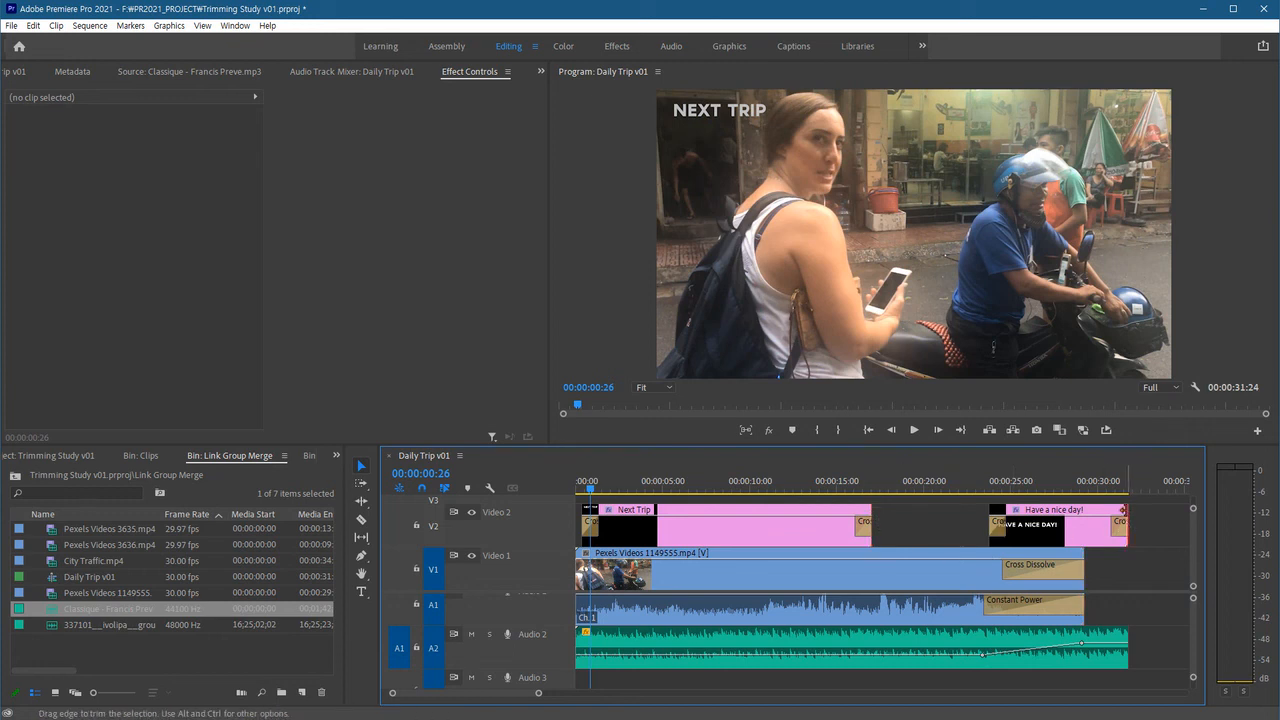
Trim the Next Trip title clip's end back to about 00:00:10:00.
drag(1122, 510, 1122, 510)
mouse_move(989, 510)
mouse_down()
mouse_move(971, 508)
mouse_move(989, 511)
mouse_up()
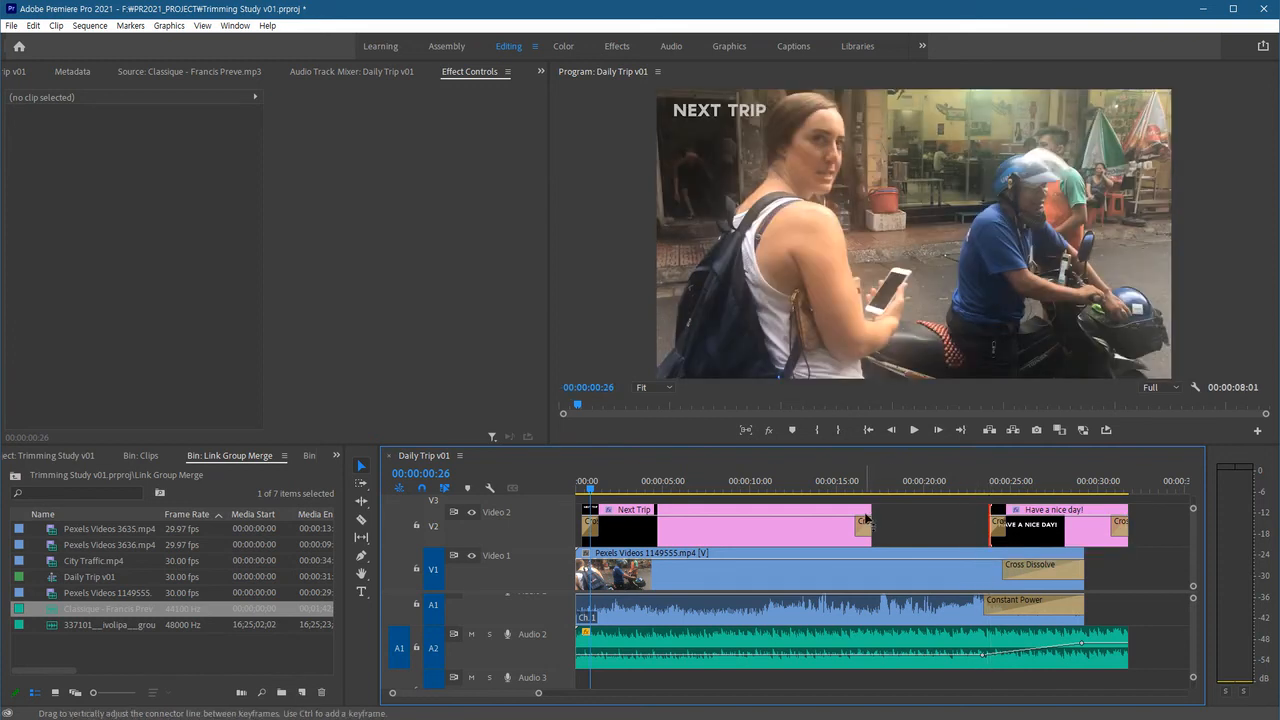
drag(866, 517, 759, 520)
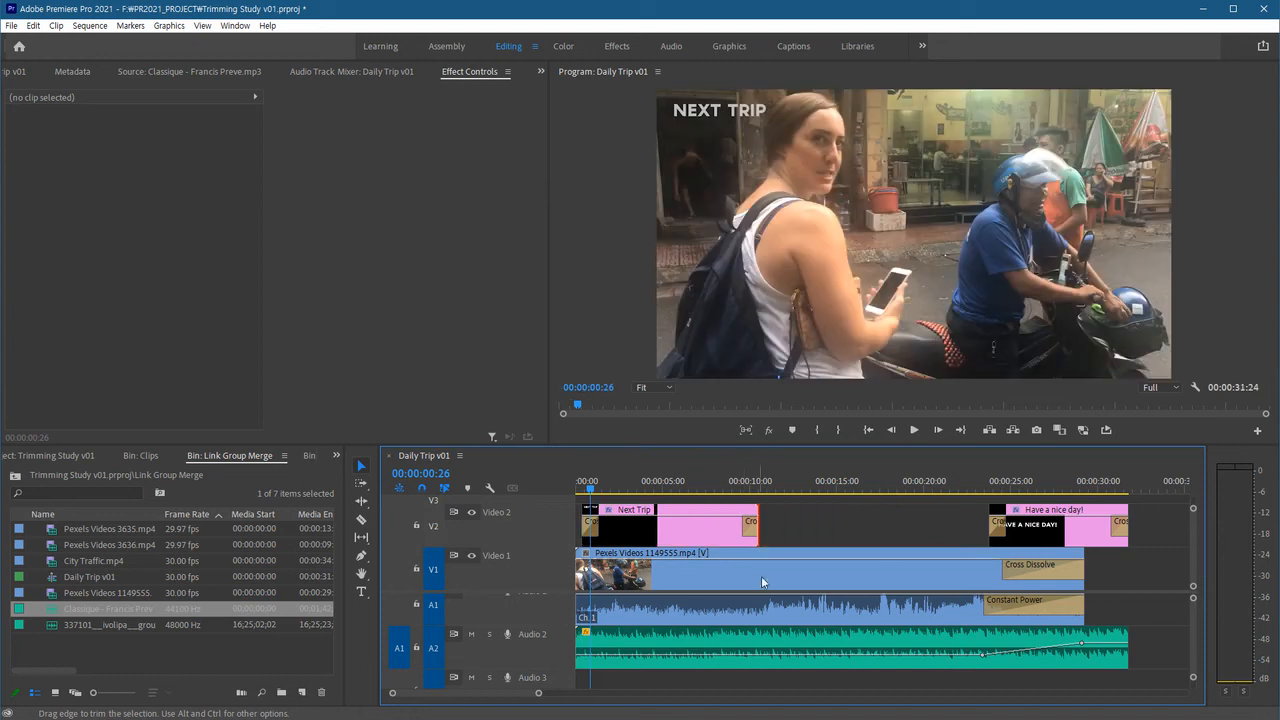
Select the grouped clips through several member clips and try dragging the group along the timeline.
click(878, 518)
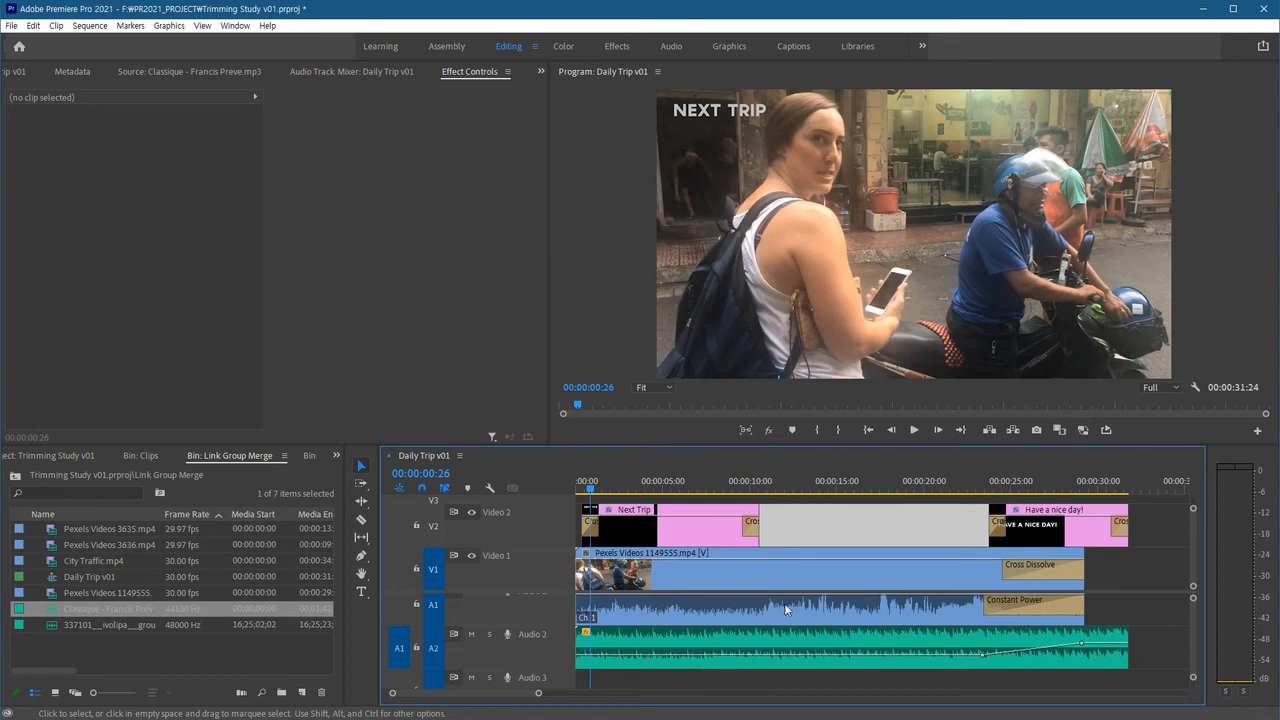
click(775, 573)
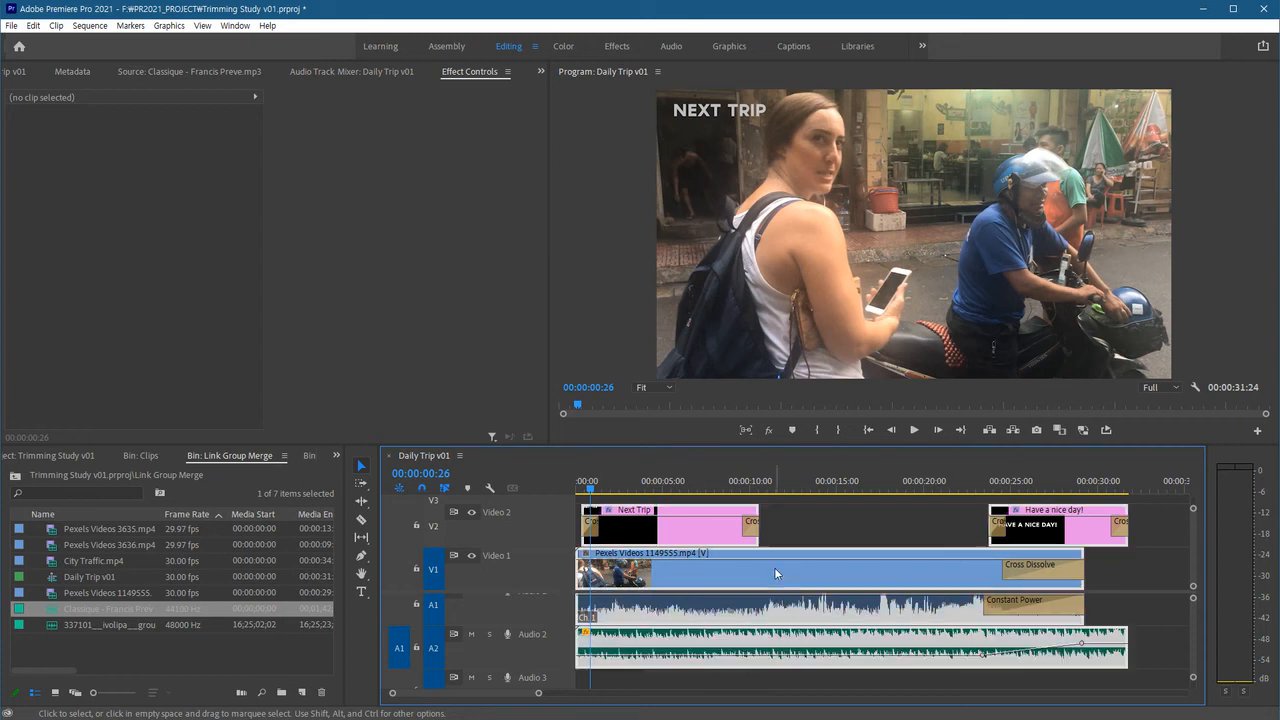
drag(778, 573, 845, 580)
click(794, 530)
click(796, 572)
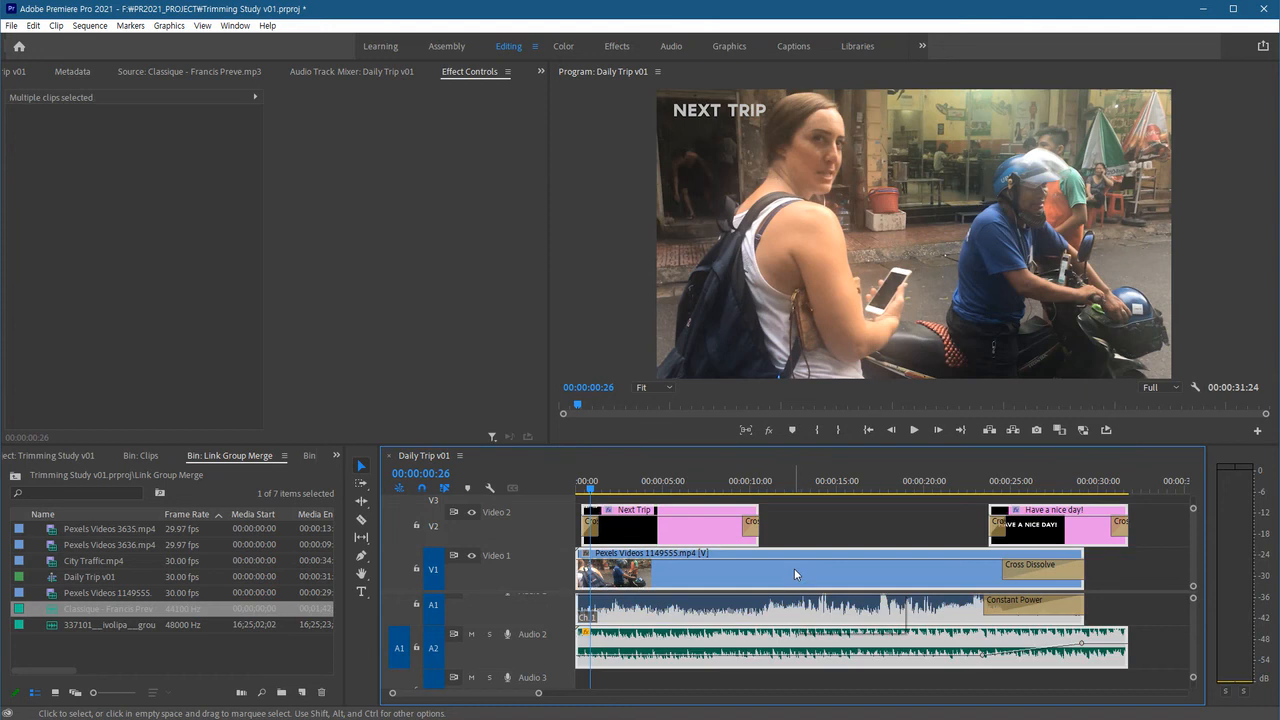
click(828, 531)
click(835, 575)
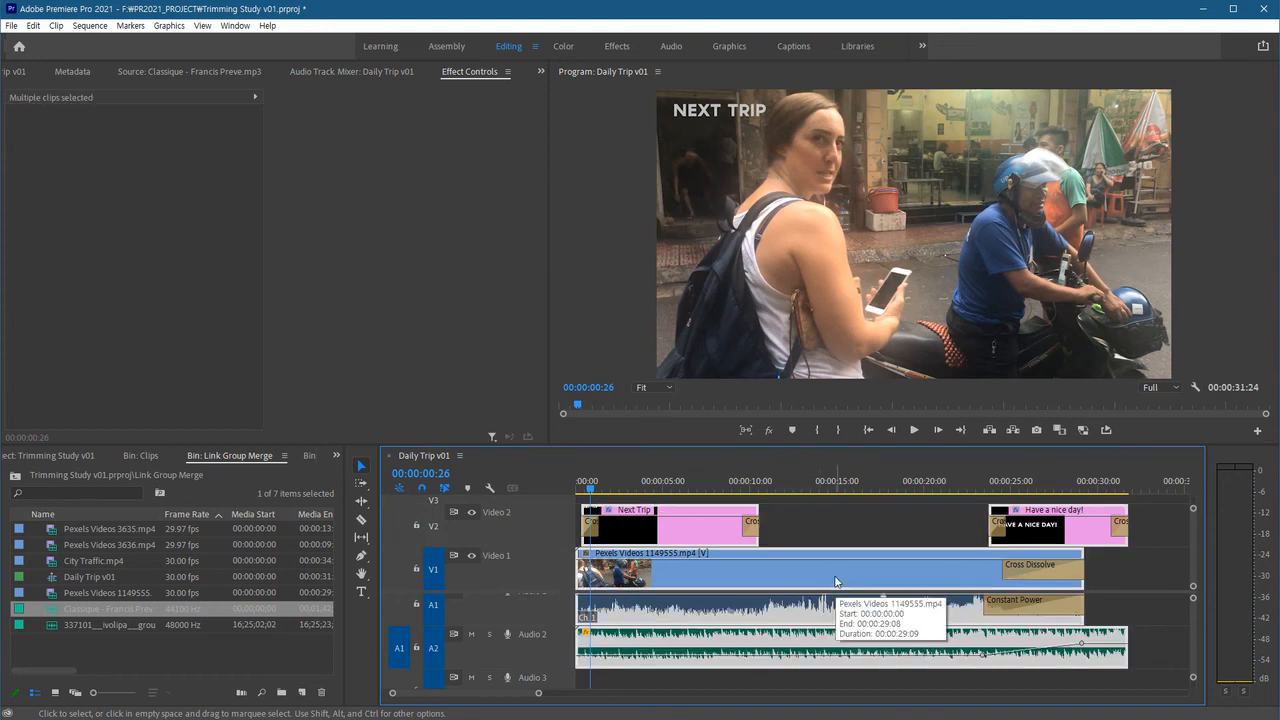
Ungroup the clips, then select individual video, audio and title clips one at a time.
right_click(835, 575)
click(868, 333)
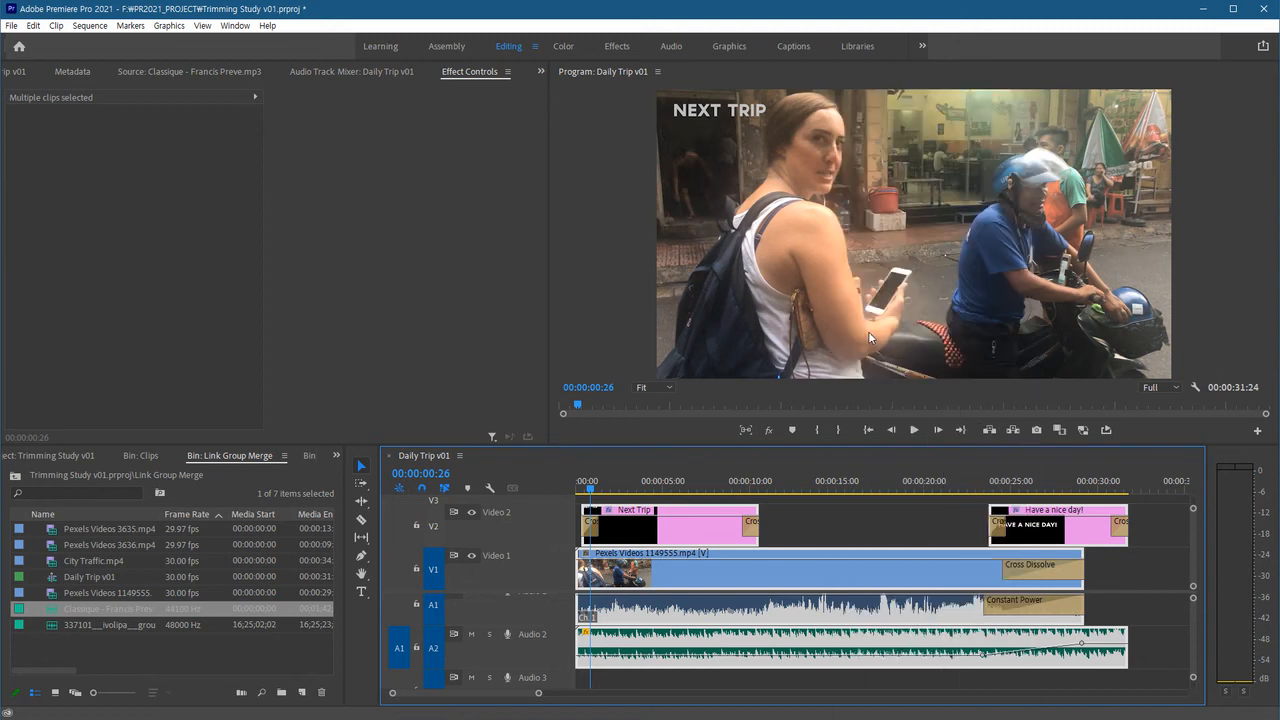
click(866, 526)
click(797, 603)
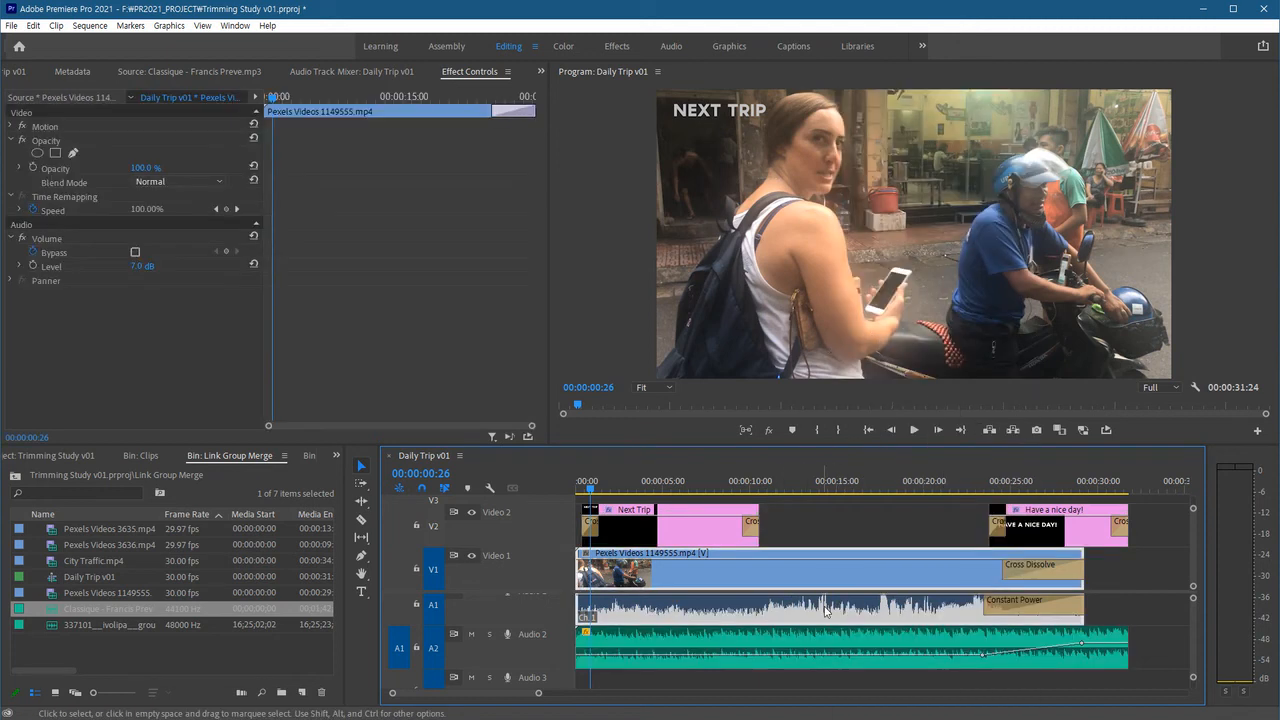
click(800, 641)
click(720, 545)
click(1073, 545)
click(922, 605)
click(916, 537)
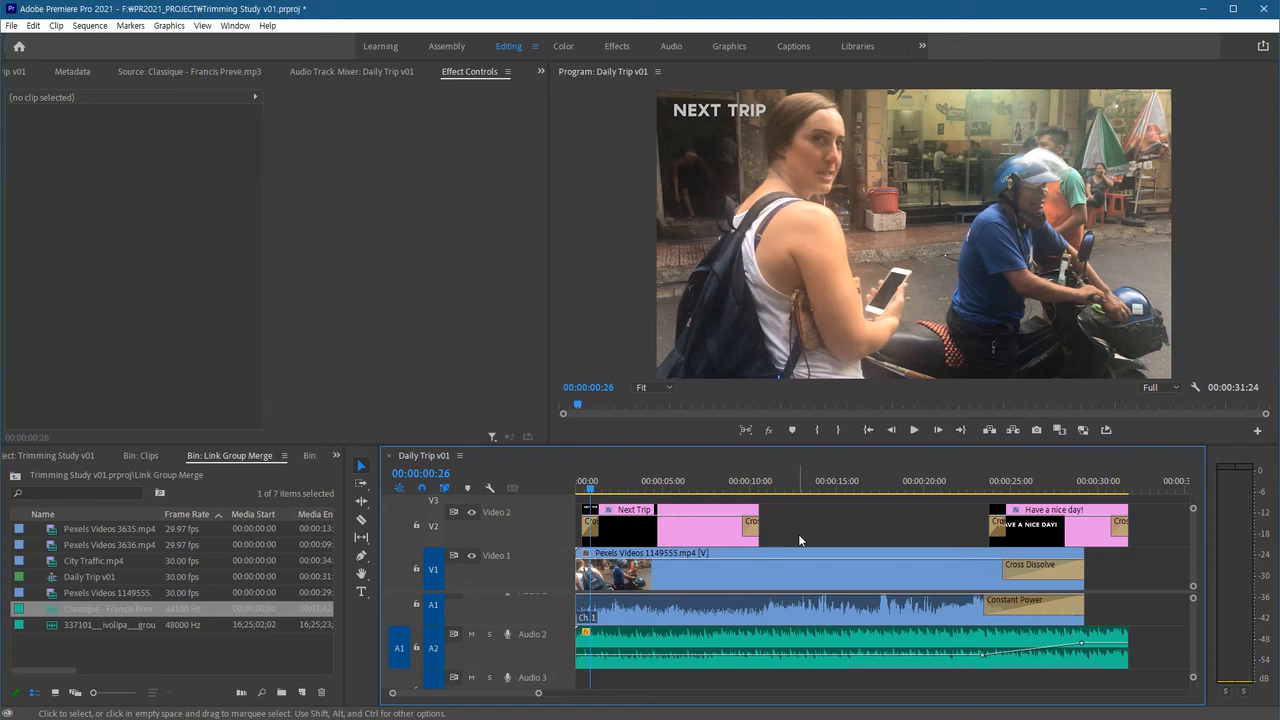
Select the Classique music clip on Audio 2 to inspect its settings, then deselect it.
click(806, 565)
click(798, 655)
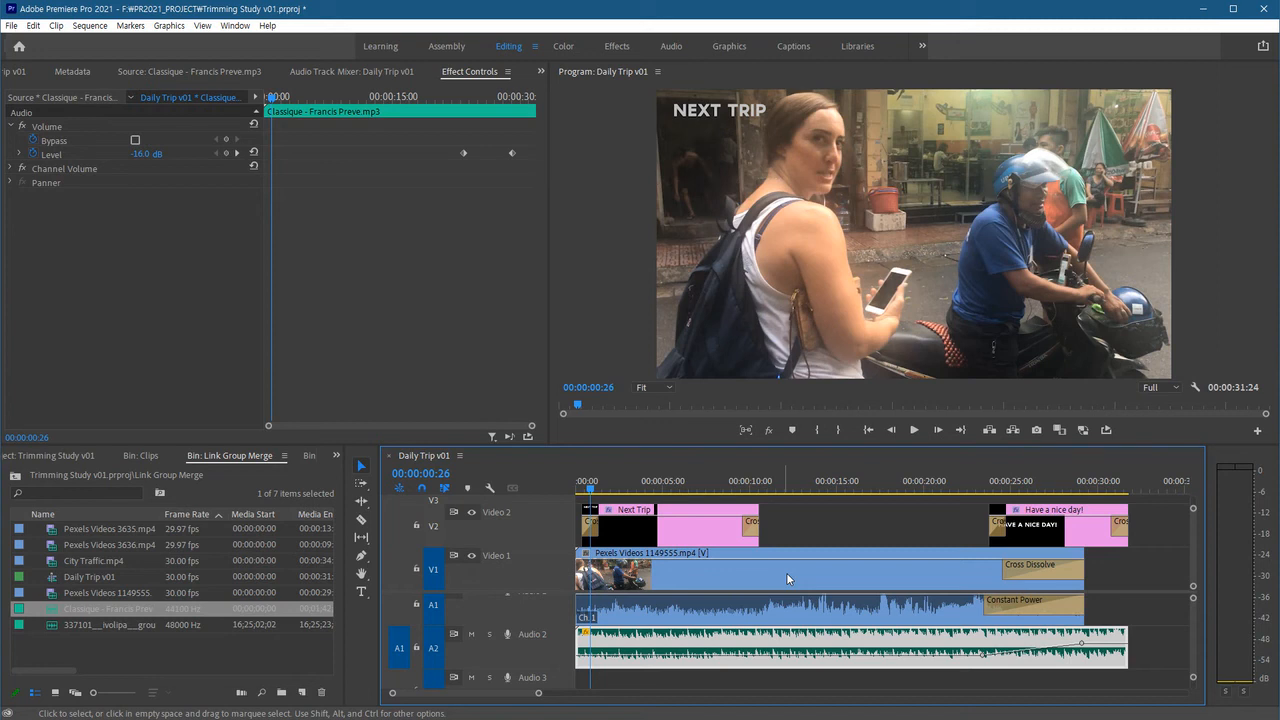
click(812, 523)
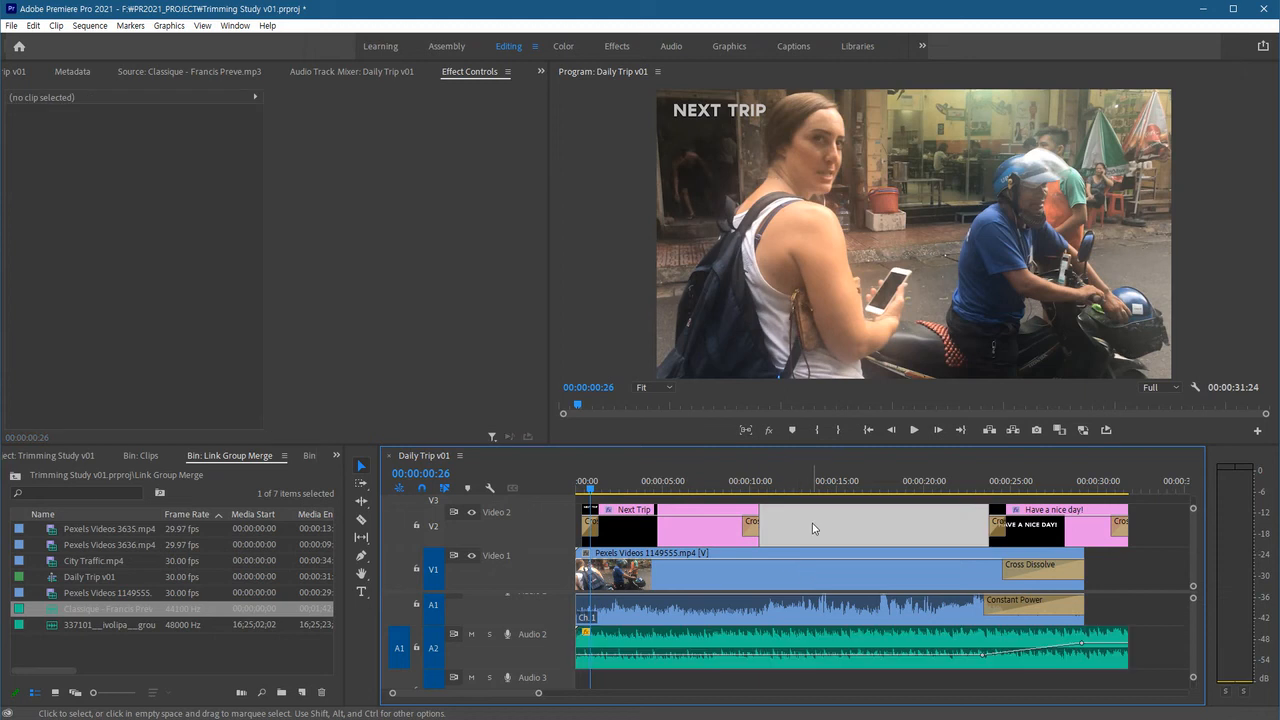
Select the Pexels Videos 1149555 video clip together with the Classique music clip and start merging them into one clip.
click(831, 570)
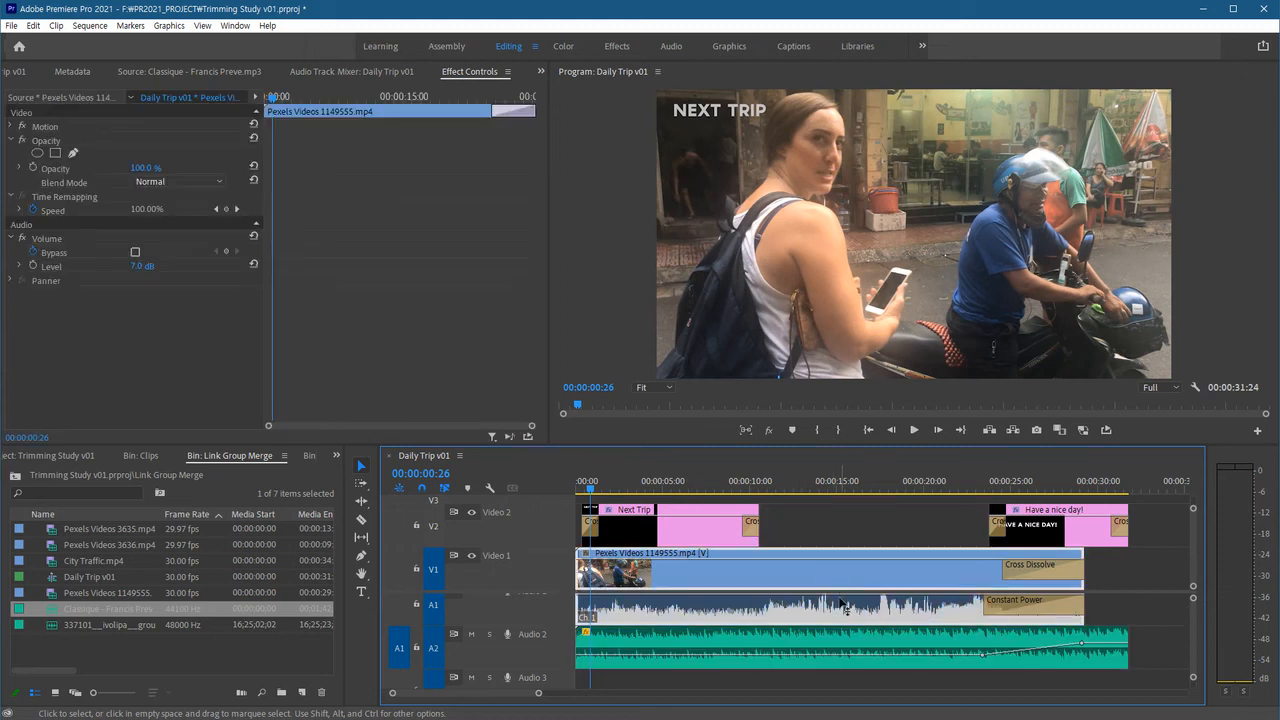
shift+click(857, 645)
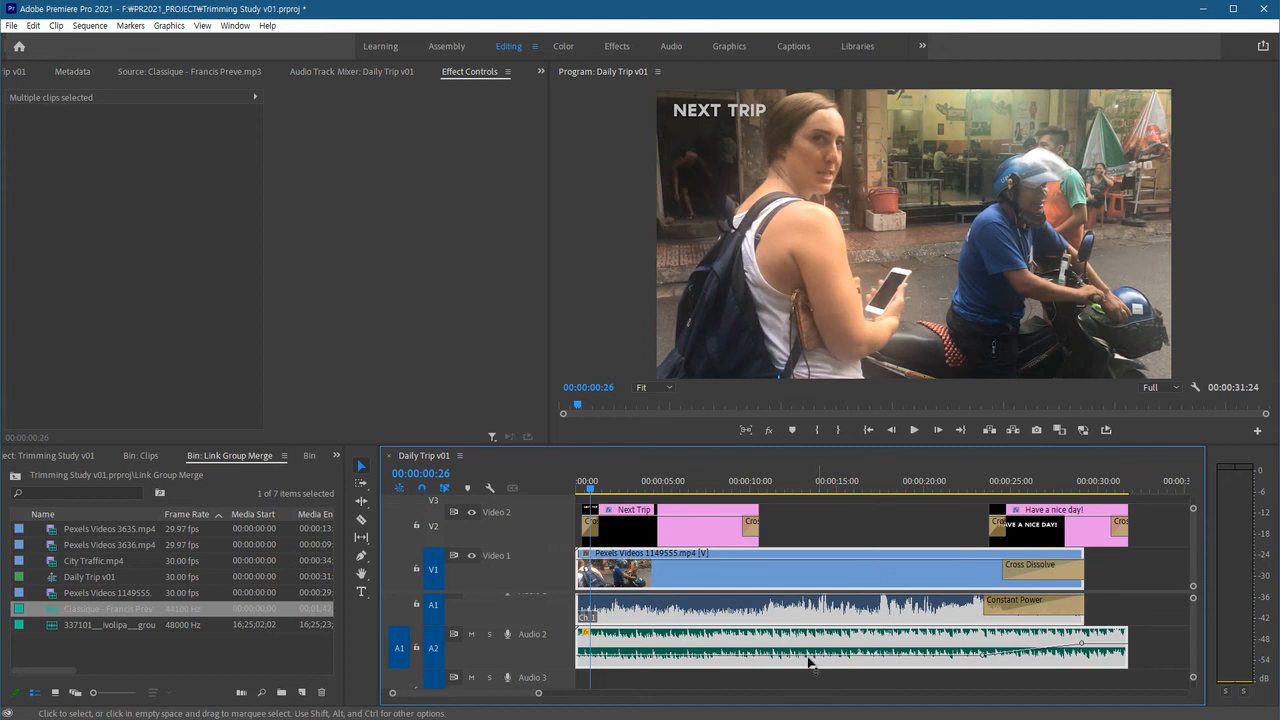
right_click(840, 578)
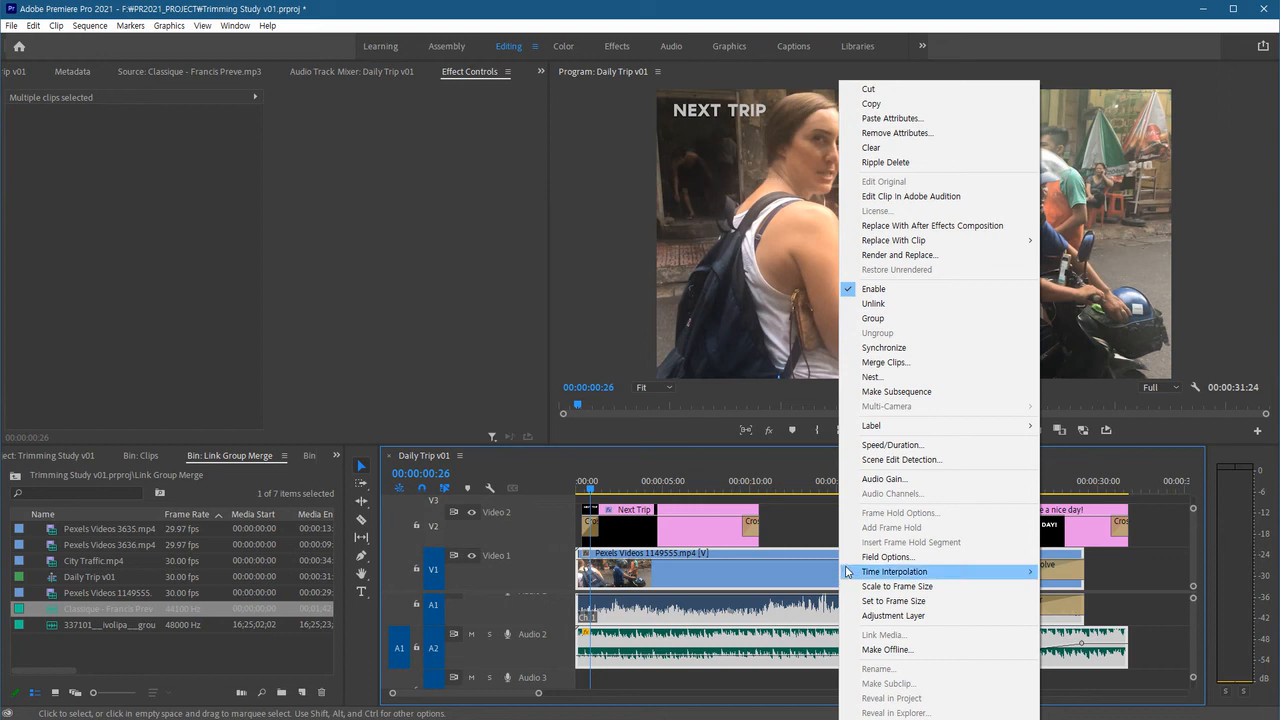
click(893, 365)
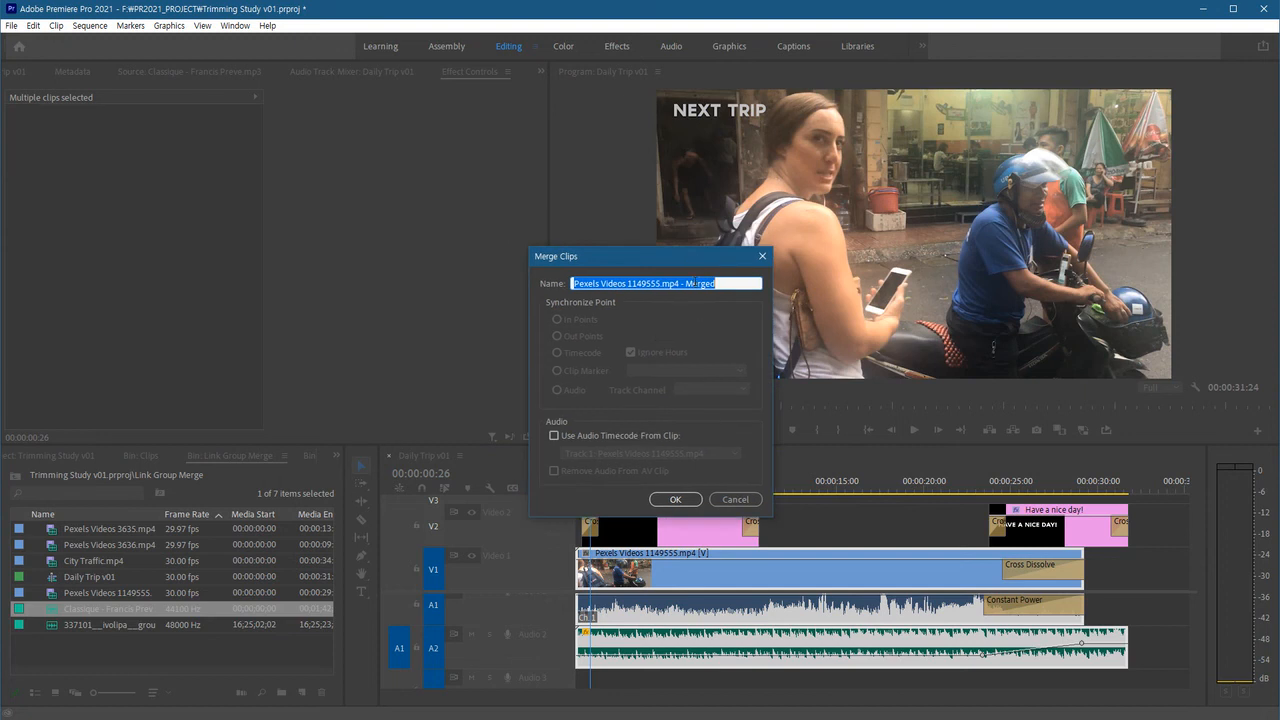
click(693, 284)
drag(685, 284, 726, 284)
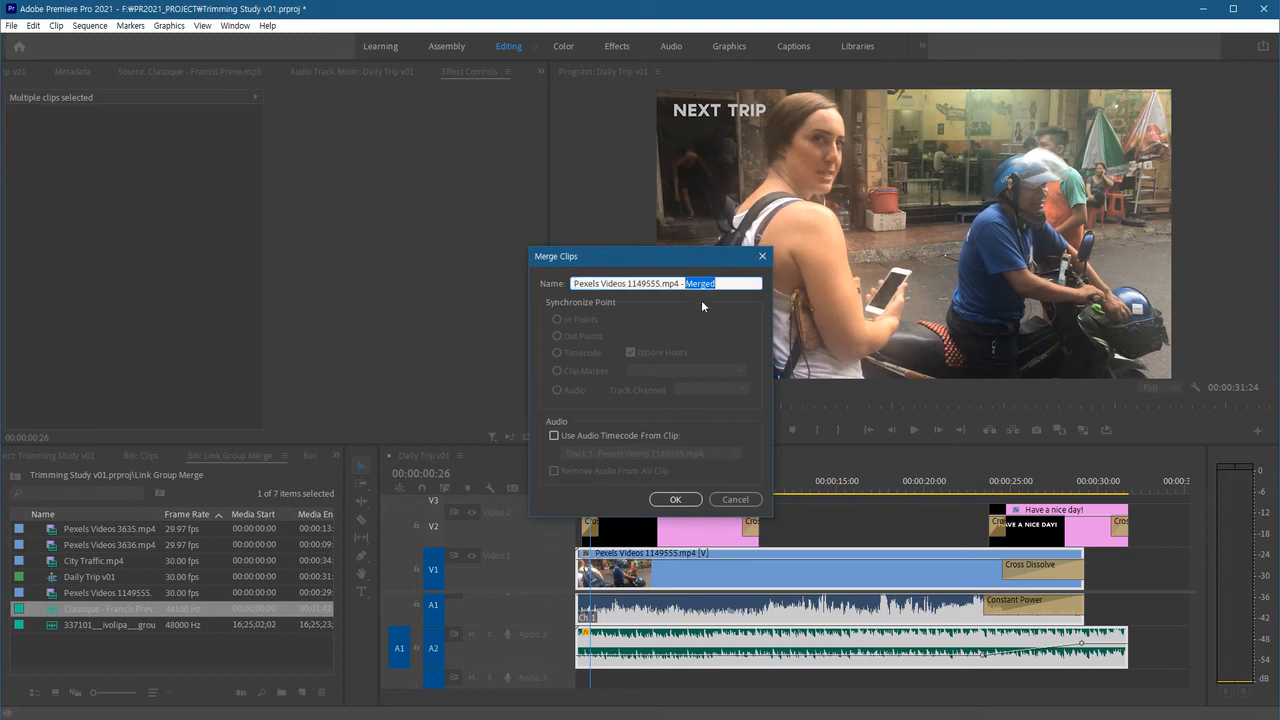
click(728, 284)
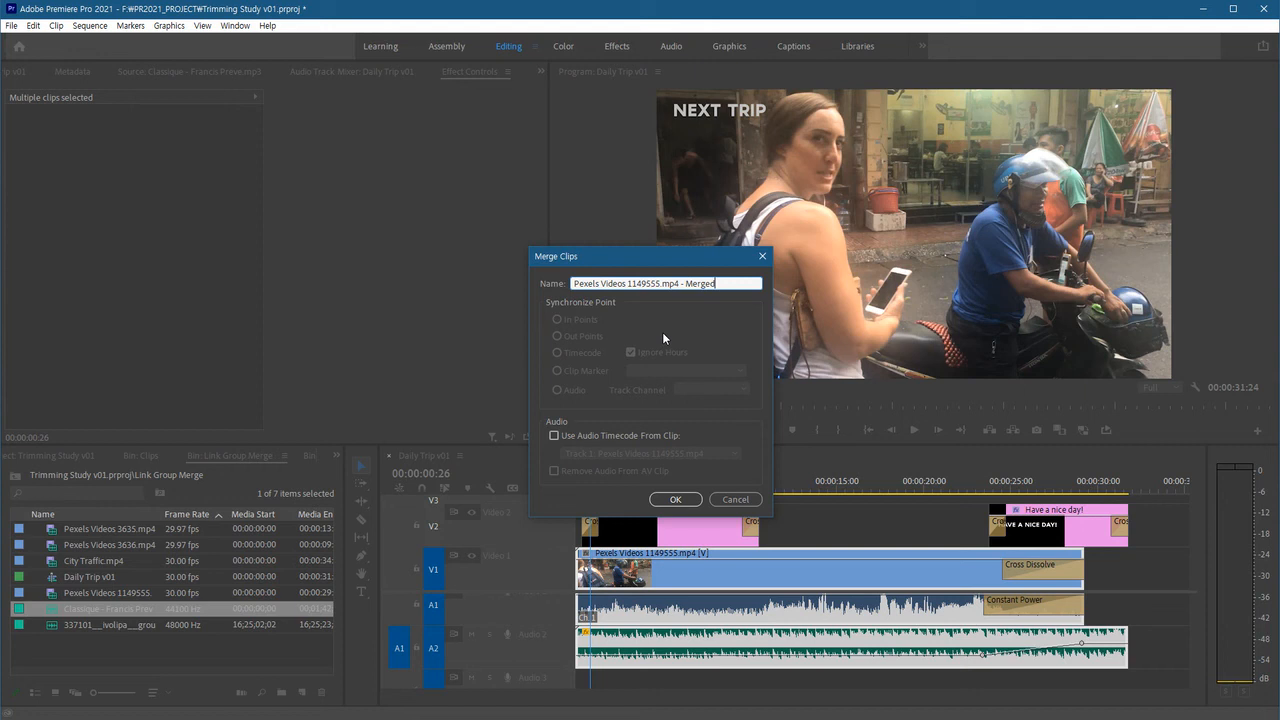
Confirm merging the two clips with the default name and locate the merged clip in the project's root bin.
click(670, 500)
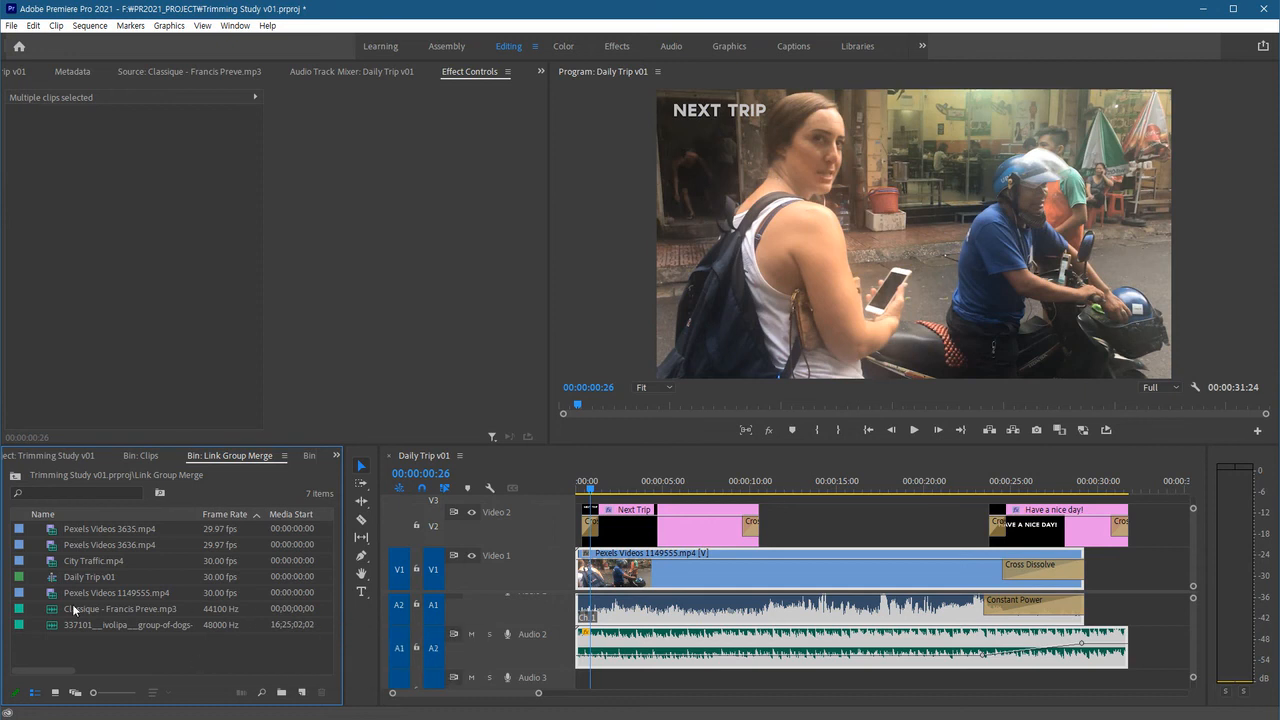
click(15, 475)
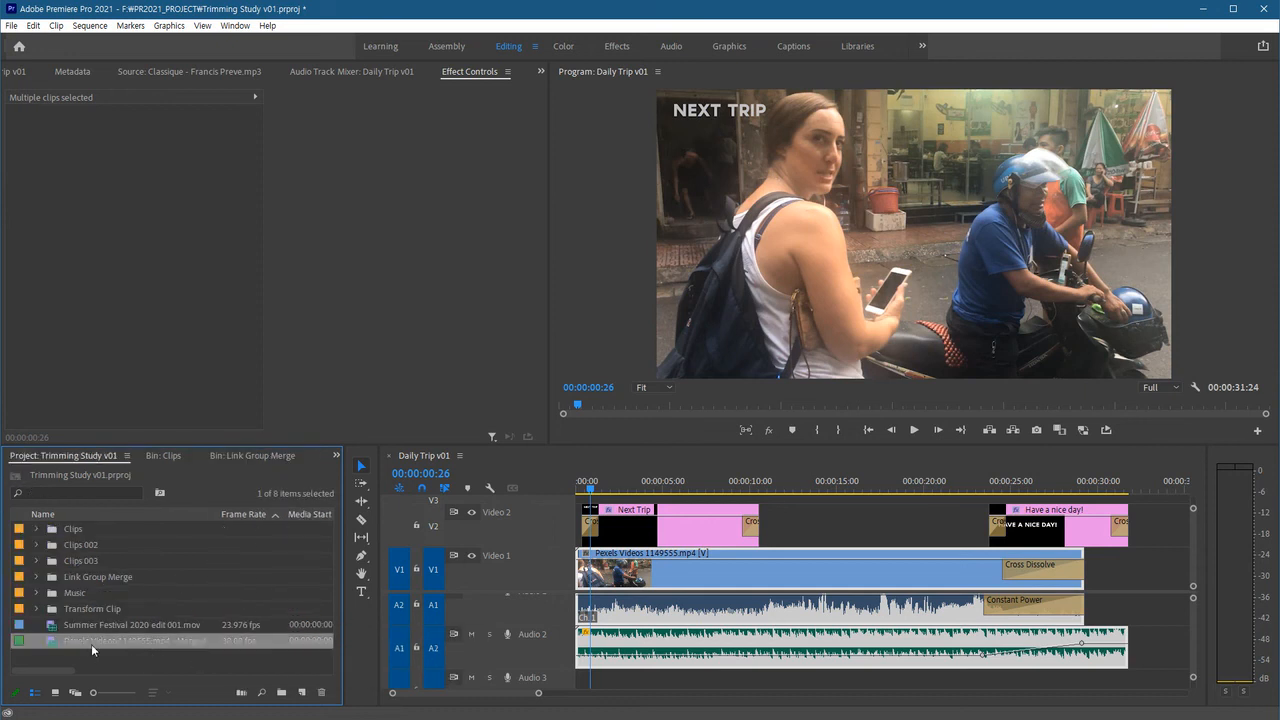
click(188, 658)
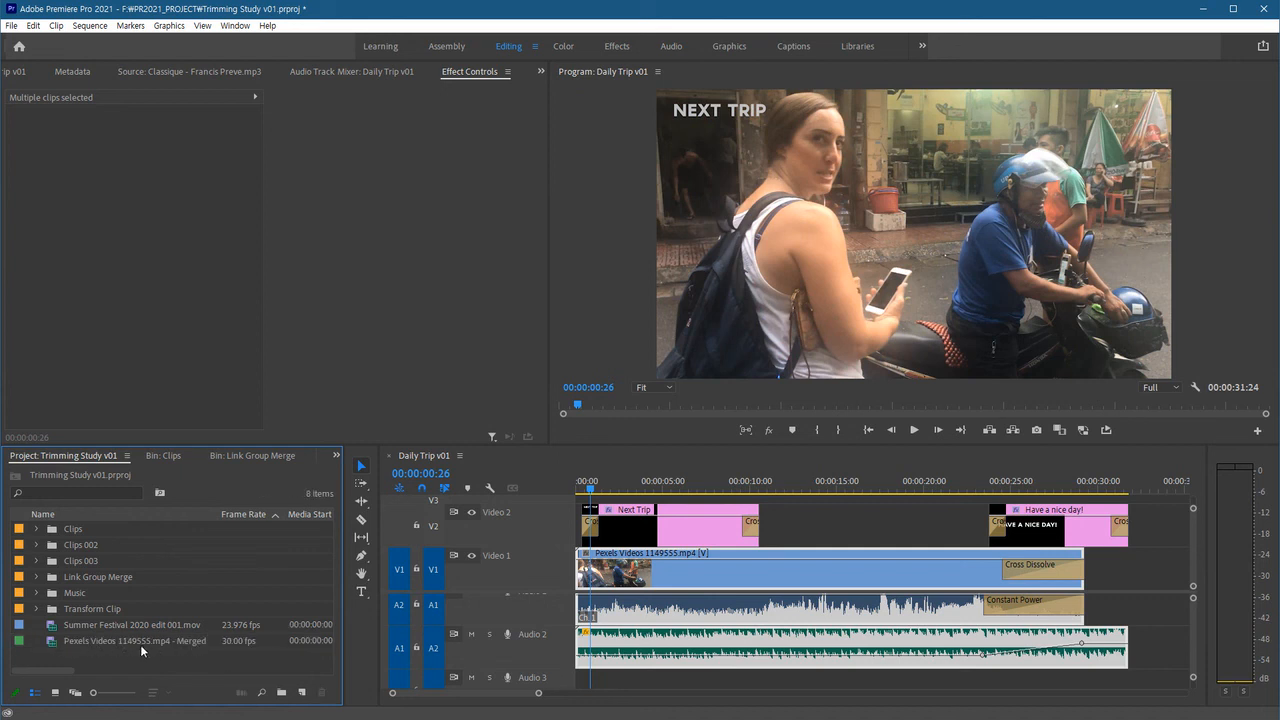
Open the merged clip in the Source monitor and play and scrub through it.
double_click(52, 646)
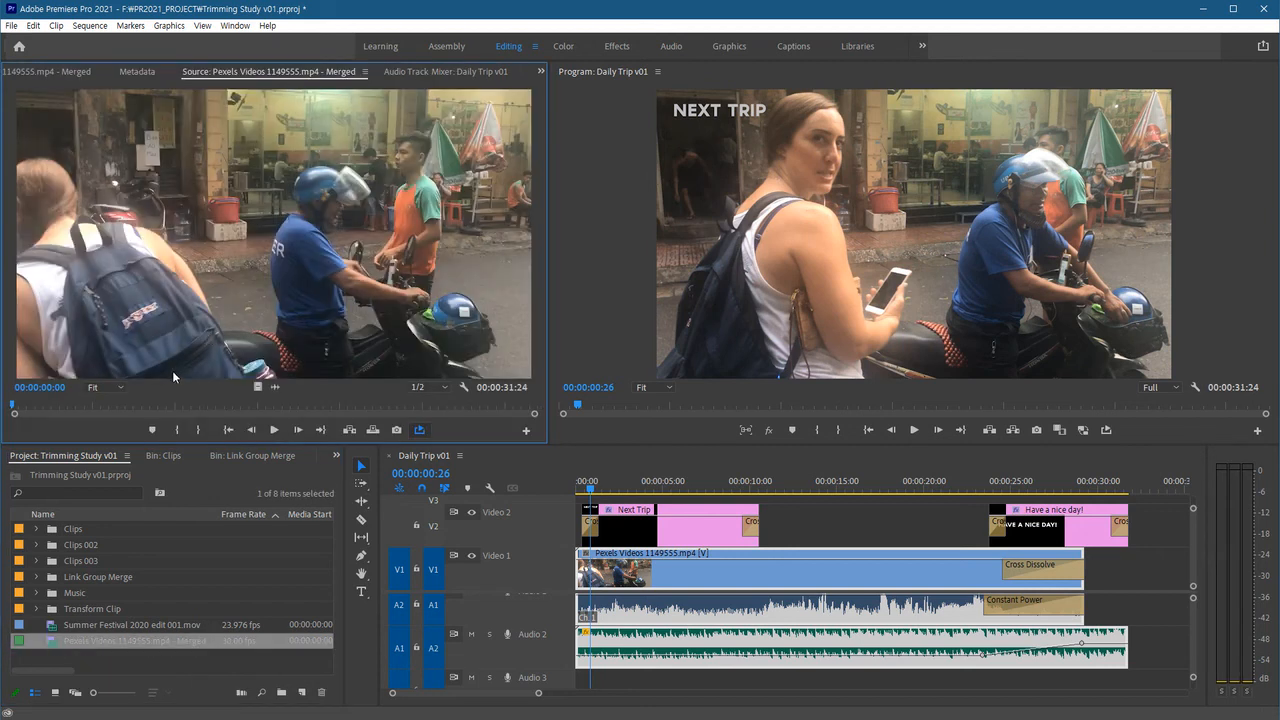
key(space)
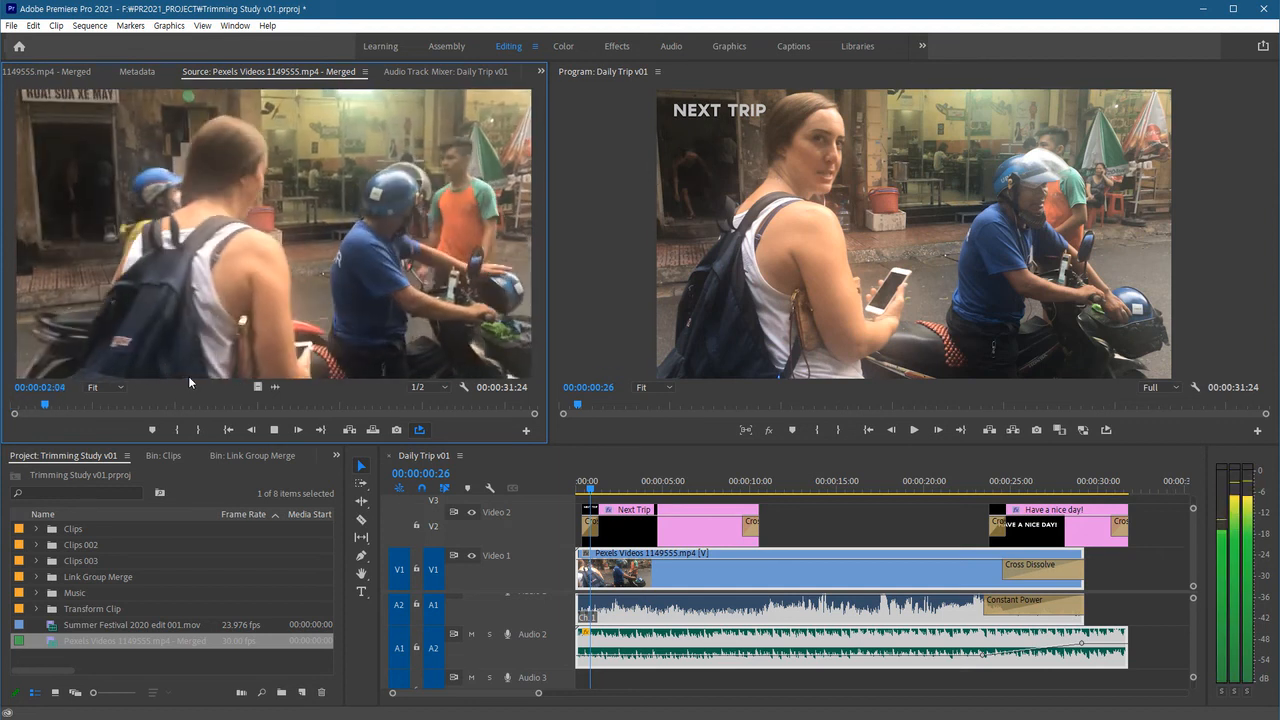
key(space)
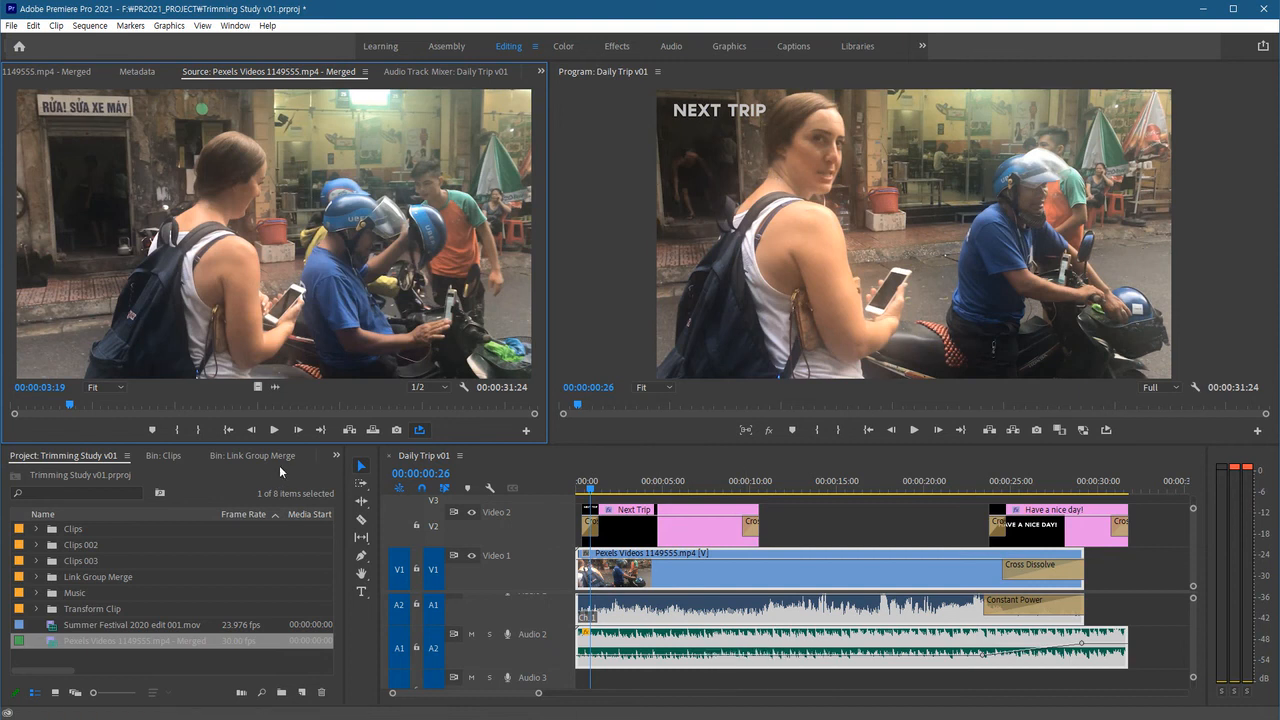
drag(109, 405, 424, 411)
key(space)
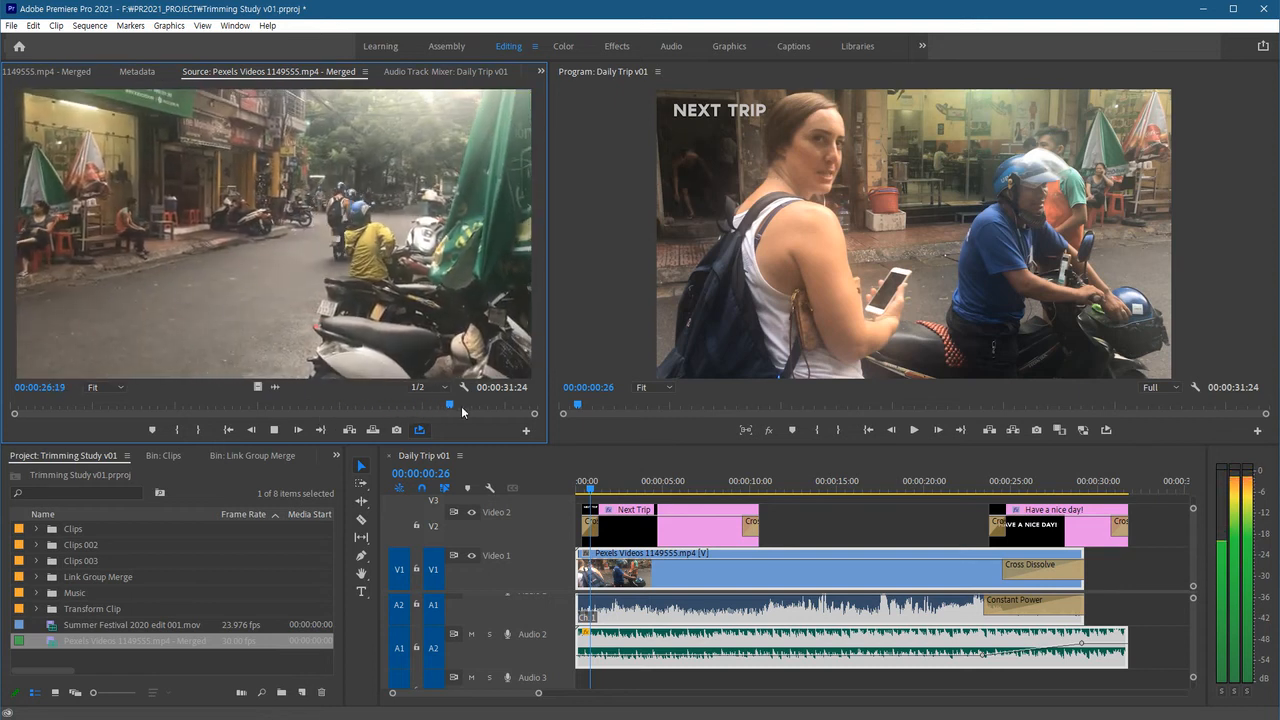
drag(494, 406, 461, 411)
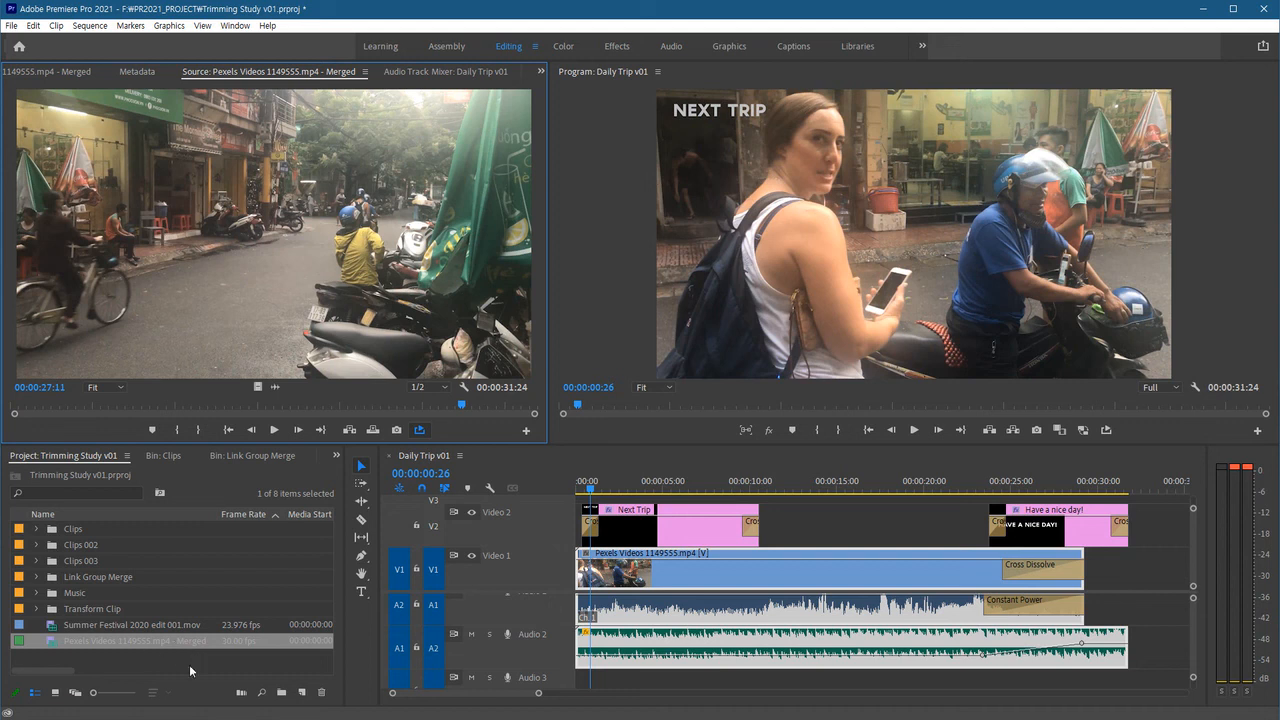
Place the merged clip on the timeline right after the end of the existing sequence.
click(88, 645)
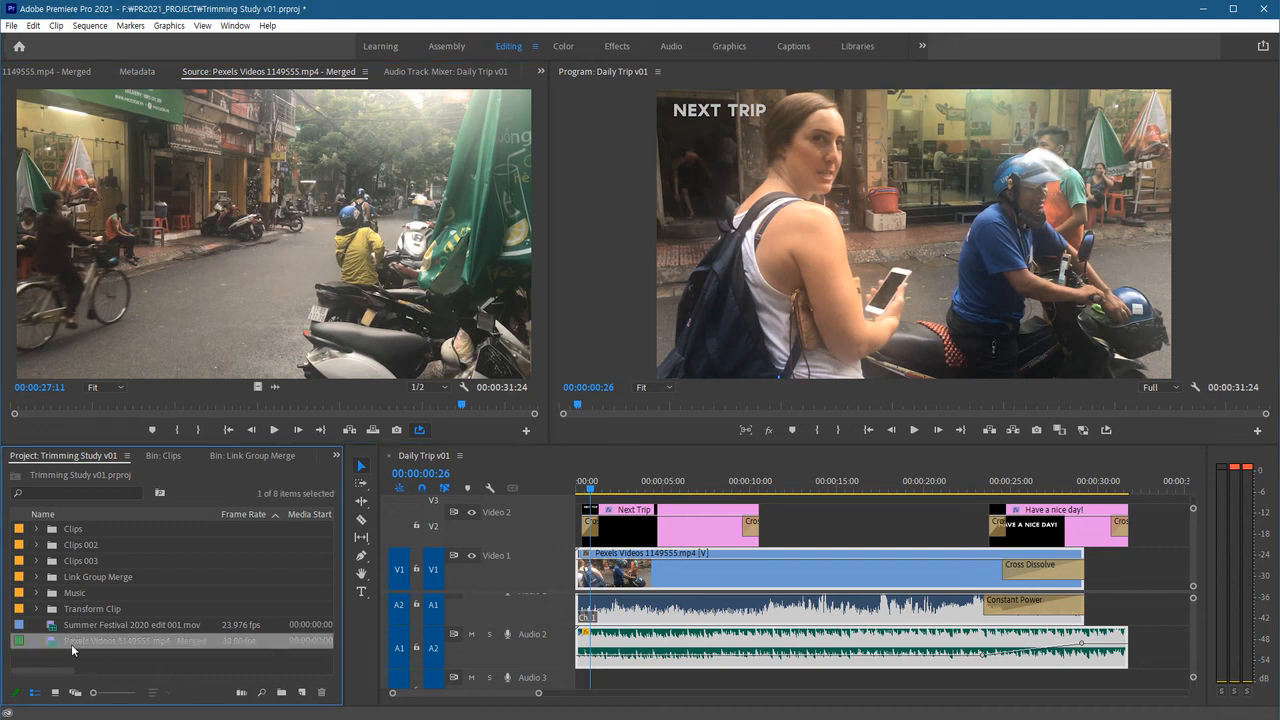
click(1144, 552)
key(End)
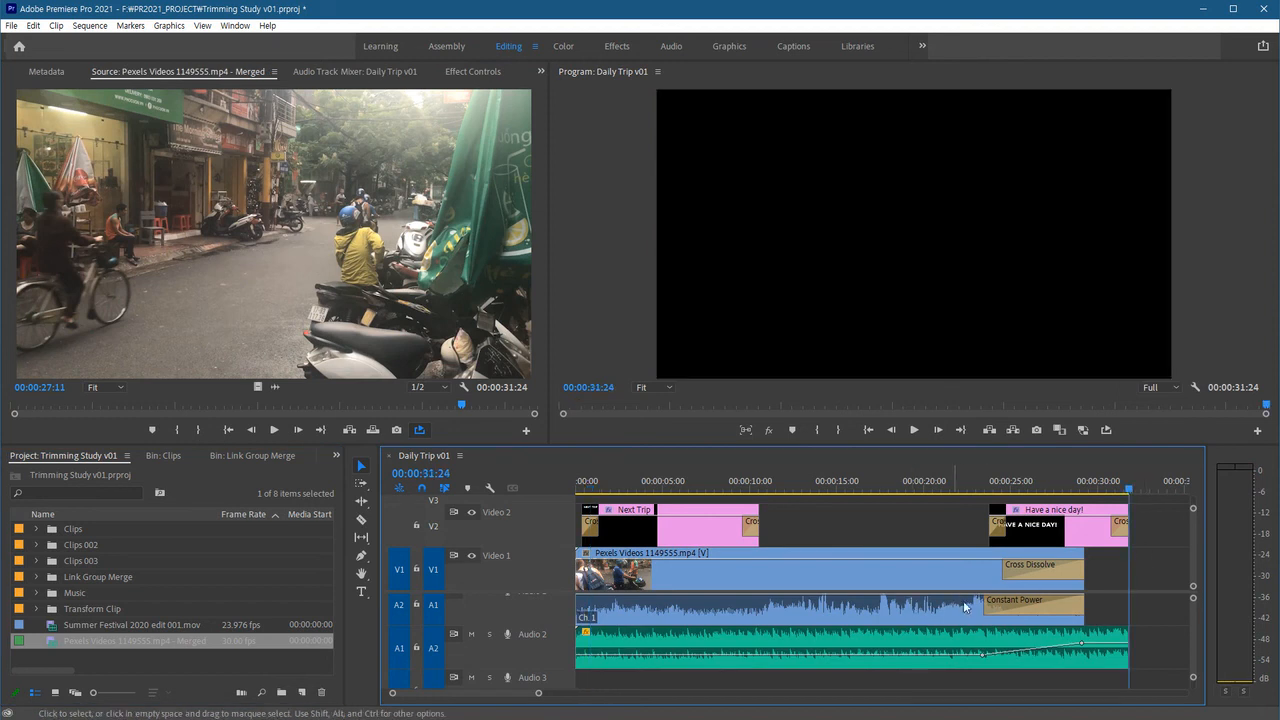
scroll(985, 620, down, 5)
click(902, 484)
drag(101, 638, 876, 630)
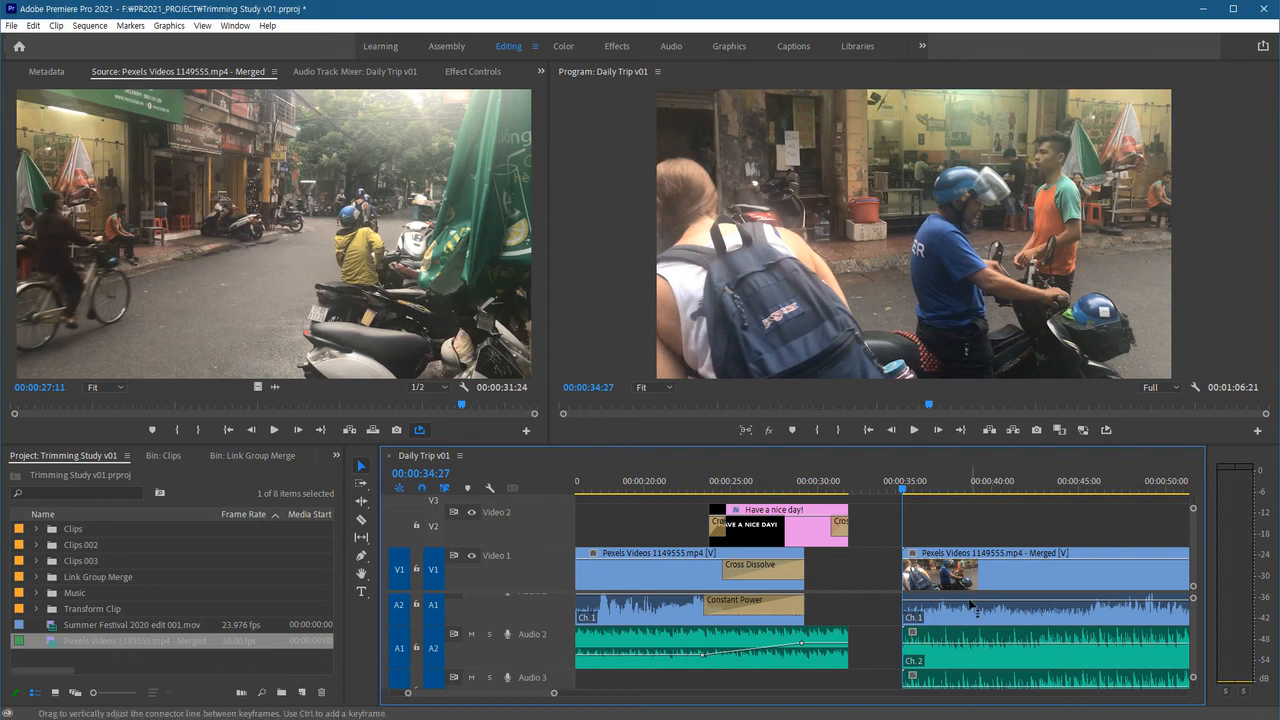
Select the merged clip's video and audio on the timeline and delete them.
key(minus)
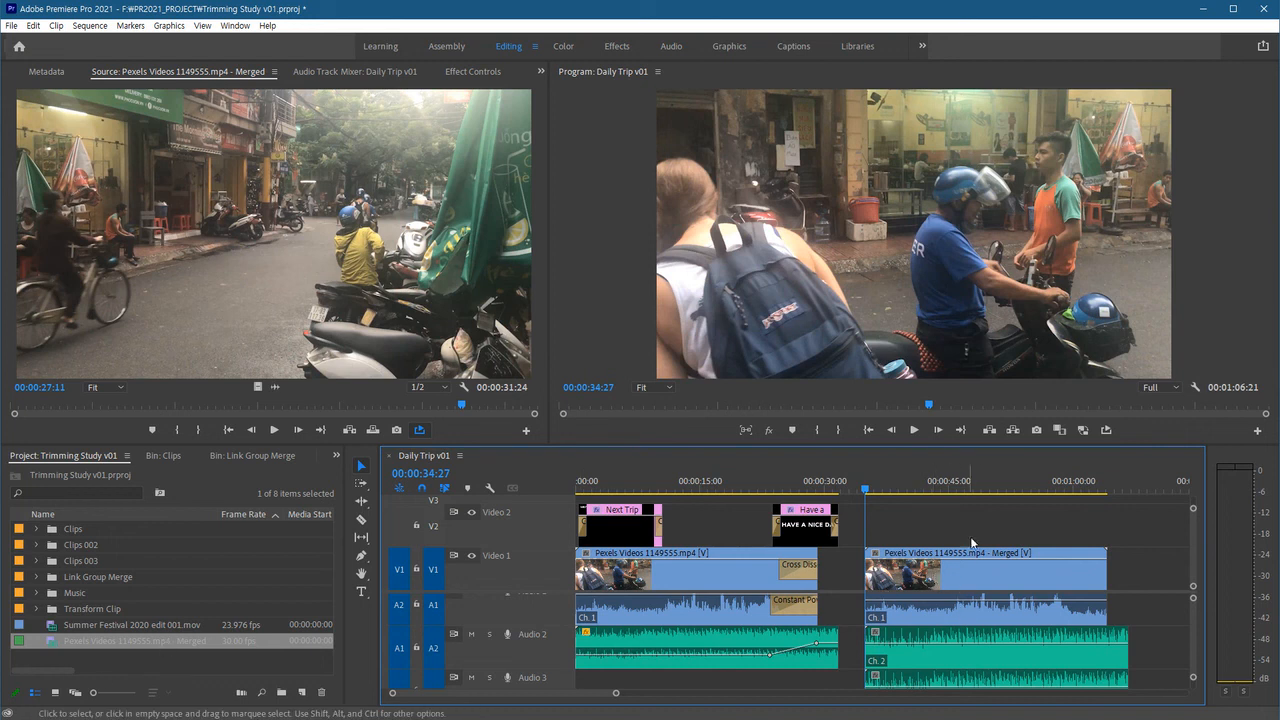
click(988, 580)
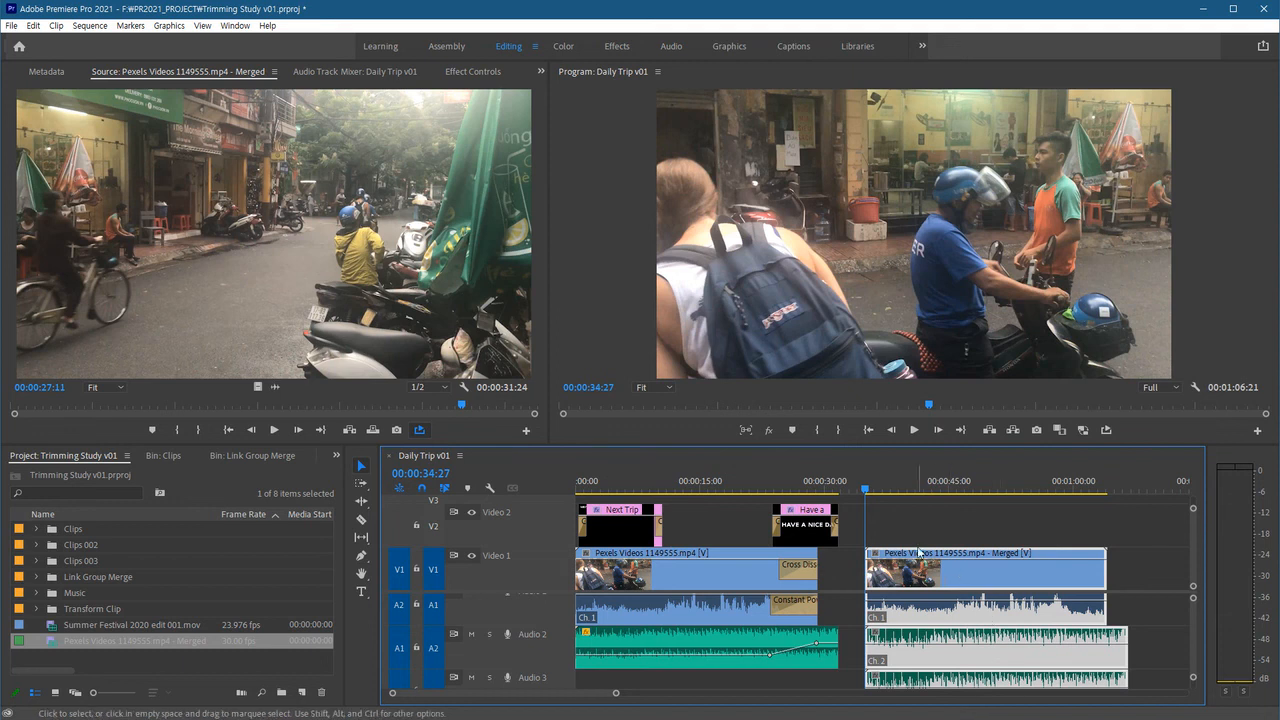
click(812, 687)
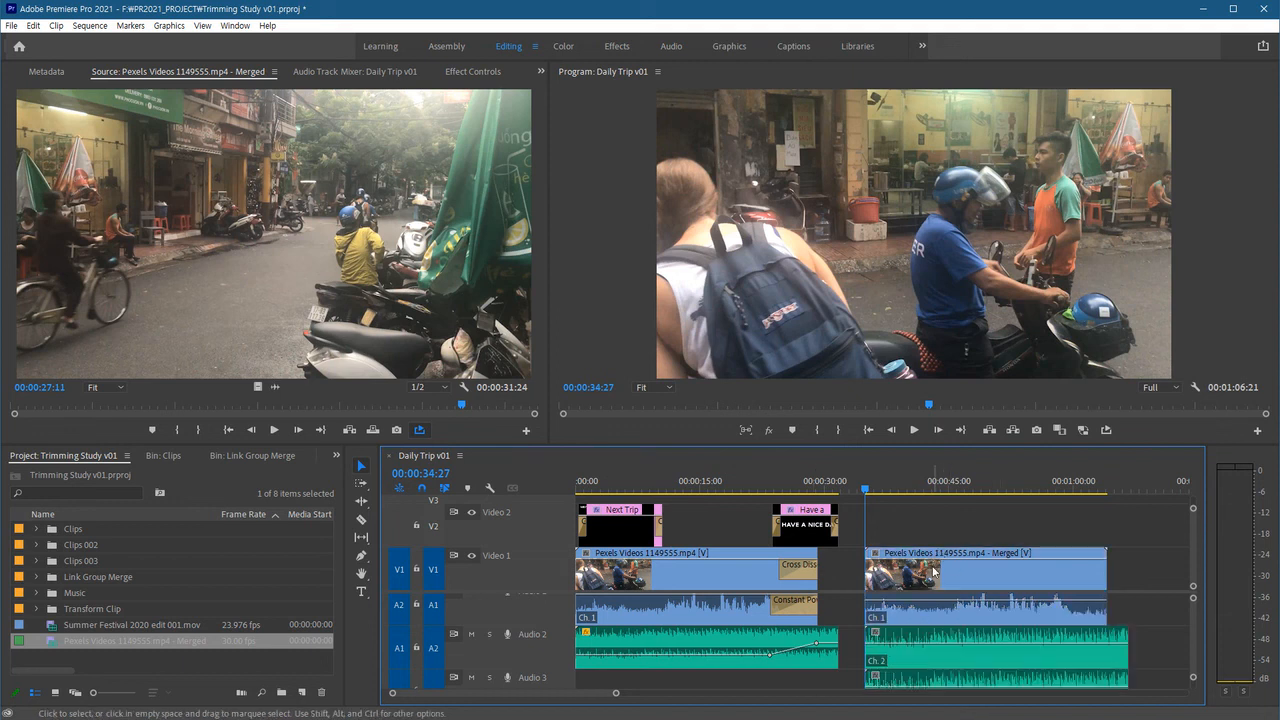
drag(921, 521, 950, 680)
key(Delete)
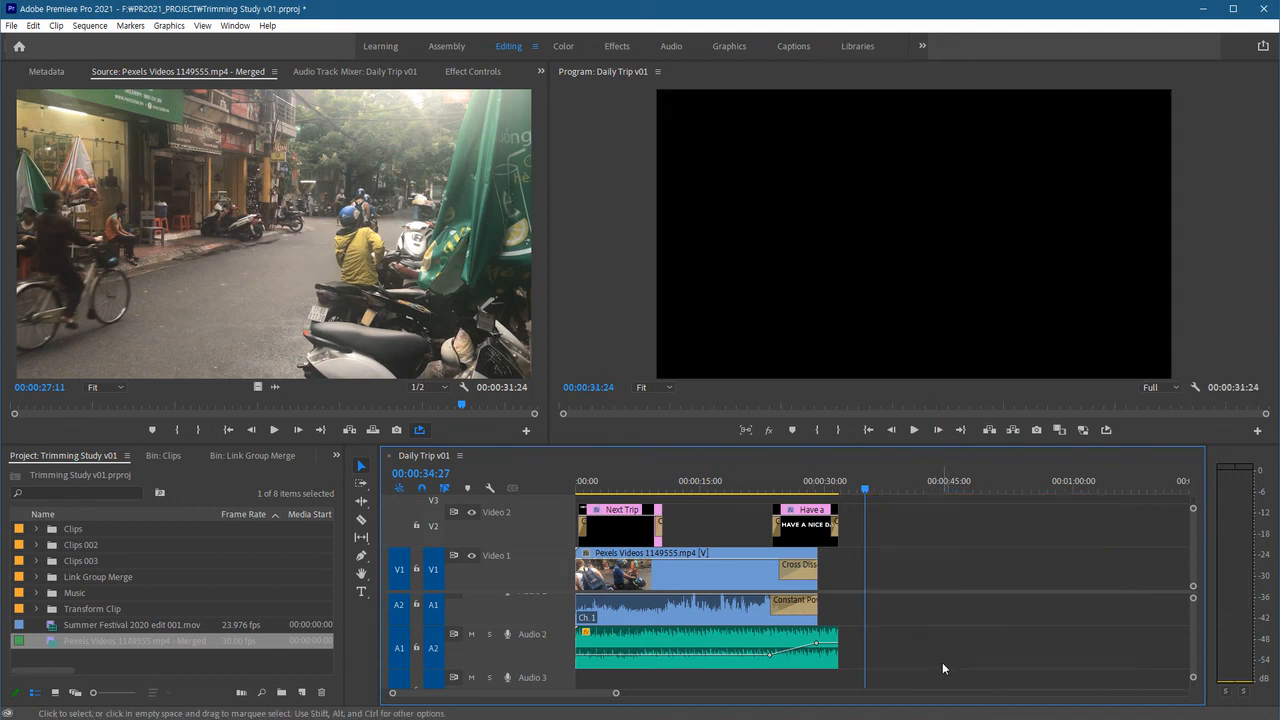
Delete the merged clip from the project, confirming the removal.
click(87, 671)
drag(108, 672, 20, 674)
key(Delete)
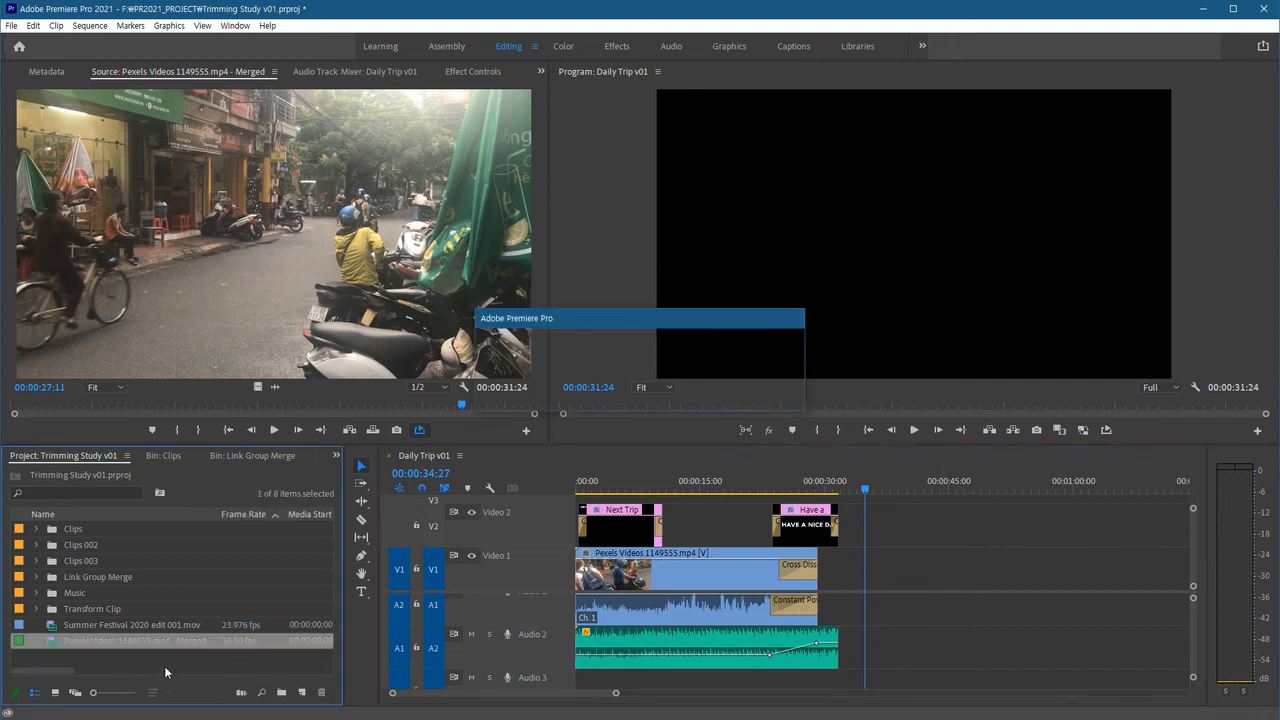
click(703, 398)
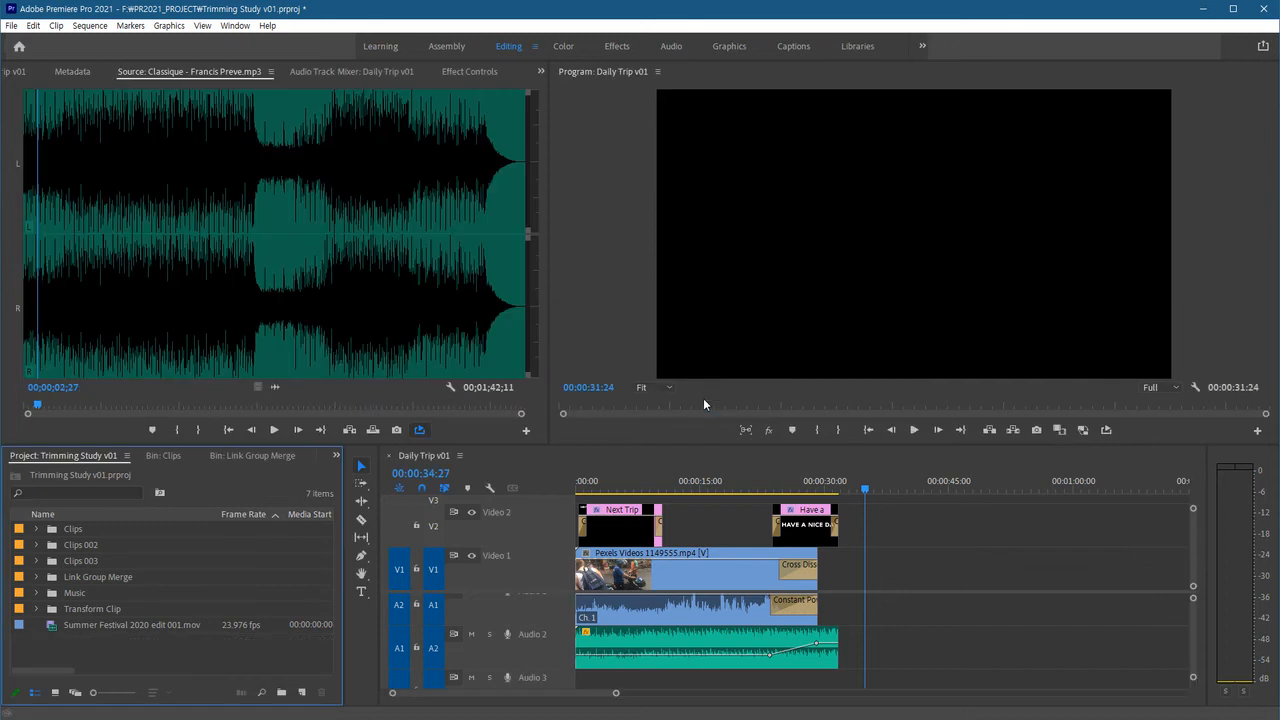
Fit the sequence in view, select every clip in it and open their context options to check merging.
click(902, 540)
key(backslash)
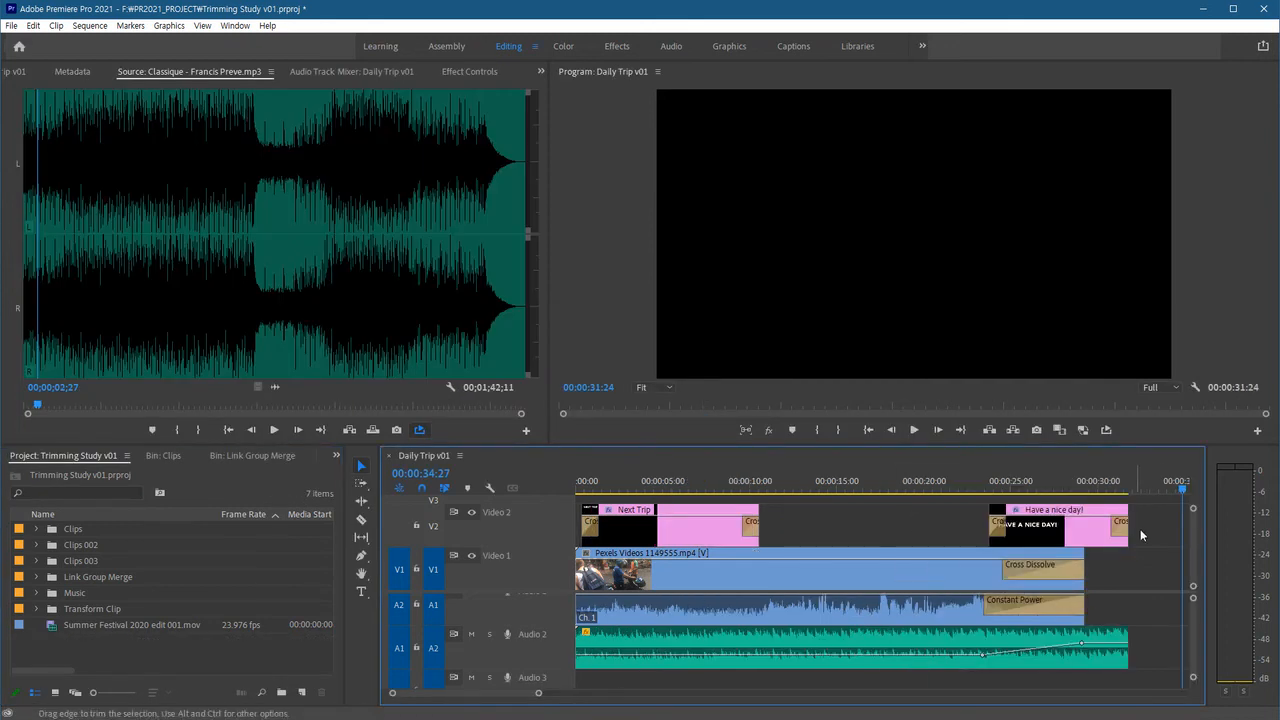
drag(1162, 527, 626, 682)
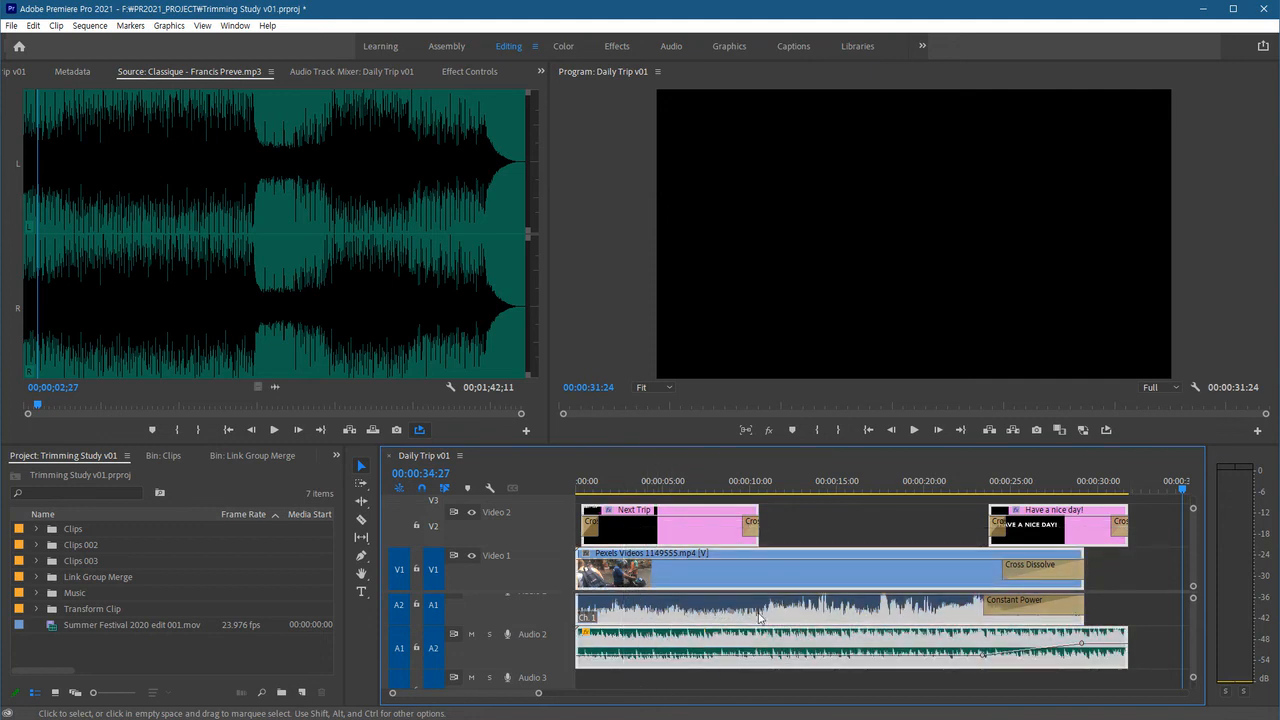
right_click(791, 572)
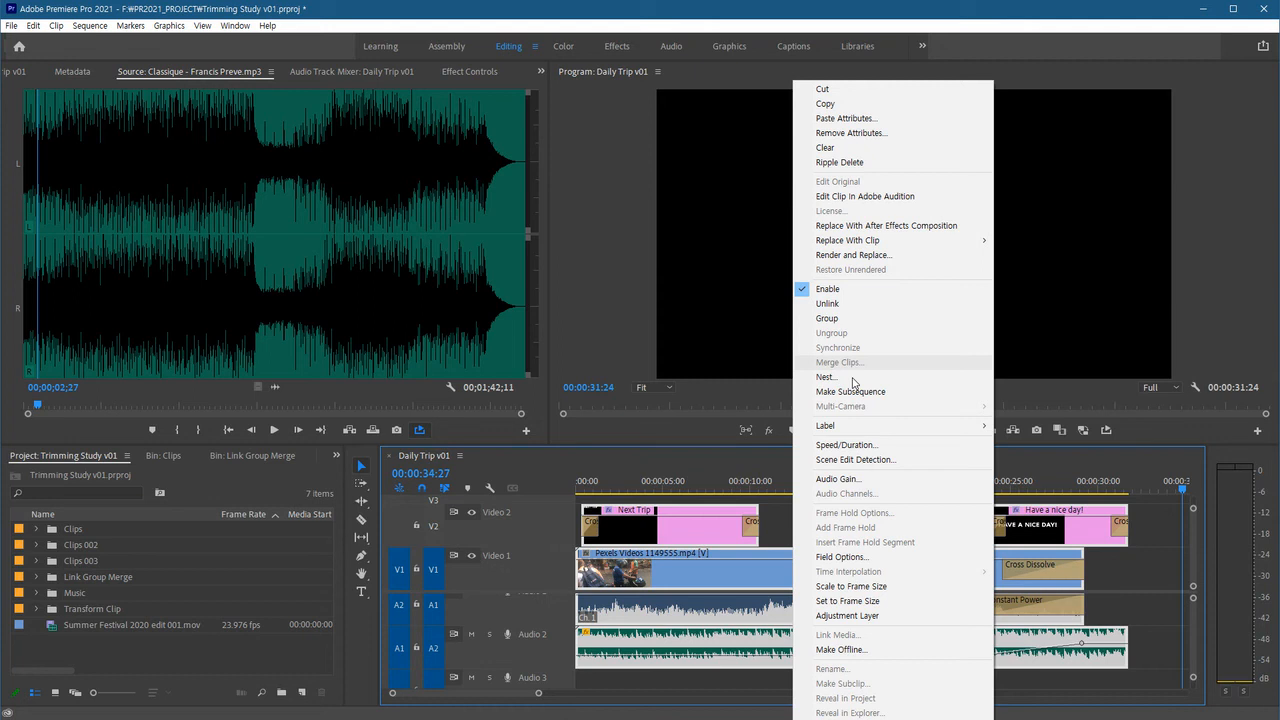
Select the empty gap on Video 2 between the two titles and try to delete it.
click(767, 530)
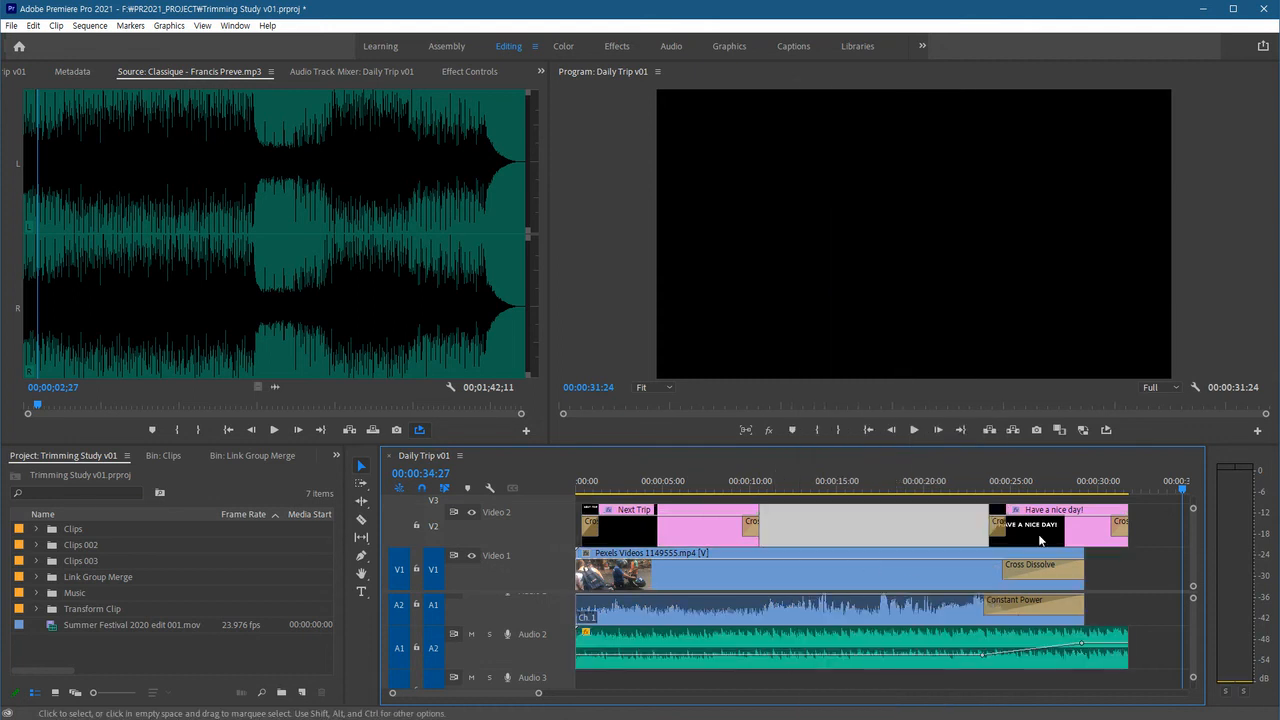
key(Delete)
Select the Pexels Videos 1149555 clip alone and check its context options, then deselect it.
click(843, 580)
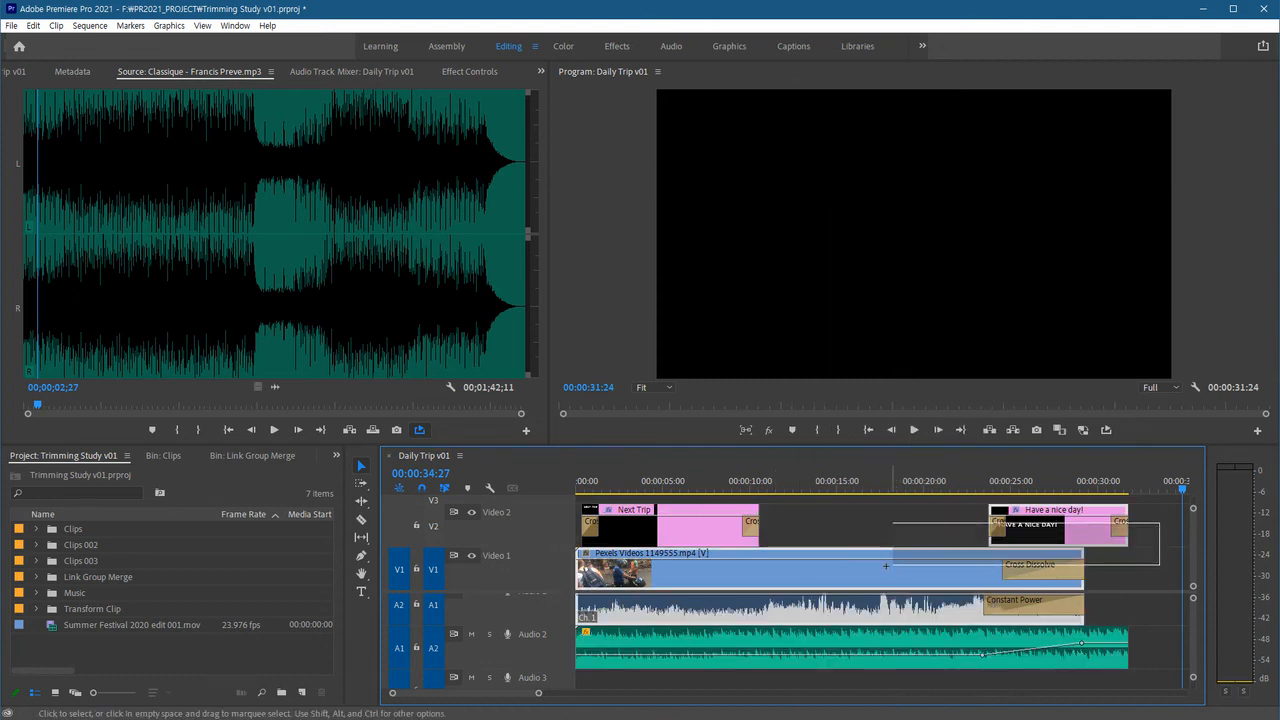
right_click(843, 585)
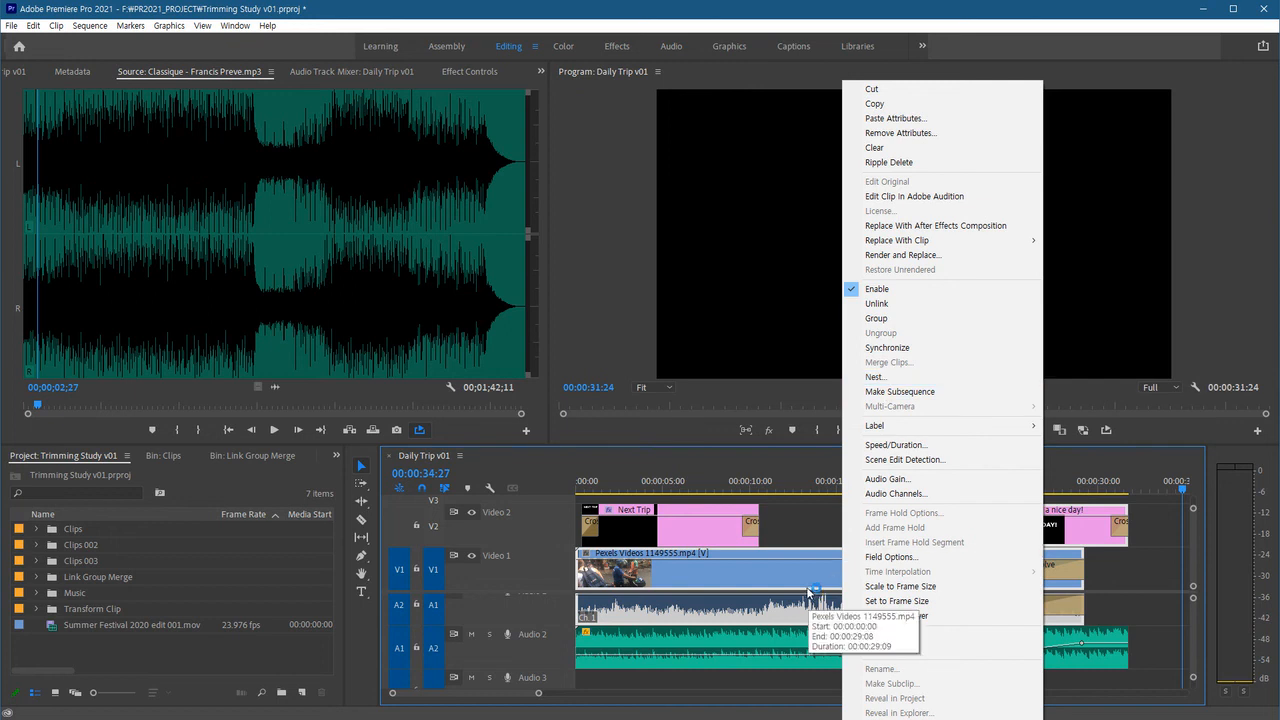
click(797, 524)
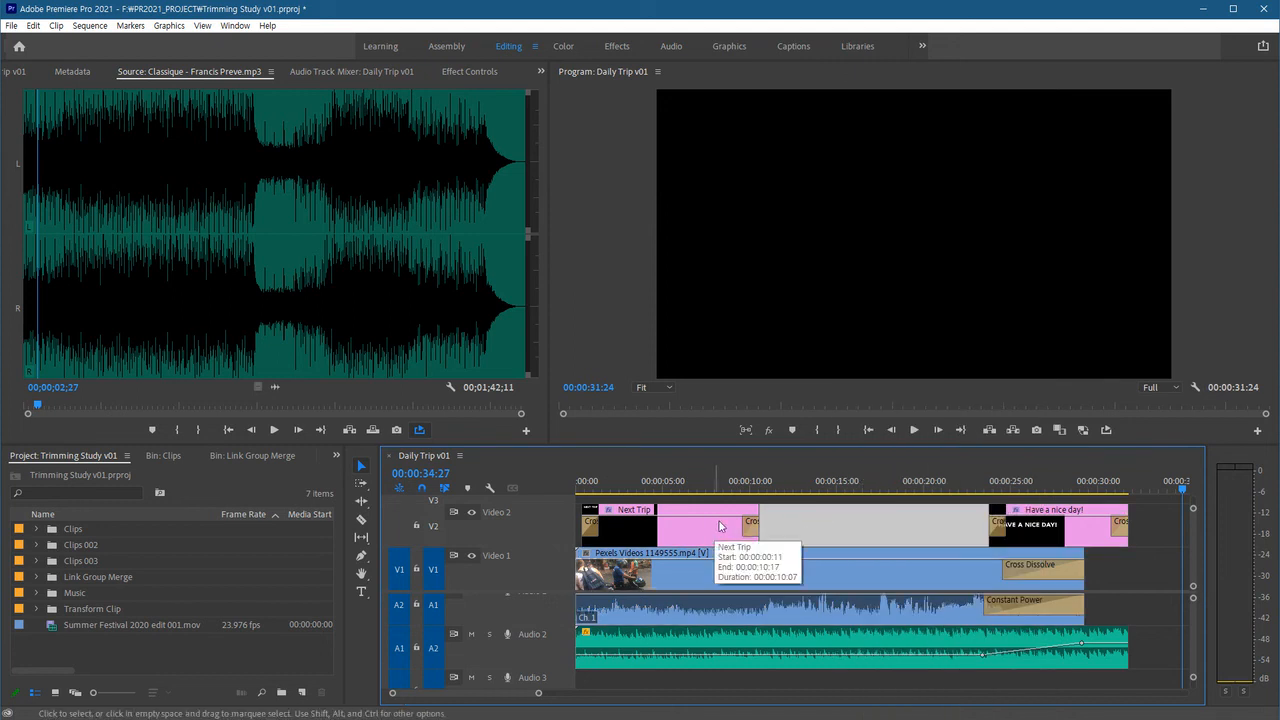
click(857, 526)
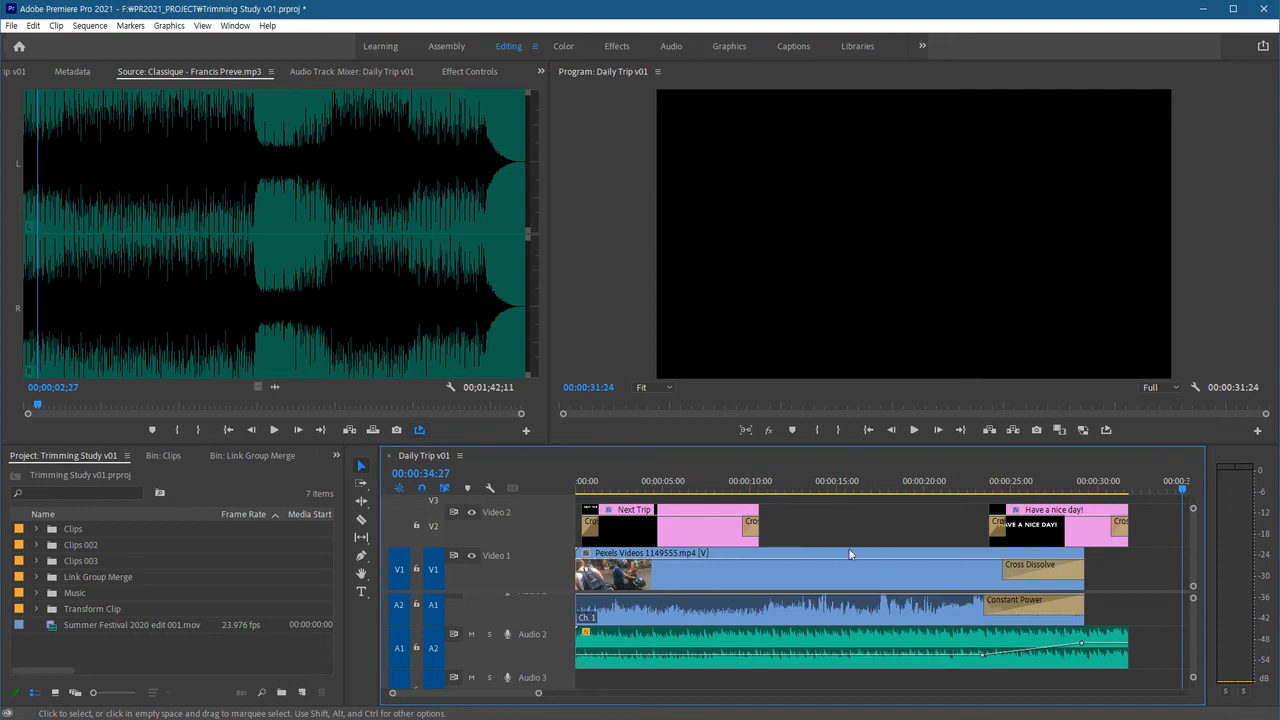
click(831, 516)
Open the Link Group Merge bin and load City Traffic.mp4 into the Source monitor.
click(90, 643)
click(46, 578)
double_click(46, 578)
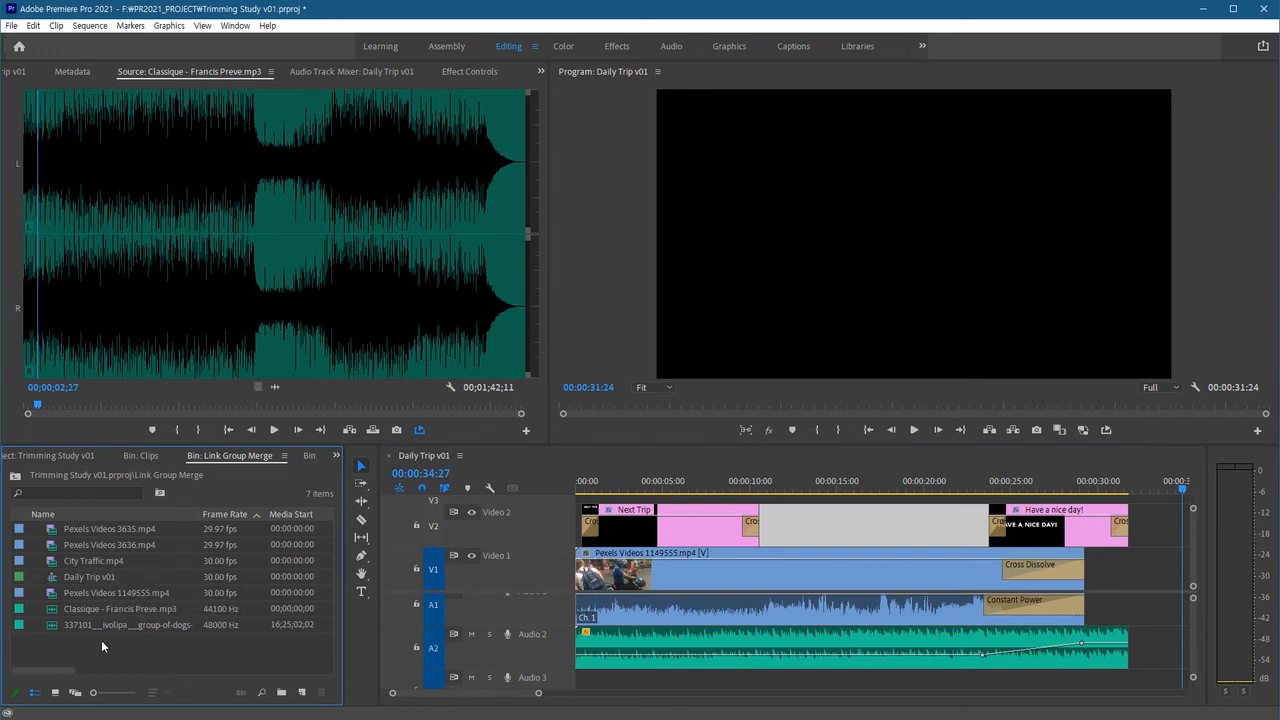
double_click(50, 566)
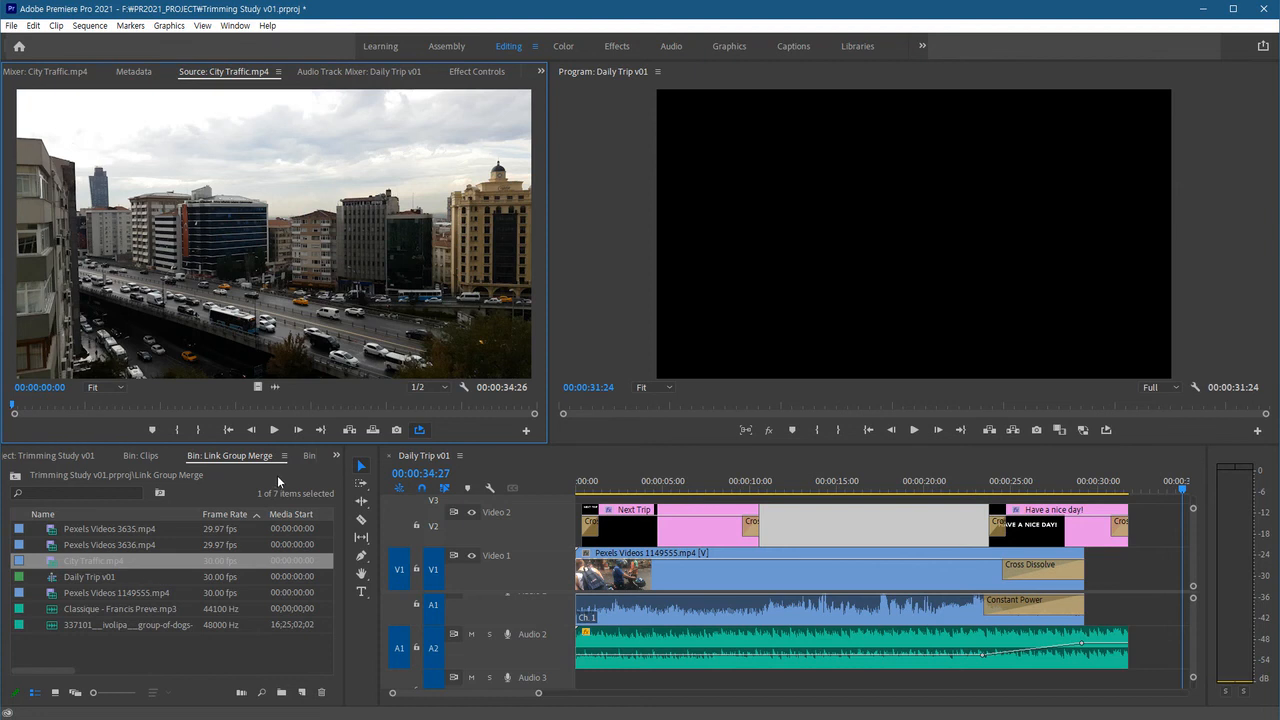
Play the City Traffic clip in the Source monitor and return to its start.
key(space)
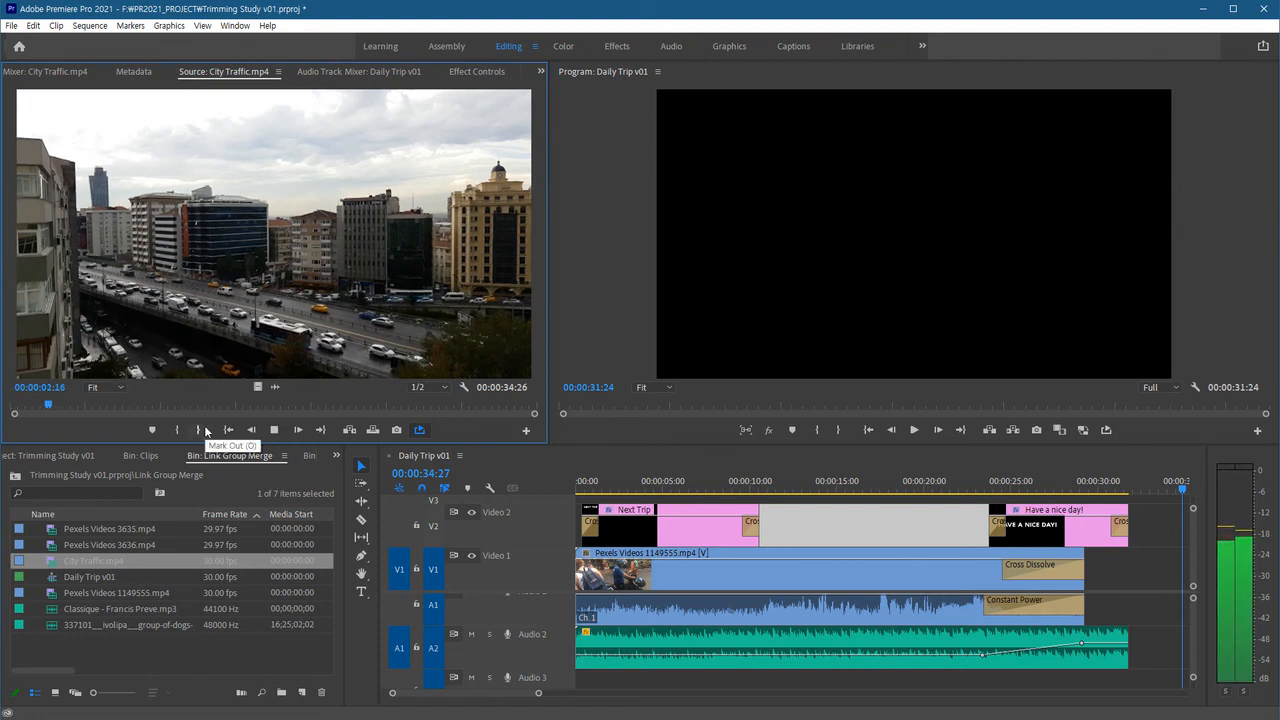
key(space)
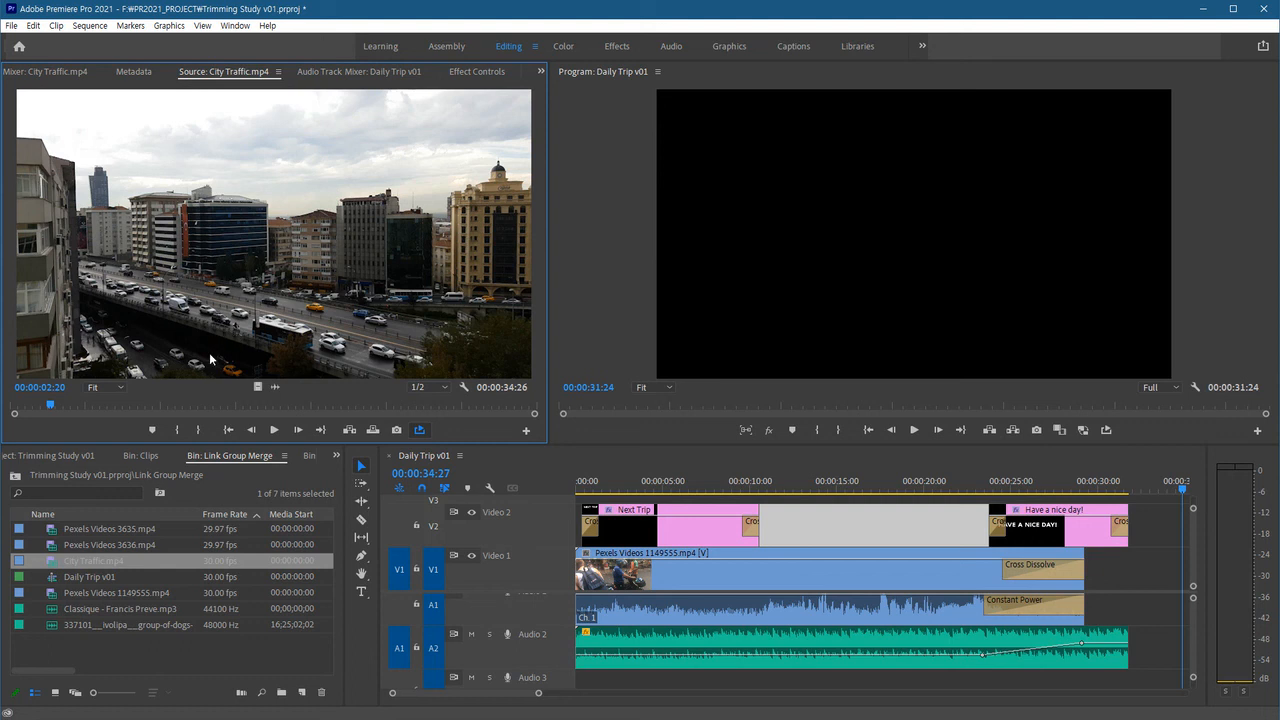
key(space)
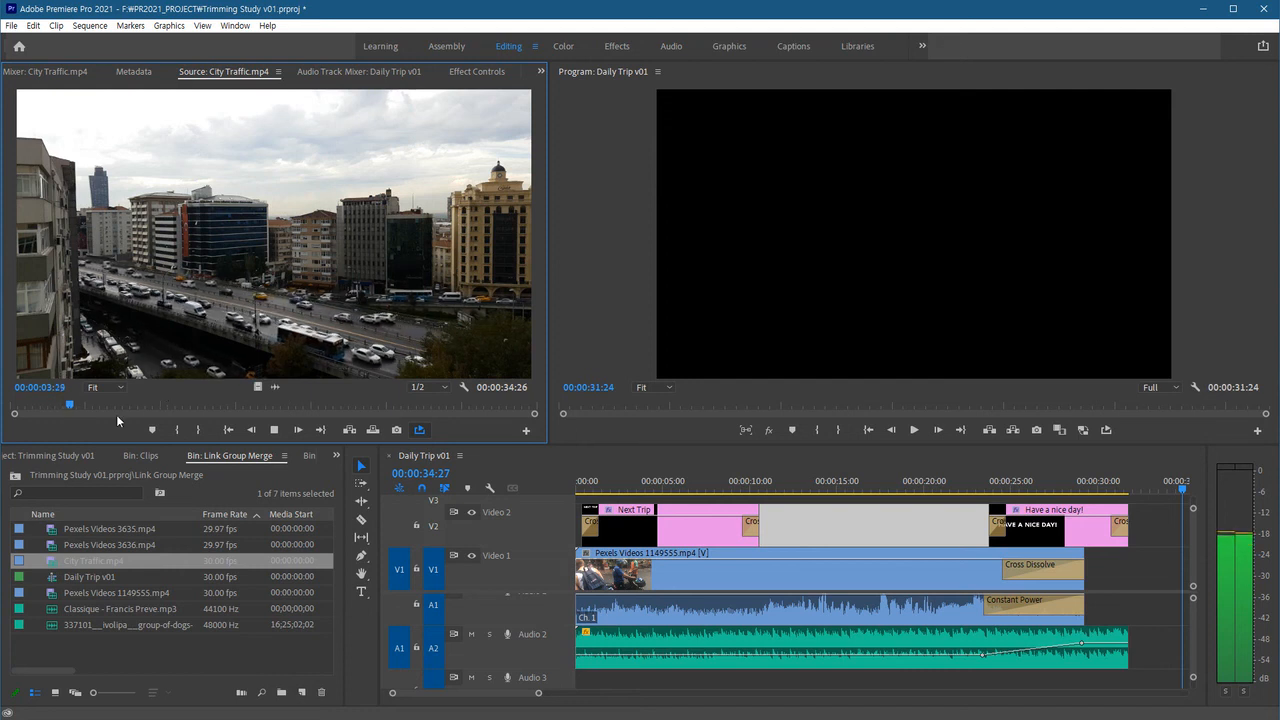
key(space)
key(Home)
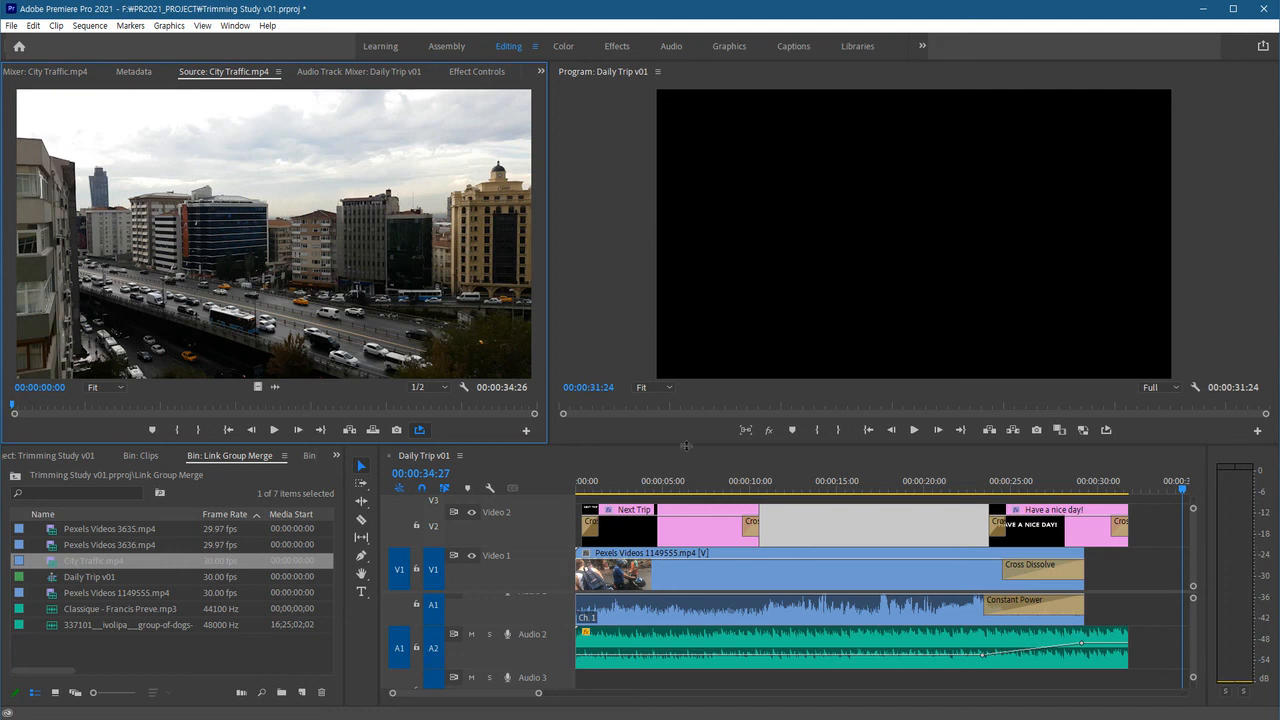
Add only the City Traffic audio to Audio 3 at the start of the sequence.
drag(685, 444, 685, 395)
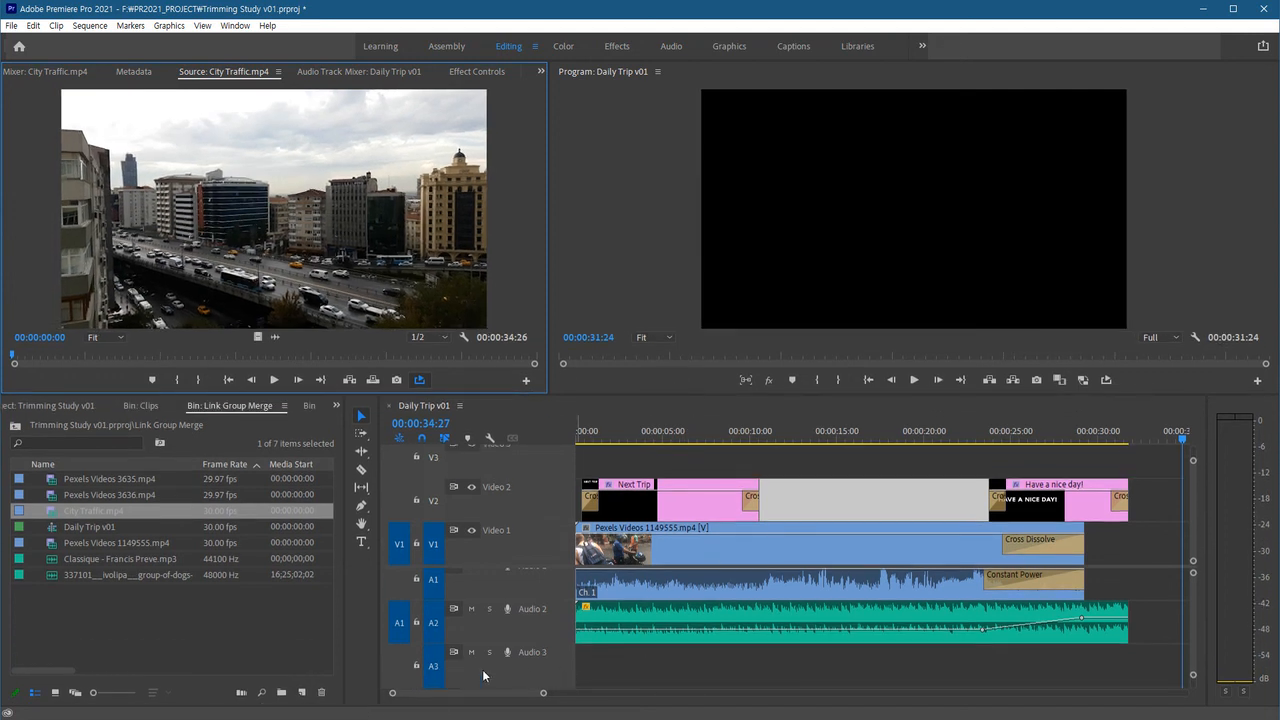
click(683, 667)
key(Home)
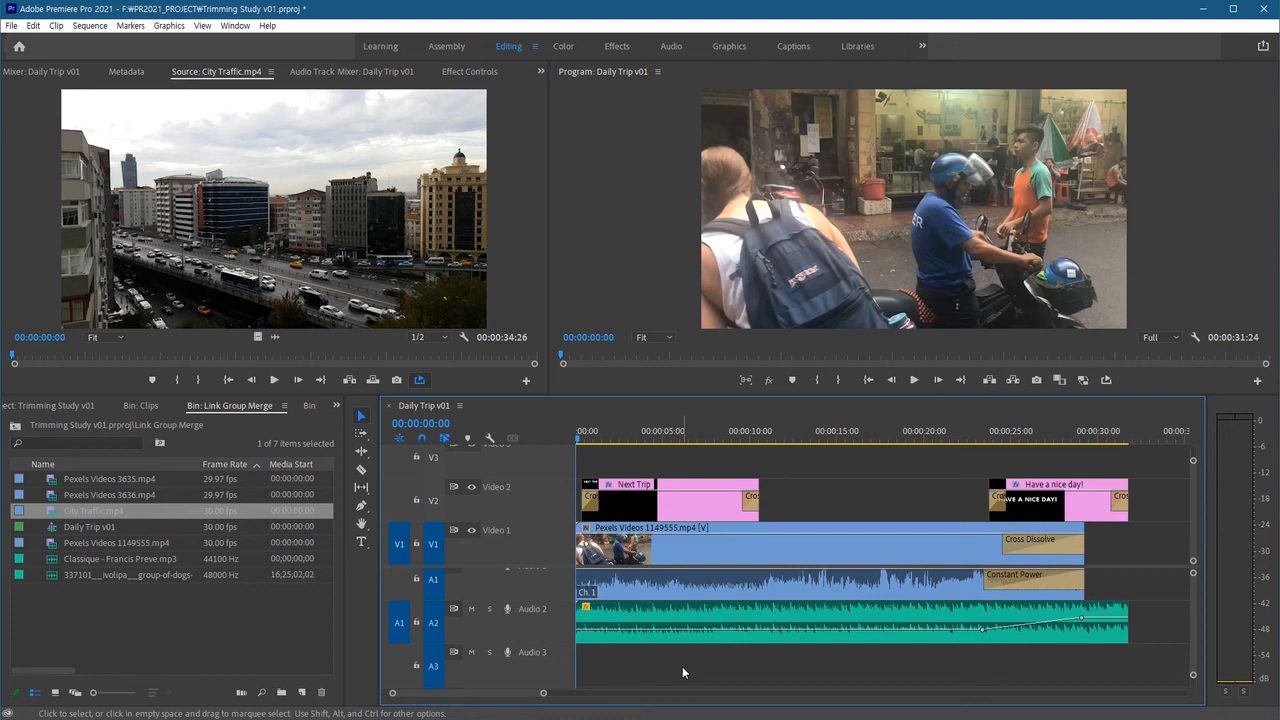
click(275, 337)
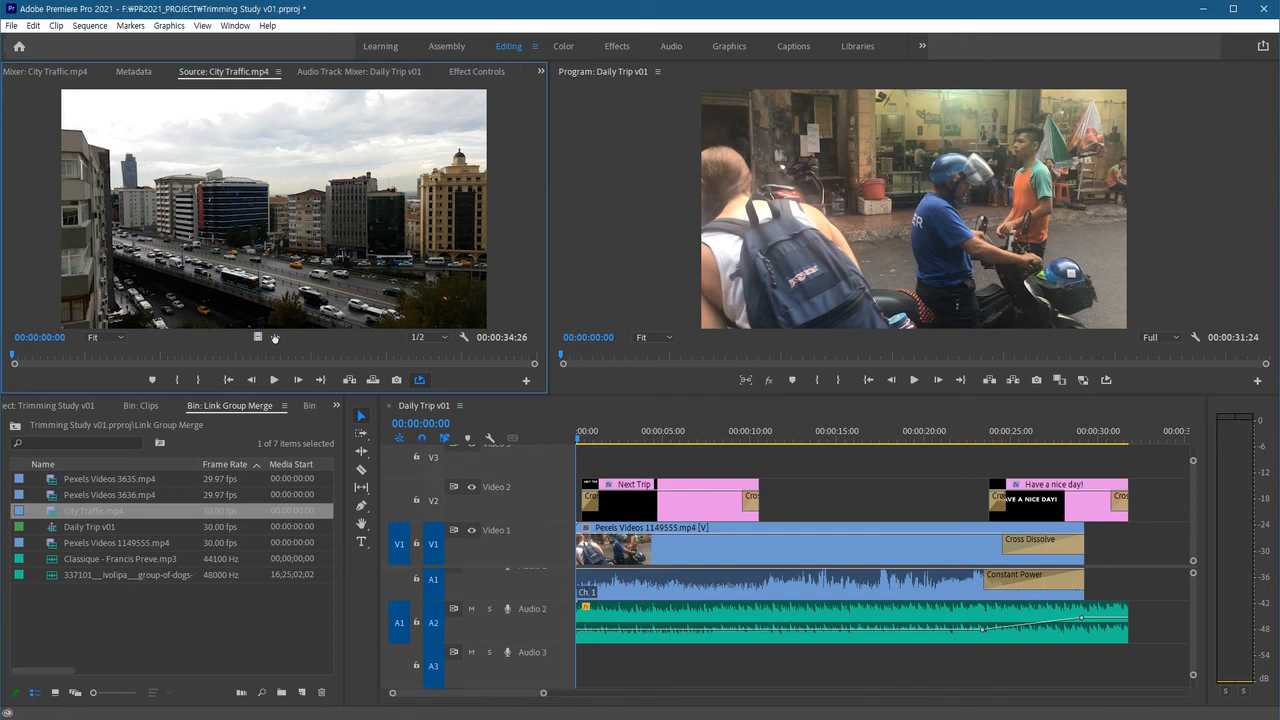
drag(465, 472, 609, 686)
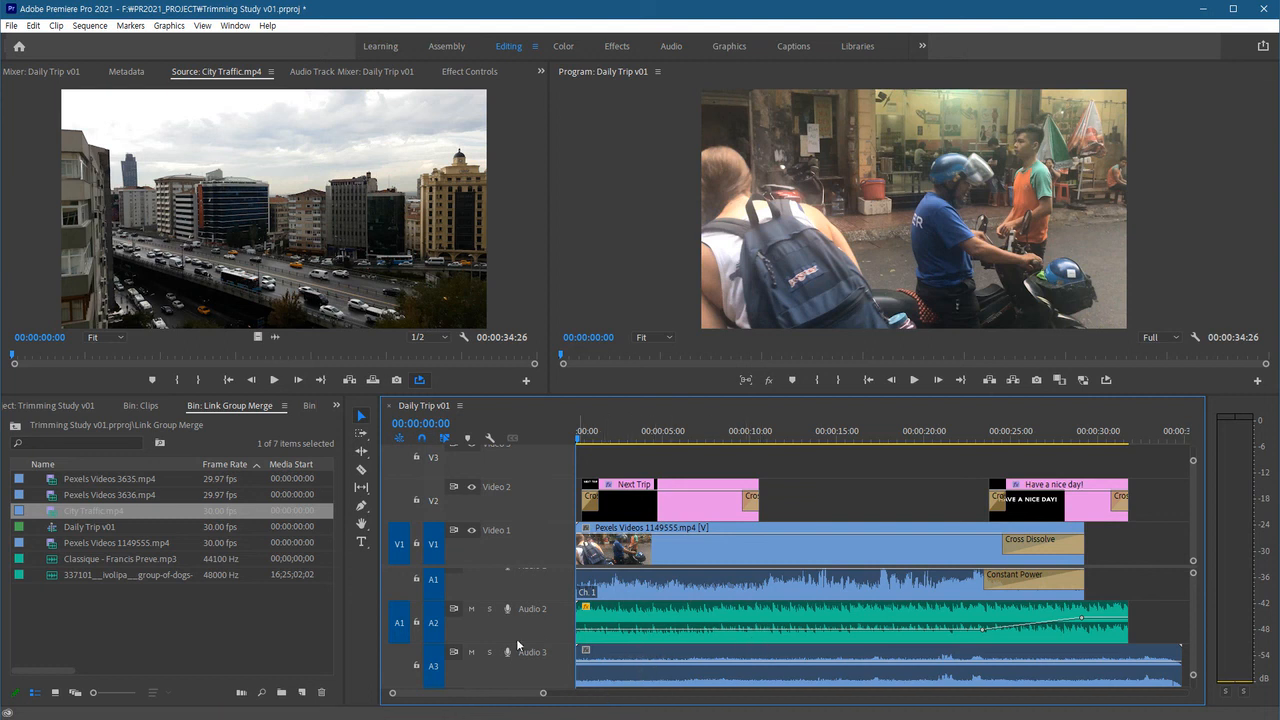
Mute the Audio 2 track and play the sequence from several points to hear the mix.
click(471, 608)
key(space)
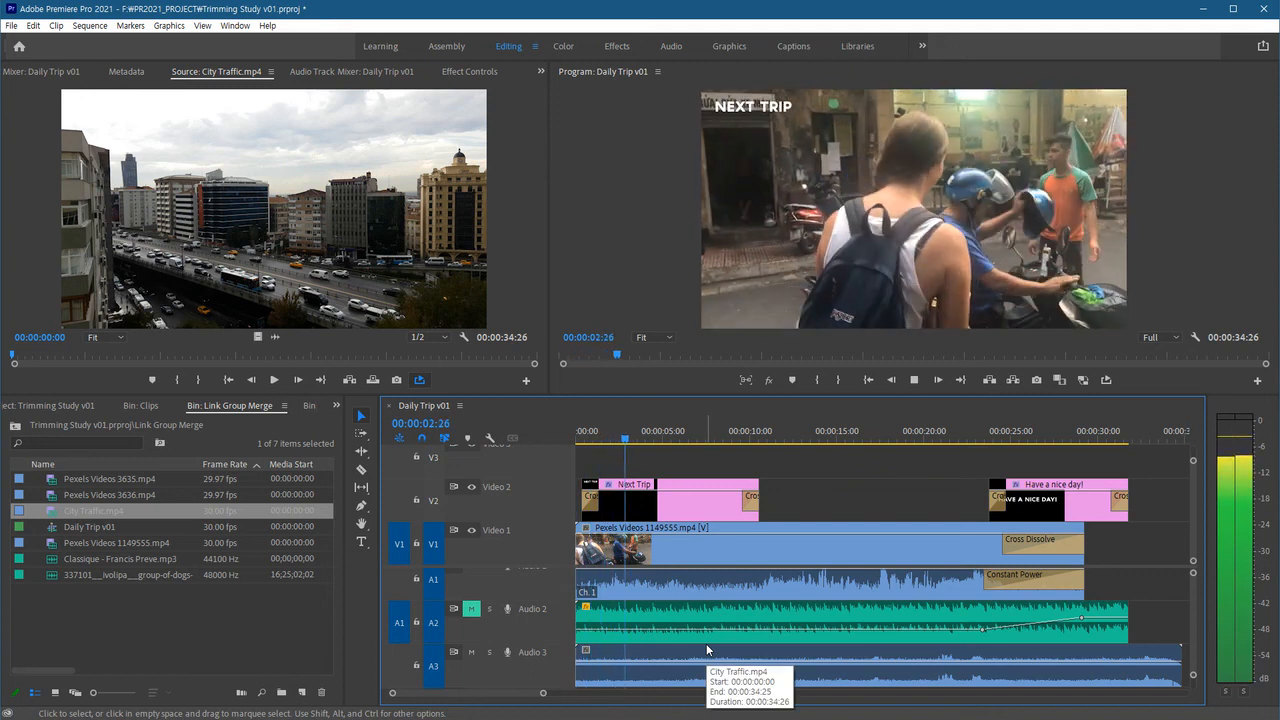
key(space)
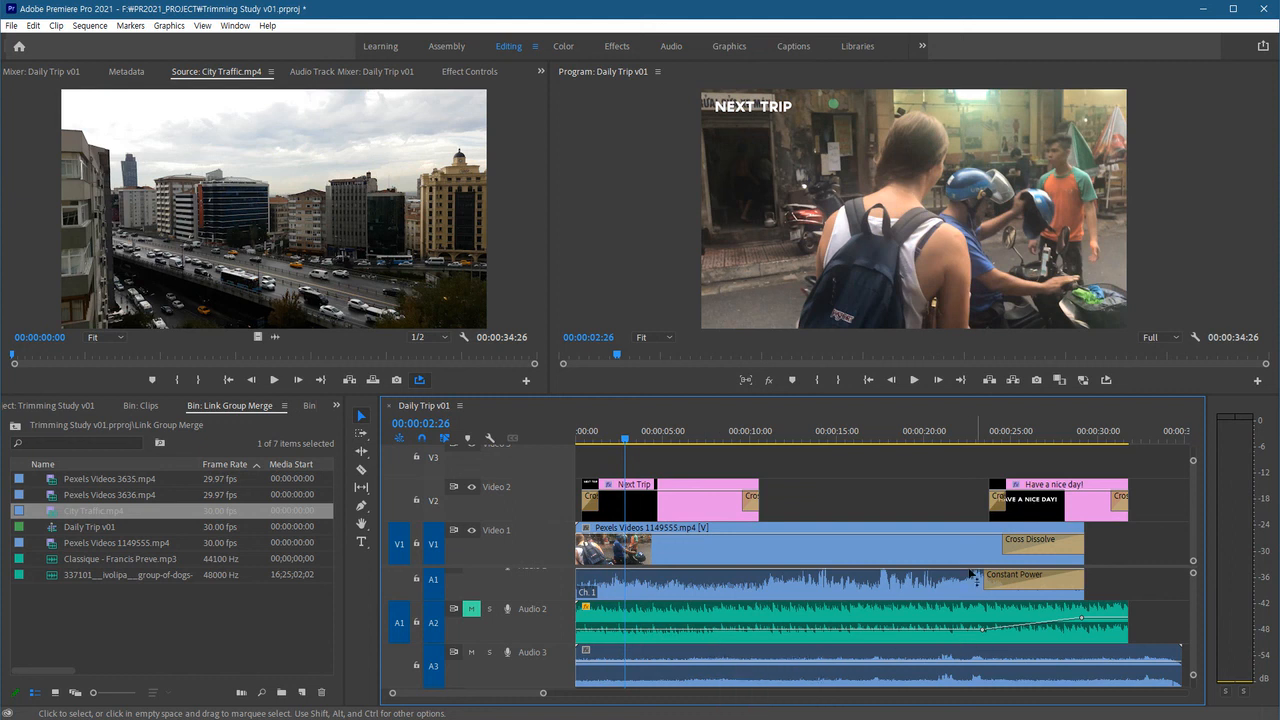
click(936, 440)
key(space)
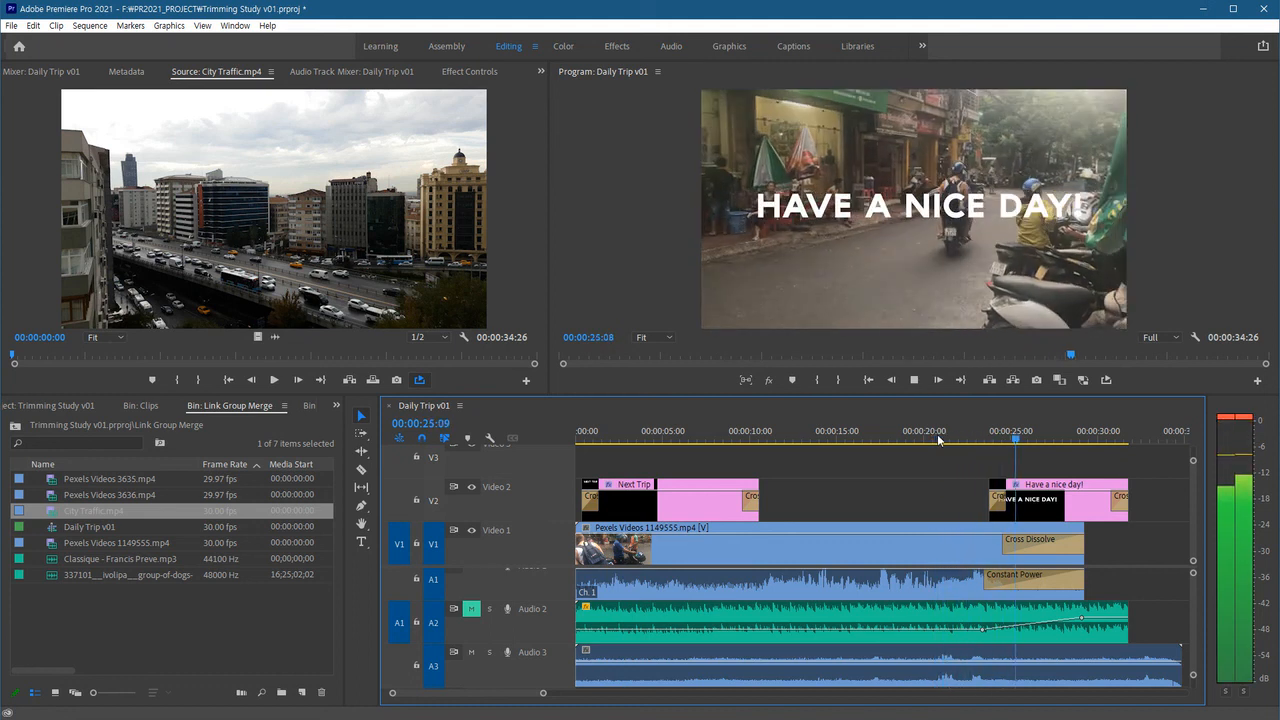
click(943, 438)
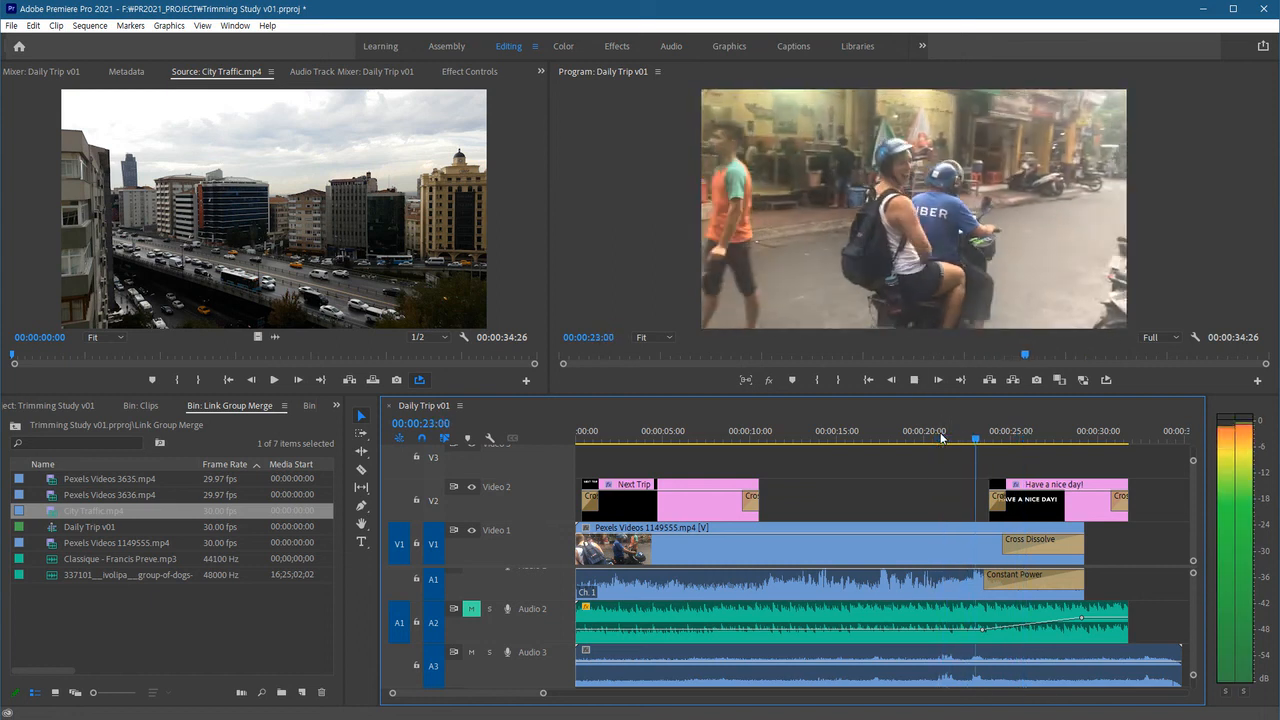
click(934, 440)
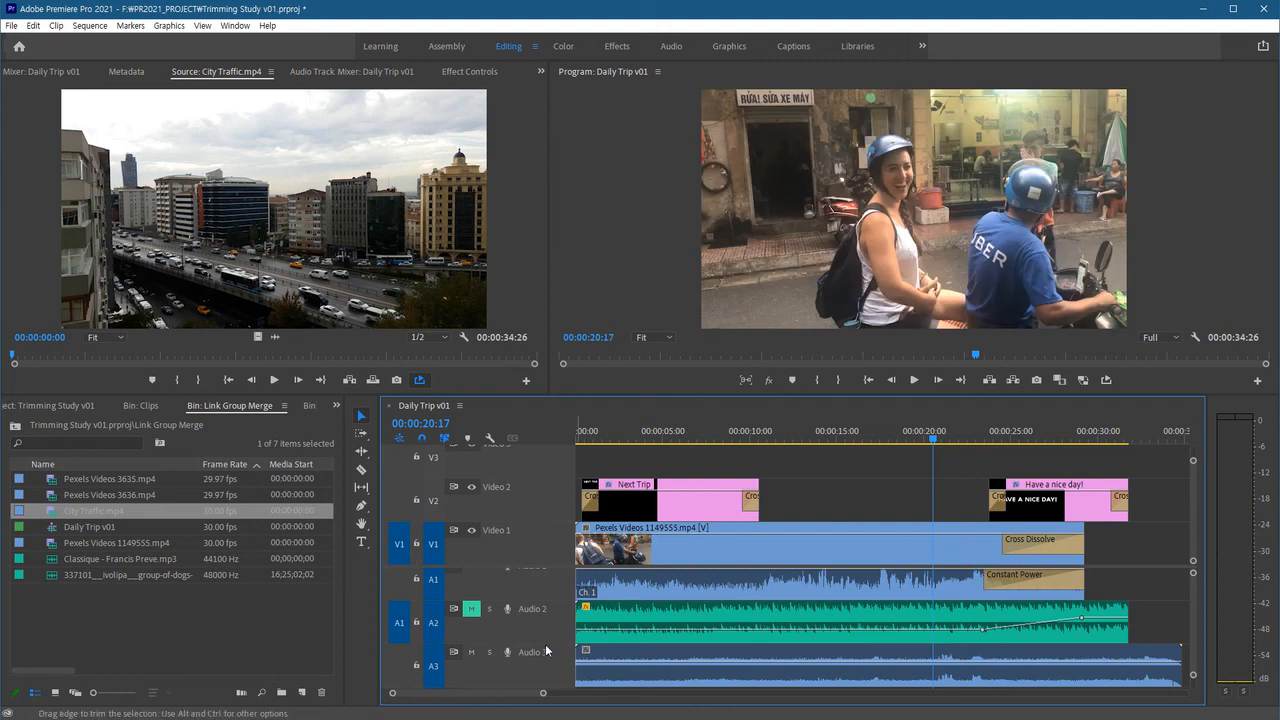
Solo Audio 3 to preview the City Traffic sound alone, then turn the solo off.
click(489, 653)
key(space)
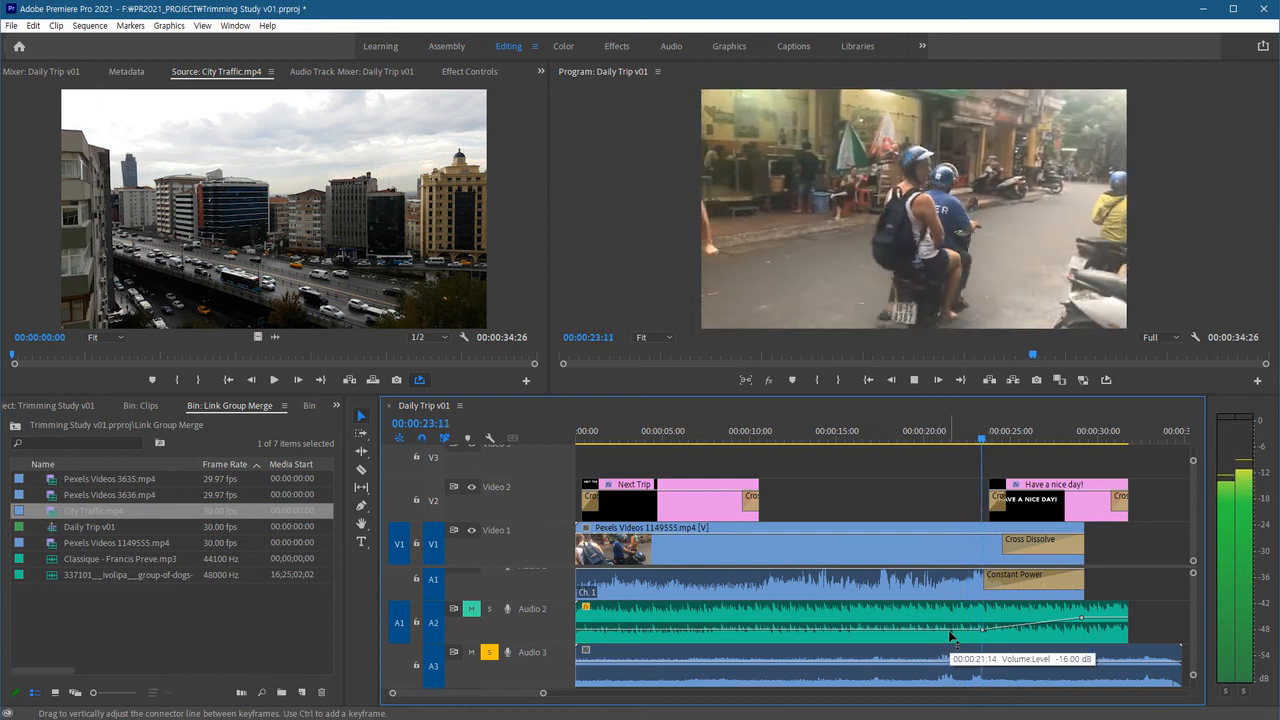
key(space)
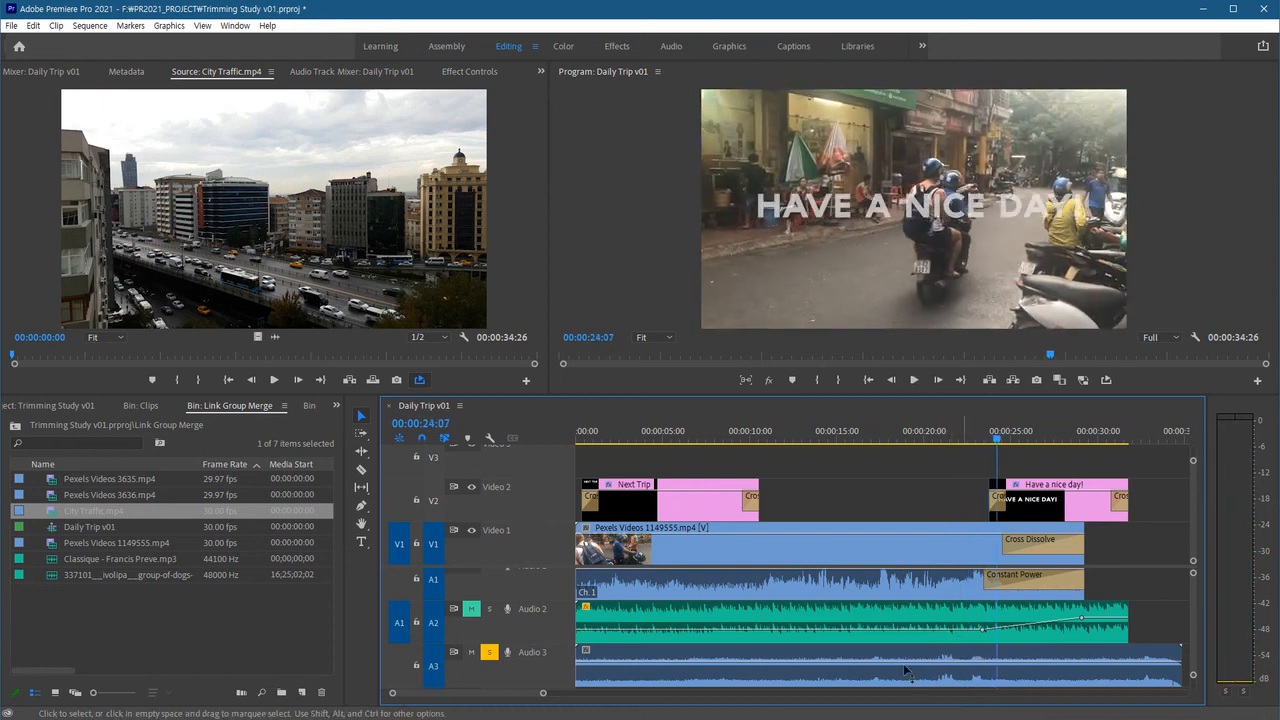
click(490, 653)
Set the City Traffic clip's volume level to -5 dB.
click(842, 655)
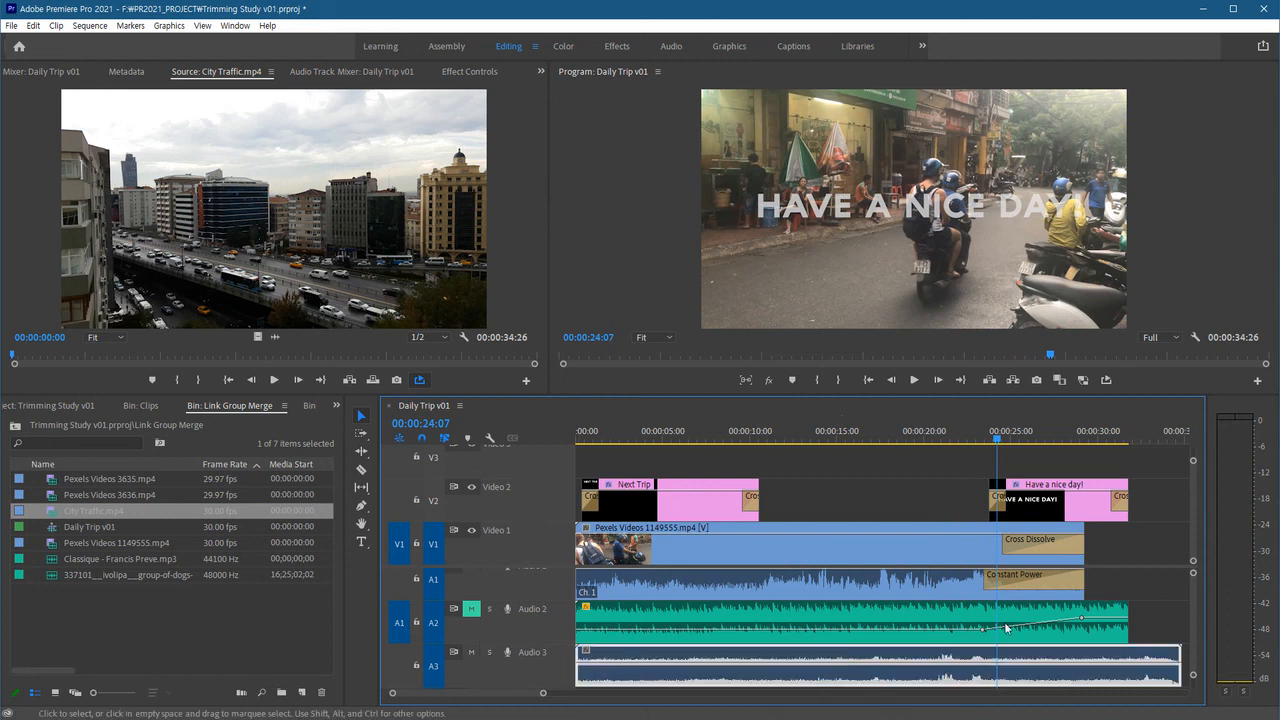
click(469, 71)
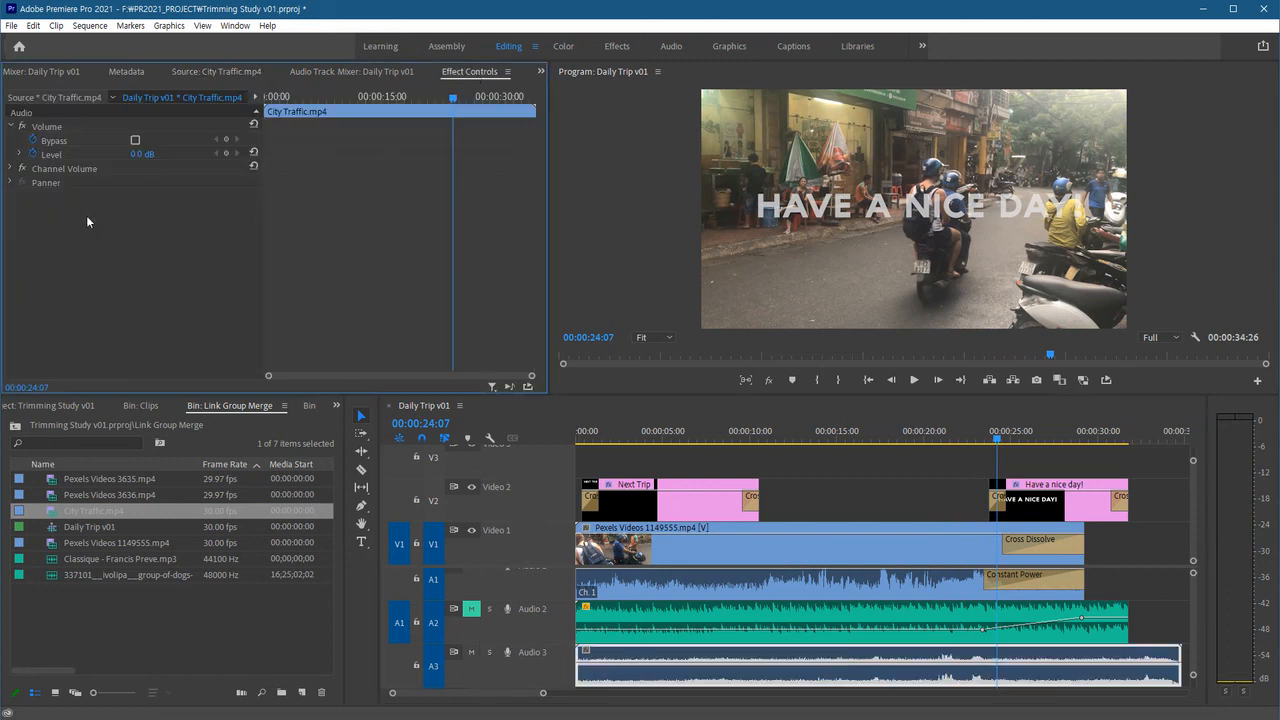
click(33, 155)
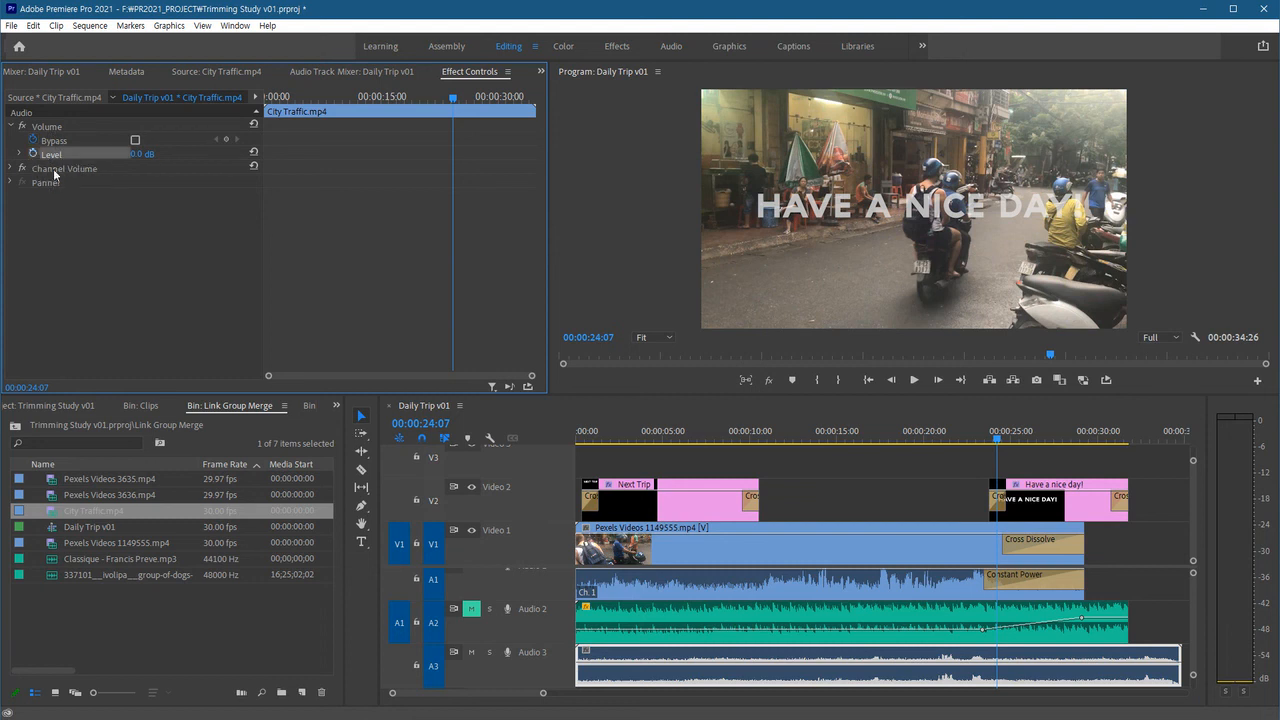
text(-5)
key(Return)
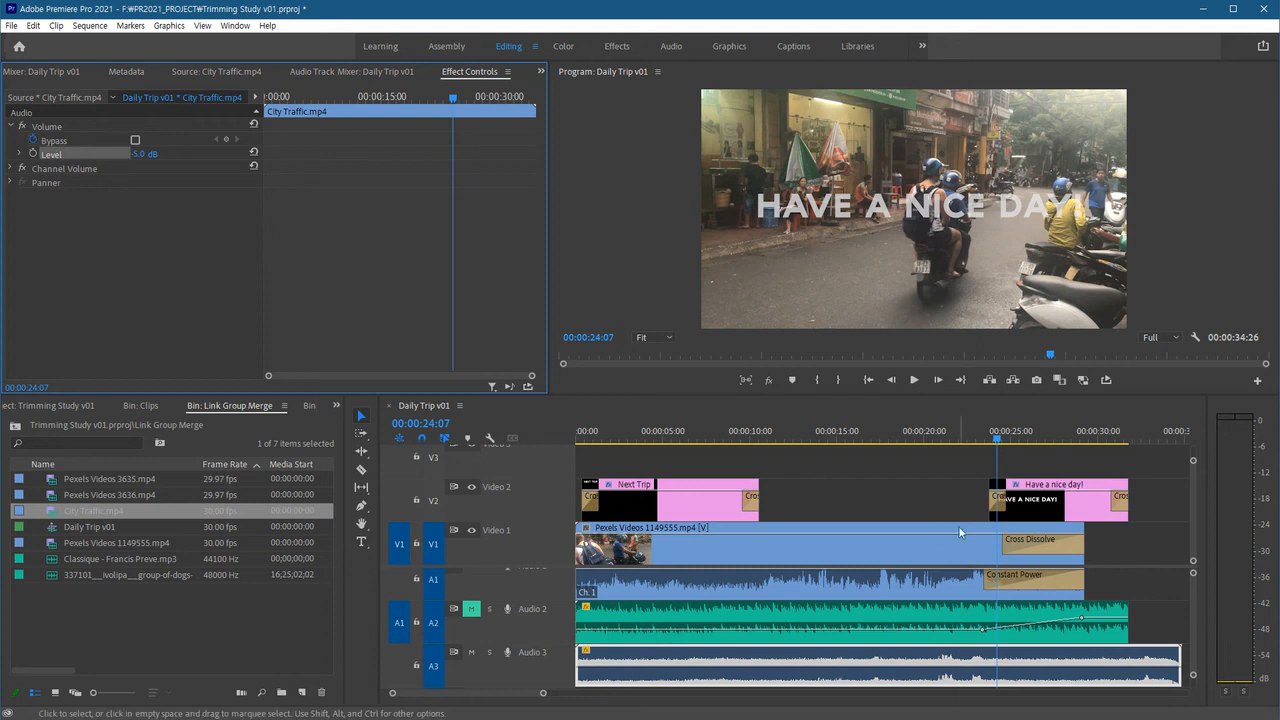
Preview the mix and set the City Traffic clip's volume level to -8 dB.
click(940, 443)
key(space)
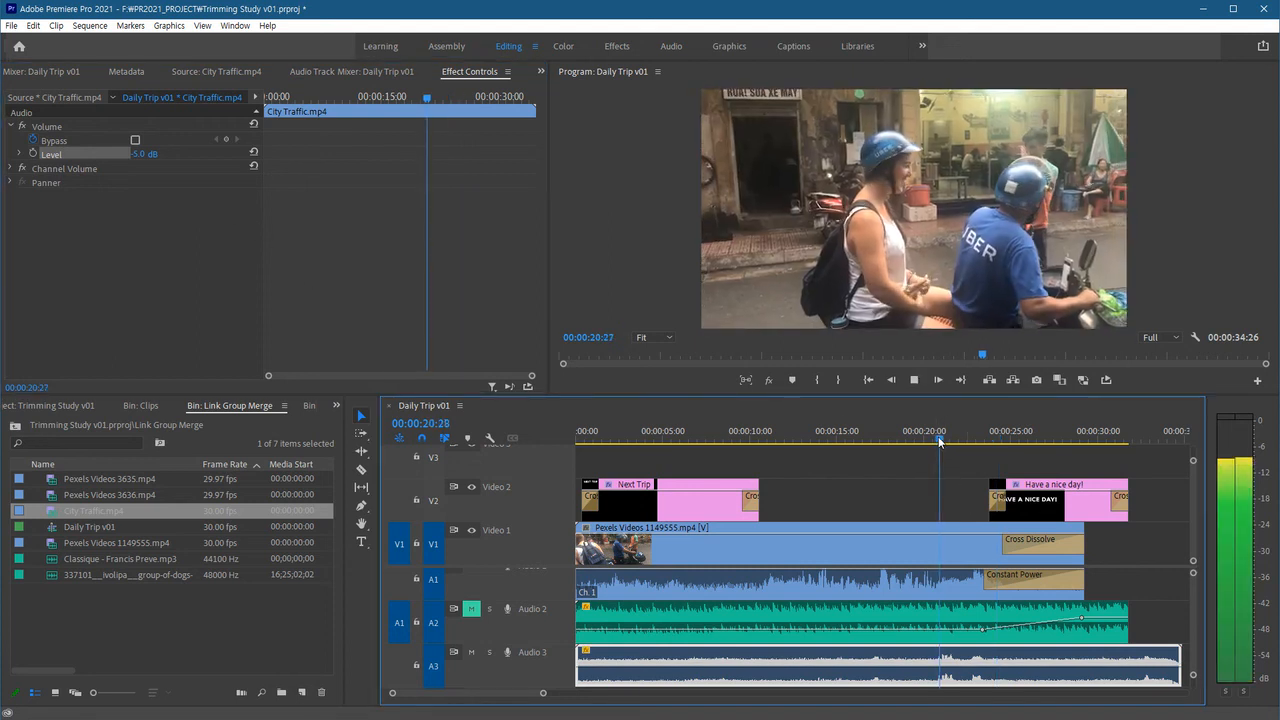
key(space)
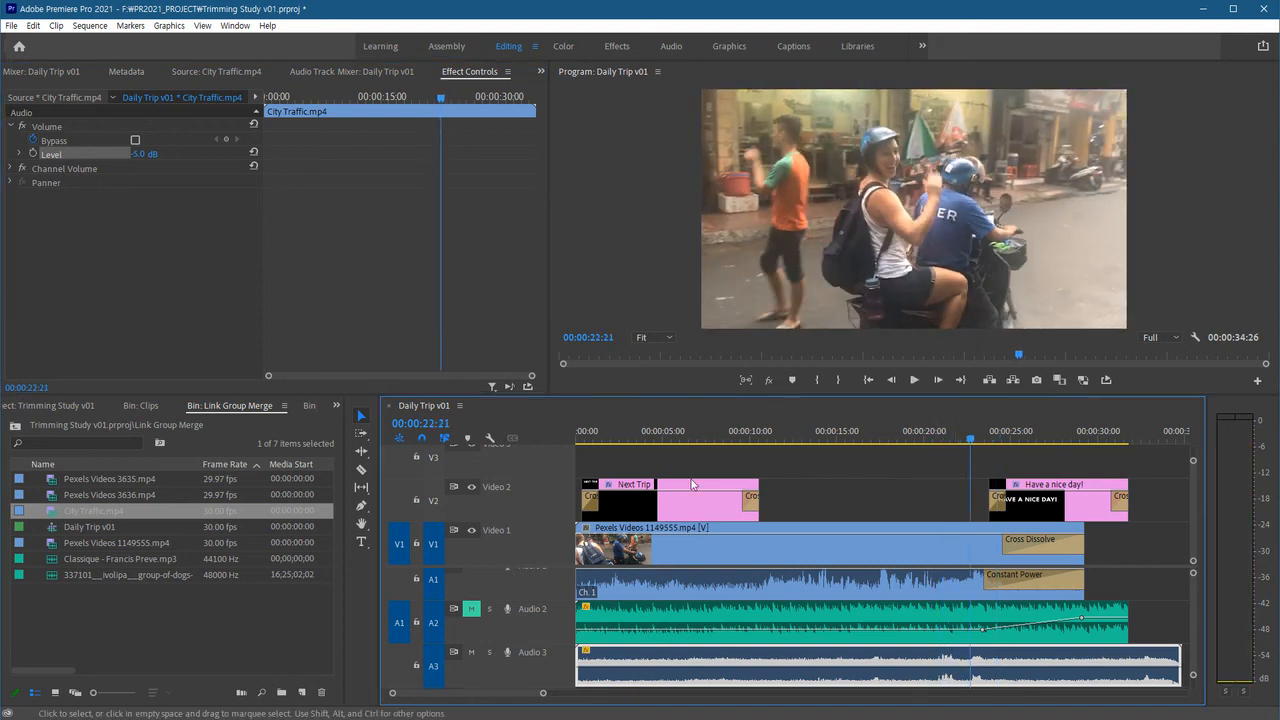
click(156, 182)
click(151, 153)
text(-8)
key(Return)
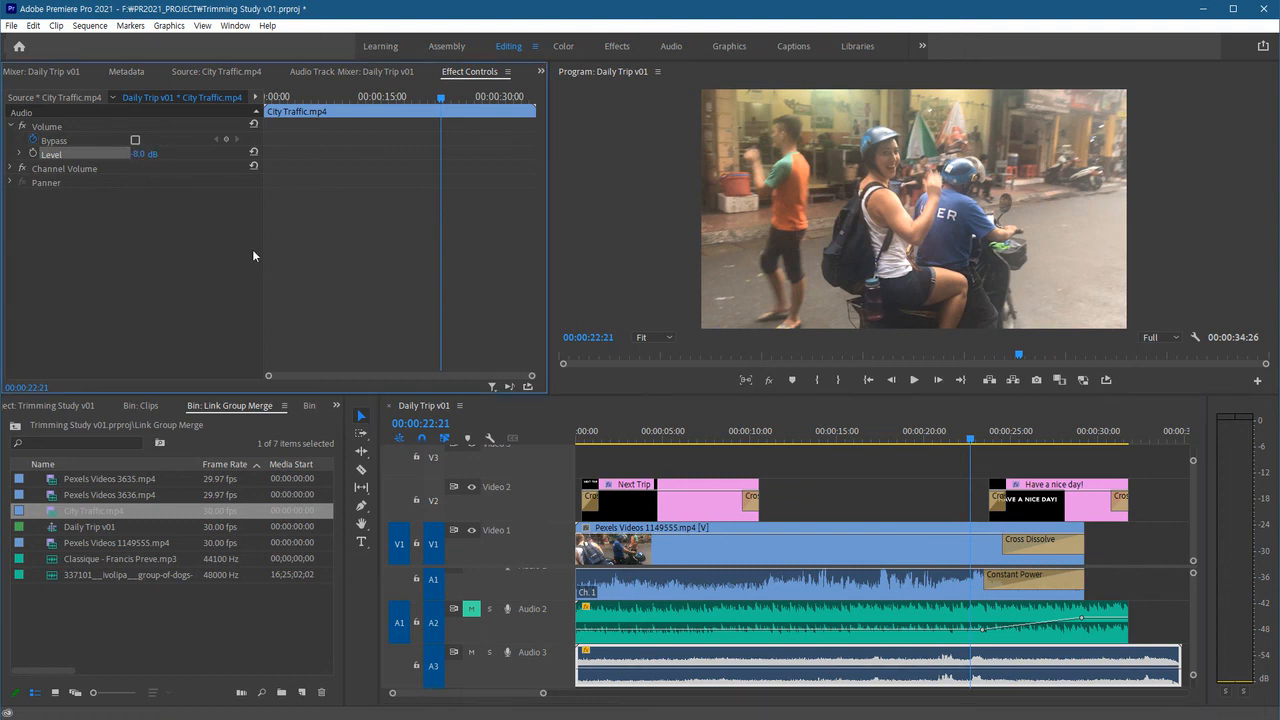
Trim the City Traffic clip's end to finish with the sequence at about 31 seconds, preview it, and unmute Audio 2.
click(926, 430)
key(space)
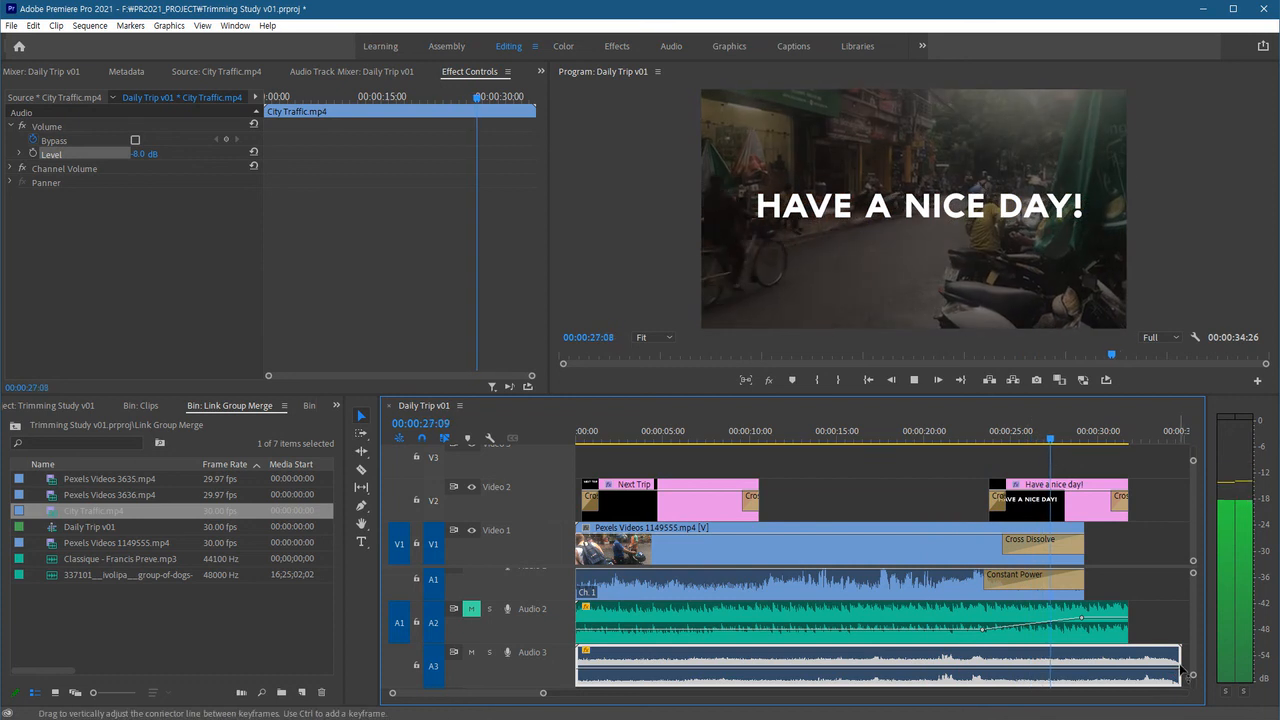
drag(1180, 660, 1127, 658)
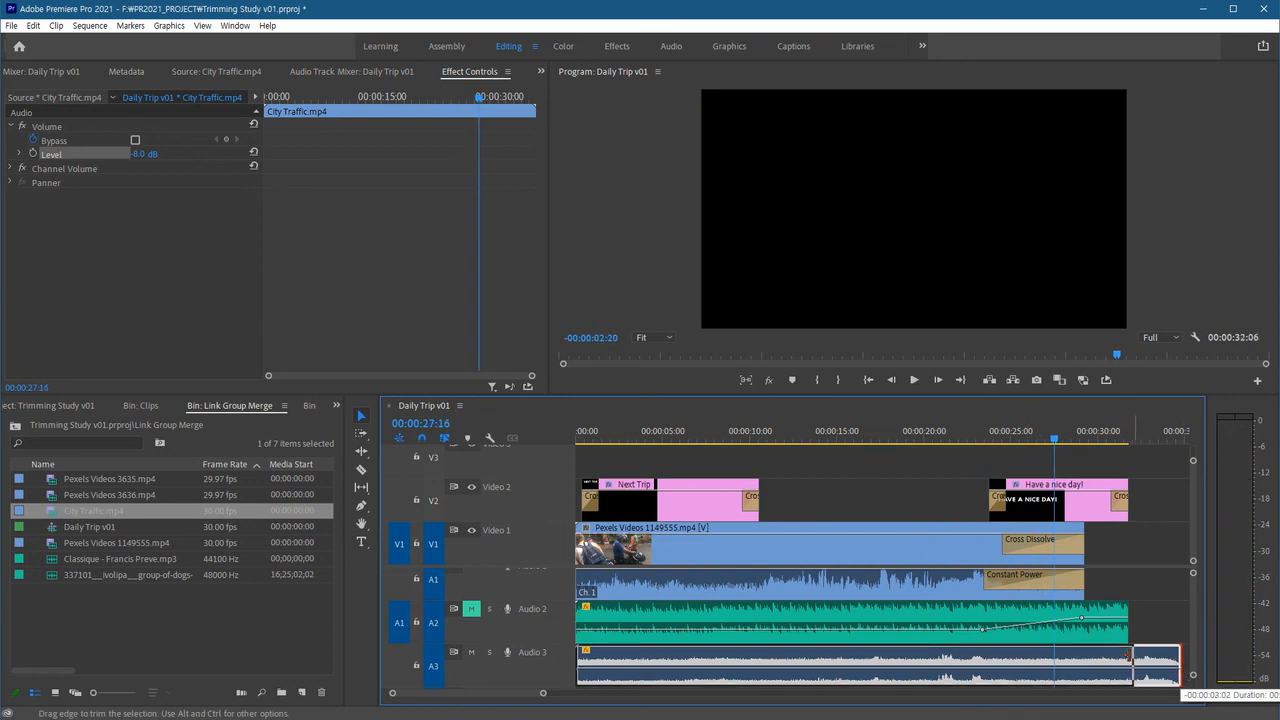
key(space)
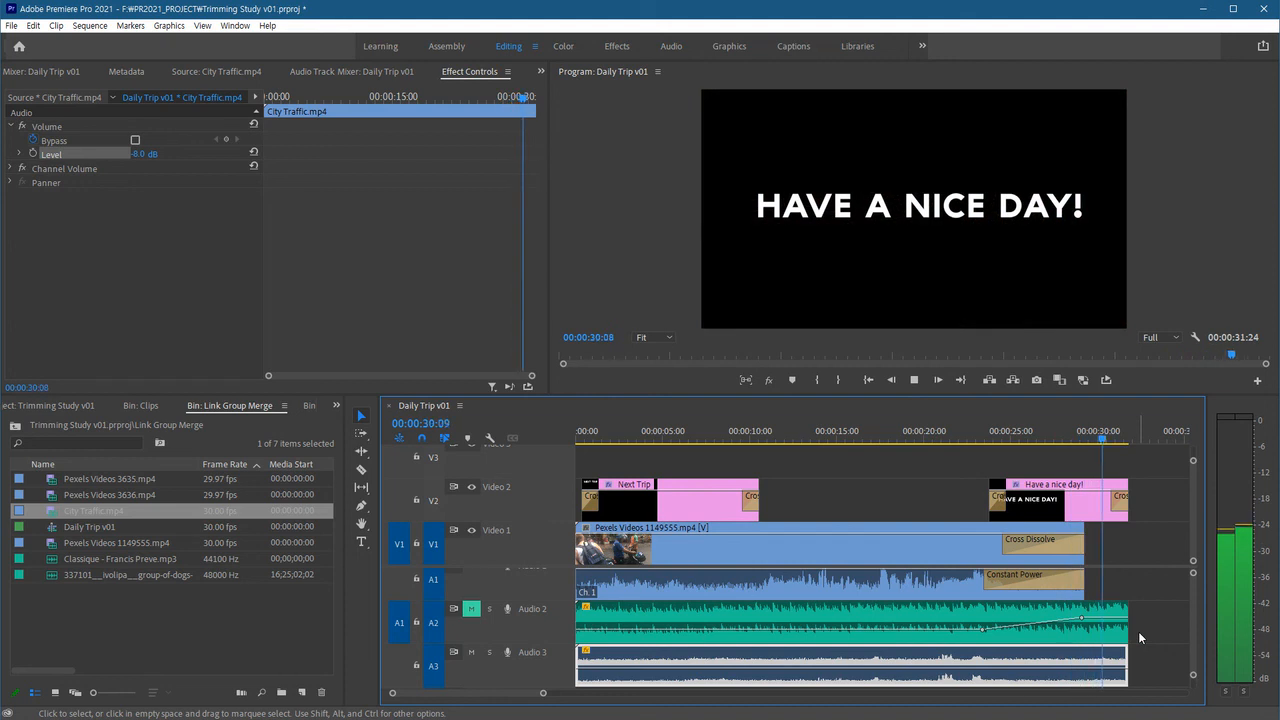
key(space)
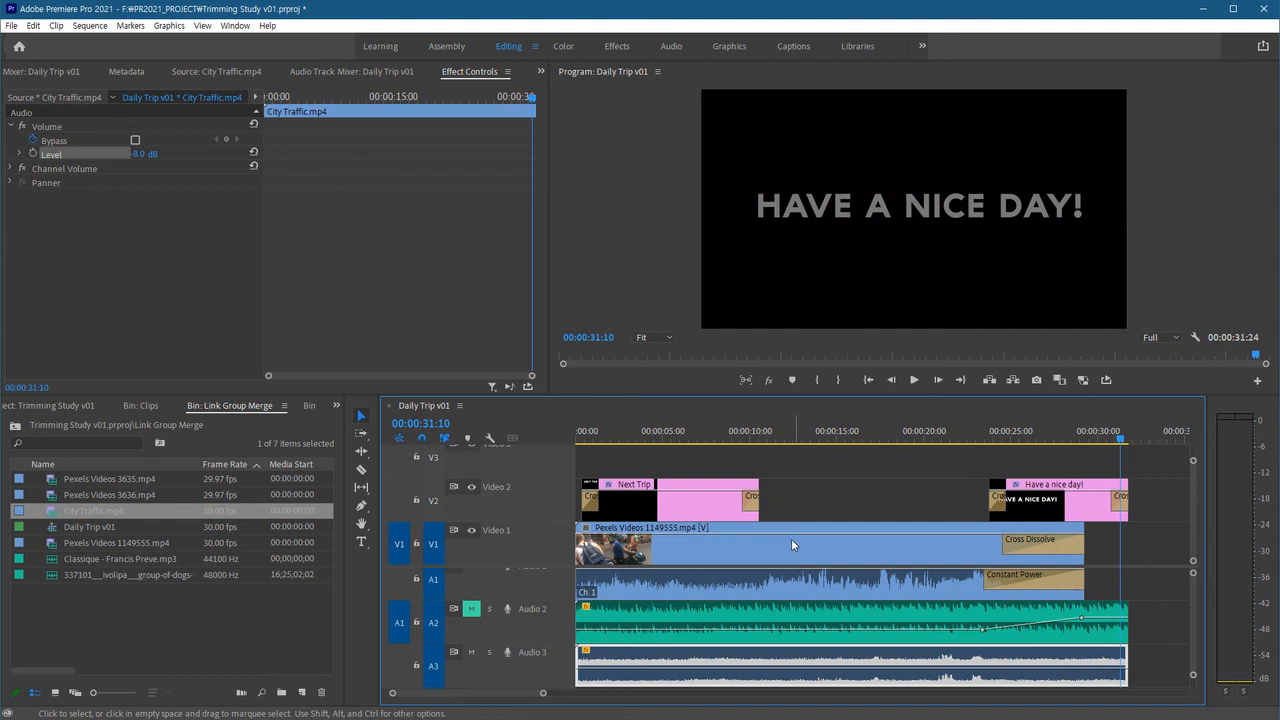
click(471, 608)
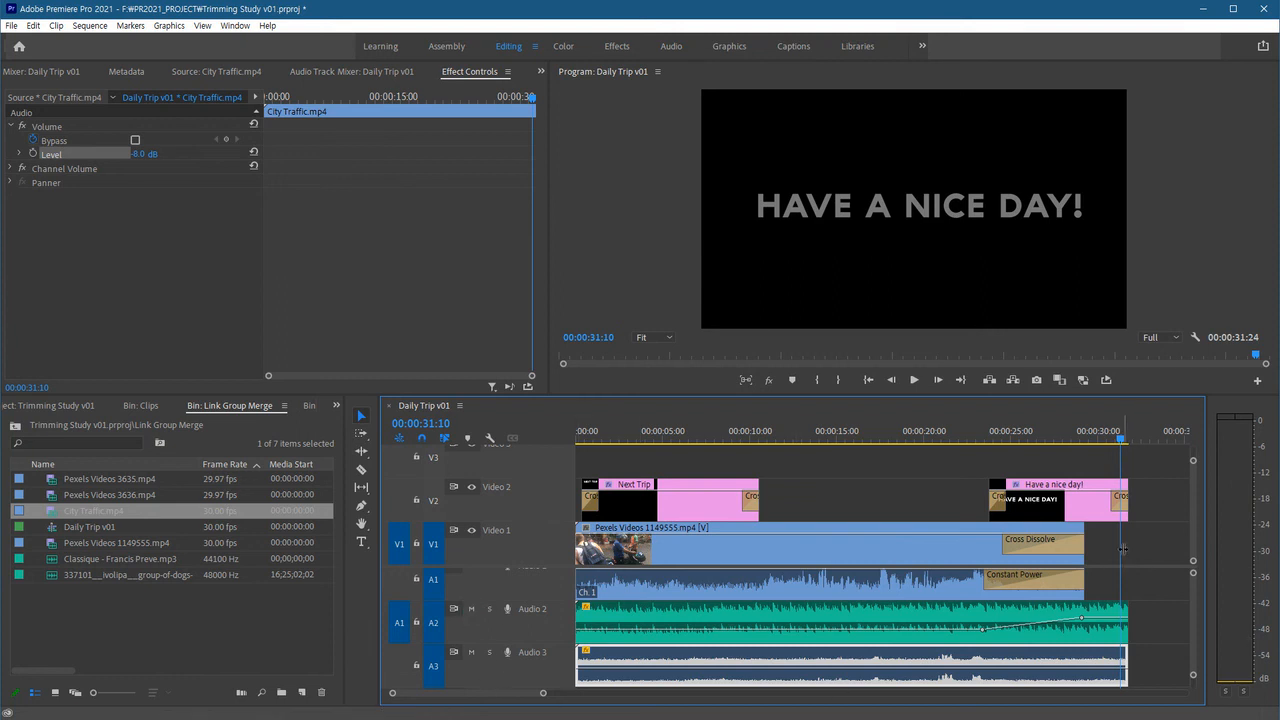
click(1131, 550)
Merge the Pexels Videos 1149555 clip, the Audio 2 music and the City Traffic audio into a clip named Next Trip Day - Merged.
click(911, 536)
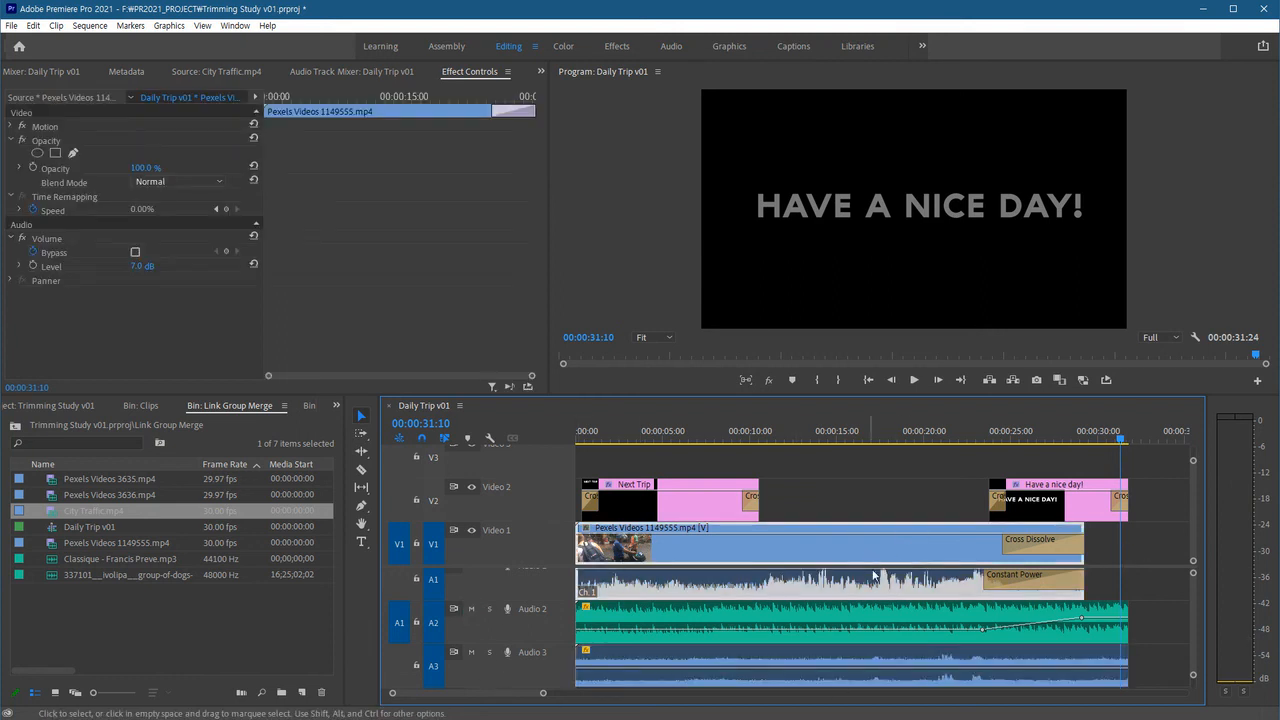
shift+click(847, 618)
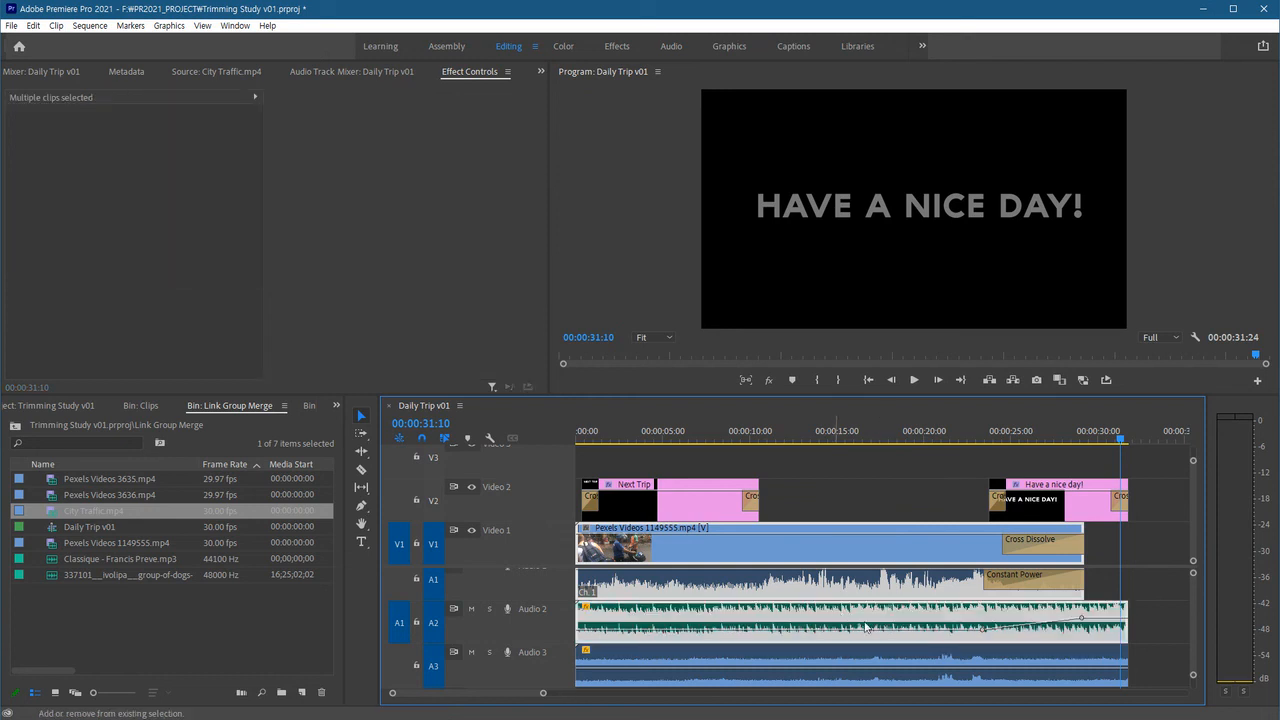
shift+click(796, 662)
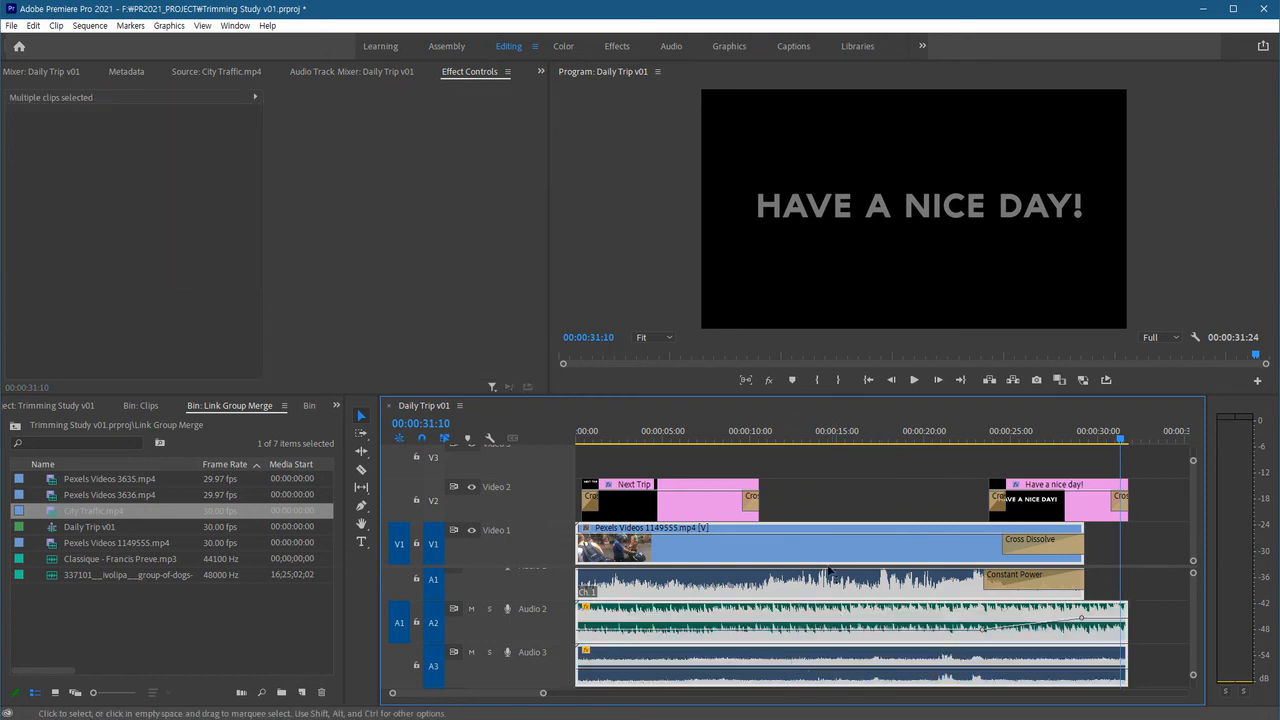
right_click(894, 558)
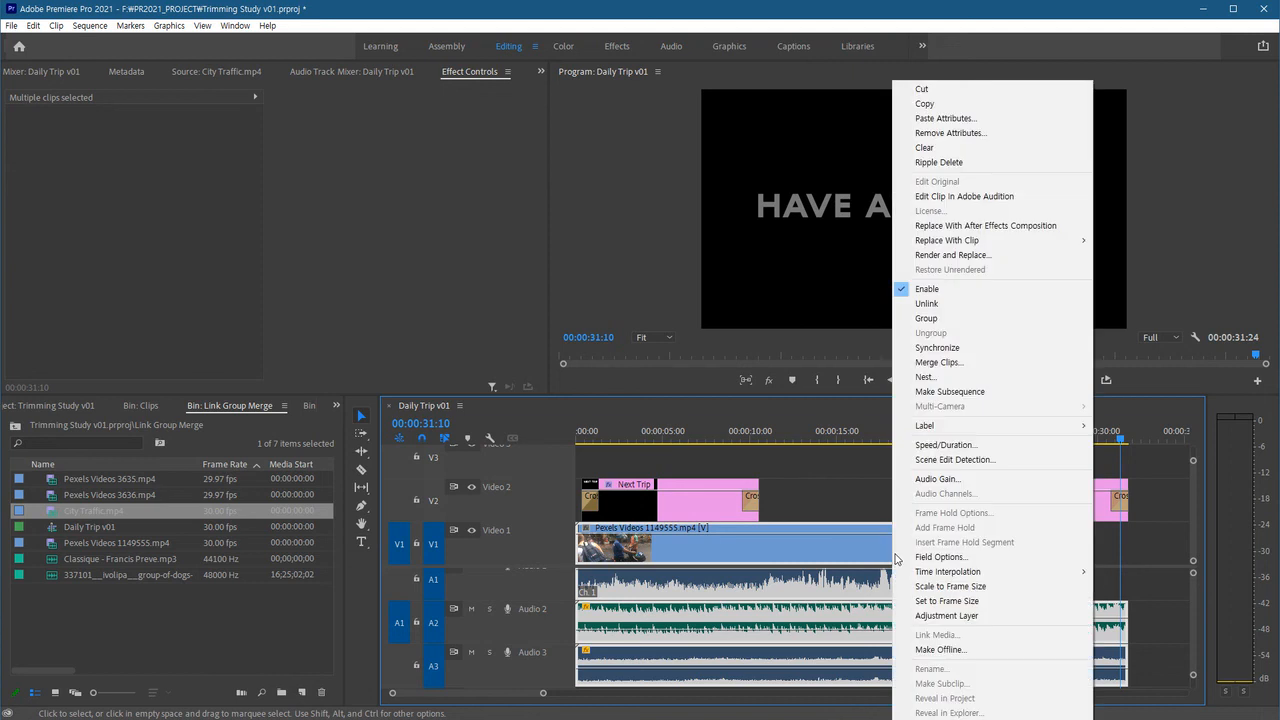
click(940, 362)
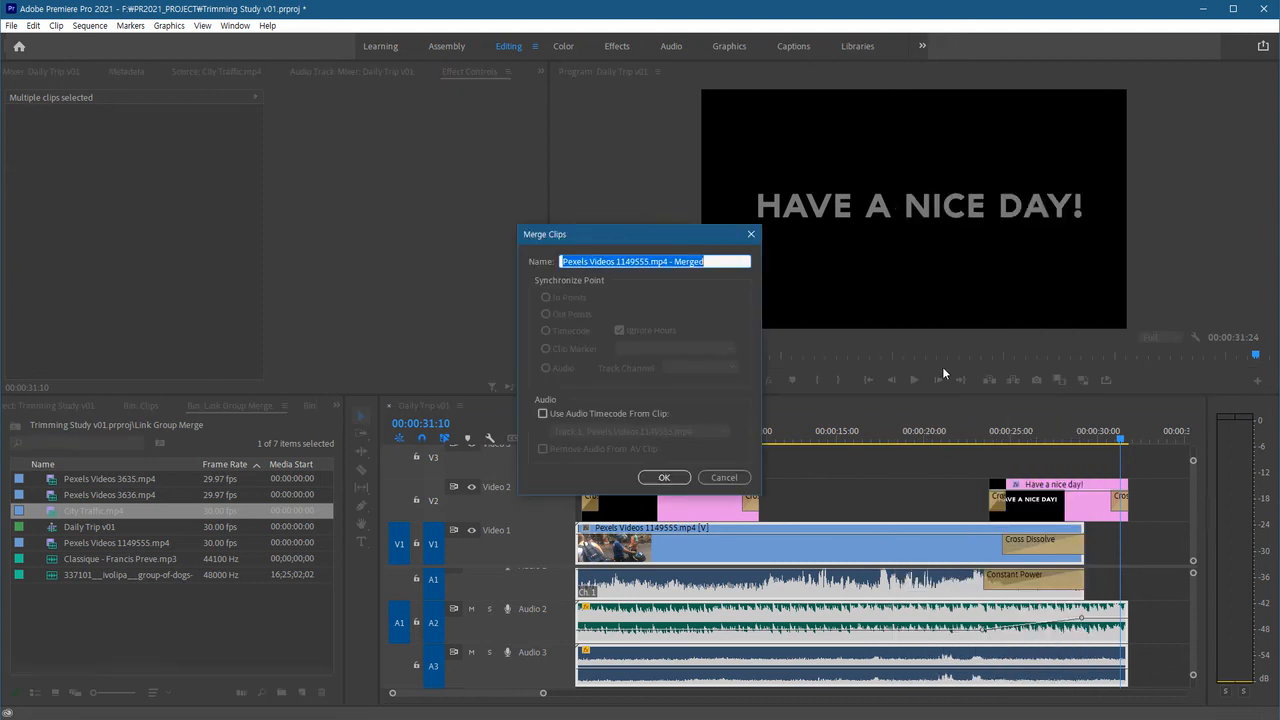
click(672, 262)
drag(668, 262, 559, 298)
text(Next)
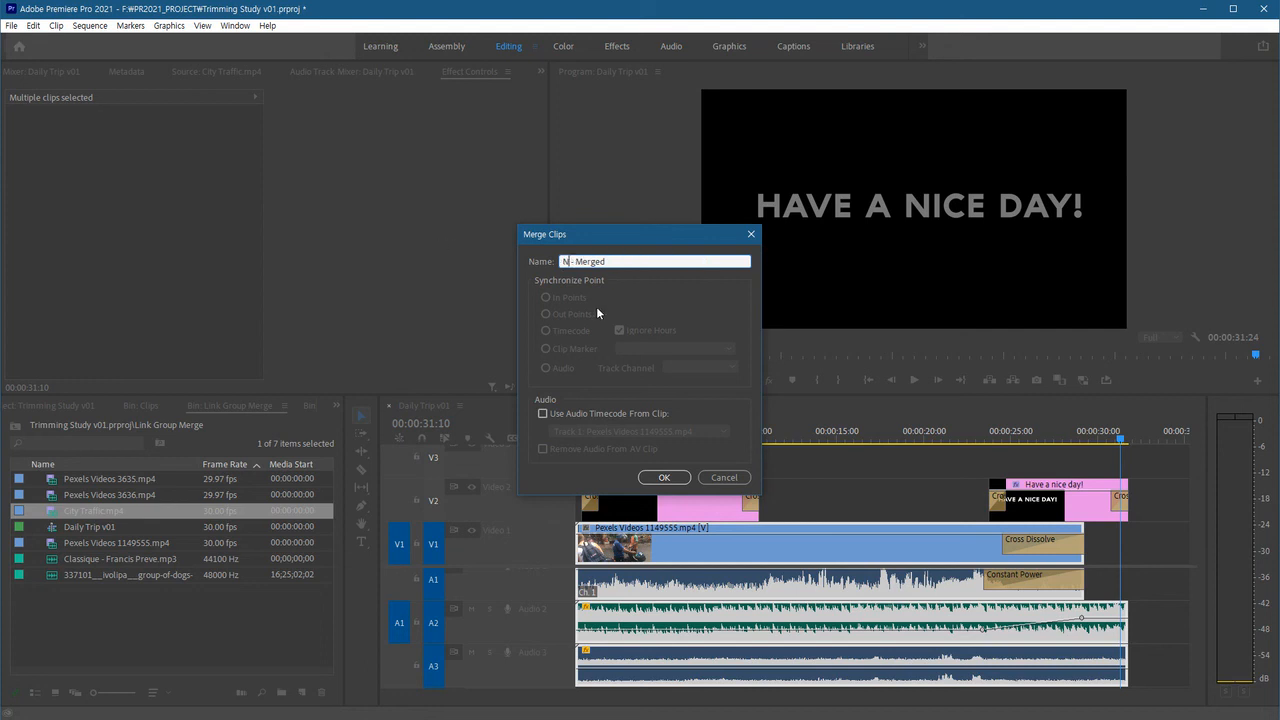
text( Trip Day)
click(668, 480)
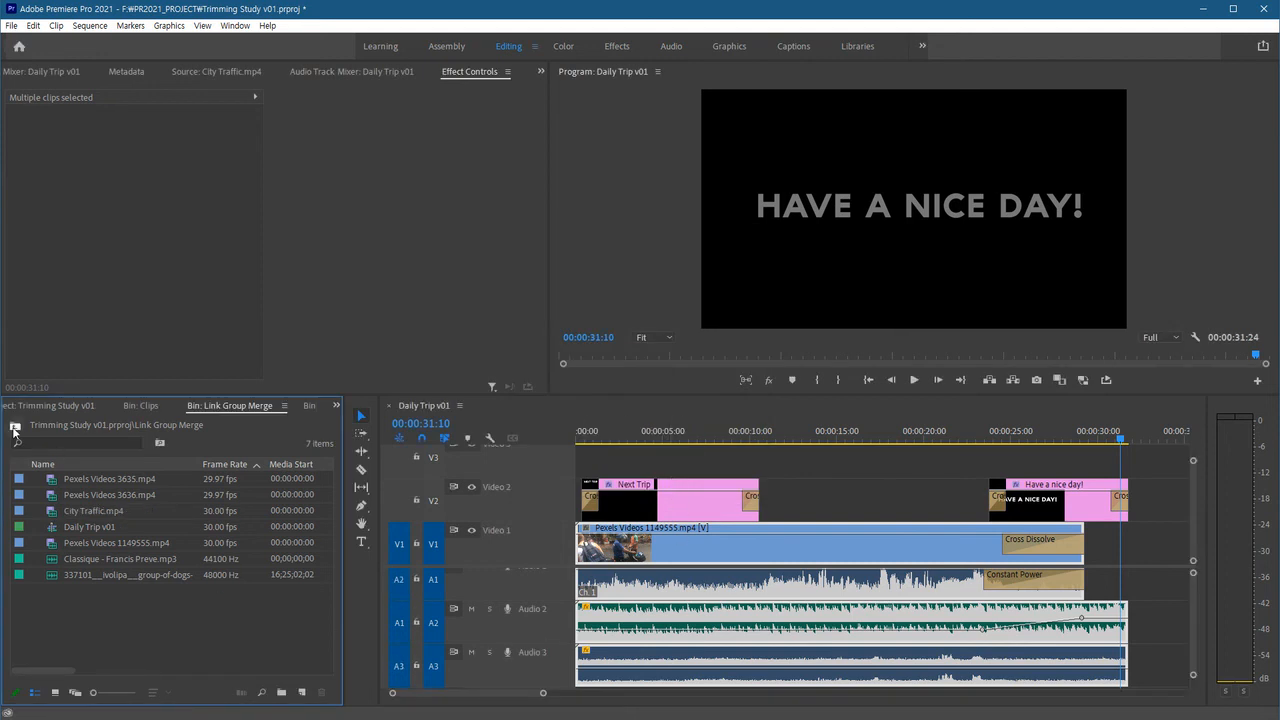
Open Next Trip Day - Merged from the project root in the Source monitor and play through it.
click(14, 428)
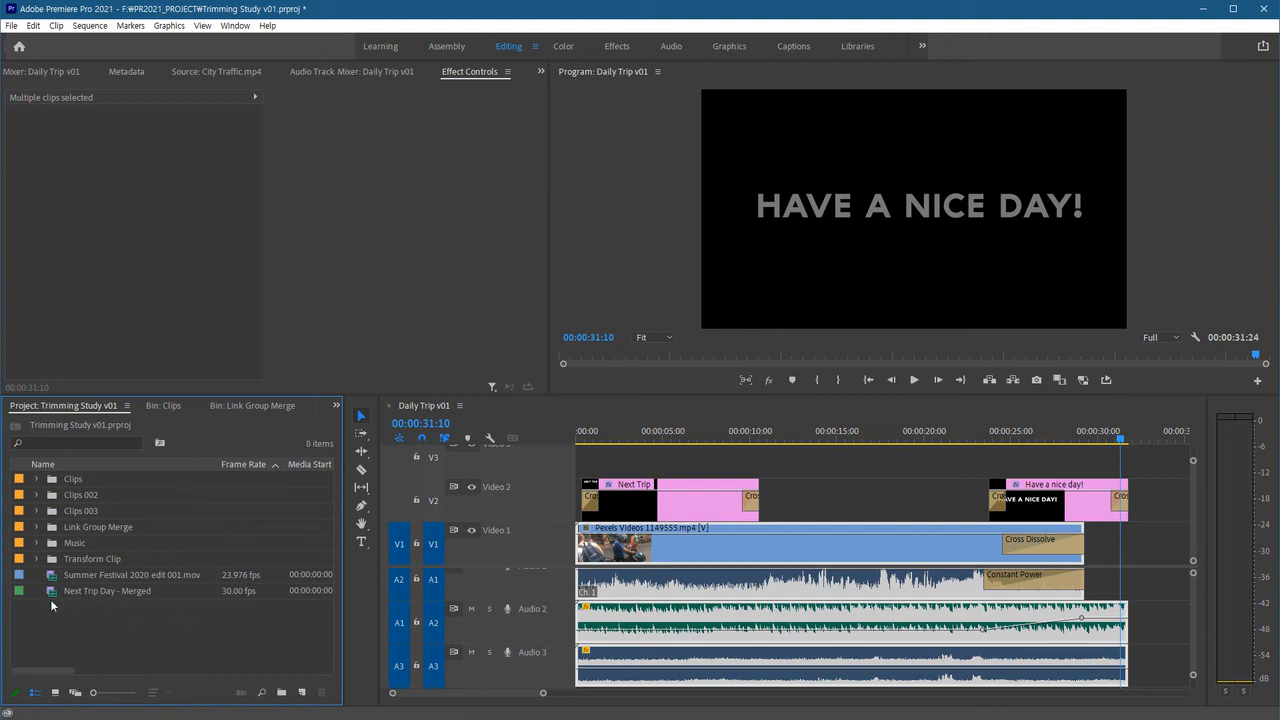
double_click(53, 591)
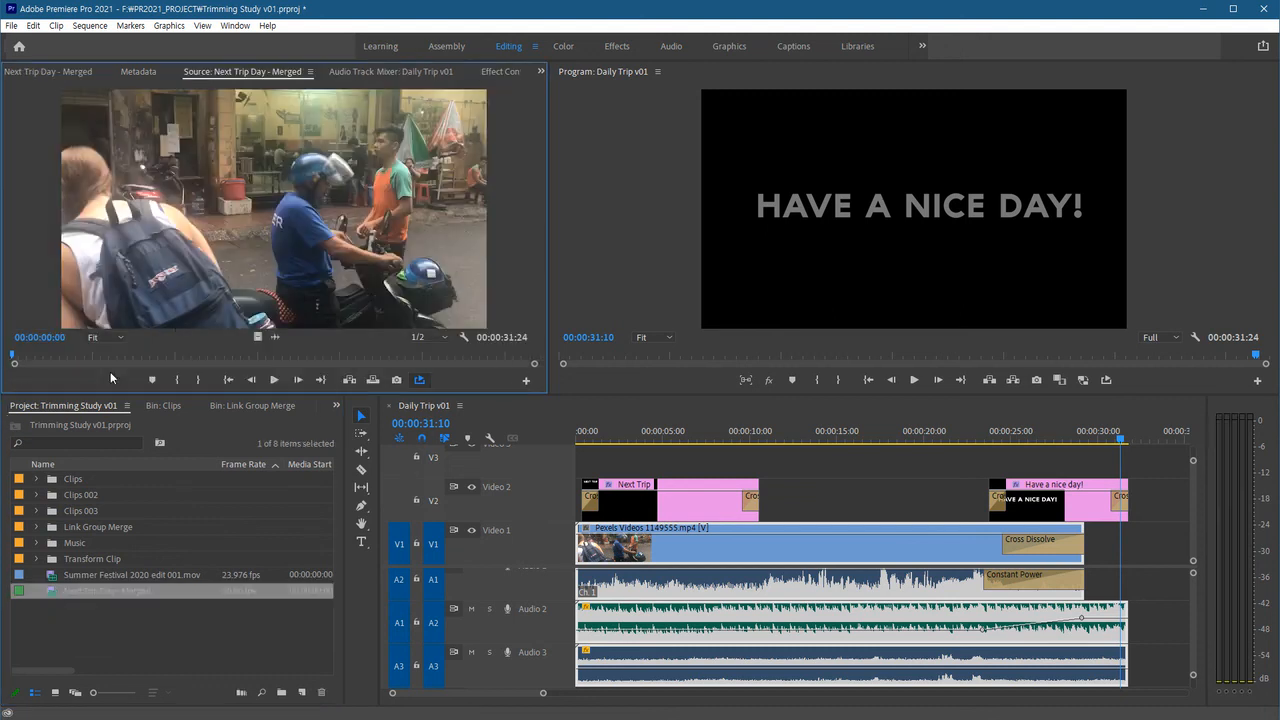
key(space)
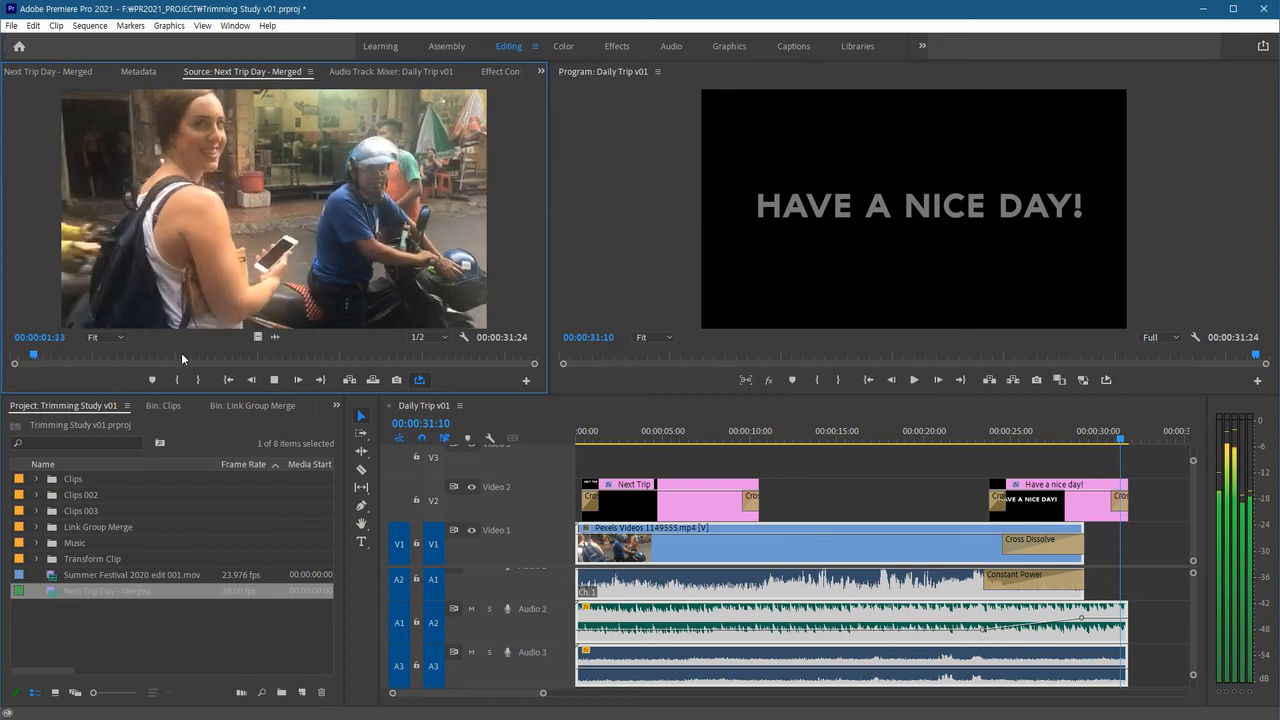
key(space)
drag(231, 357, 382, 366)
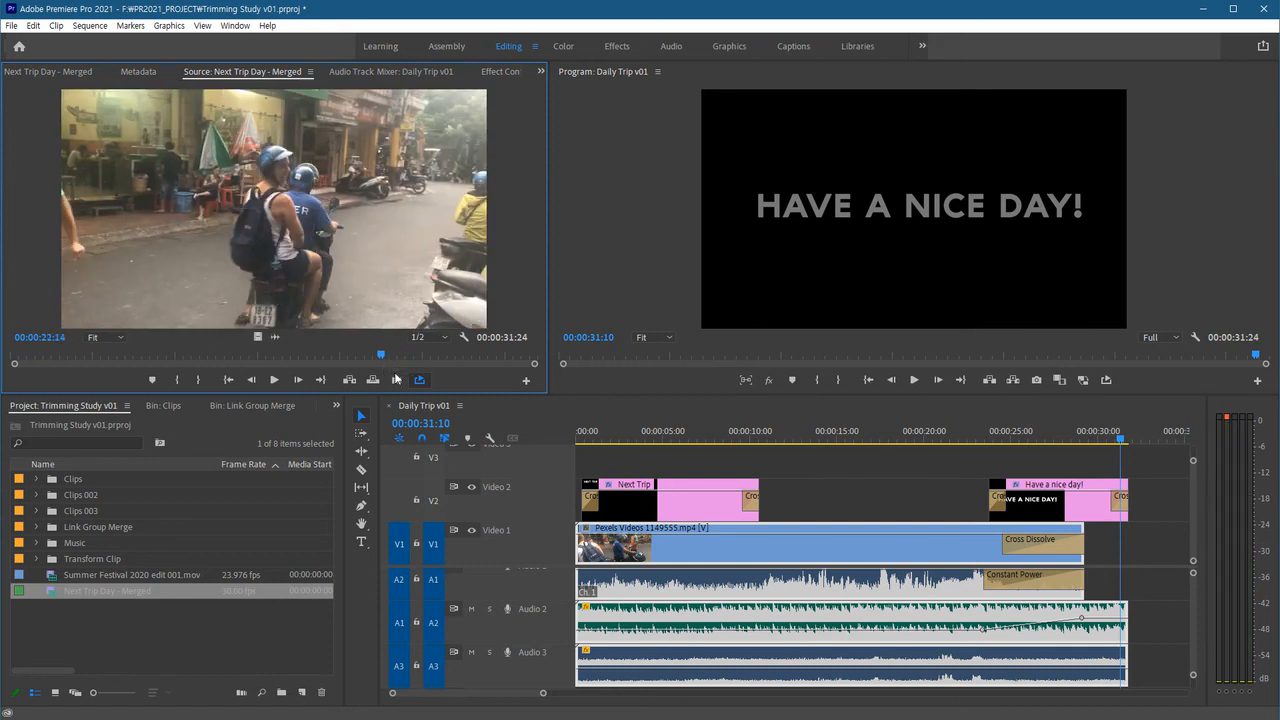
key(space)
click(418, 384)
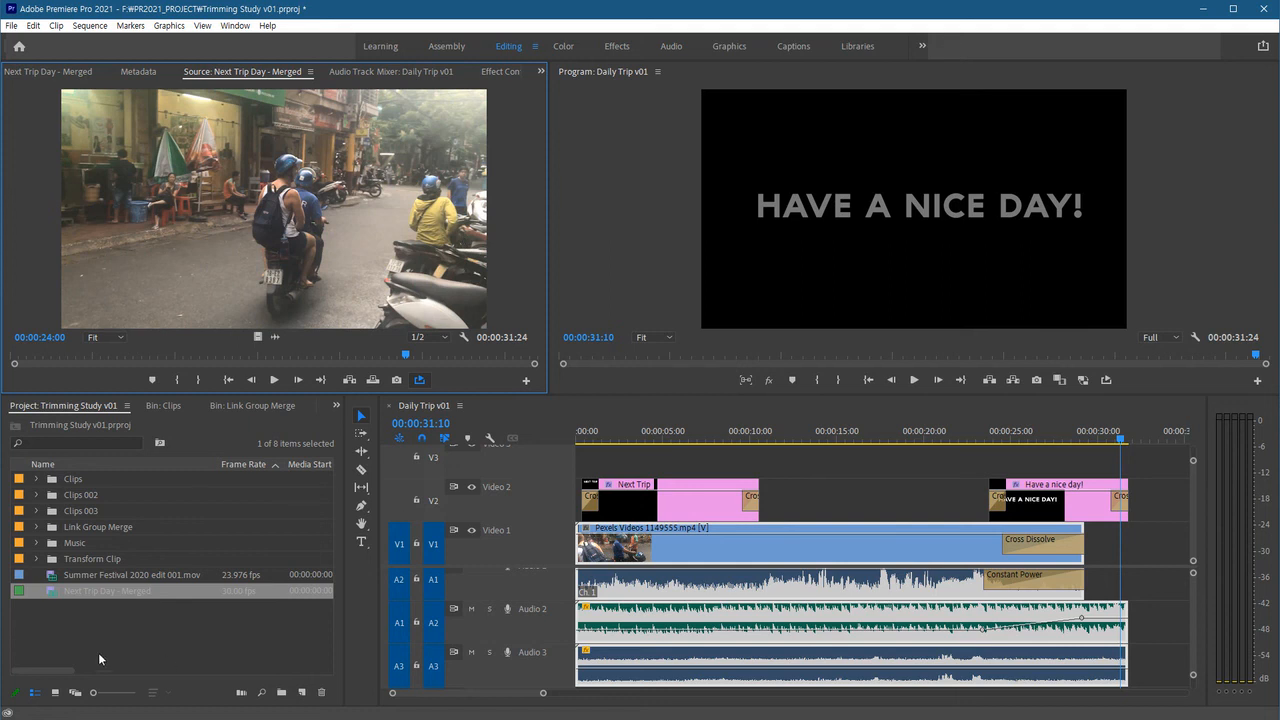
Place the Next Trip Day - Merged clip on Video 1 at about 36 seconds in the sequence.
click(1174, 587)
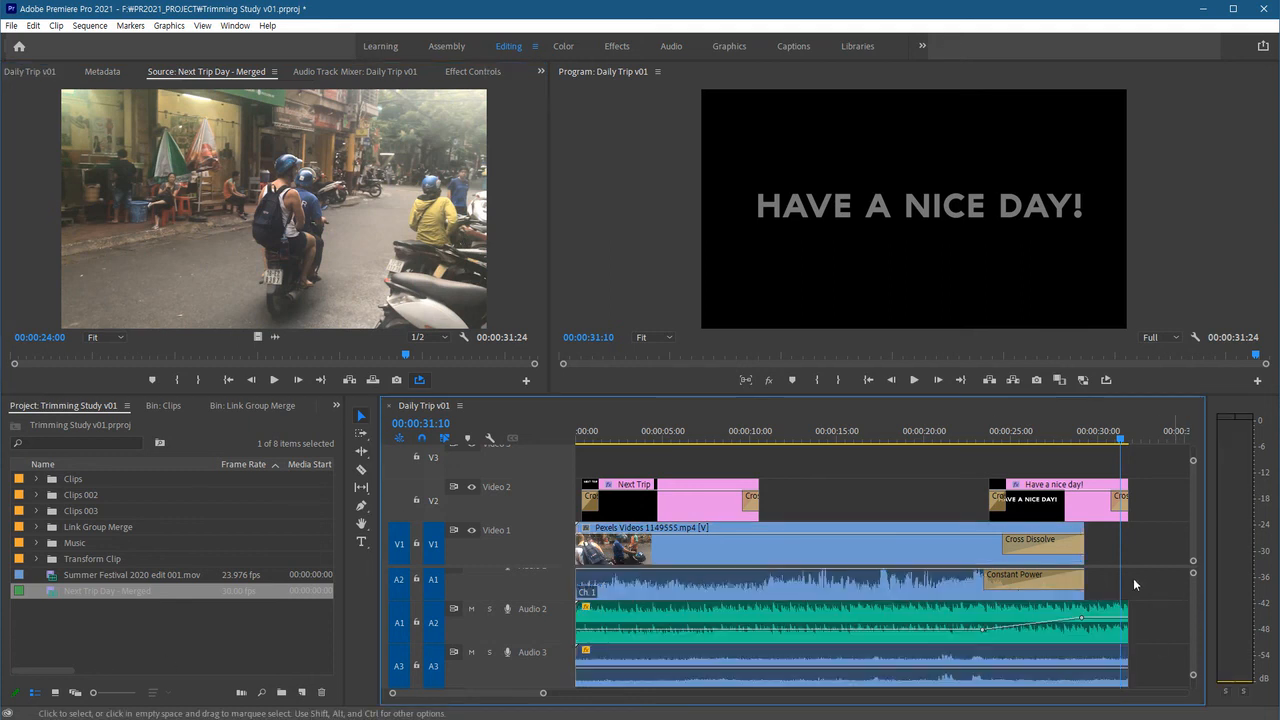
scroll(1100, 590, right, 4)
click(1006, 440)
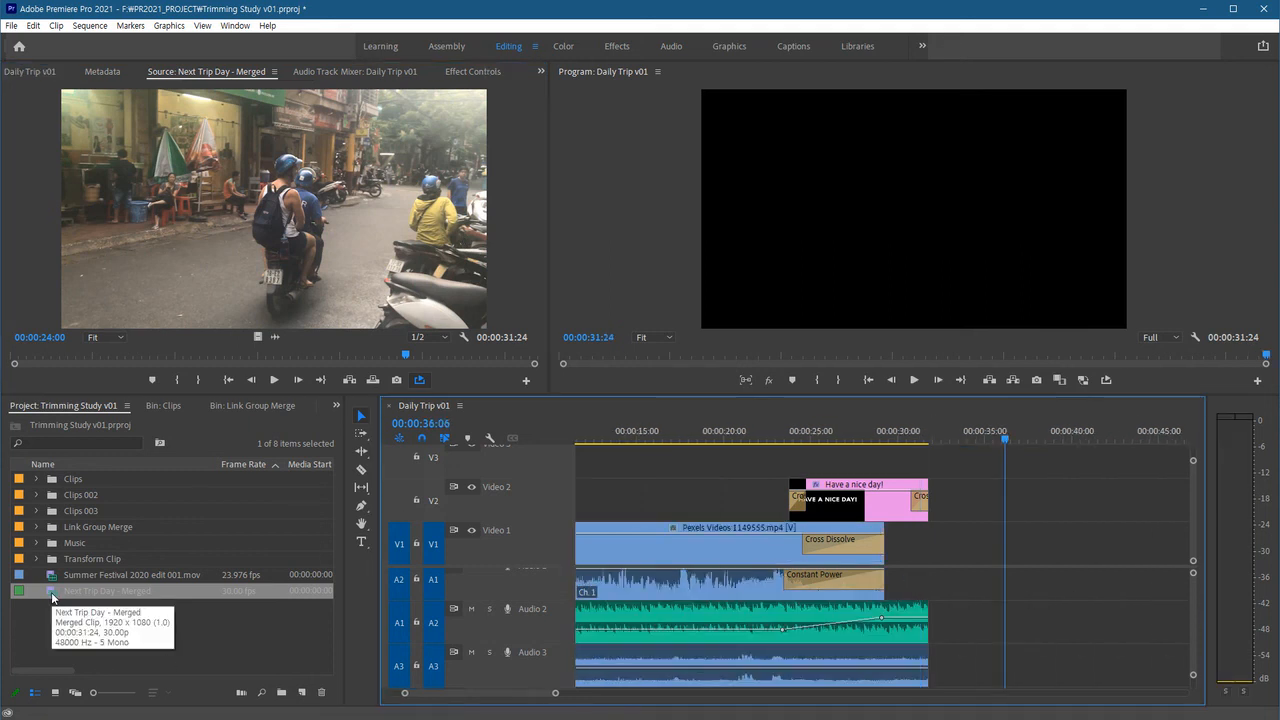
click(51, 592)
drag(108, 506, 972, 545)
scroll(900, 645, right, 3)
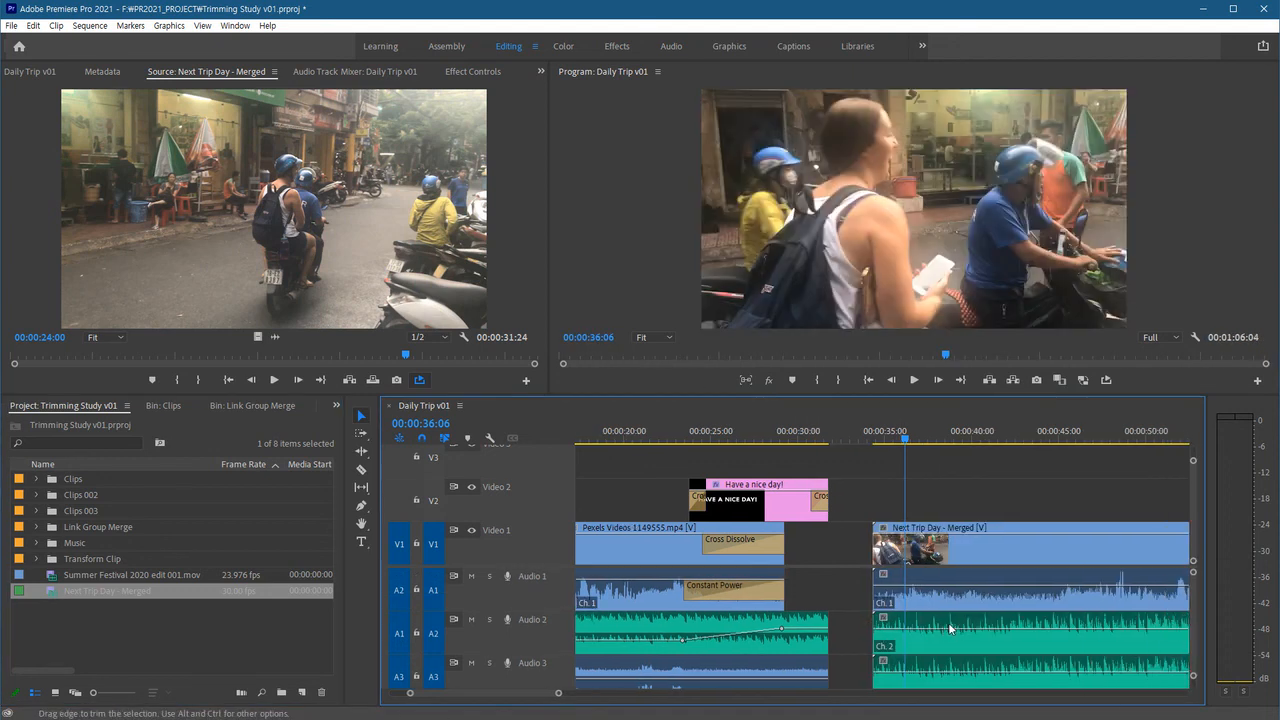
scroll(888, 654, right, 3)
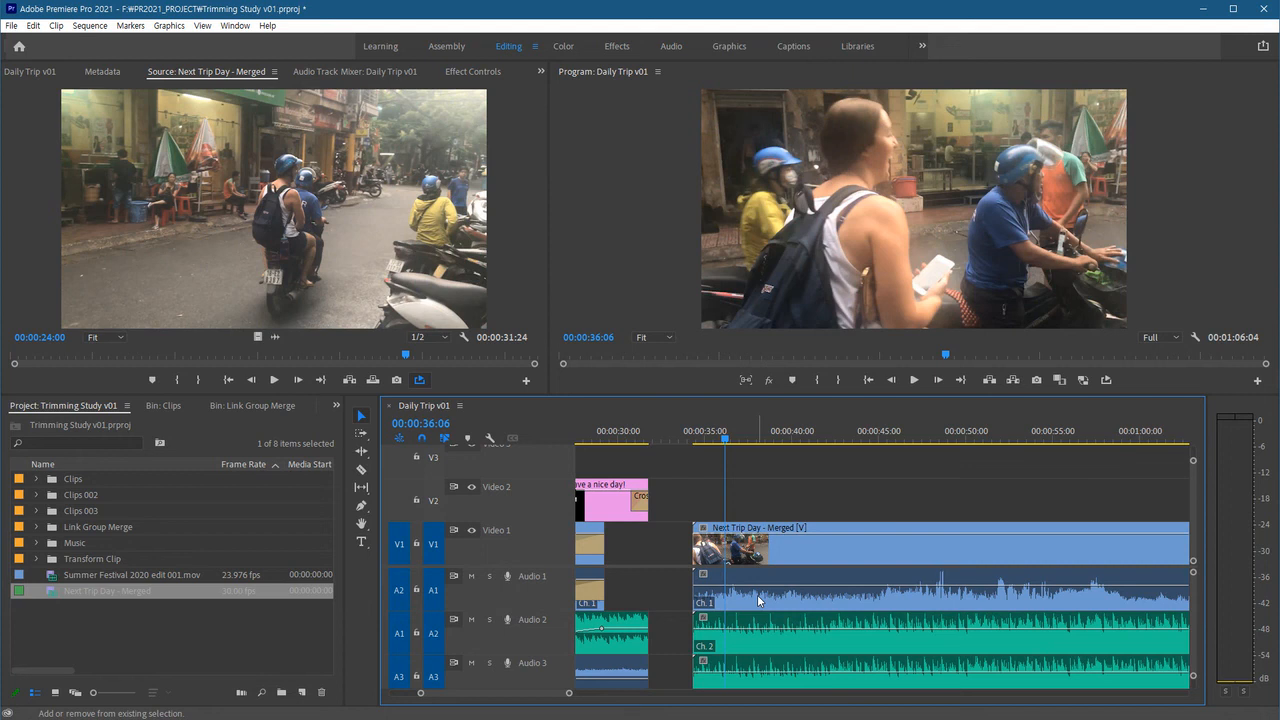
Undo placing the Next Trip Day - Merged clip on Video 1 in the sequence.
key(shift+minus)
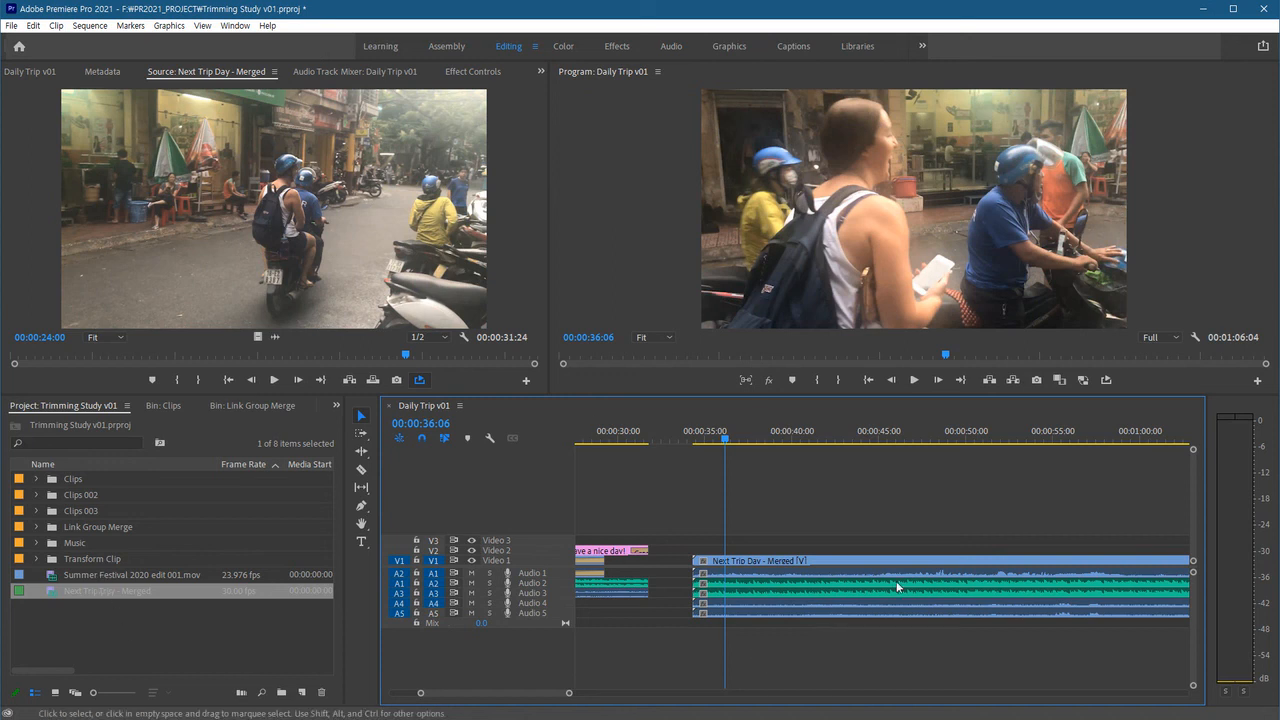
key(ctrl+z)
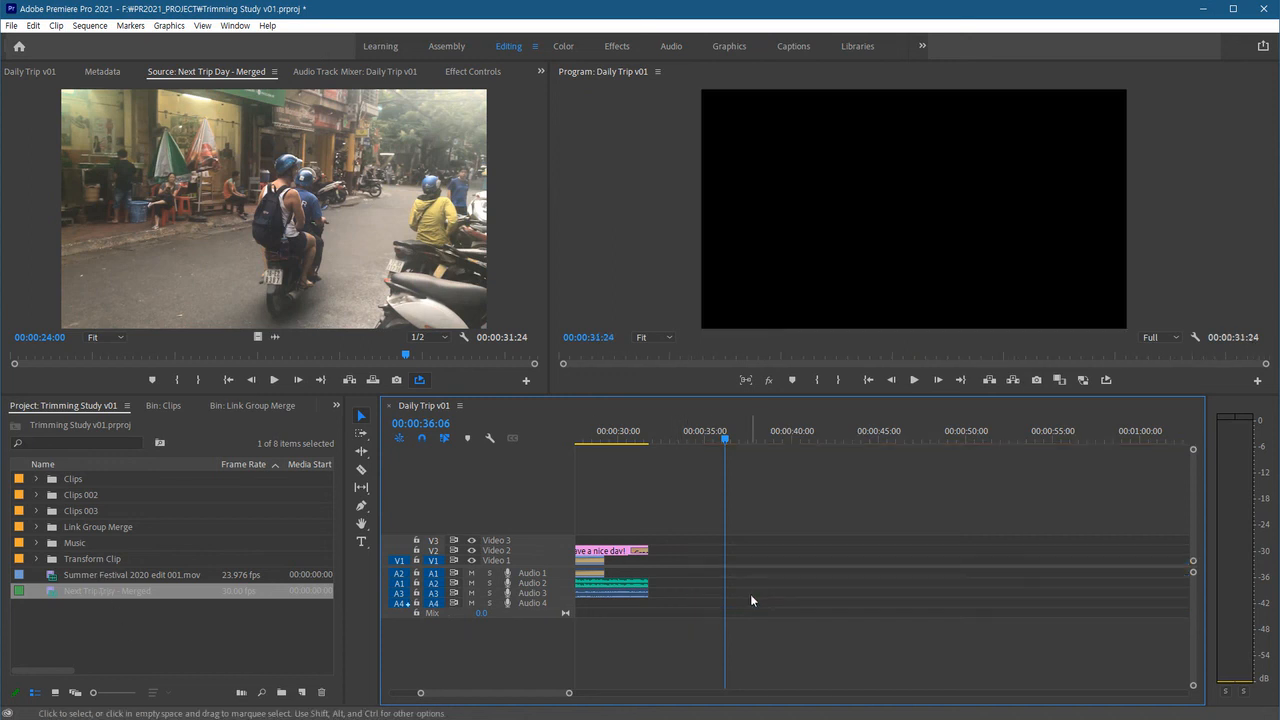
Mark an in and out range of about 6 seconds in the merged clip and insert it into the sequence at 00:00:36:06.
click(334, 356)
key(i)
drag(358, 363, 449, 360)
key(o)
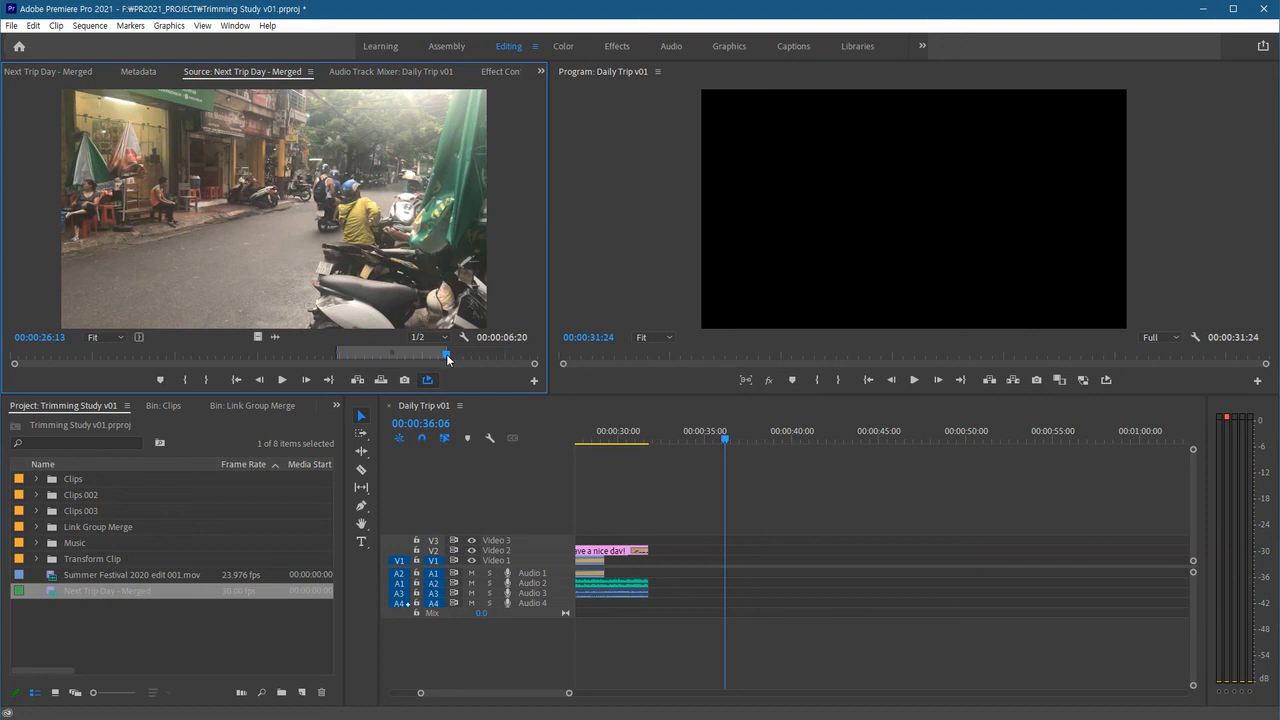
key(comma)
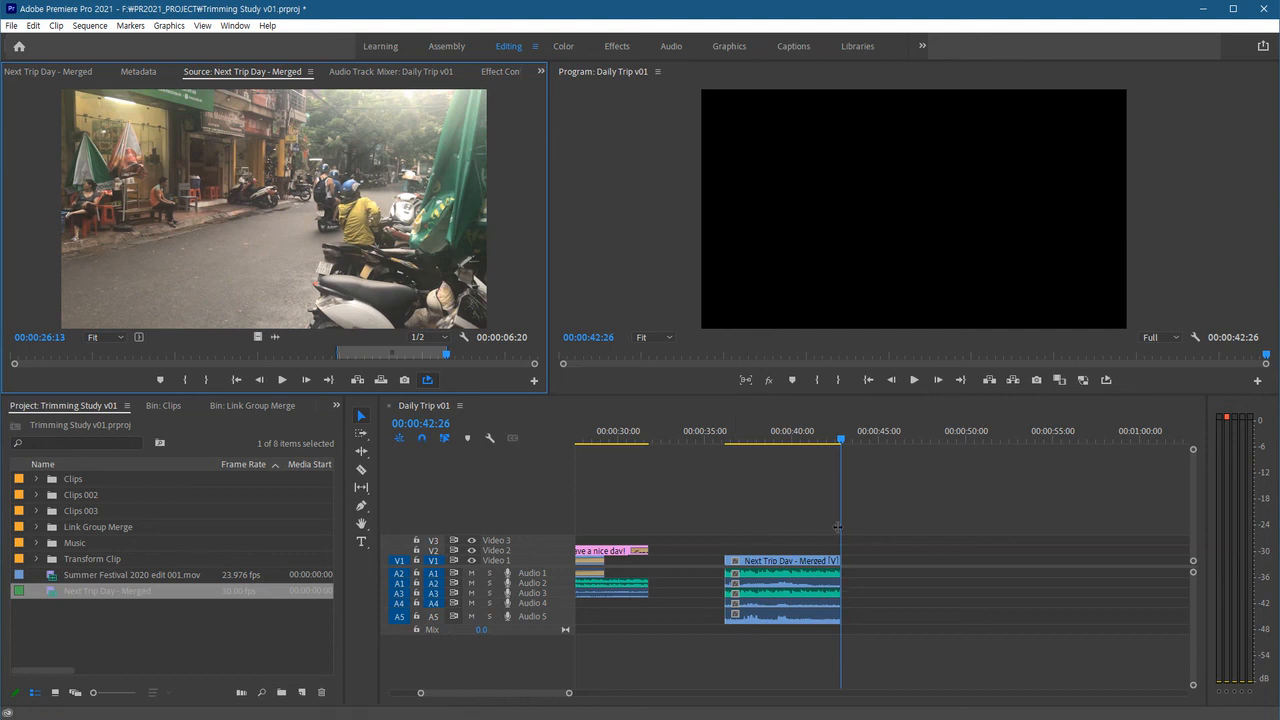
Play the sequence from the start of the inserted merged clip to review it.
click(726, 446)
key(space)
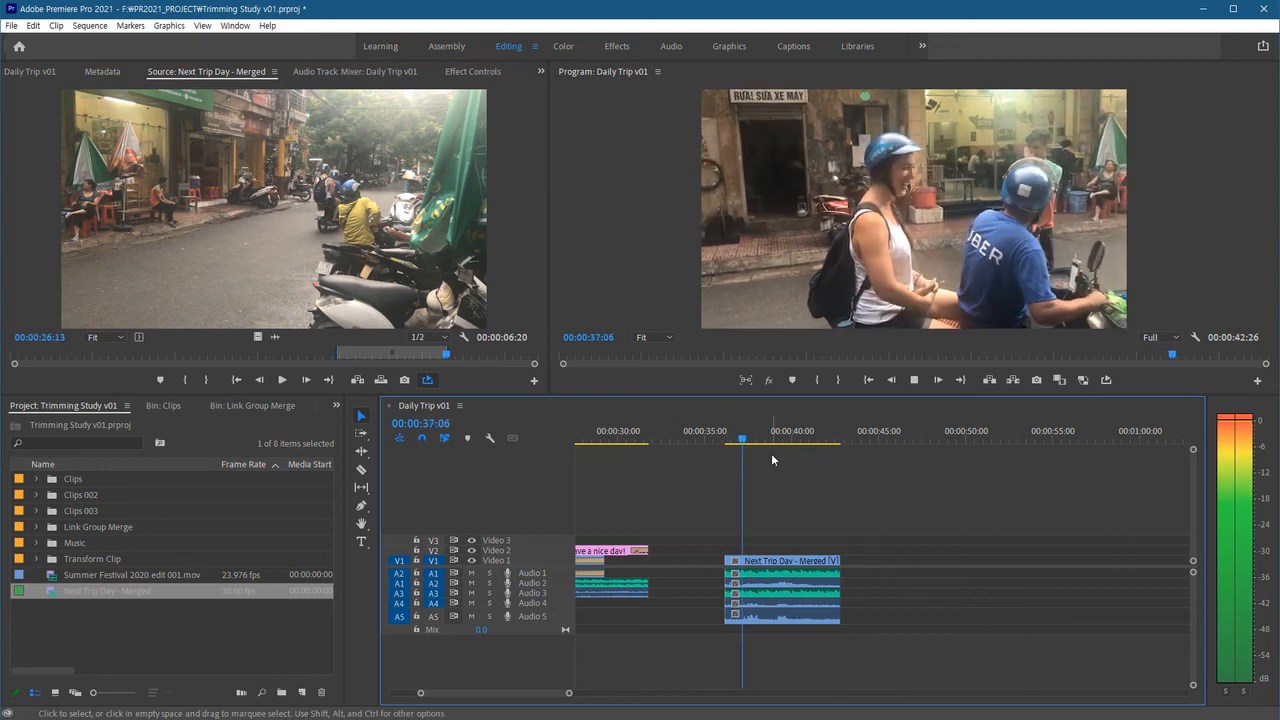
key(space)
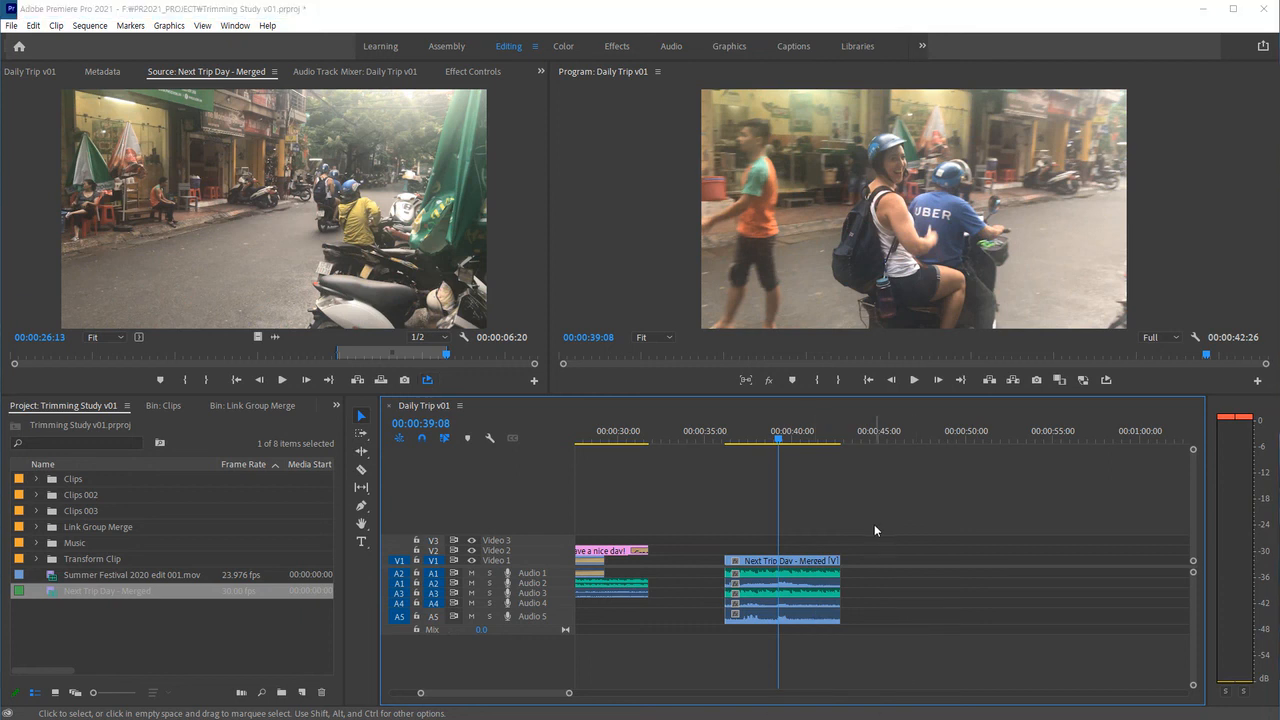
Delete the inserted merged clip from the sequence and preview the sequence from about 22 seconds.
drag(831, 517, 779, 673)
key(Delete)
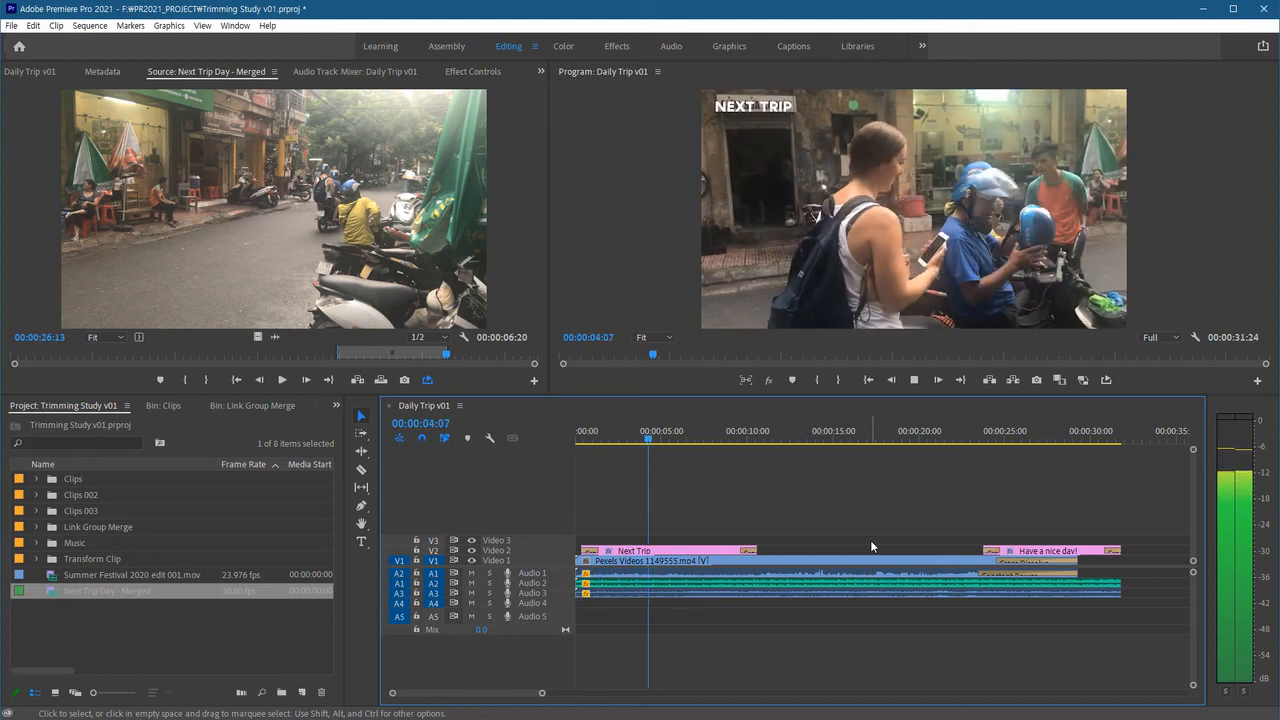
click(958, 440)
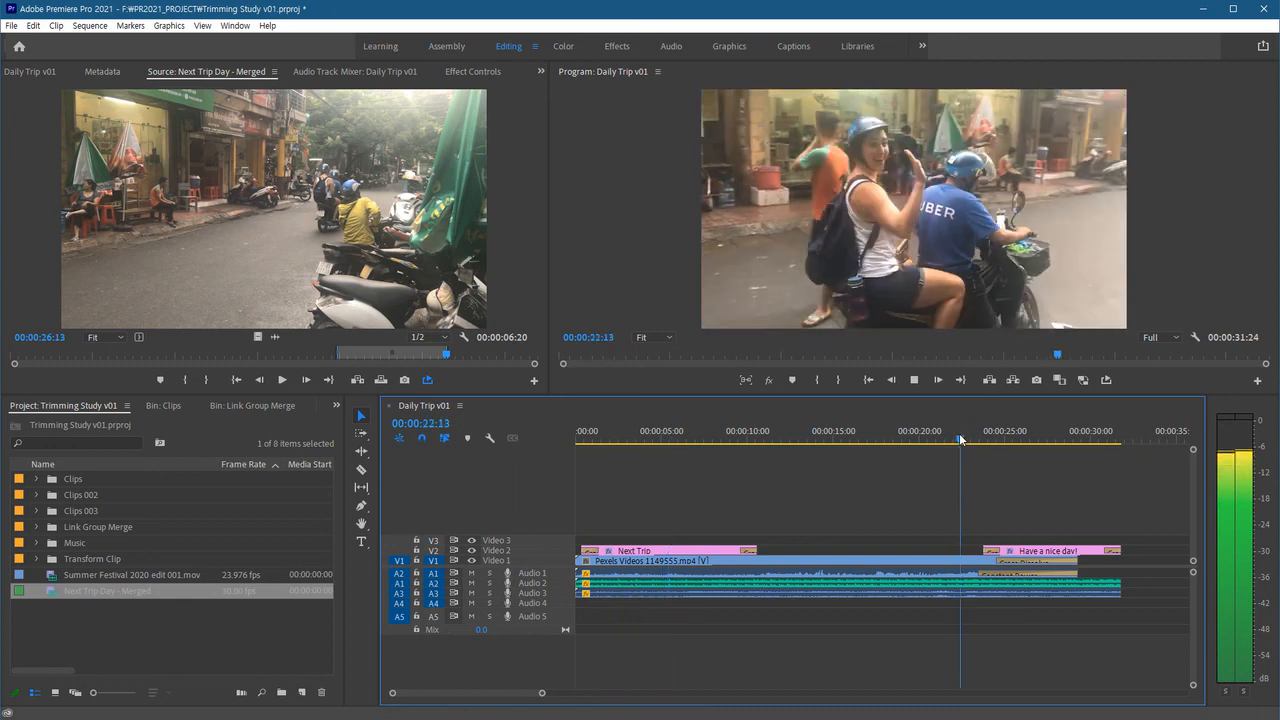